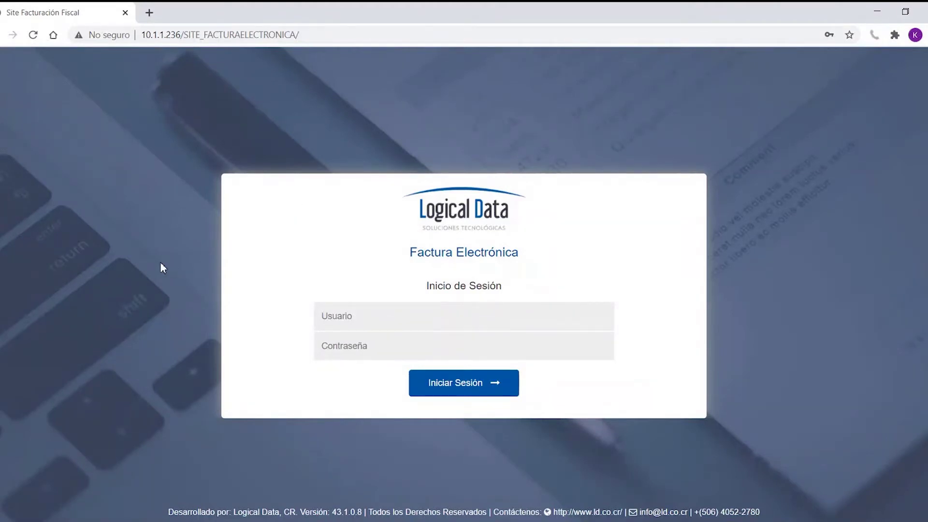
{"action": "triple_click", "coordinate": [130, 258]}
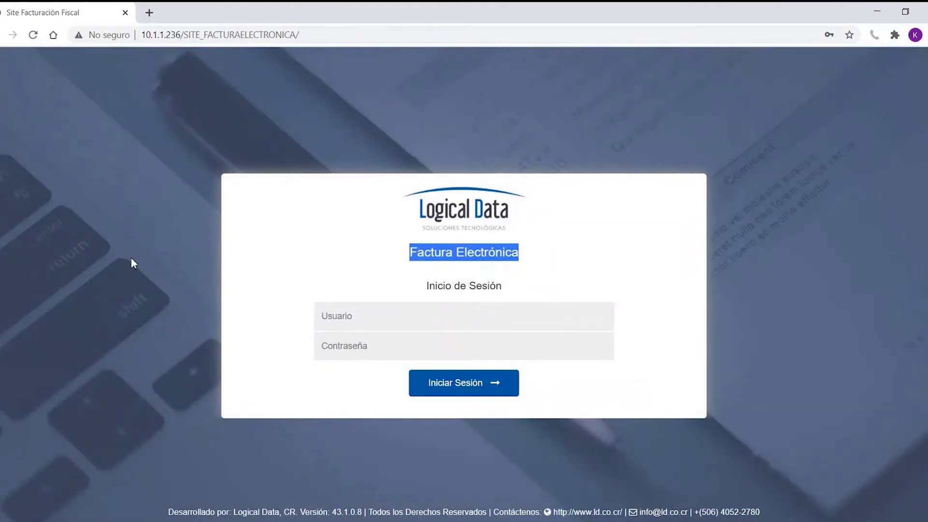
{"action": "left_click", "coordinate": [347, 321]}
{"action": "left_click", "coordinate": [613, 246]}
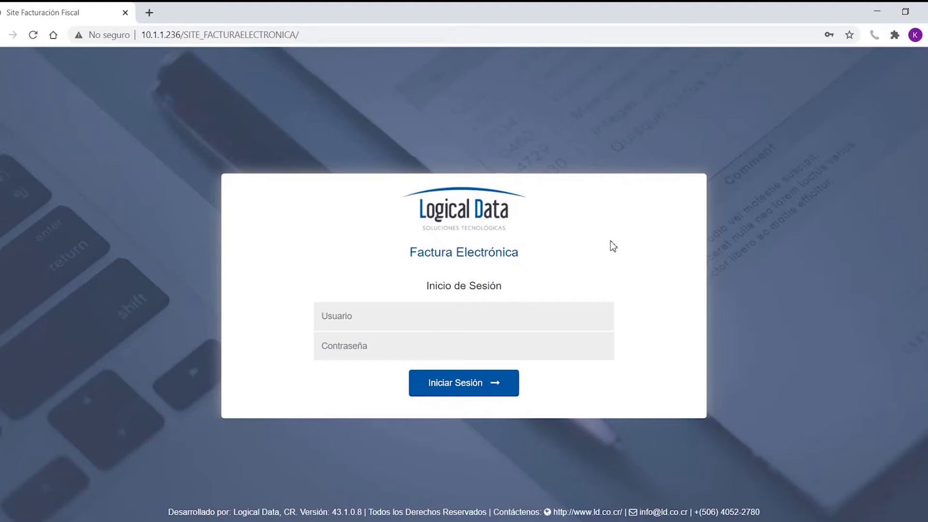
Step: Log in to the electronic invoicing site with the username logical and the account password
{"action": "left_click", "coordinate": [385, 317]}
{"action": "type", "text": "logical"}
{"action": "key", "text": "Tab"}
{"action": "type", "text": "•••••"}
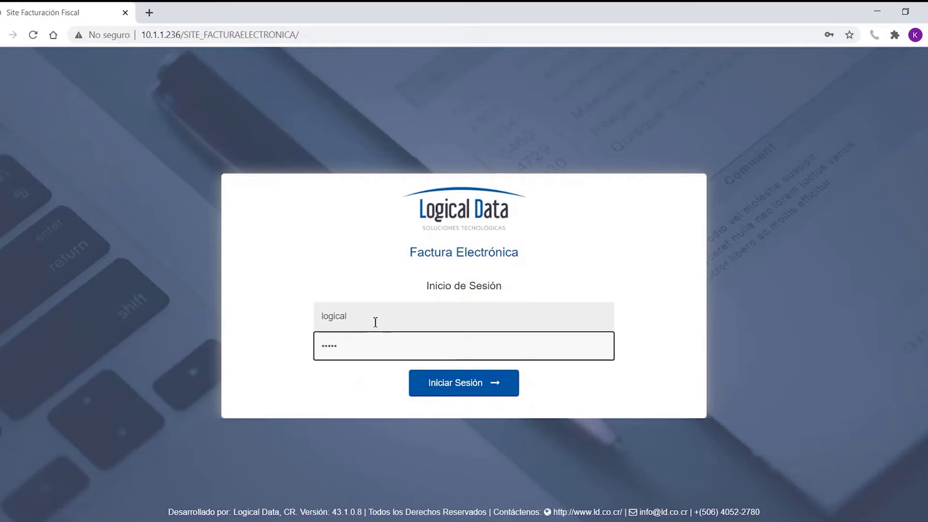
{"action": "key", "text": "Return"}
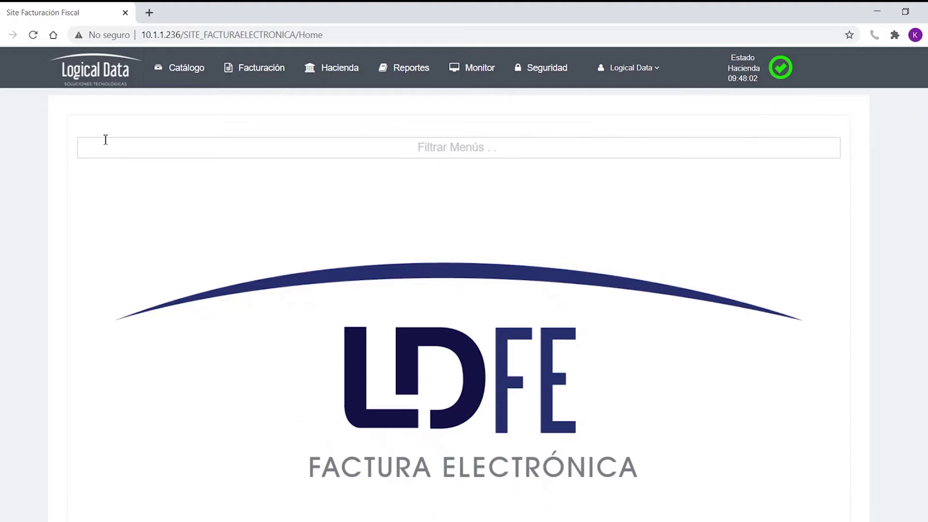
Step: Open the Códigos CABYS catalogue and search the LDCOM module for articles with the status Sin CABYS asignado
{"action": "left_click", "coordinate": [177, 74]}
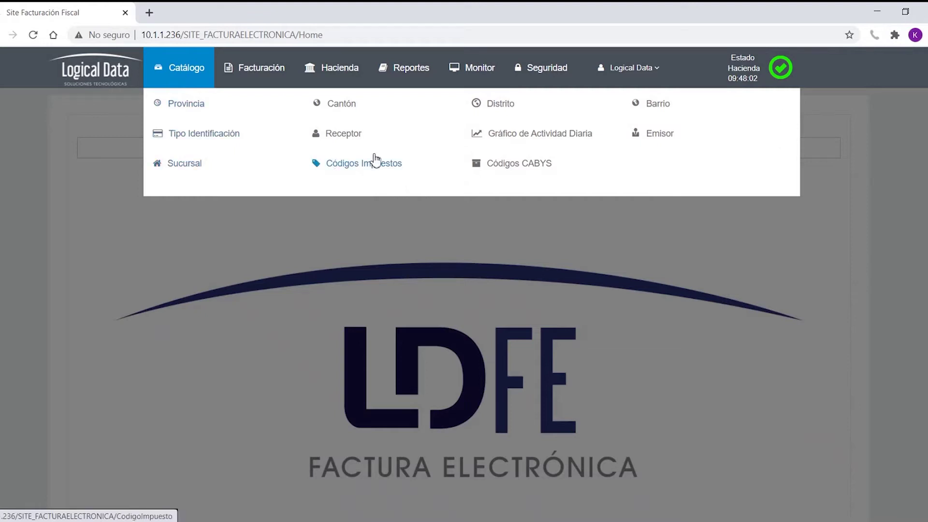
{"action": "left_click", "coordinate": [516, 164]}
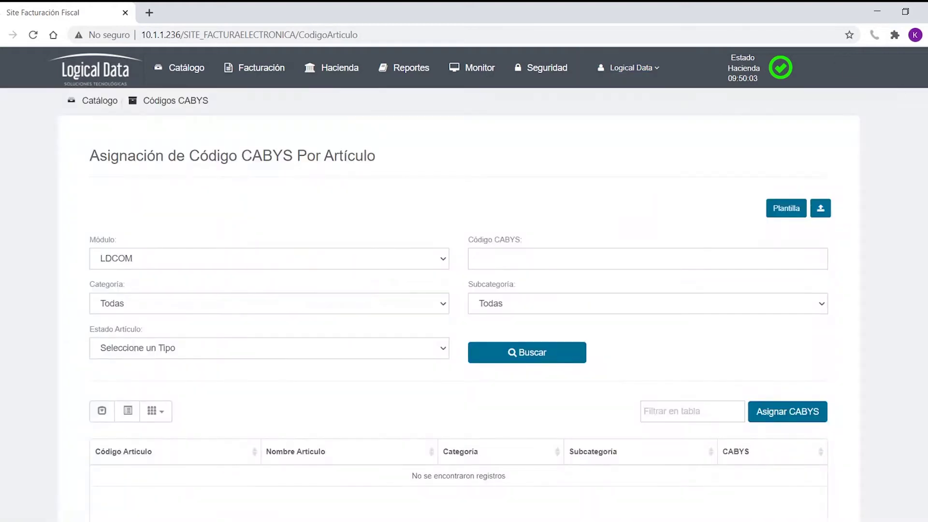
{"action": "scroll", "coordinate": [803, 175], "scroll_direction": "down", "scroll_amount": 1}
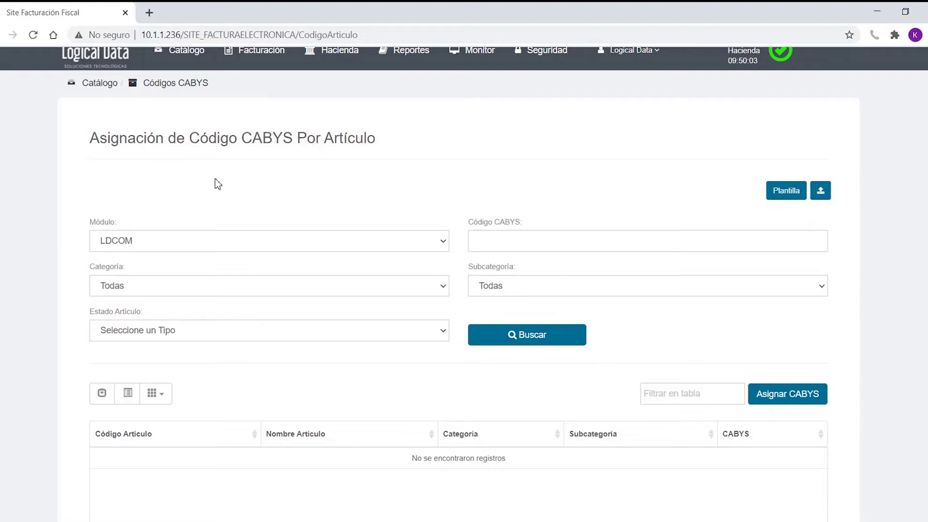
{"action": "left_click_drag", "start_coordinate": [927, 128], "coordinate": [906, 206]}
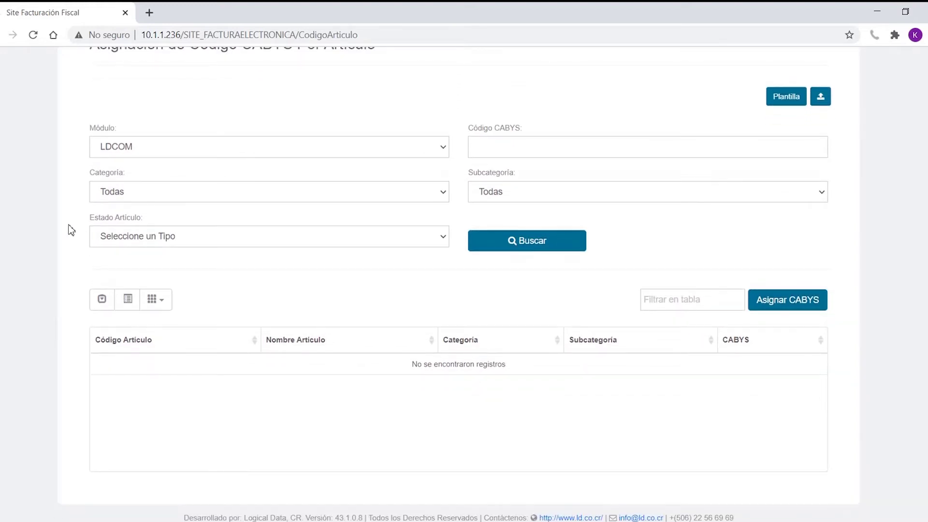
{"action": "left_click_drag", "start_coordinate": [927, 193], "coordinate": [927, 202]}
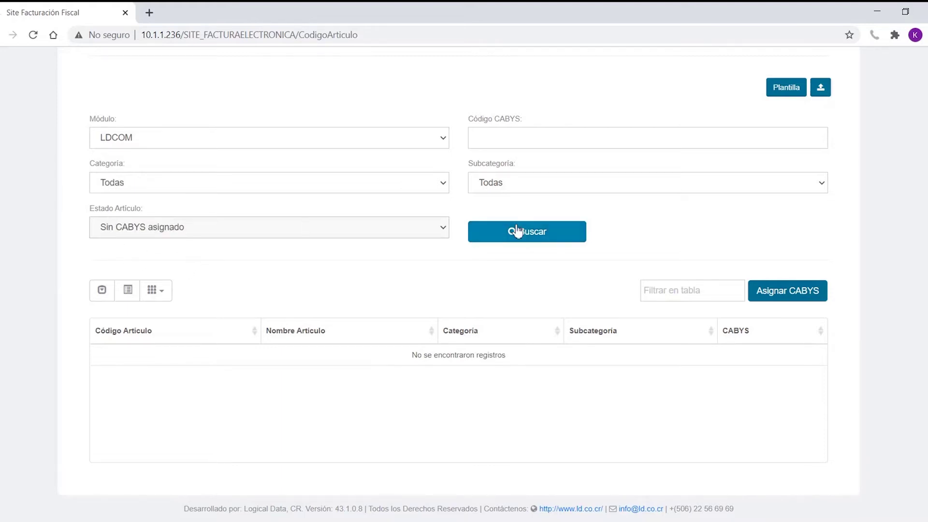
{"action": "left_click", "coordinate": [518, 231]}
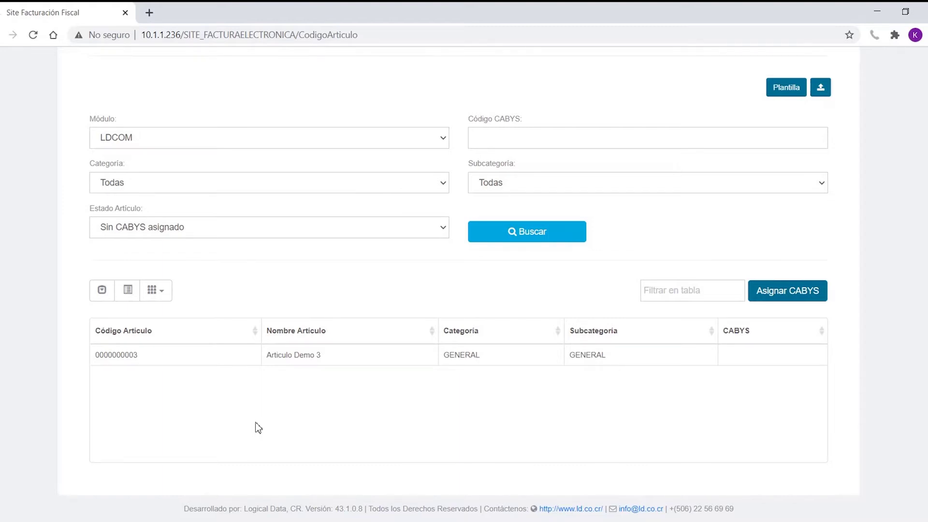
Step: Select Articulo Demo 3 in the results and open the CABYS code list to assign it a code
{"action": "scroll", "coordinate": [773, 404], "scroll_direction": "up", "scroll_amount": 1}
{"action": "scroll", "coordinate": [782, 376], "scroll_direction": "down", "scroll_amount": 1}
{"action": "left_click", "coordinate": [383, 362]}
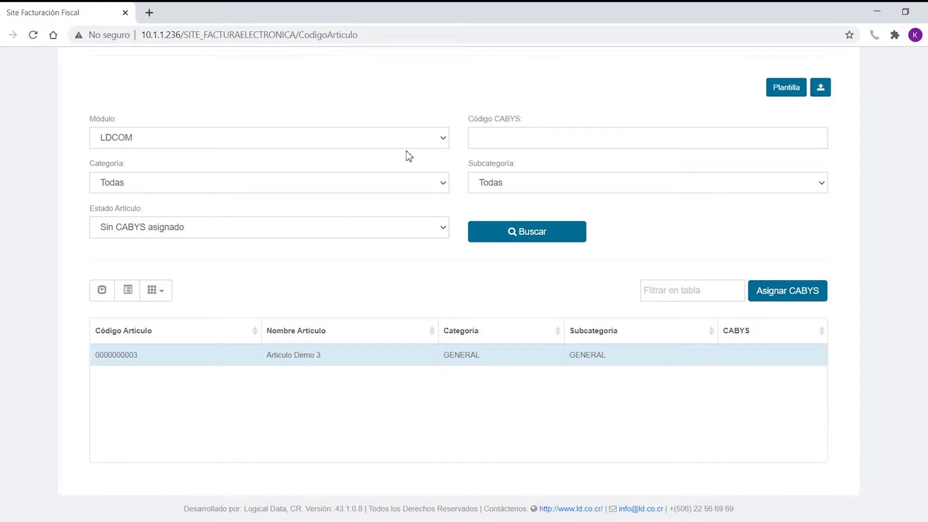
{"action": "scroll", "coordinate": [259, 357], "scroll_direction": "down", "scroll_amount": 1}
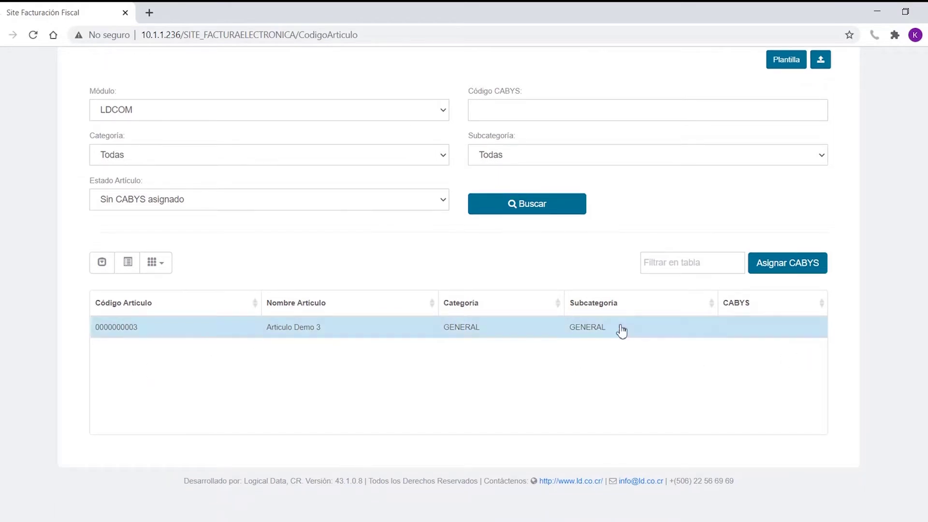
{"action": "left_click", "coordinate": [193, 328]}
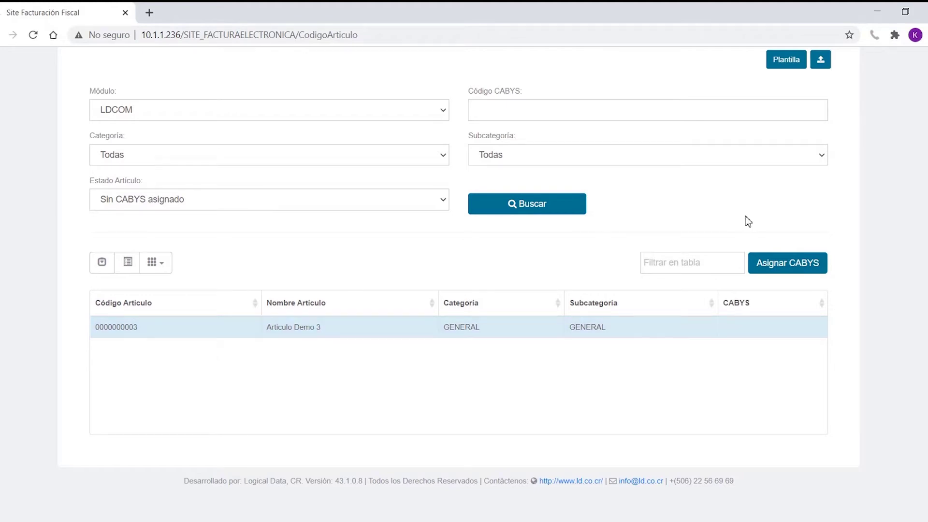
{"action": "left_click", "coordinate": [788, 271]}
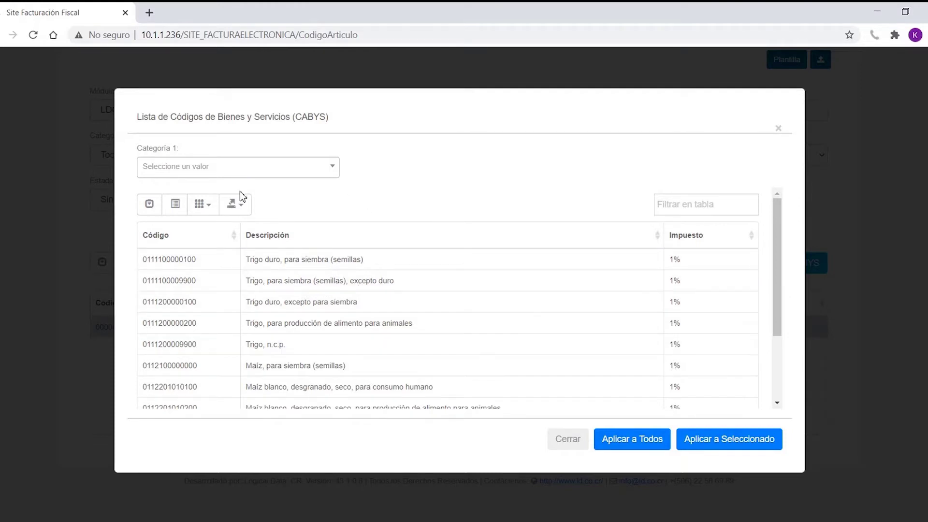
Step: Filter the CABYS list by Categoría 1 Minerales; electricidad, gas y agua and by Petróleo crudo y gas natural for Nivel 2 and Nivel 3
{"action": "left_click", "coordinate": [258, 174]}
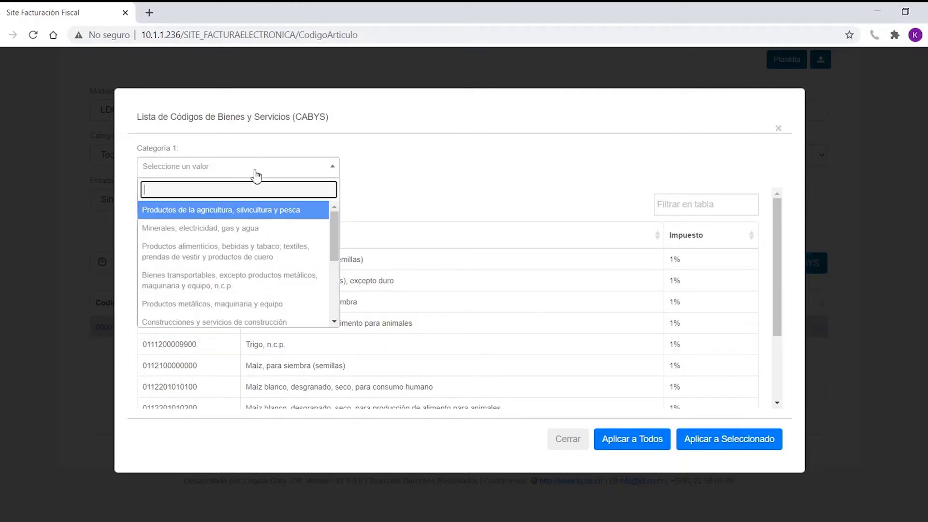
{"action": "left_click", "coordinate": [237, 231]}
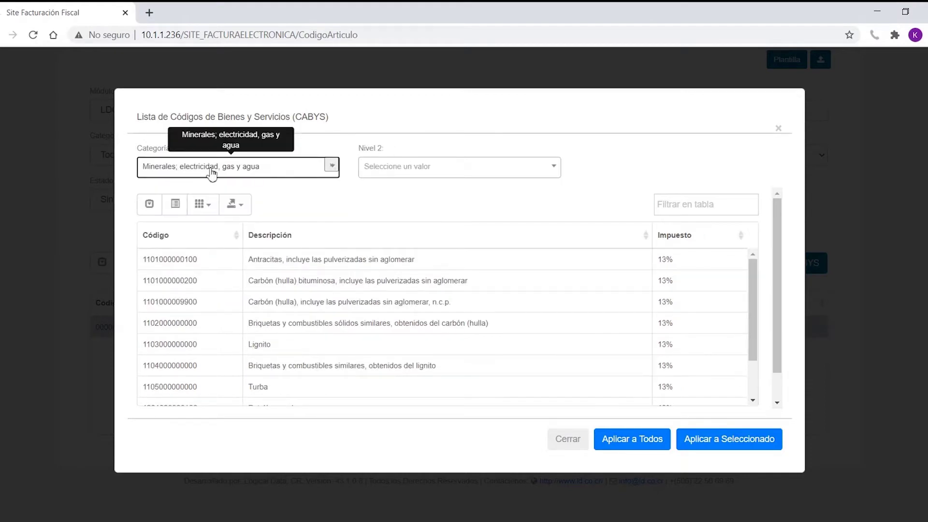
{"action": "left_click", "coordinate": [325, 167]}
{"action": "mouse_move", "coordinate": [336, 231]}
{"action": "left_mouse_down"}
{"action": "mouse_move", "coordinate": [336, 286]}
{"action": "mouse_move", "coordinate": [330, 236]}
{"action": "left_mouse_up"}
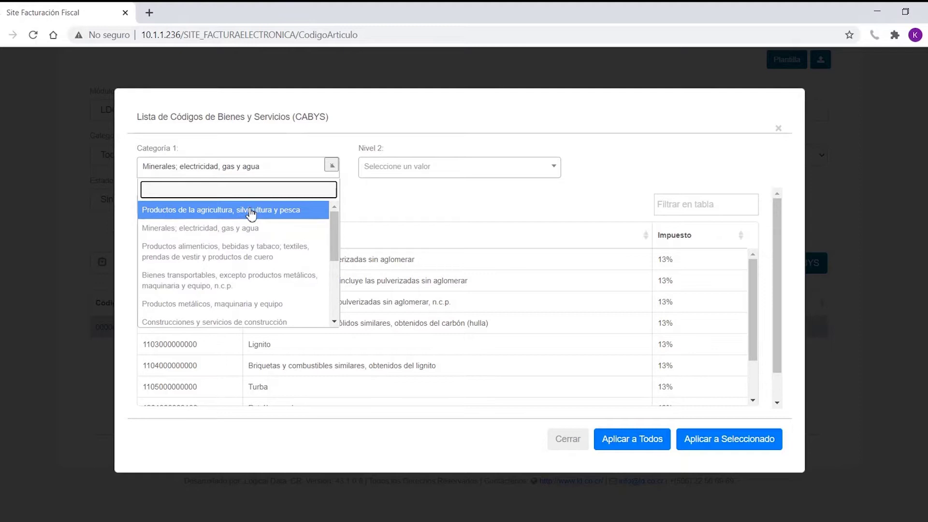
{"action": "left_click", "coordinate": [359, 201]}
{"action": "left_click", "coordinate": [430, 170]}
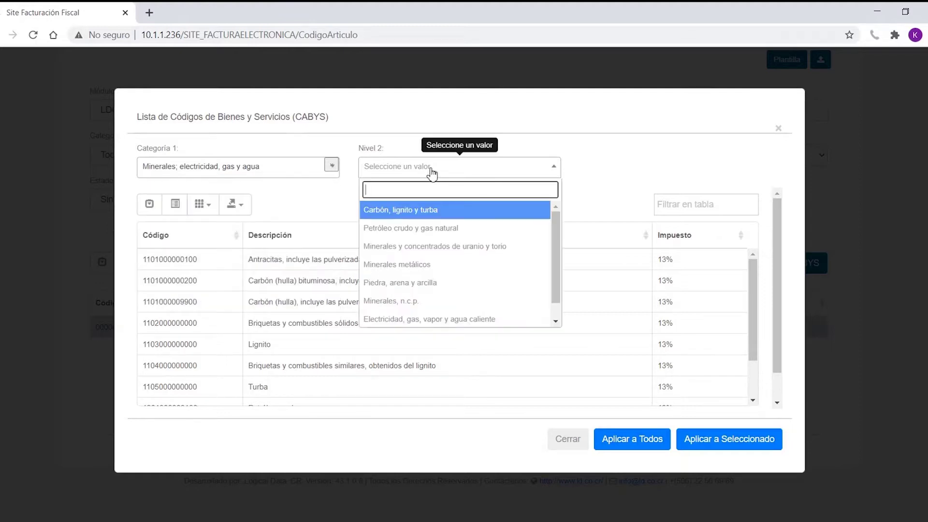
{"action": "left_click", "coordinate": [420, 233]}
{"action": "left_click", "coordinate": [618, 173]}
{"action": "left_click", "coordinate": [610, 209]}
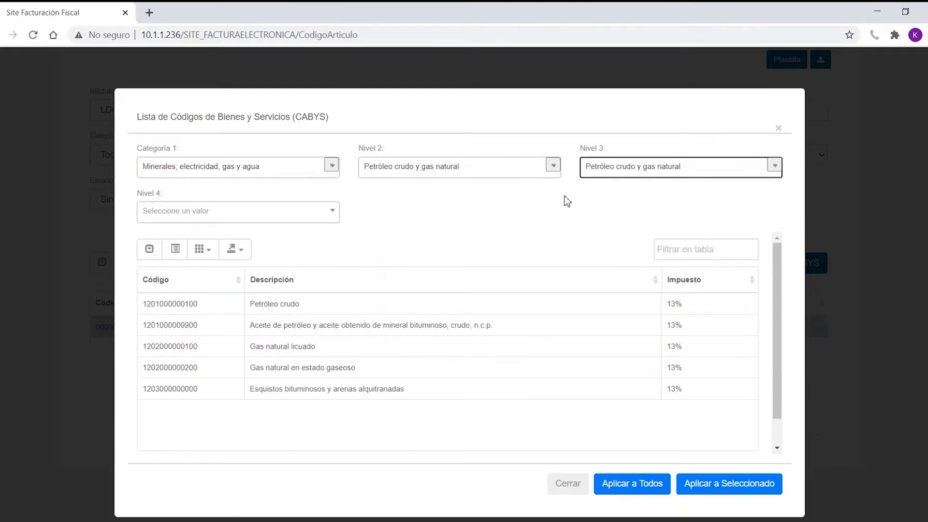
Step: Set Nivel 4 through Nivel 7 to the crude petroleum oils option, Aceites de petróleo y aceites obtenidos de minerales bituminosos, crudos
{"action": "left_click", "coordinate": [275, 217]}
{"action": "left_click", "coordinate": [244, 260]}
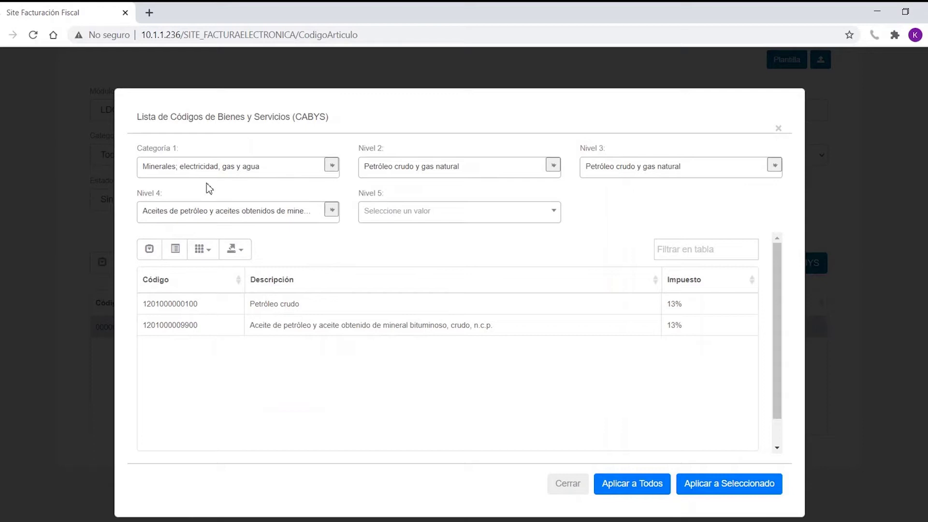
{"action": "left_click", "coordinate": [417, 215]}
{"action": "left_click", "coordinate": [414, 264]}
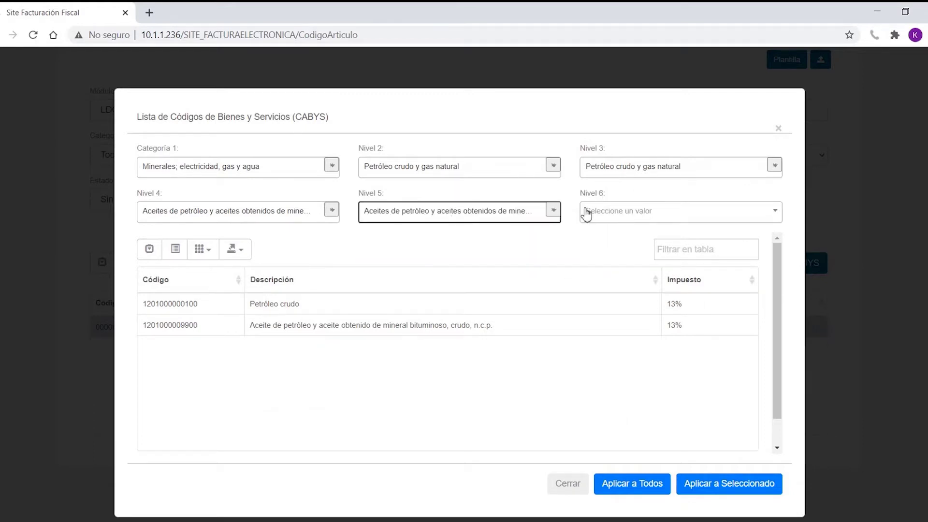
{"action": "left_click", "coordinate": [628, 216]}
{"action": "left_click", "coordinate": [611, 263]}
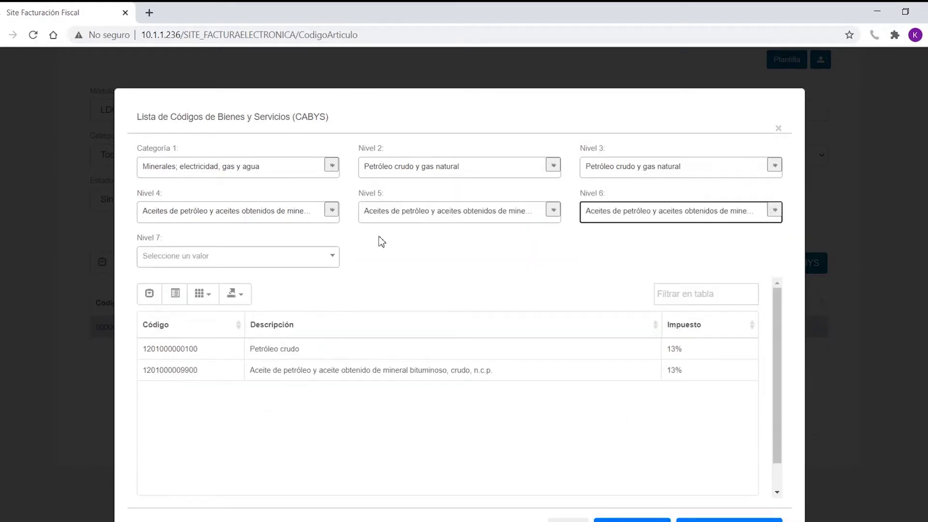
{"action": "left_click", "coordinate": [275, 268]}
{"action": "left_click", "coordinate": [269, 309]}
{"action": "left_click", "coordinate": [411, 262]}
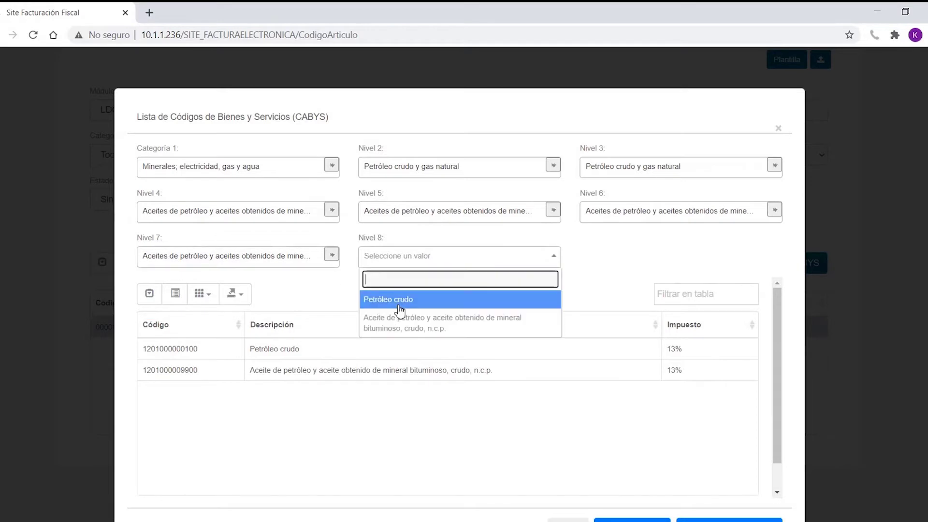
{"action": "left_click", "coordinate": [401, 322]}
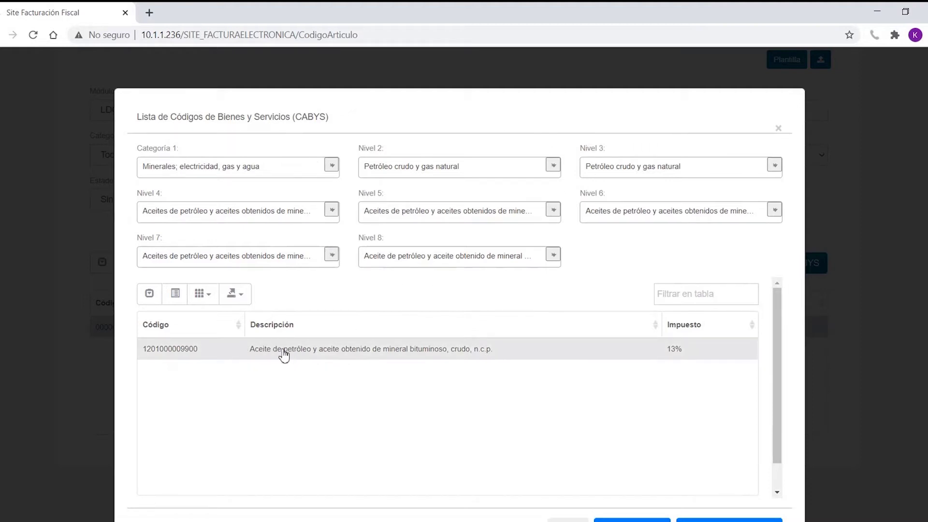
{"action": "left_click", "coordinate": [228, 360]}
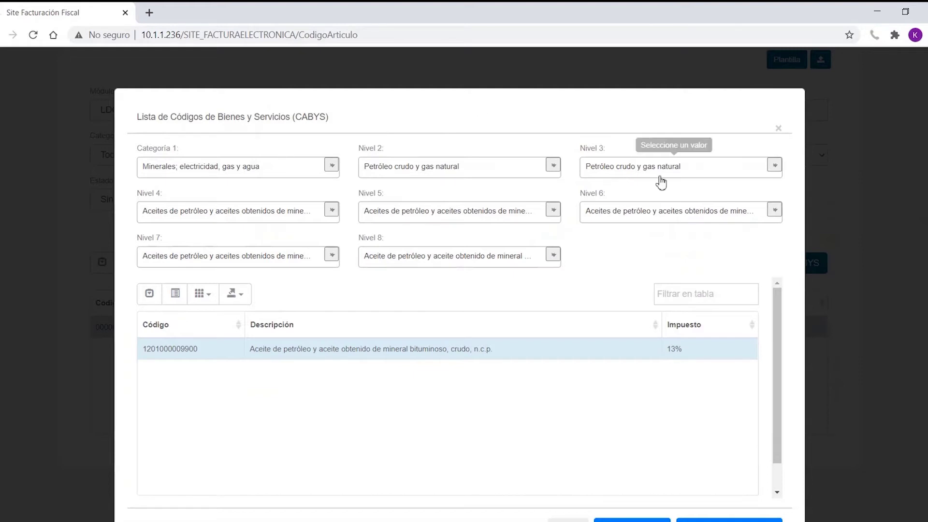
Step: Examine the options offered by the Categoría 1 and Nivel 2 filters, keeping the chosen values
{"action": "left_click", "coordinate": [333, 167]}
{"action": "mouse_move", "coordinate": [333, 231]}
{"action": "left_mouse_down"}
{"action": "mouse_move", "coordinate": [330, 271]}
{"action": "mouse_move", "coordinate": [329, 220]}
{"action": "left_mouse_up"}
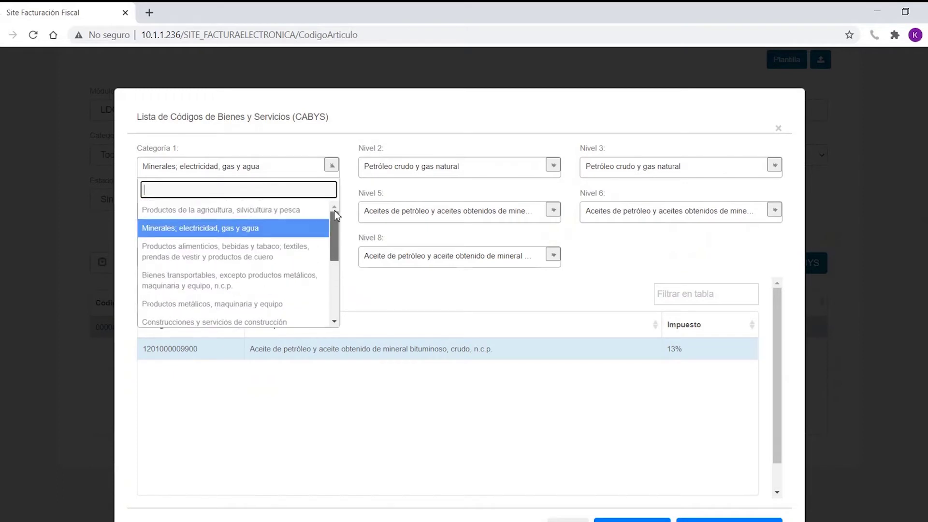
{"action": "scroll", "coordinate": [335, 240], "scroll_direction": "down", "scroll_amount": 3}
{"action": "scroll", "coordinate": [334, 240], "scroll_direction": "up", "scroll_amount": 2}
{"action": "scroll", "coordinate": [334, 240], "scroll_direction": "up", "scroll_amount": 1}
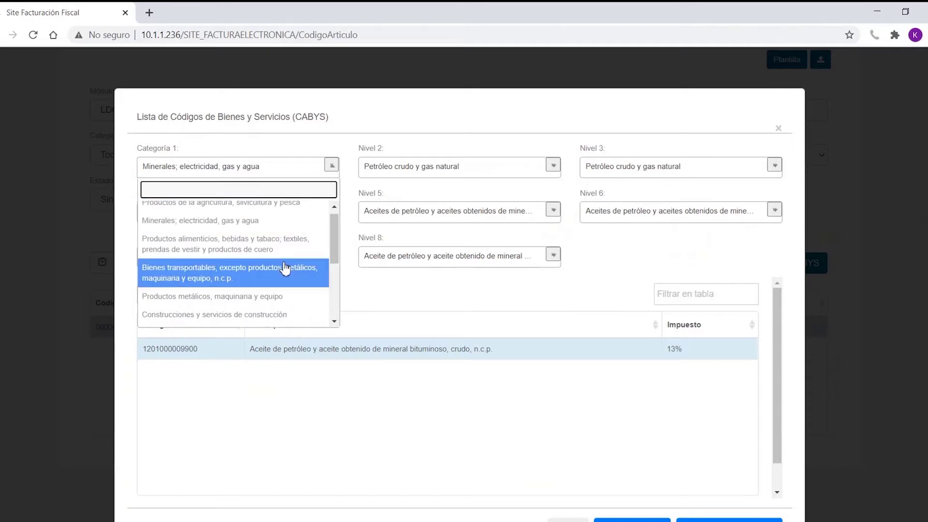
{"action": "left_click", "coordinate": [406, 131]}
{"action": "left_click", "coordinate": [516, 168]}
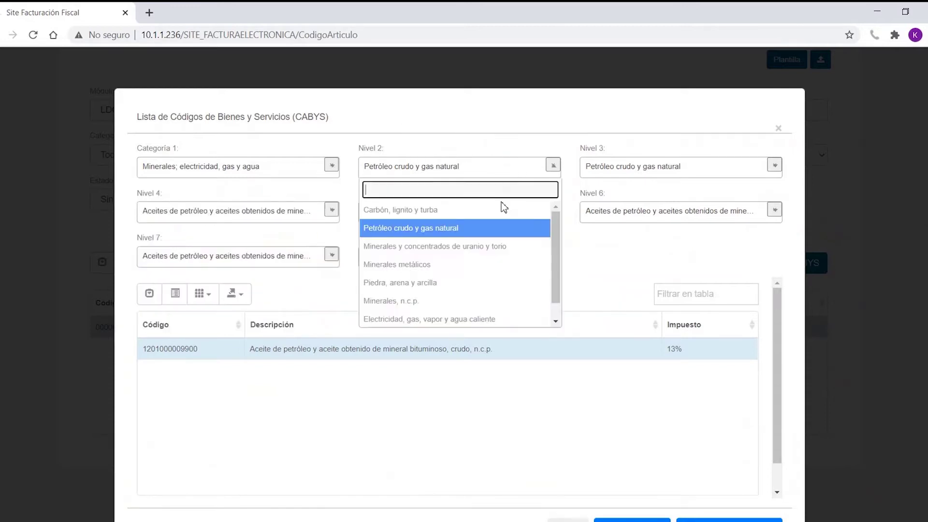
{"action": "scroll", "coordinate": [559, 225], "scroll_direction": "down", "scroll_amount": 1}
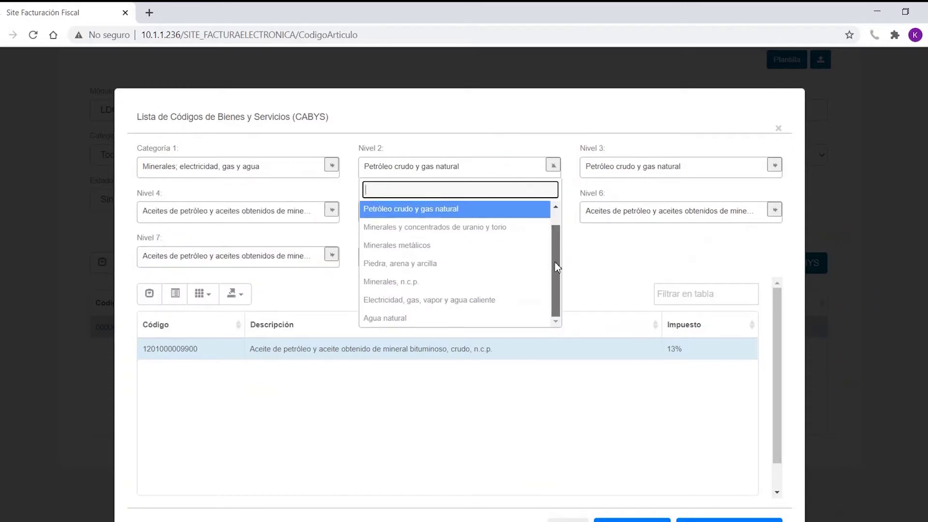
{"action": "scroll", "coordinate": [556, 228], "scroll_direction": "up", "scroll_amount": 1}
{"action": "scroll", "coordinate": [556, 231], "scroll_direction": "down", "scroll_amount": 1}
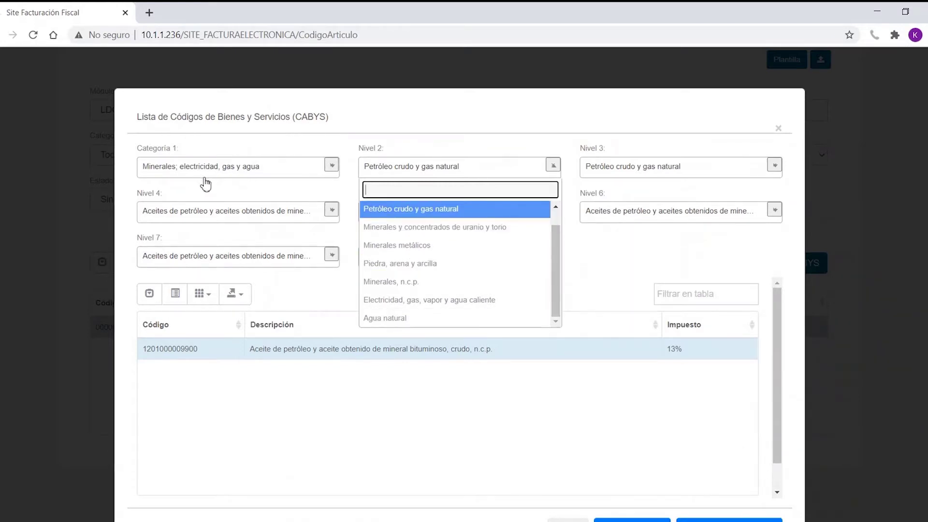
{"action": "left_click", "coordinate": [587, 104]}
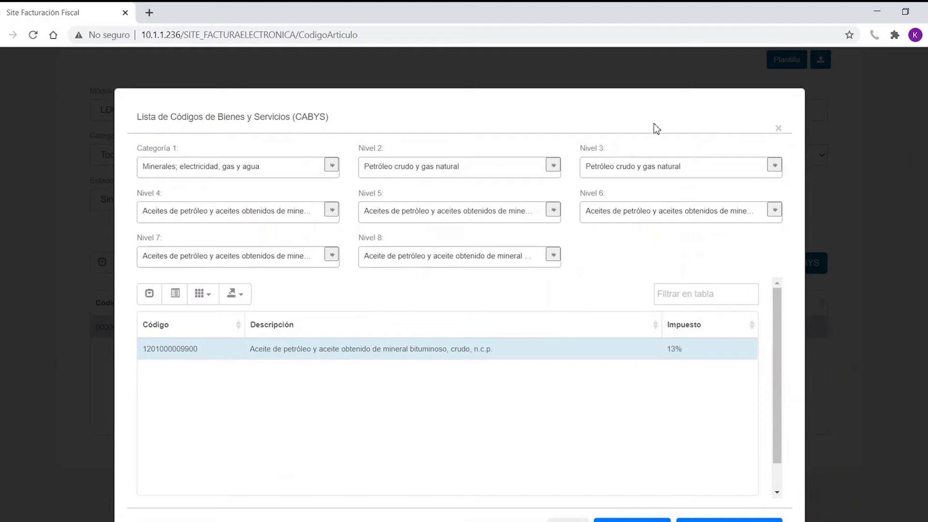
Step: Examine the options offered by the Nivel 3 and Nivel 4 filters, keeping the chosen values
{"action": "left_click", "coordinate": [698, 166]}
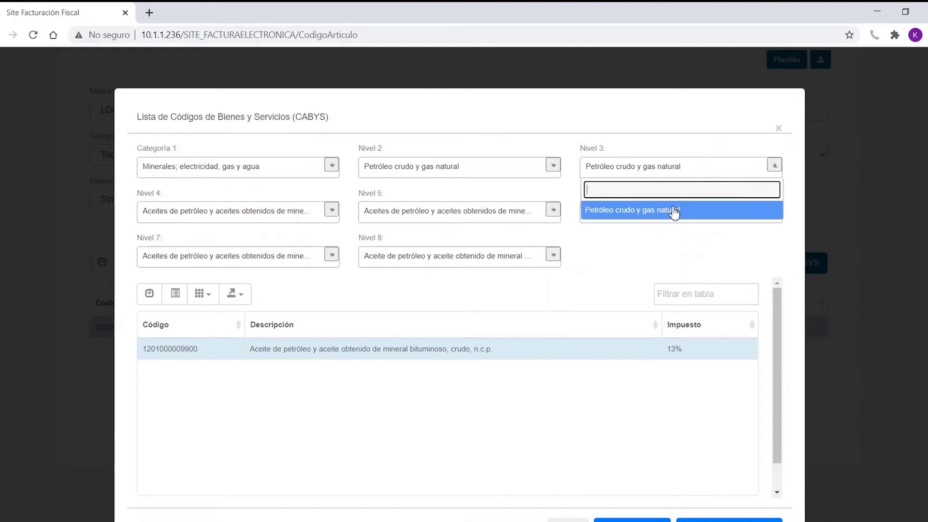
{"action": "left_click", "coordinate": [675, 211]}
{"action": "left_click", "coordinate": [714, 171]}
{"action": "left_click", "coordinate": [630, 135]}
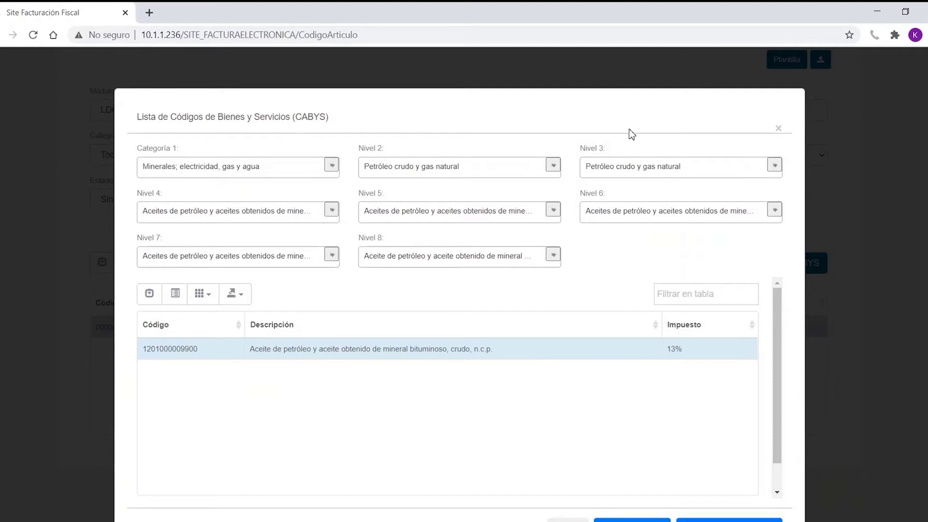
{"action": "left_click", "coordinate": [263, 211]}
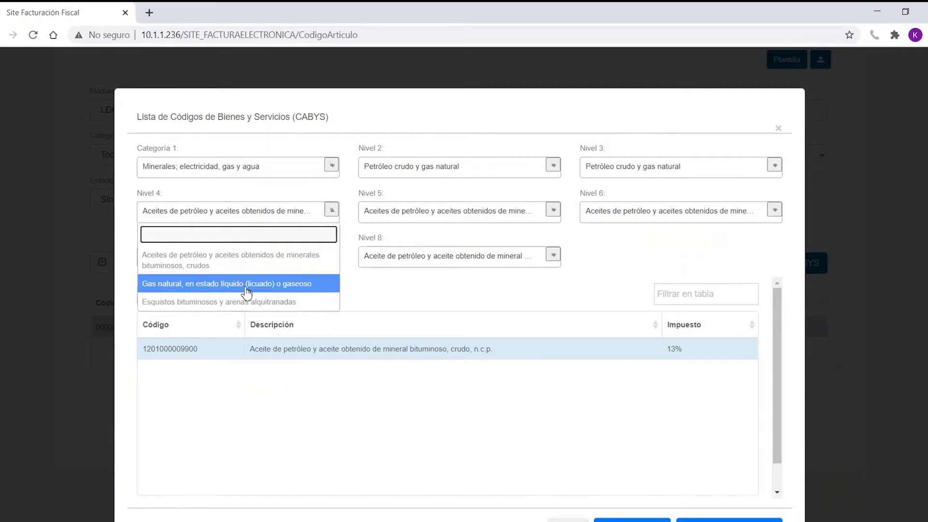
{"action": "left_click", "coordinate": [467, 296]}
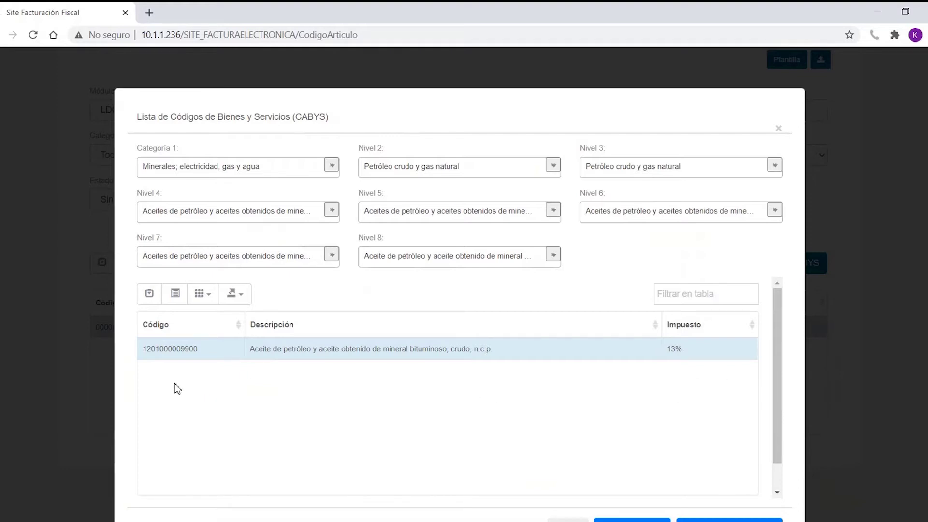
Step: Examine the code, description and tax rate of the selected crude petroleum oil row in the CABYS list
{"action": "left_click_drag", "start_coordinate": [207, 348], "coordinate": [150, 367]}
{"action": "left_click", "coordinate": [182, 372]}
{"action": "left_click_drag", "start_coordinate": [251, 351], "coordinate": [493, 363]}
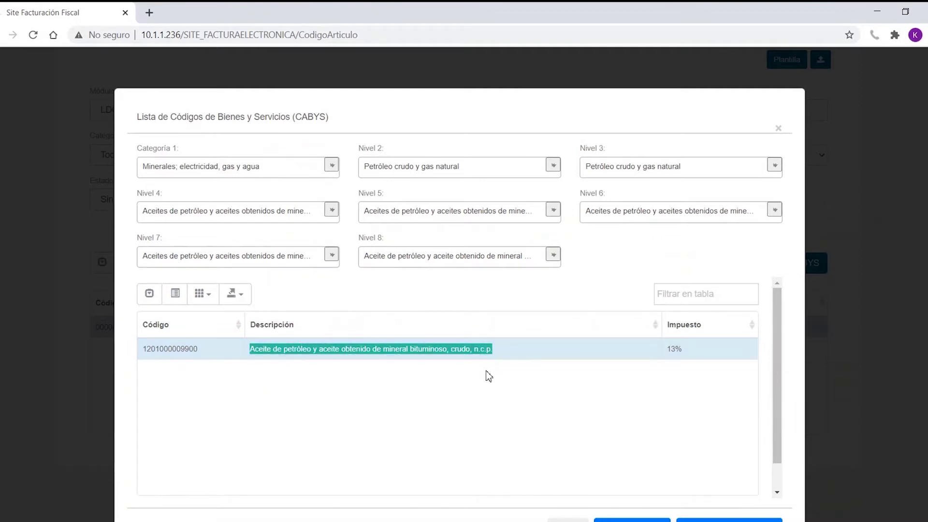
{"action": "left_click", "coordinate": [488, 375]}
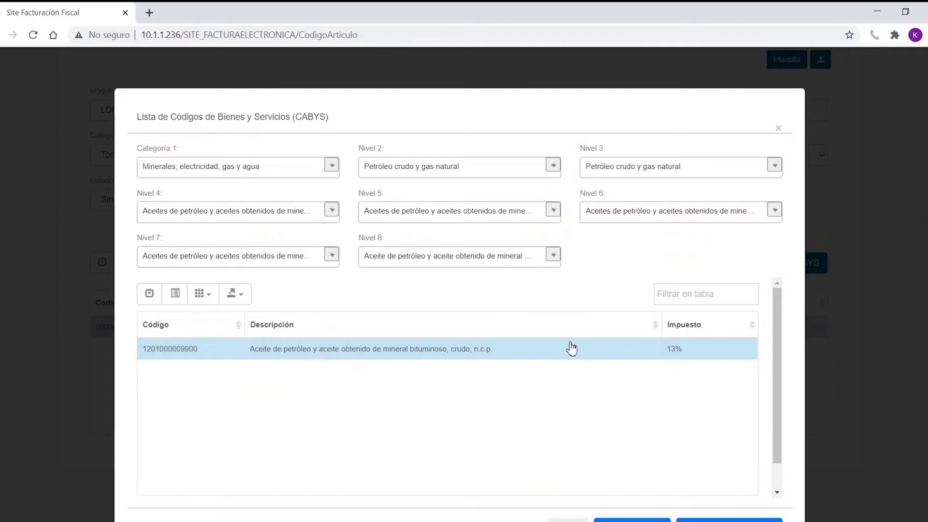
{"action": "left_click_drag", "start_coordinate": [678, 348], "coordinate": [669, 353]}
{"action": "left_click", "coordinate": [672, 371]}
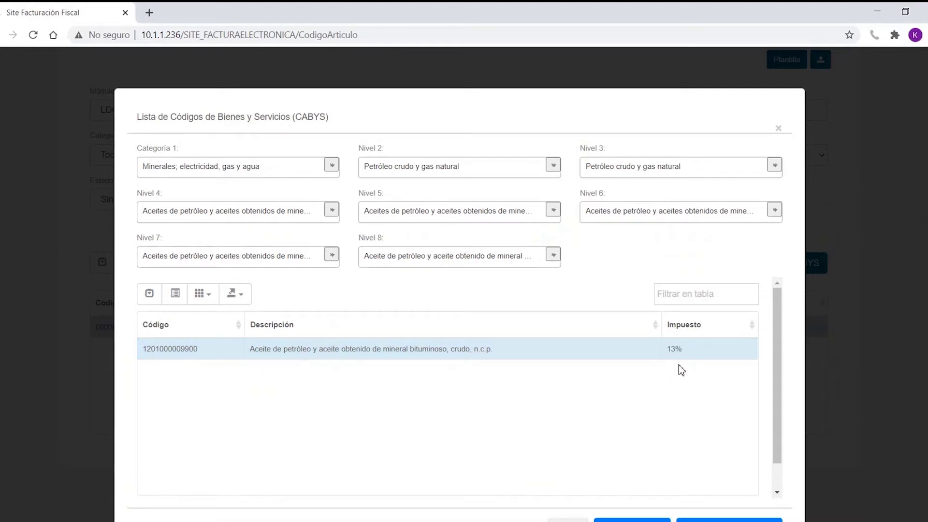
{"action": "left_click_drag", "start_coordinate": [684, 356], "coordinate": [673, 355]}
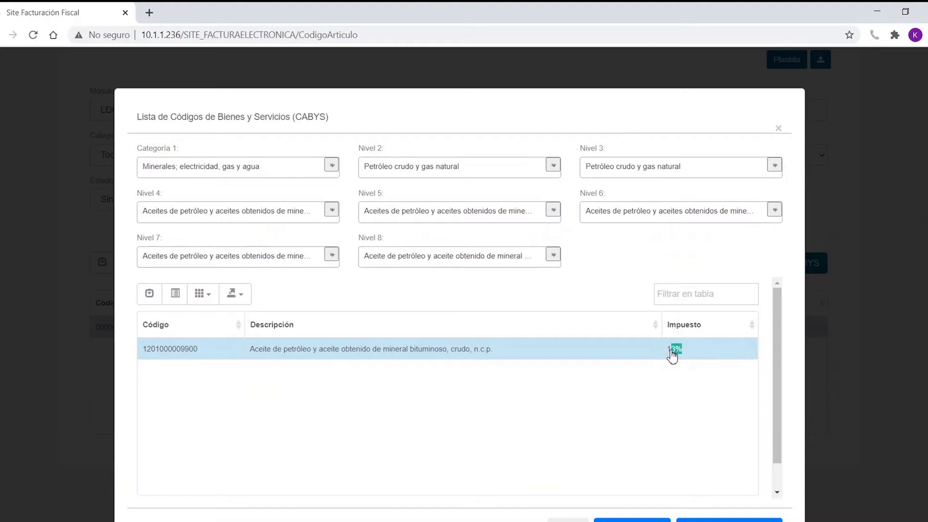
{"action": "left_click", "coordinate": [683, 391]}
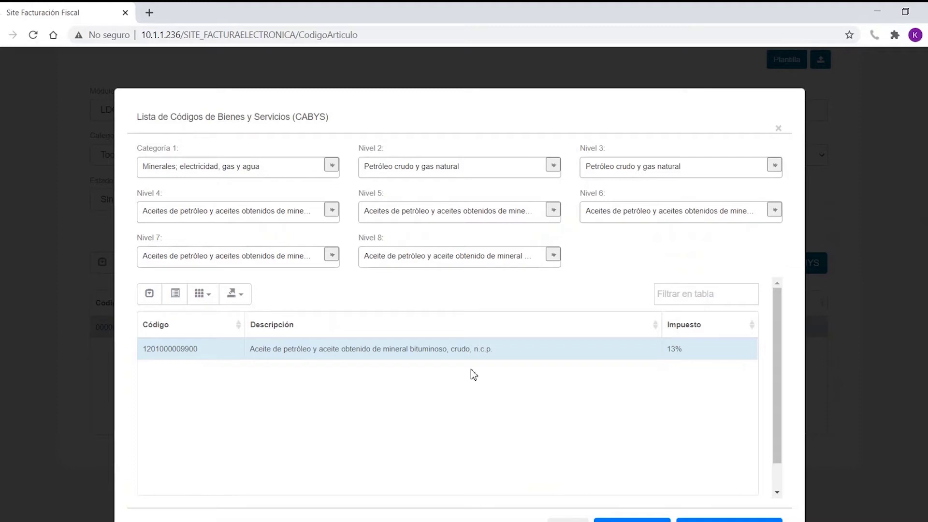
Step: Close the CABYS code list without applying the crude petroleum oil code
{"action": "scroll", "coordinate": [517, 351], "scroll_direction": "down", "scroll_amount": 1}
{"action": "scroll", "coordinate": [517, 347], "scroll_direction": "down", "scroll_amount": 2}
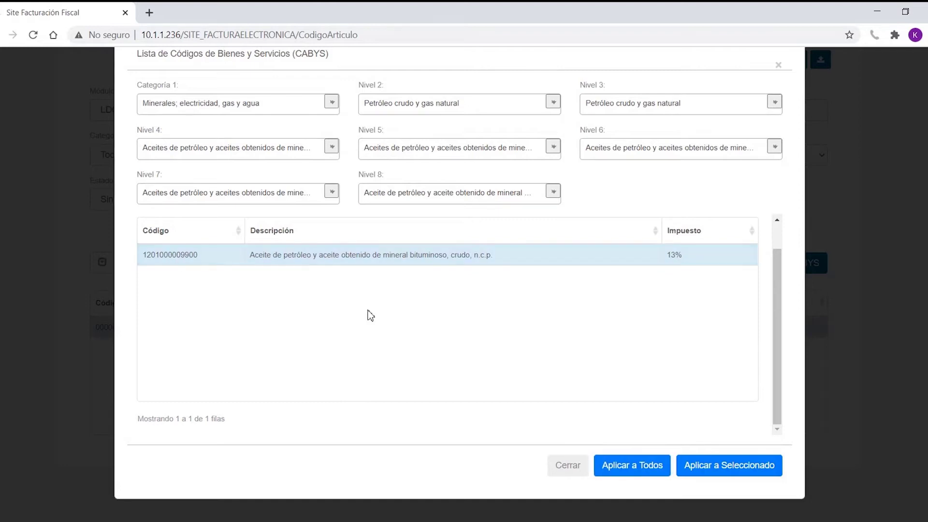
{"action": "left_click", "coordinate": [569, 468]}
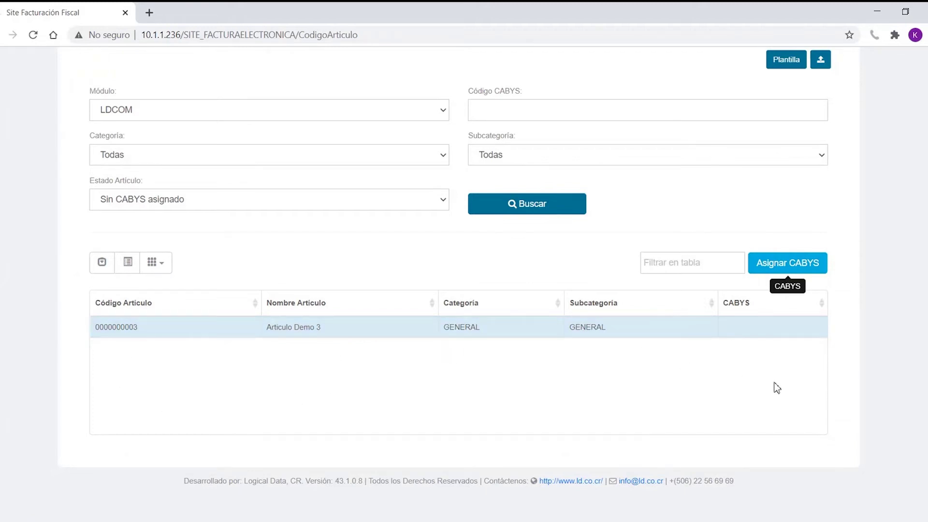
Step: Reopen the CABYS list and set Categoría 1 to Productos alimenticios, bebidas y tabaco and Nivel 2 to Productos de molinería, almidones y productos derivados
{"action": "left_click", "coordinate": [787, 262]}
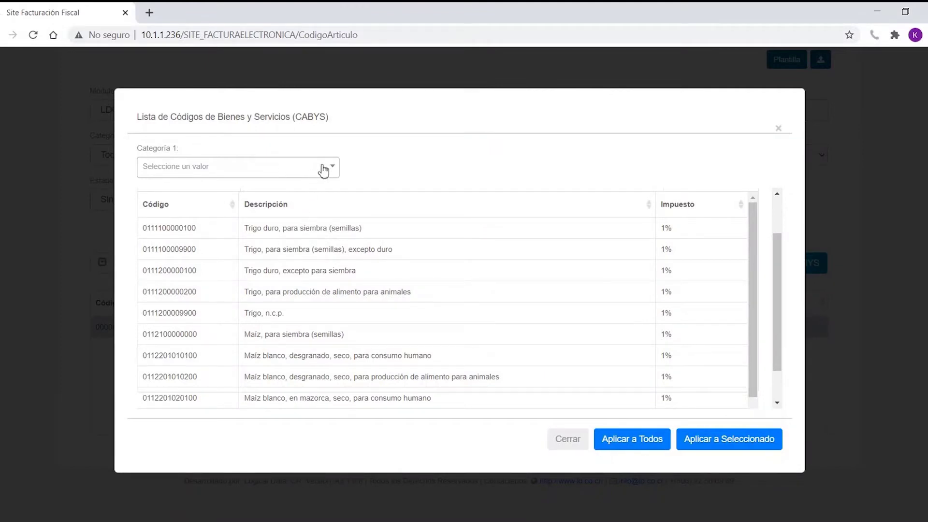
{"action": "left_click", "coordinate": [313, 180]}
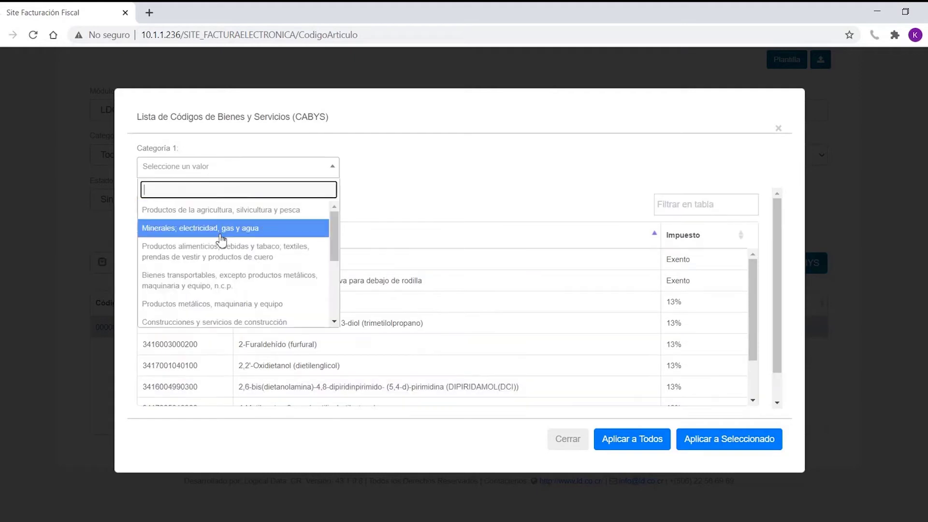
{"action": "left_click", "coordinate": [240, 243]}
{"action": "left_click", "coordinate": [431, 174]}
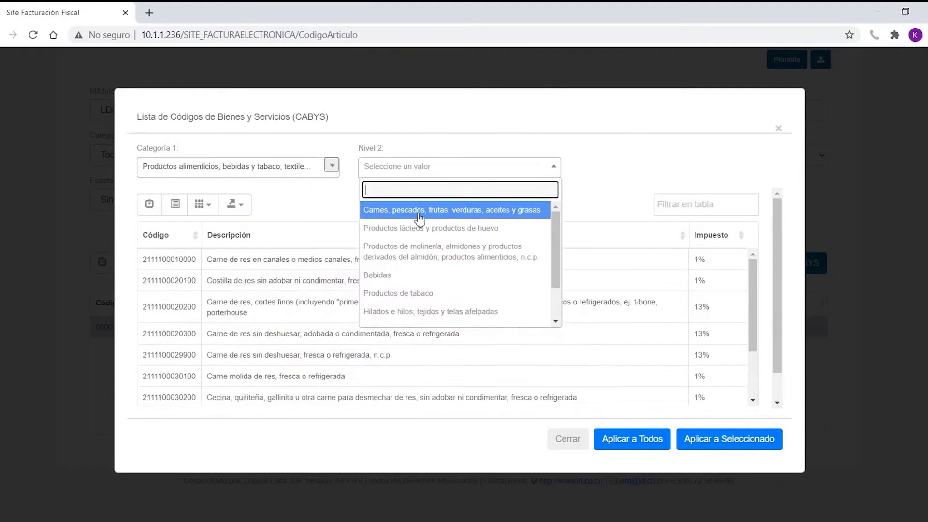
{"action": "left_click", "coordinate": [425, 251]}
Step: Set Nivel 3 to the Almidones y productos de almidón option and Nivel 4 to the Glucosa y jarabe de glucosa option
{"action": "left_click", "coordinate": [604, 168]}
{"action": "left_click", "coordinate": [602, 239]}
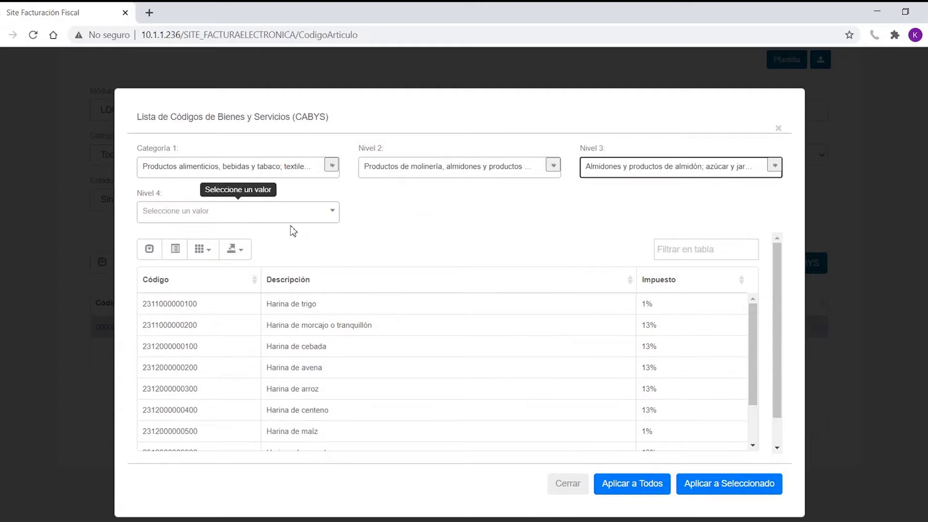
{"action": "left_click", "coordinate": [280, 215]}
{"action": "left_click", "coordinate": [253, 290]}
Step: Set Nivel 5 to the Glucosa y jarabe de glucosa; fructosa option and Nivel 6 to Glucosa y jarabe de glucosa
{"action": "left_click", "coordinate": [421, 212]}
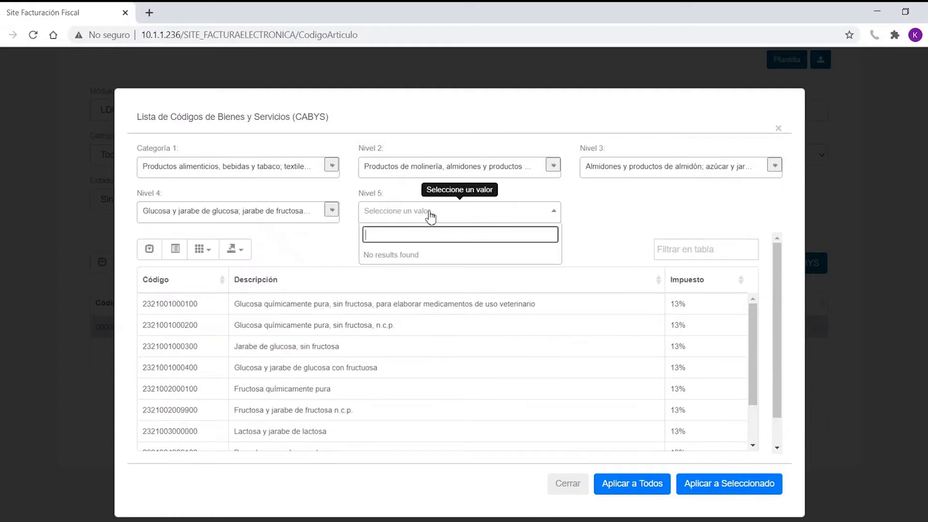
{"action": "left_click", "coordinate": [343, 259]}
{"action": "left_click", "coordinate": [391, 220]}
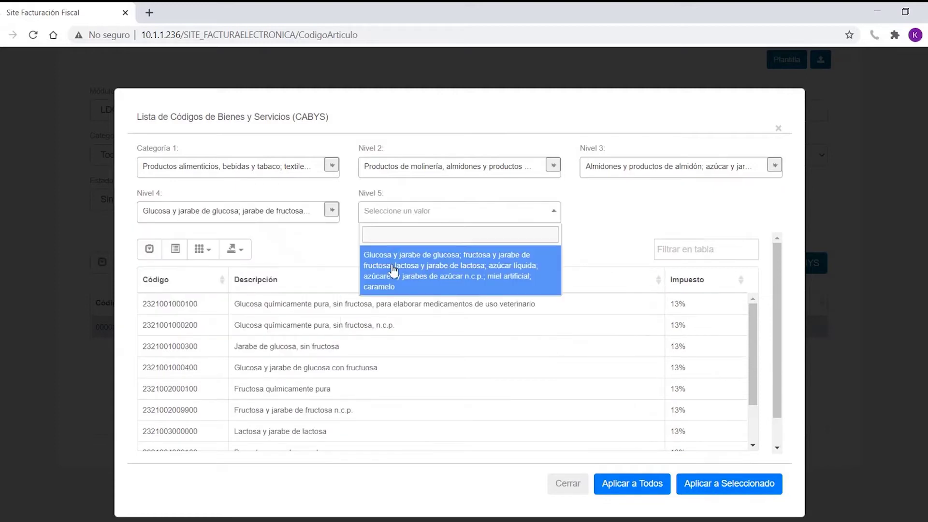
{"action": "left_click", "coordinate": [369, 270]}
{"action": "left_click", "coordinate": [585, 213]}
{"action": "left_click", "coordinate": [557, 252]}
{"action": "left_click", "coordinate": [617, 217]}
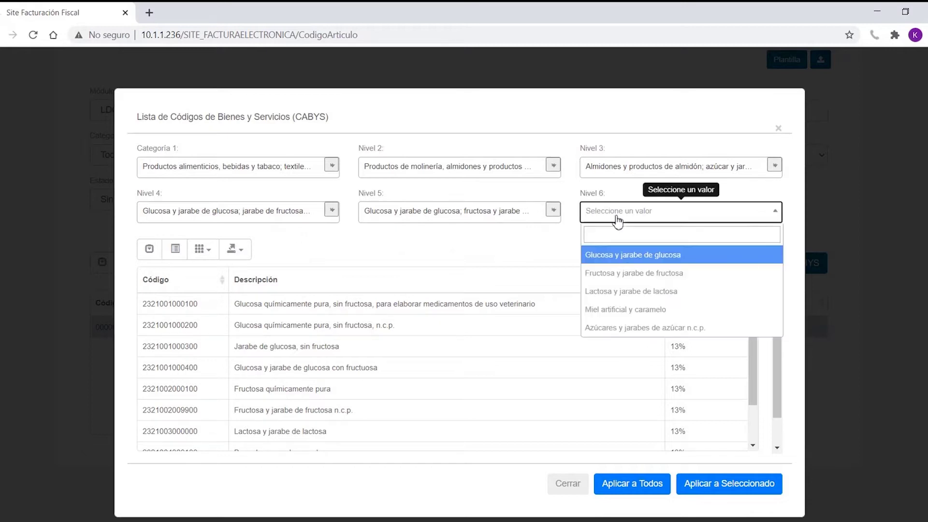
{"action": "left_click", "coordinate": [614, 252]}
{"action": "left_click", "coordinate": [285, 262]}
{"action": "left_click", "coordinate": [256, 302]}
{"action": "left_click", "coordinate": [419, 266]}
{"action": "left_click", "coordinate": [419, 328]}
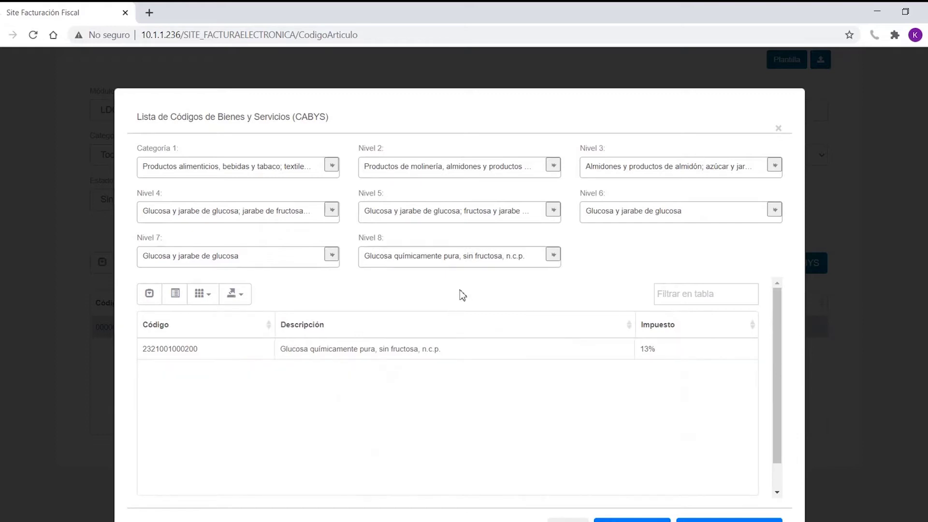
{"action": "scroll", "coordinate": [636, 242], "scroll_direction": "down", "scroll_amount": 2}
{"action": "left_click_drag", "start_coordinate": [143, 285], "coordinate": [368, 296]}
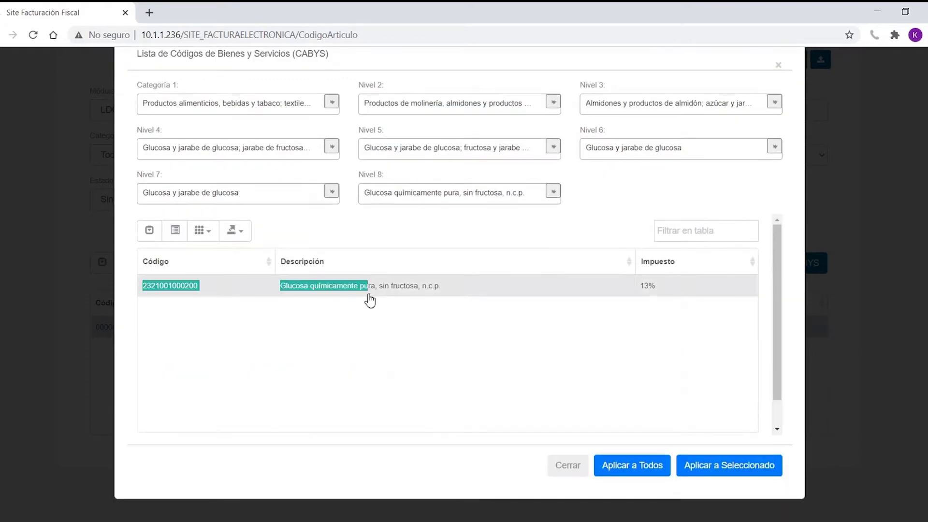
{"action": "left_click", "coordinate": [442, 289]}
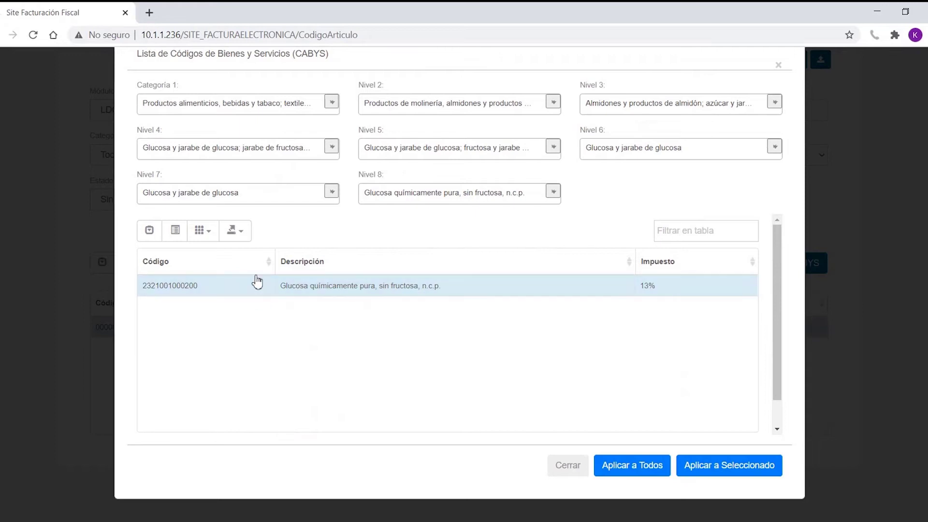
Step: Check the selected glucose code and close the CABYS list without applying it to the article
{"action": "left_click_drag", "start_coordinate": [199, 286], "coordinate": [150, 298]}
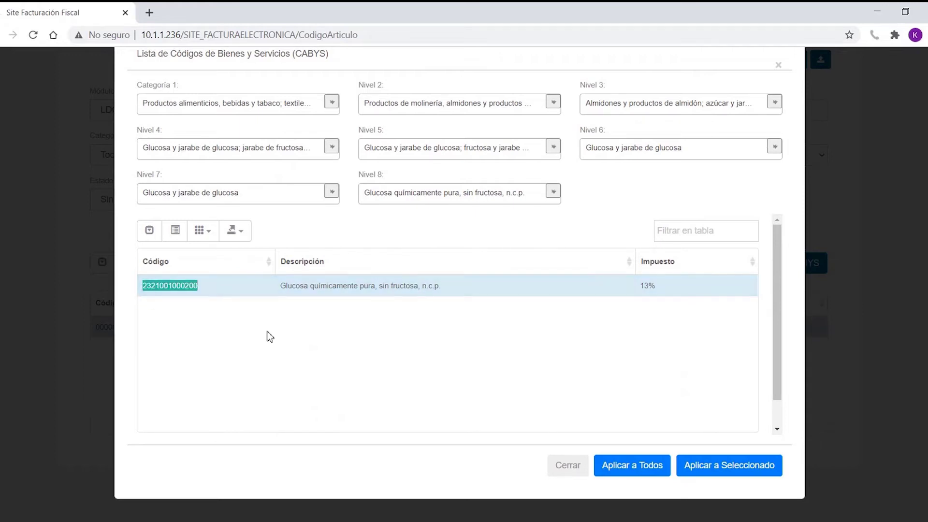
{"action": "left_click", "coordinate": [210, 291]}
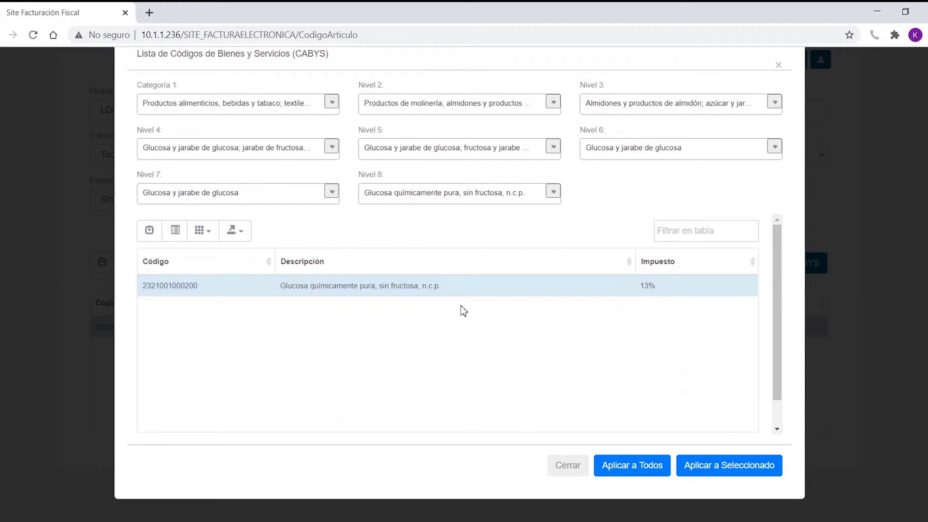
{"action": "left_click", "coordinate": [727, 469]}
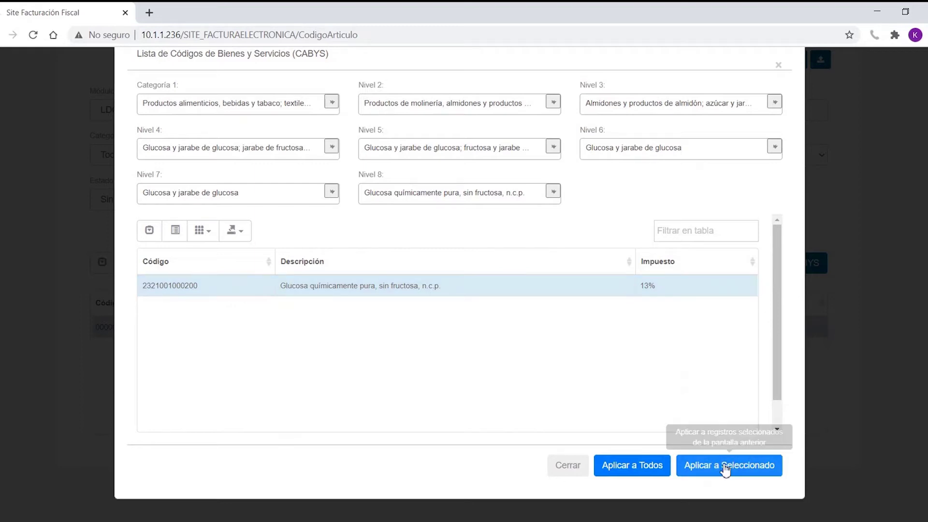
{"action": "left_click", "coordinate": [575, 468]}
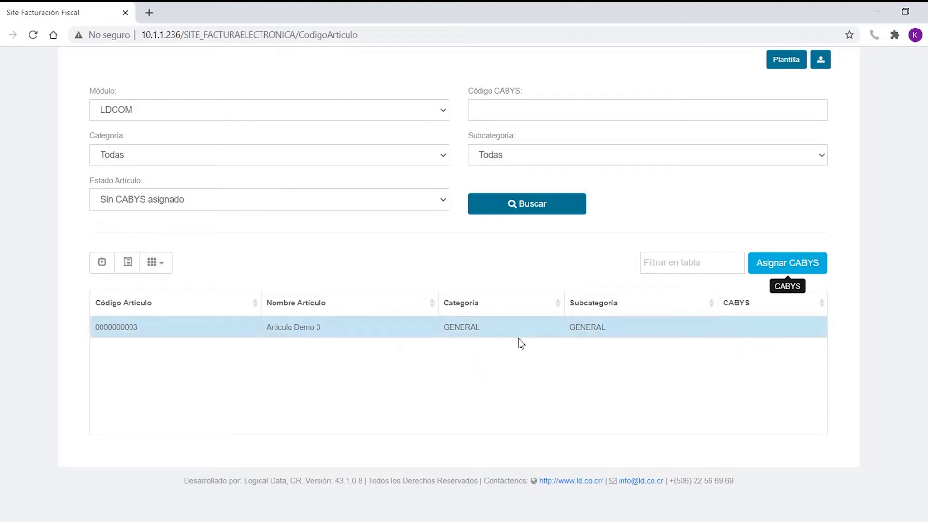
Step: Set Estado Artículo to Con CABYS asignado and search for the matching articles
{"action": "left_click", "coordinate": [187, 203]}
{"action": "left_click", "coordinate": [187, 225]}
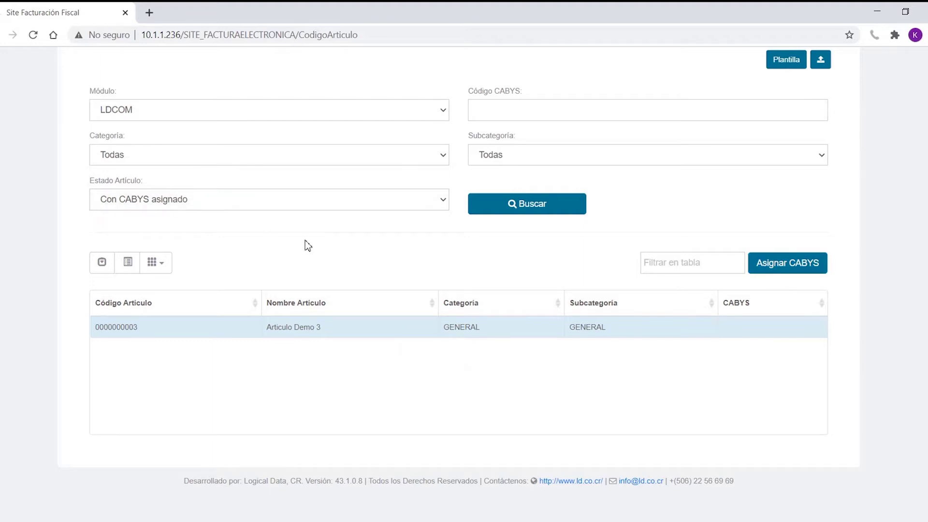
{"action": "left_click_drag", "start_coordinate": [88, 188], "coordinate": [138, 183]}
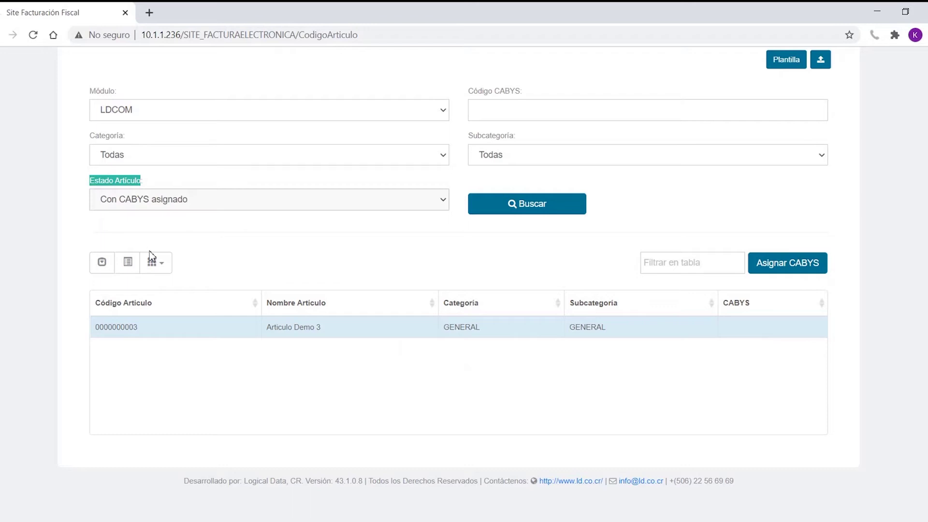
{"action": "left_click", "coordinate": [392, 247]}
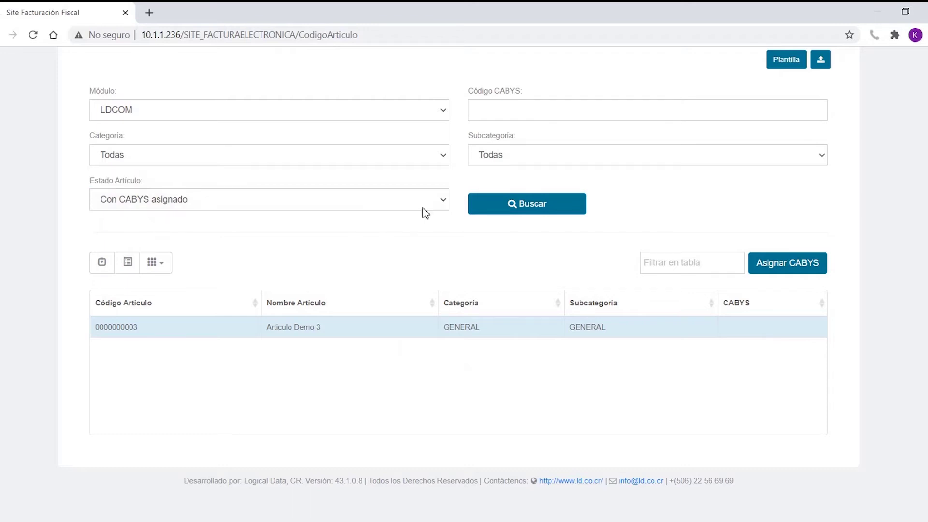
{"action": "left_click", "coordinate": [517, 211]}
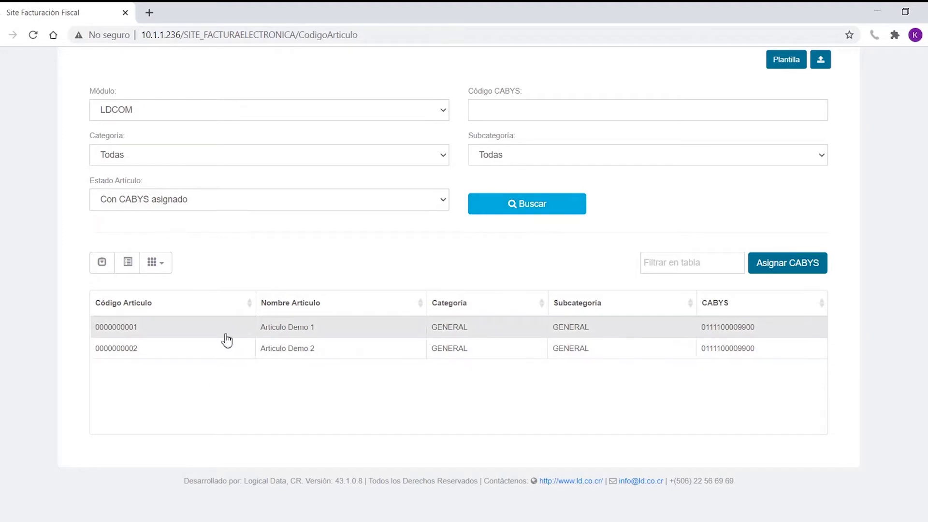
Step: Select Articulo Demo 2 in the results and open the CABYS code list for it
{"action": "left_click_drag", "start_coordinate": [97, 327], "coordinate": [157, 335]}
{"action": "left_click", "coordinate": [156, 375]}
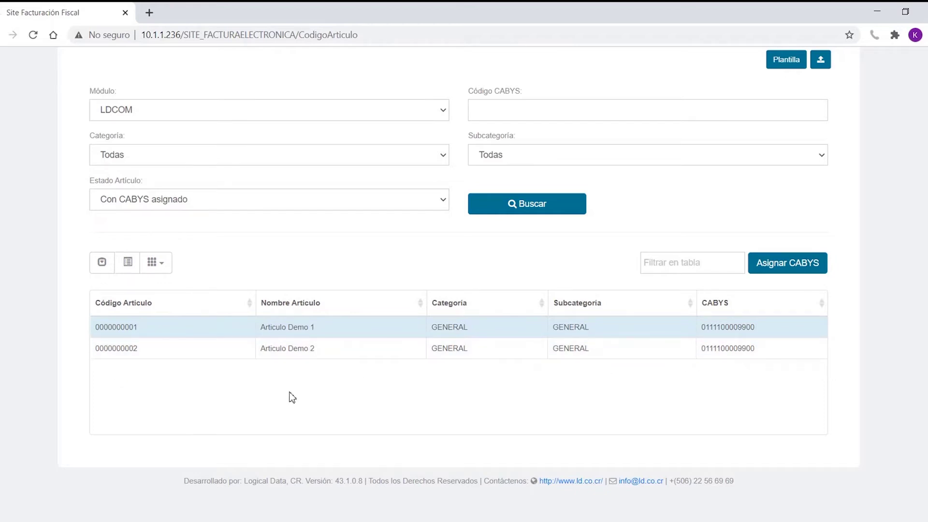
{"action": "left_click", "coordinate": [309, 356]}
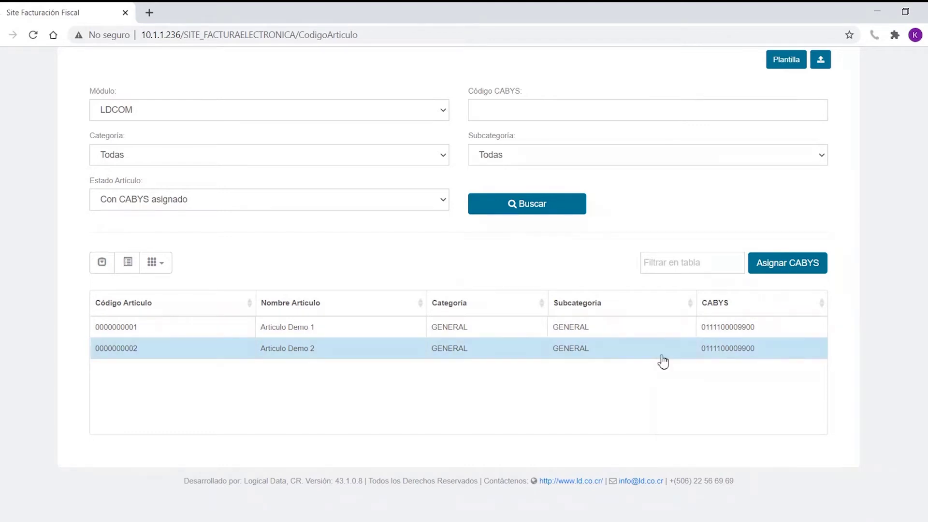
{"action": "left_click", "coordinate": [784, 267]}
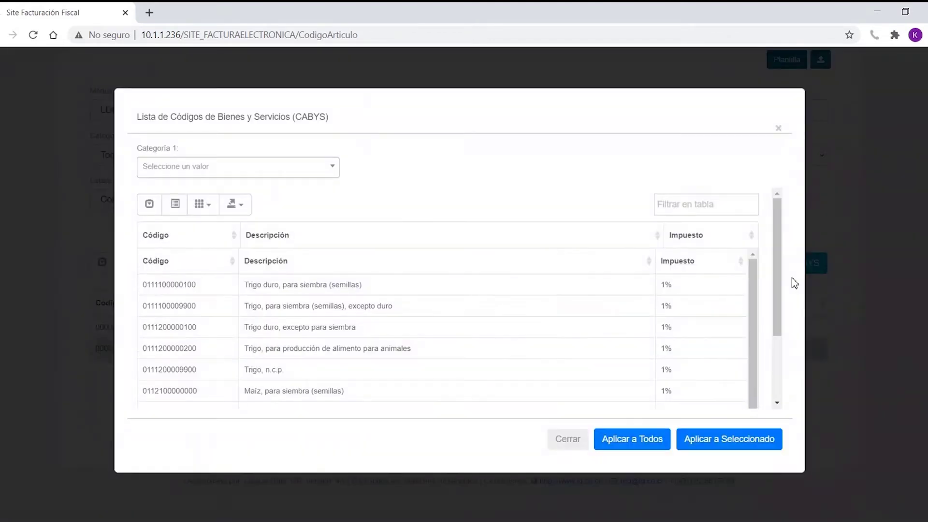
Step: Set Categoría 1 to Productos metálicos, maquinaria y equipo and Nivel 2 to the Productos de metal elaborados option
{"action": "left_click", "coordinate": [280, 169]}
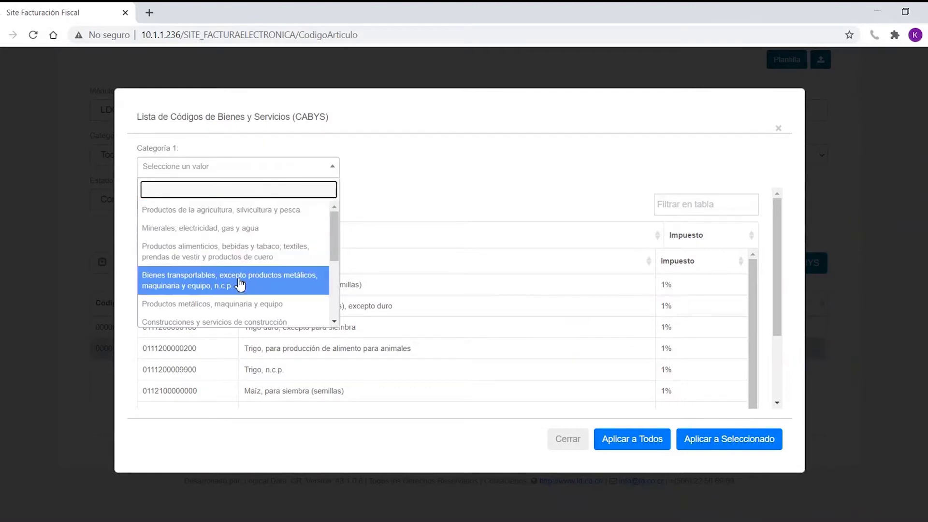
{"action": "left_click", "coordinate": [232, 302]}
{"action": "left_click", "coordinate": [463, 169]}
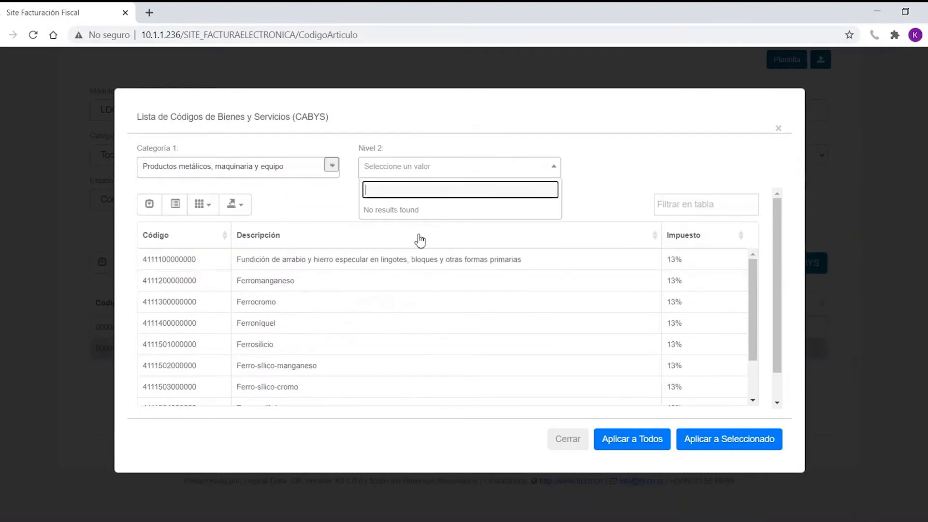
{"action": "left_click", "coordinate": [393, 176]}
{"action": "left_click", "coordinate": [385, 240]}
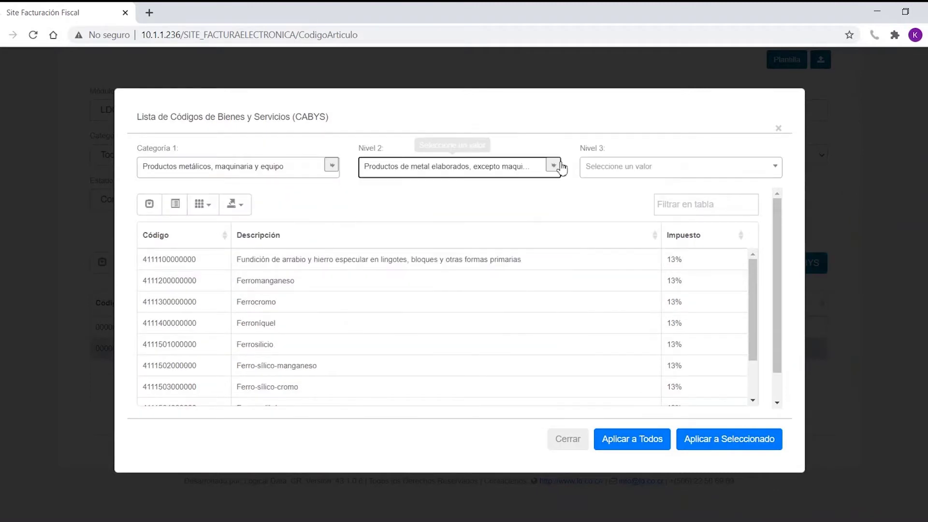
Step: Set Nivel 3 to the Tanques, depósitos y contenedores, de hierro option and Nivel 4 to the Depósitos, tanques, cubas y recipientes similares option
{"action": "left_click", "coordinate": [622, 169]}
{"action": "left_click", "coordinate": [607, 230]}
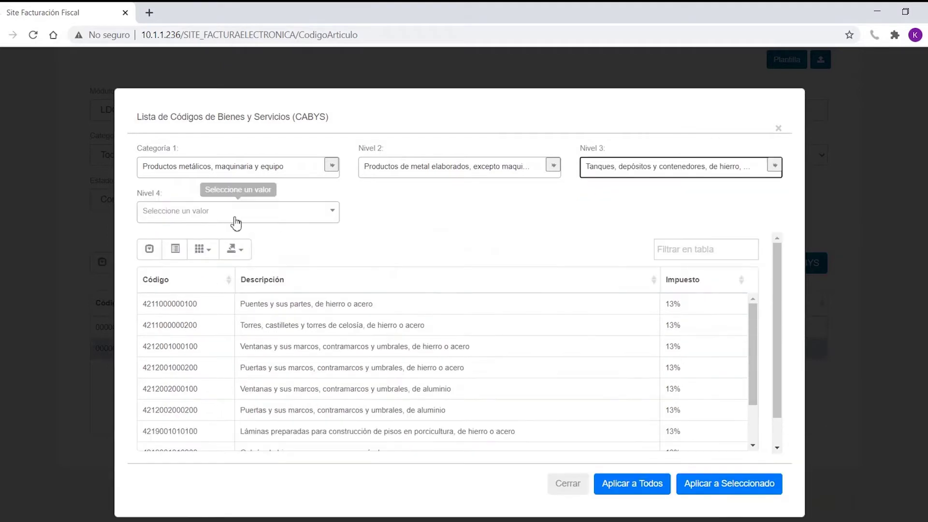
{"action": "left_click", "coordinate": [236, 212]}
{"action": "left_click", "coordinate": [353, 211]}
{"action": "left_click", "coordinate": [292, 219]}
{"action": "left_click", "coordinate": [240, 285]}
Step: Set Nivel 5 to the Depósitos, tanques, cubas y recipientes similares option and Nivel 6 to the Depósitos, cisternas, cubas y recipientes similares, de aluminio option
{"action": "left_click", "coordinate": [406, 212]}
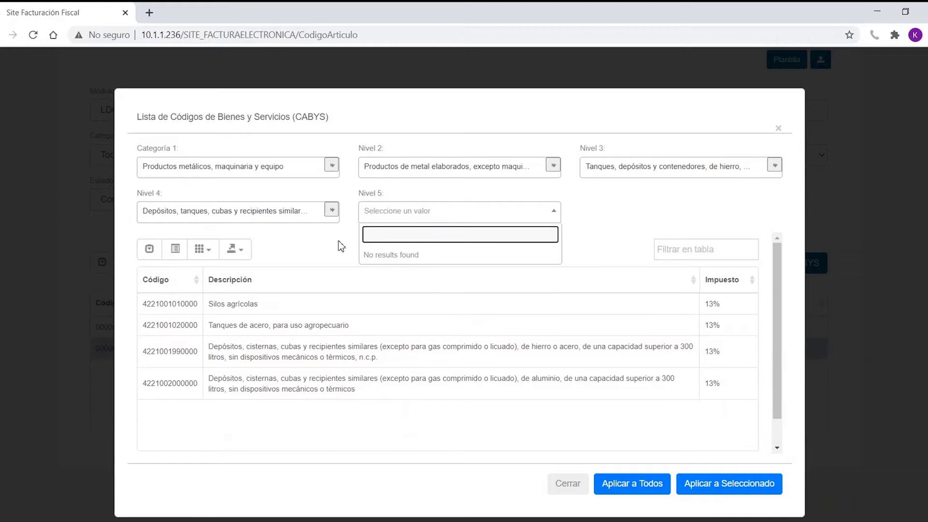
{"action": "left_click", "coordinate": [380, 283]}
{"action": "left_click", "coordinate": [584, 213]}
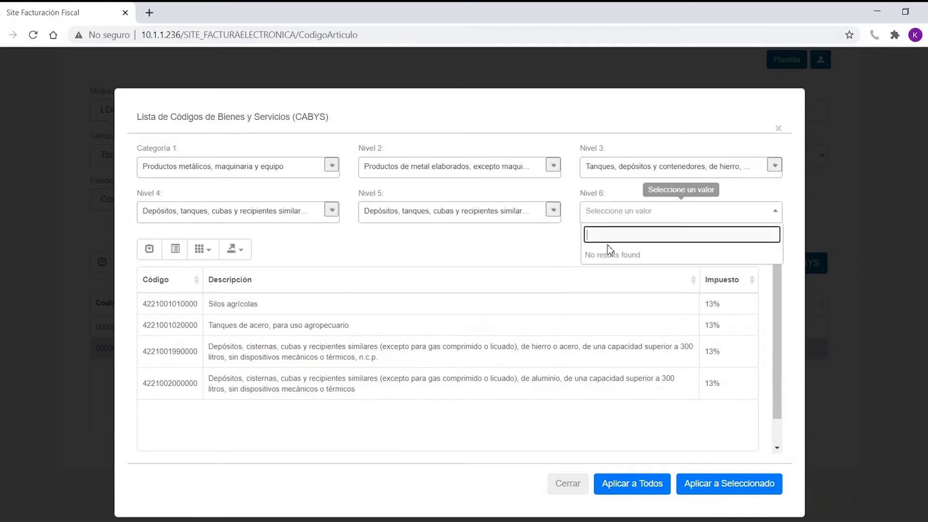
{"action": "left_click", "coordinate": [505, 274]}
{"action": "left_click", "coordinate": [604, 218]}
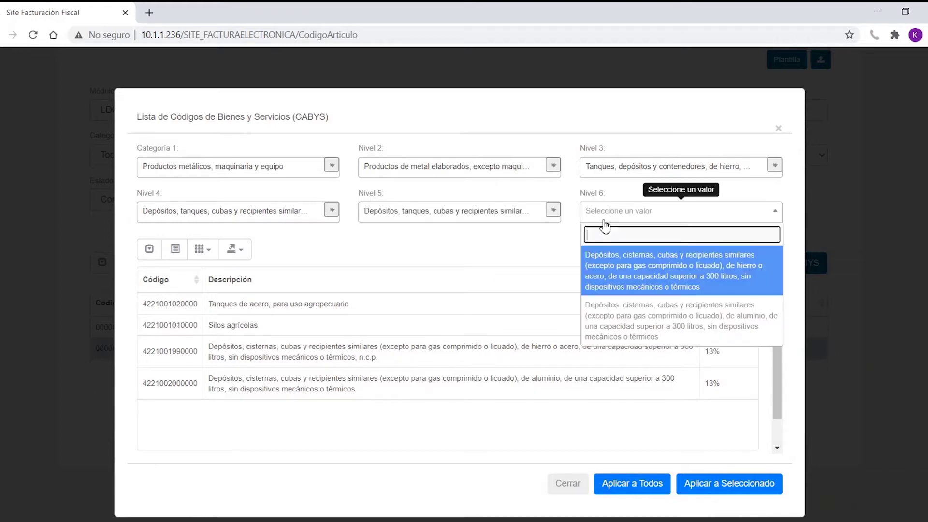
{"action": "left_click", "coordinate": [616, 286]}
Step: Set Nivel 7 and Nivel 8 to their Depósitos, cisternas, cubas y recipientes similares, de aluminio options
{"action": "left_click", "coordinate": [311, 258]}
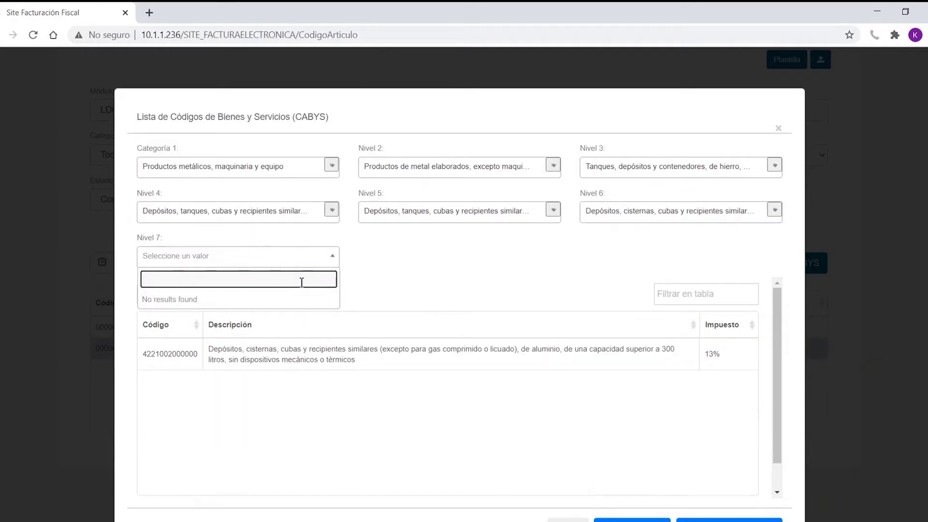
{"action": "left_click", "coordinate": [247, 320]}
{"action": "left_click", "coordinate": [383, 258]}
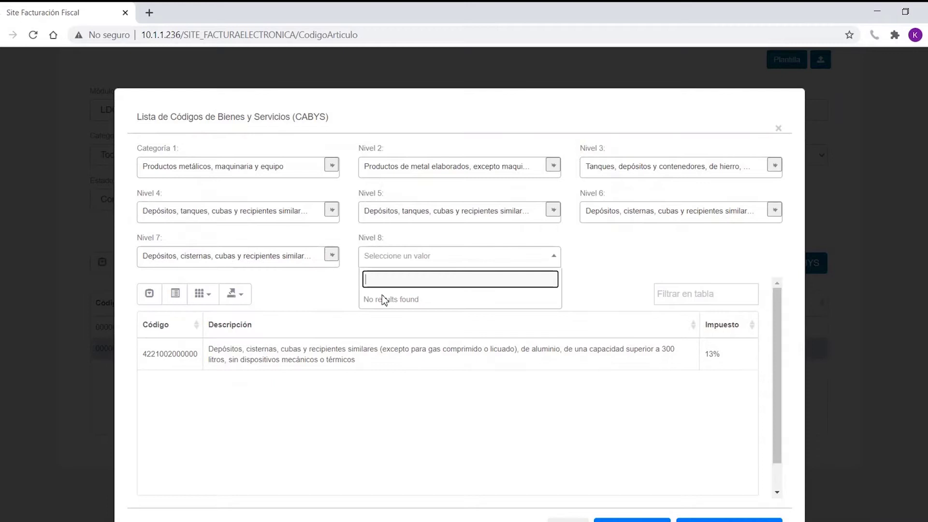
{"action": "left_click", "coordinate": [368, 265]}
{"action": "left_click", "coordinate": [383, 321]}
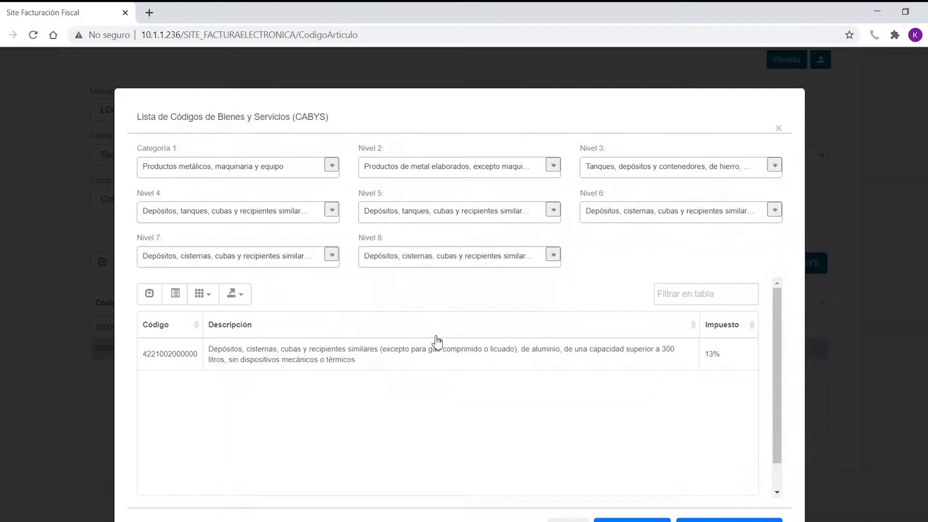
{"action": "left_click", "coordinate": [364, 358]}
{"action": "scroll", "coordinate": [321, 331], "scroll_direction": "down", "scroll_amount": 1}
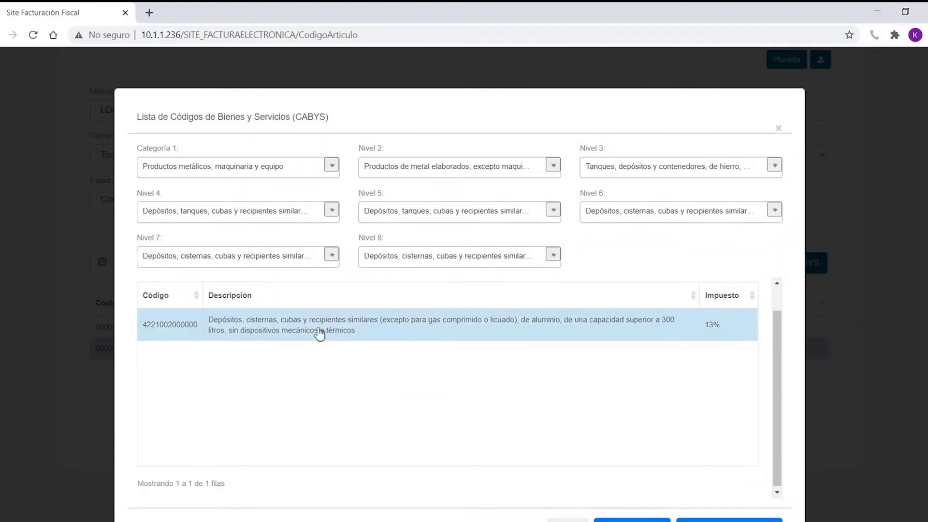
{"action": "scroll", "coordinate": [408, 324], "scroll_direction": "down", "scroll_amount": 2}
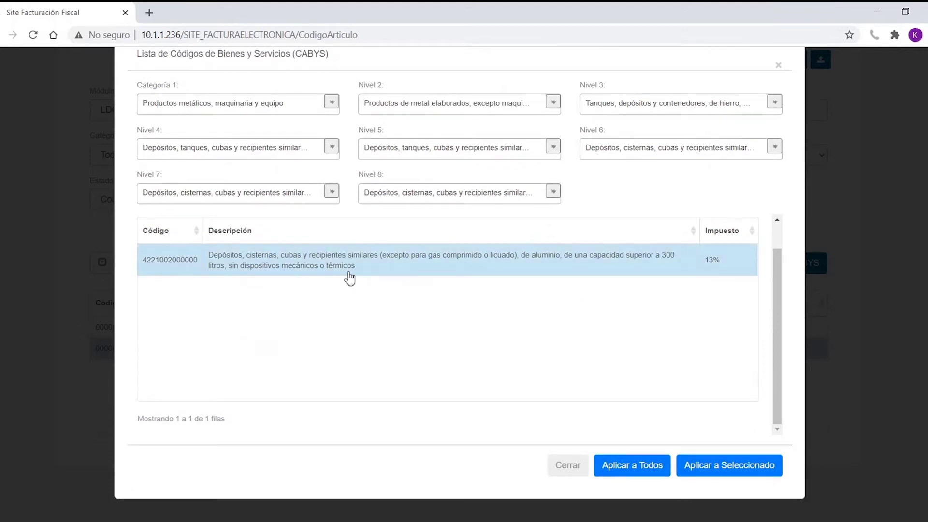
{"action": "left_click", "coordinate": [731, 465]}
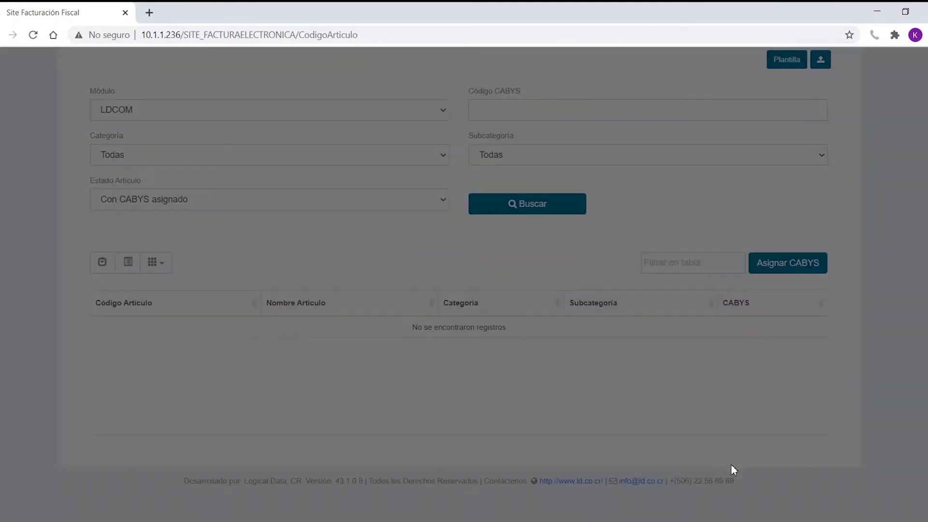
{"action": "left_click", "coordinate": [509, 201]}
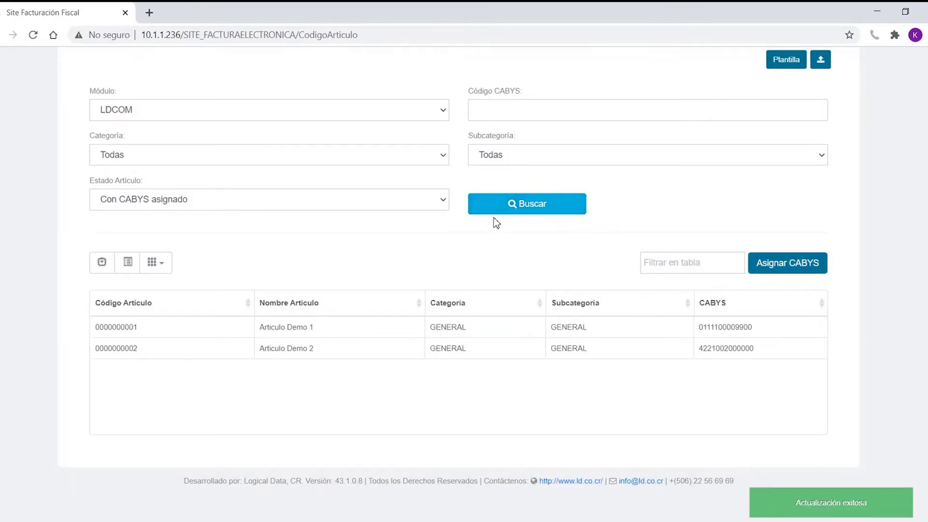
Step: Copy the CABYS code of Articulo Demo 2 from the results table
{"action": "left_click_drag", "start_coordinate": [698, 348], "coordinate": [756, 356]}
{"action": "key", "text": "ctrl+c"}
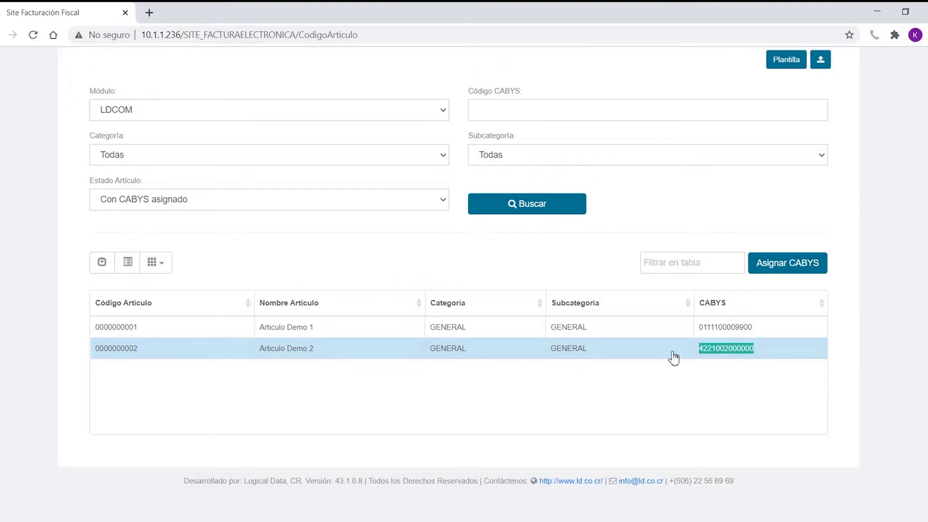
{"action": "left_click", "coordinate": [454, 356]}
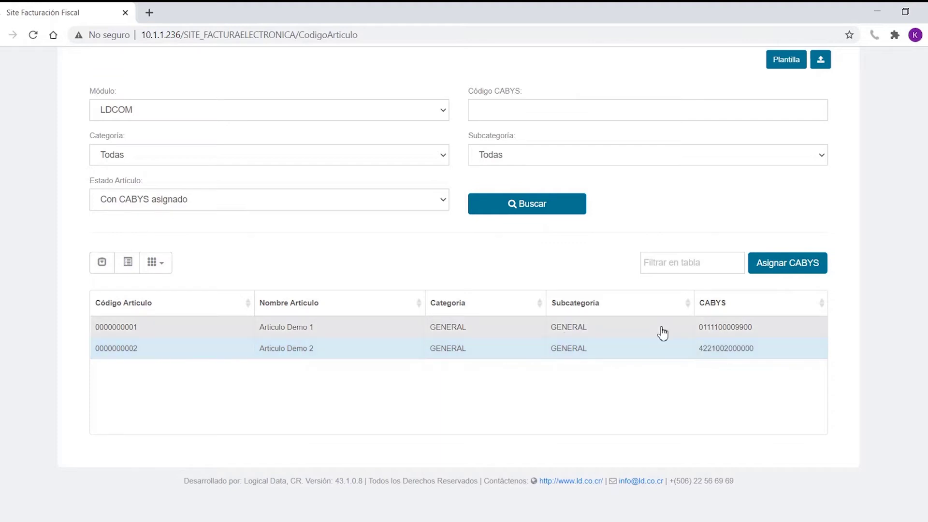
{"action": "left_click", "coordinate": [661, 331]}
{"action": "left_click", "coordinate": [797, 263]}
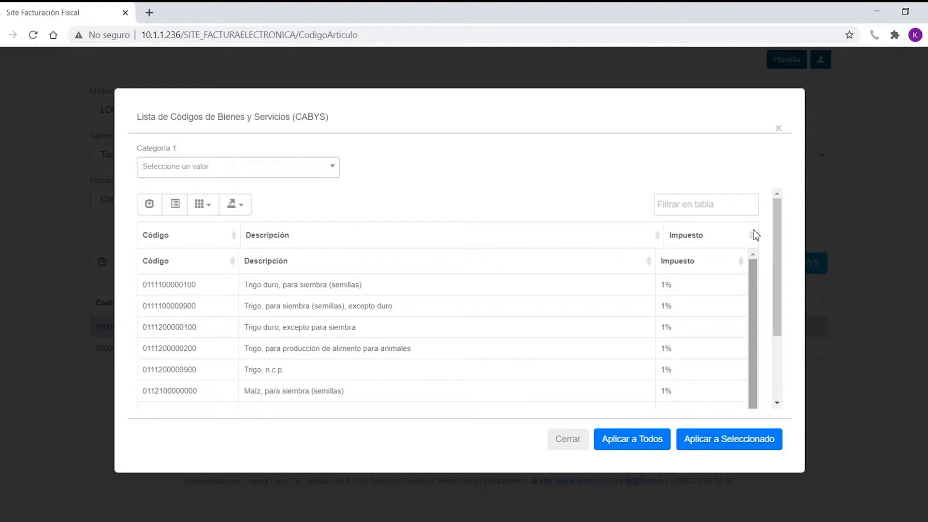
{"action": "left_click", "coordinate": [678, 209]}
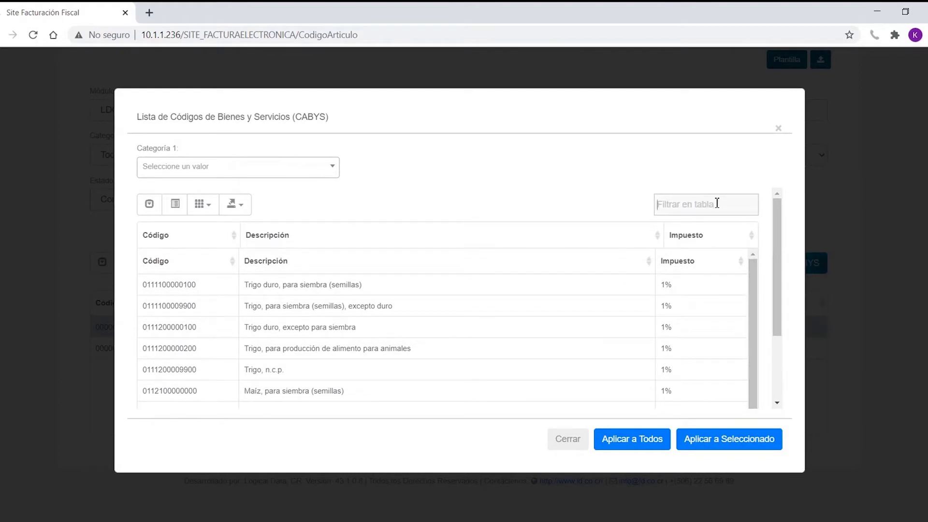
{"action": "key", "text": "ctrl+v"}
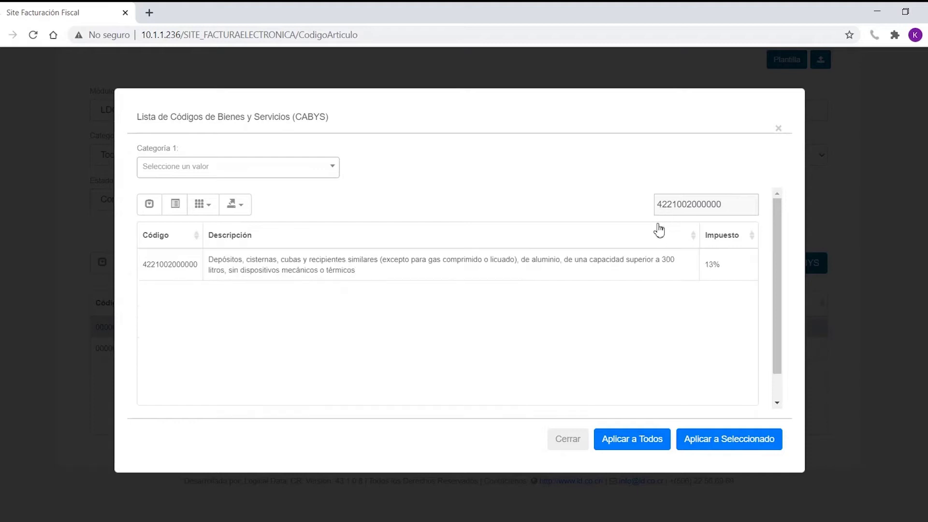
{"action": "left_click", "coordinate": [312, 260]}
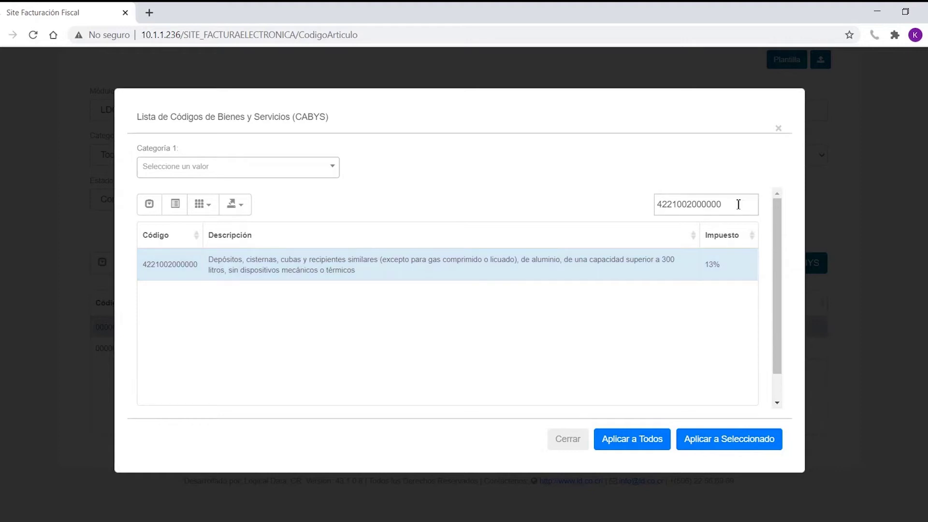
Step: Clear the code filter from the CABYS list
{"action": "key", "text": "ctrl+a"}
{"action": "key", "text": "ctrl+c"}
{"action": "key", "text": "BackSpace"}
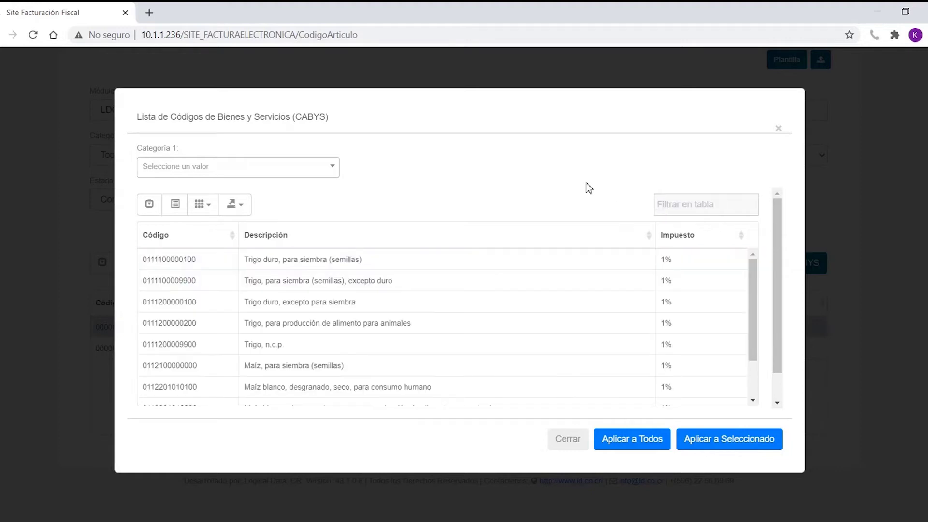
Step: Examine the CABYS list's pagination, displayed record range and the available numbers of records per page
{"action": "left_click_drag", "start_coordinate": [778, 263], "coordinate": [777, 298]}
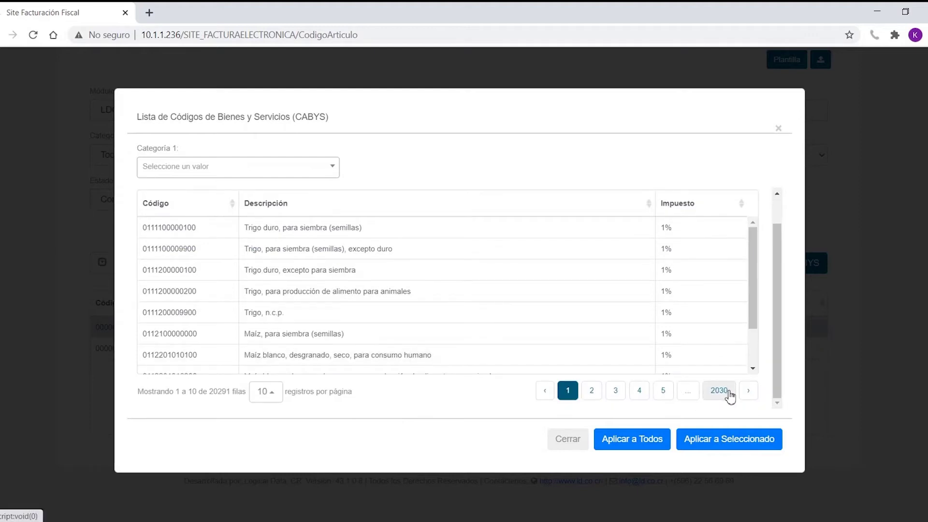
{"action": "mouse_move", "coordinate": [752, 239]}
{"action": "left_mouse_down"}
{"action": "mouse_move", "coordinate": [762, 300]}
{"action": "mouse_move", "coordinate": [759, 240]}
{"action": "left_mouse_up"}
{"action": "left_click_drag", "start_coordinate": [176, 395], "coordinate": [198, 395]}
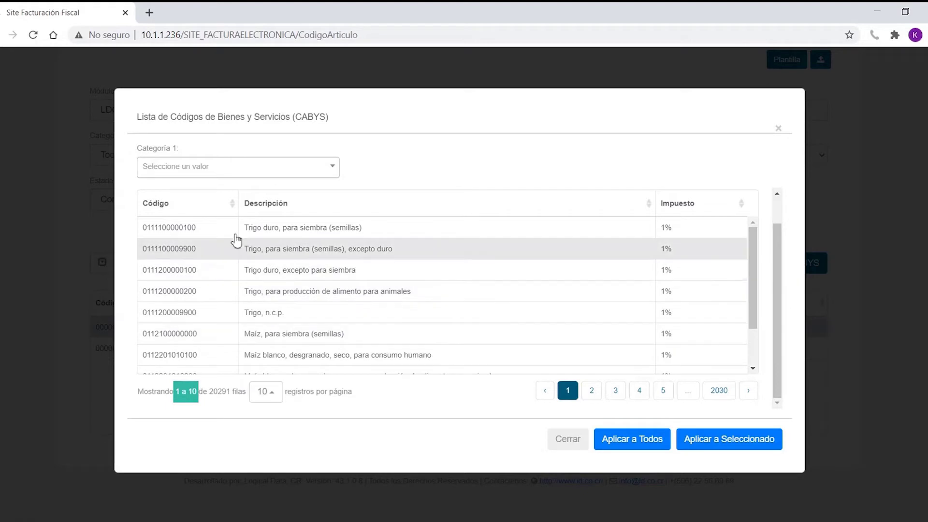
{"action": "left_click", "coordinate": [443, 410]}
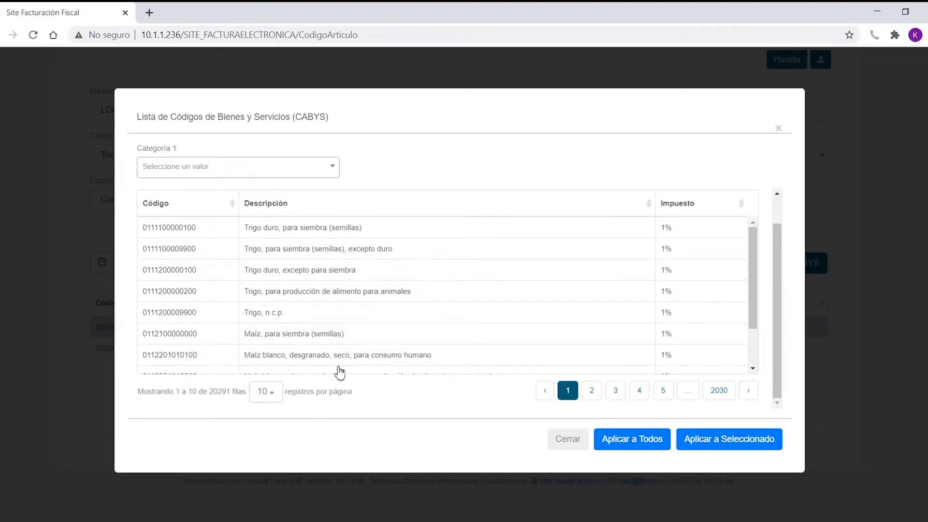
{"action": "left_click", "coordinate": [272, 404]}
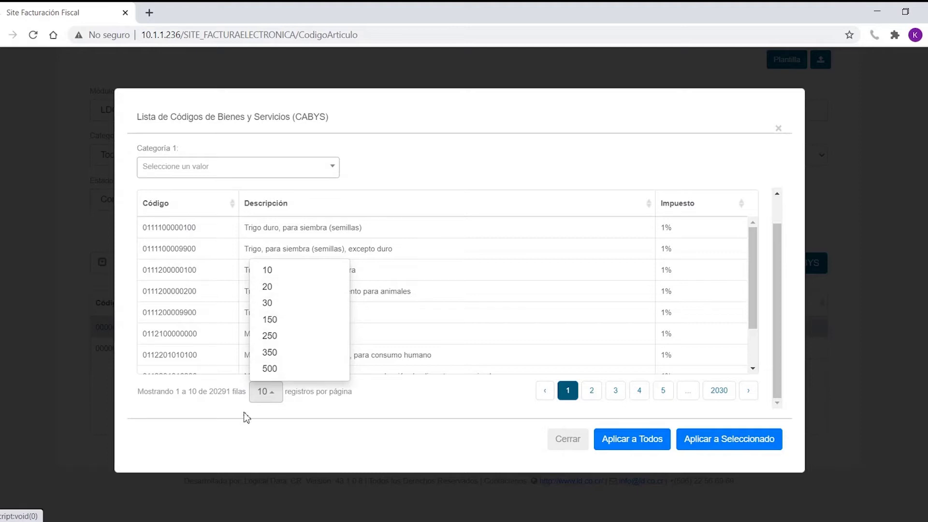
{"action": "left_click", "coordinate": [213, 416]}
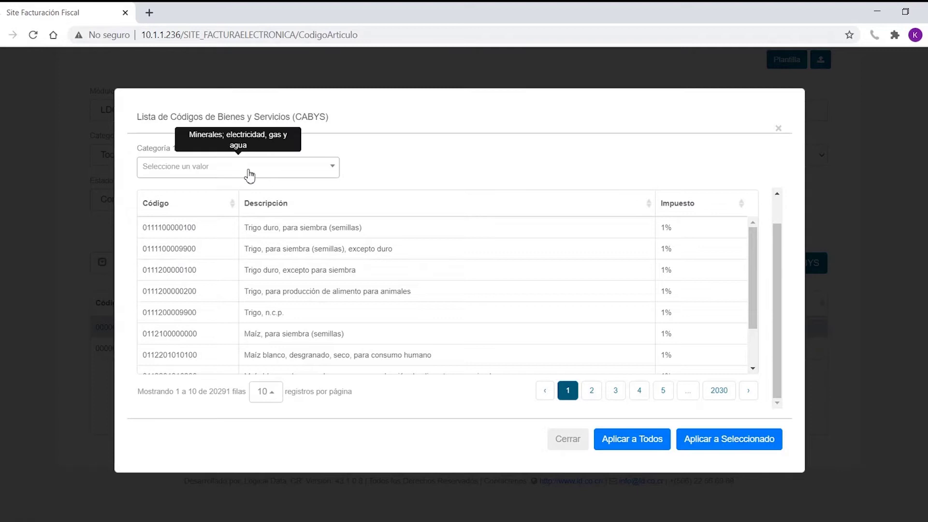
Step: Set Categoría 1 to Minerales; electricidad, gas y agua and Nivel 2 to Petróleo crudo y gas natural
{"action": "left_click", "coordinate": [320, 170]}
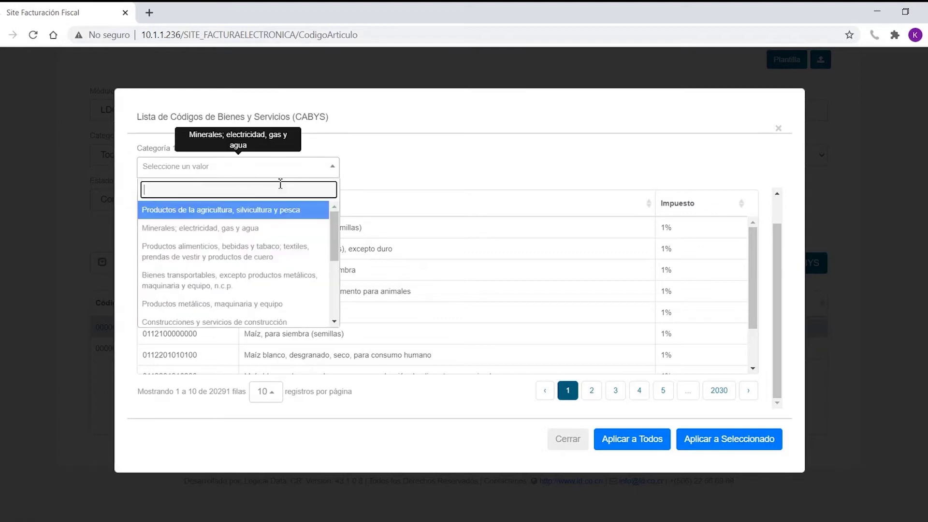
{"action": "left_click", "coordinate": [248, 234]}
{"action": "left_click", "coordinate": [451, 172]}
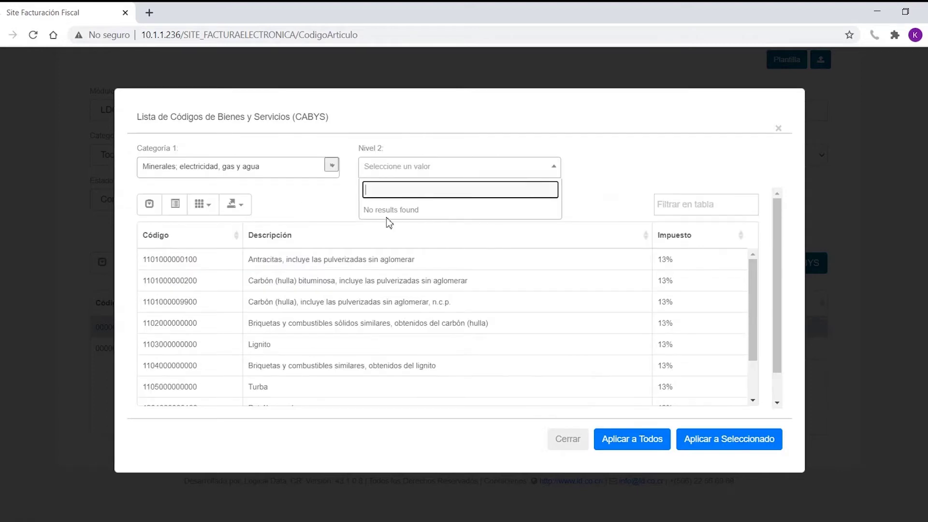
{"action": "left_click", "coordinate": [404, 169]}
{"action": "left_click", "coordinate": [406, 235]}
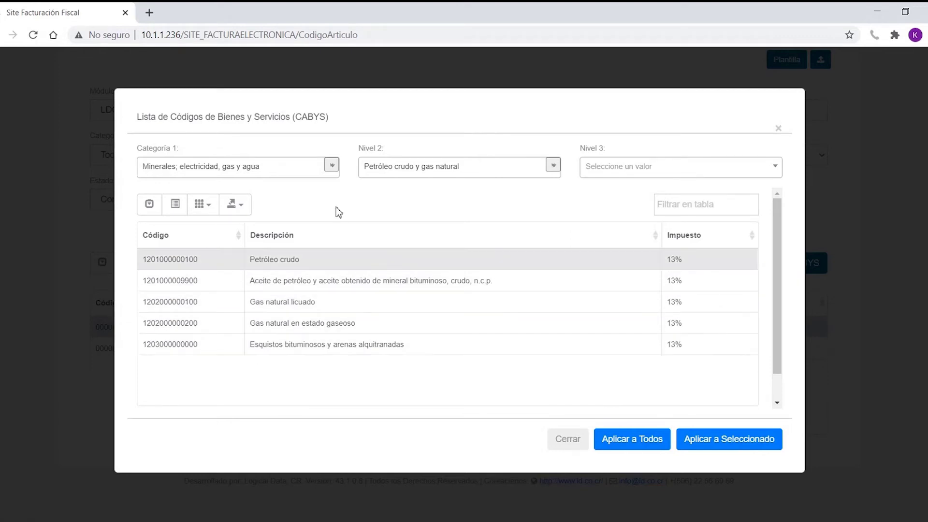
Step: Set Nivel 3 to Petróleo crudo y gas natural, and Nivel 4 and Nivel 5 to Aceites de petróleo y aceites obtenidos de minerales bituminosos, crudos
{"action": "left_click", "coordinate": [627, 173]}
{"action": "left_click", "coordinate": [613, 211]}
{"action": "left_click", "coordinate": [292, 212]}
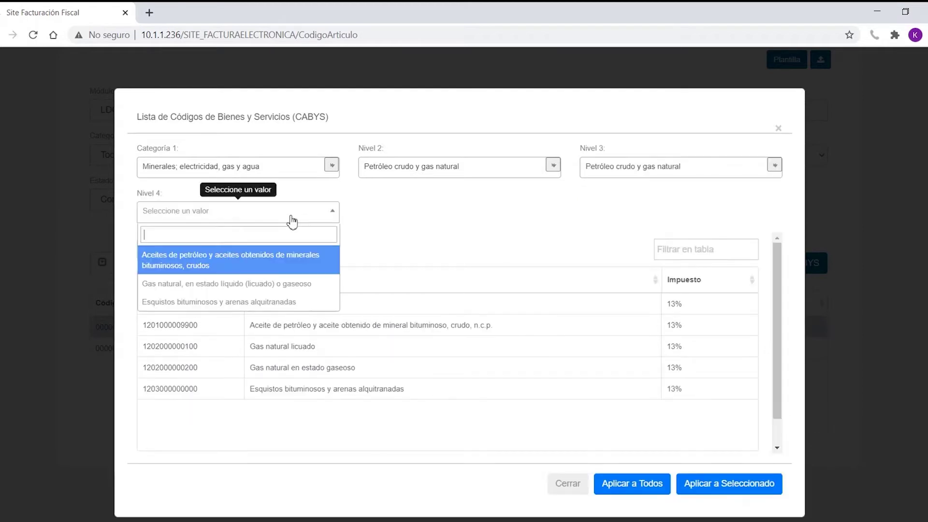
{"action": "left_click", "coordinate": [242, 266]}
{"action": "left_click", "coordinate": [421, 211]}
{"action": "left_click", "coordinate": [414, 264]}
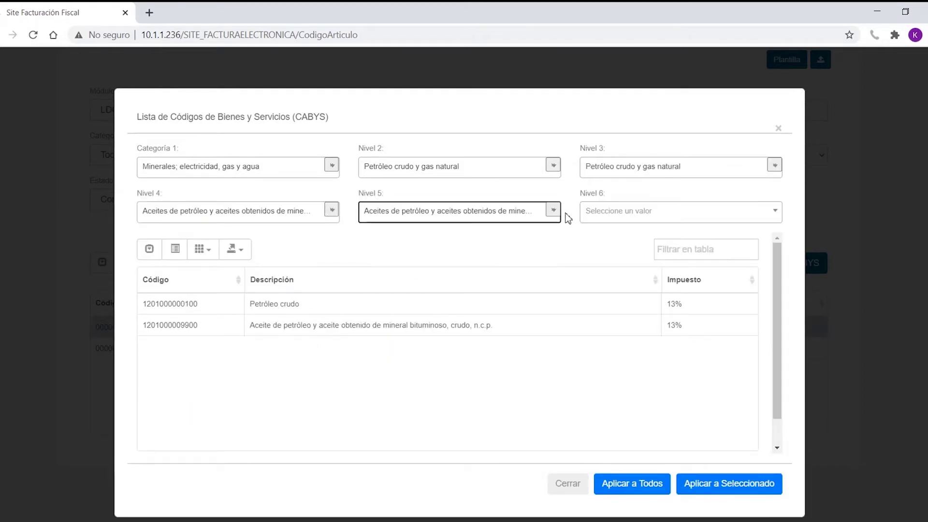
Step: Set Nivel 6 and Nivel 7 to the Aceites de petróleo y aceites obtenidos de minerales bituminosos, crudos option
{"action": "left_click", "coordinate": [601, 216]}
{"action": "left_click", "coordinate": [599, 267]}
{"action": "left_click", "coordinate": [266, 261]}
{"action": "left_click", "coordinate": [245, 304]}
Step: Alternate Nivel 8 between Aceite de petróleo y aceite obtenido de mineral bituminoso, crudo, n.c.p. and Petróleo crudo to compare the matching codes
{"action": "left_click", "coordinate": [406, 256]}
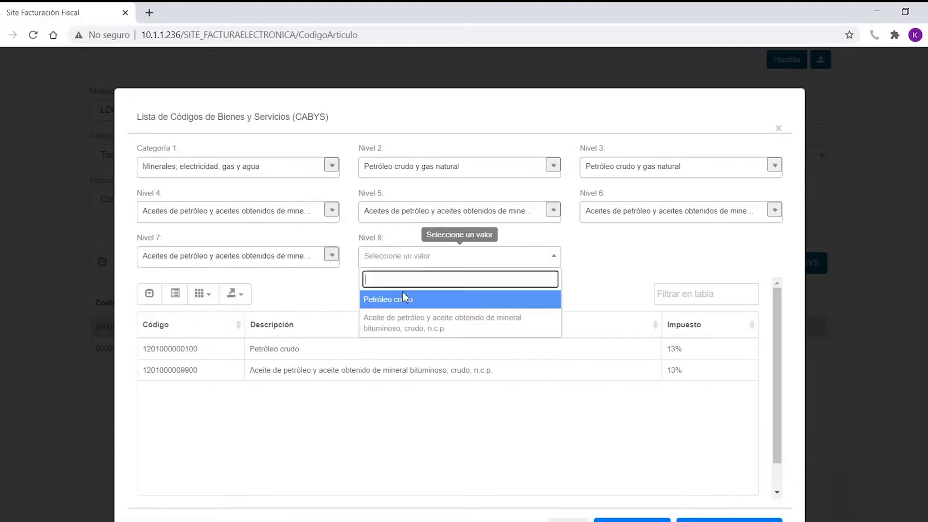
{"action": "left_click", "coordinate": [394, 320]}
{"action": "left_click", "coordinate": [408, 258]}
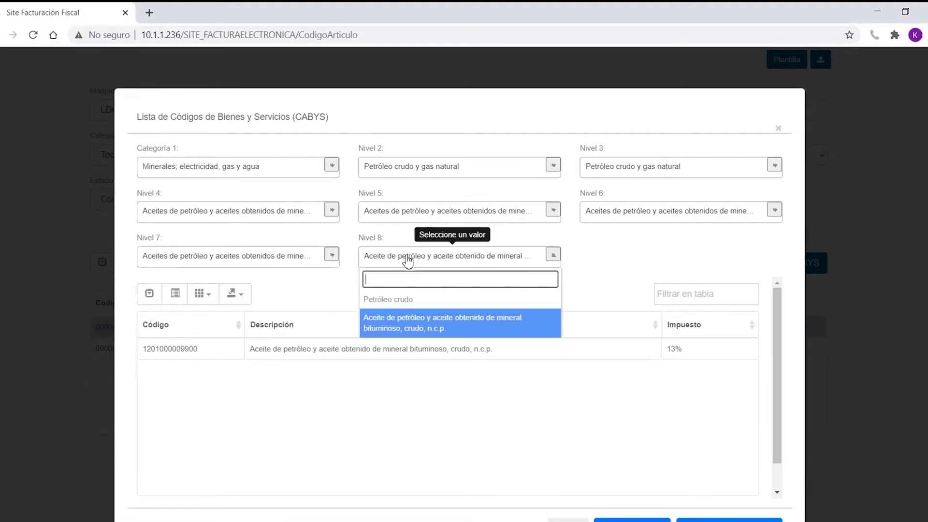
{"action": "left_click", "coordinate": [395, 305]}
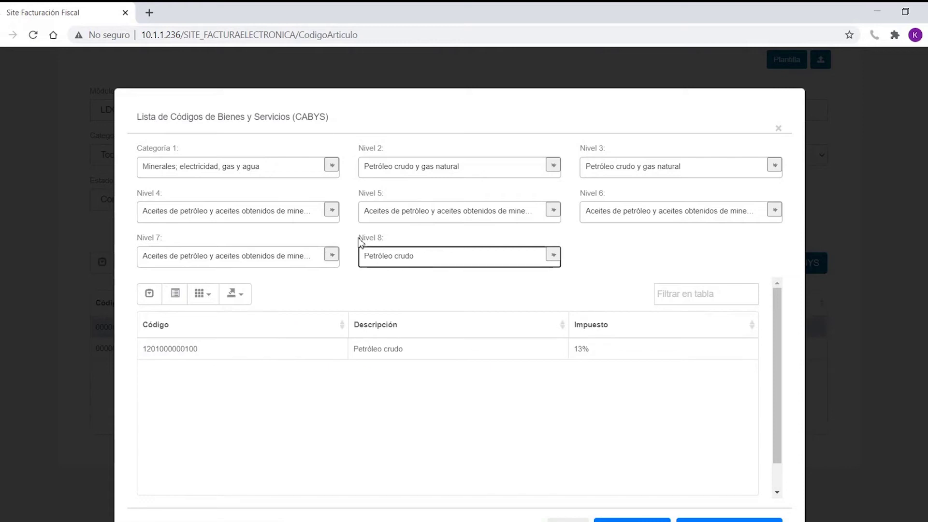
{"action": "left_click", "coordinate": [349, 297]}
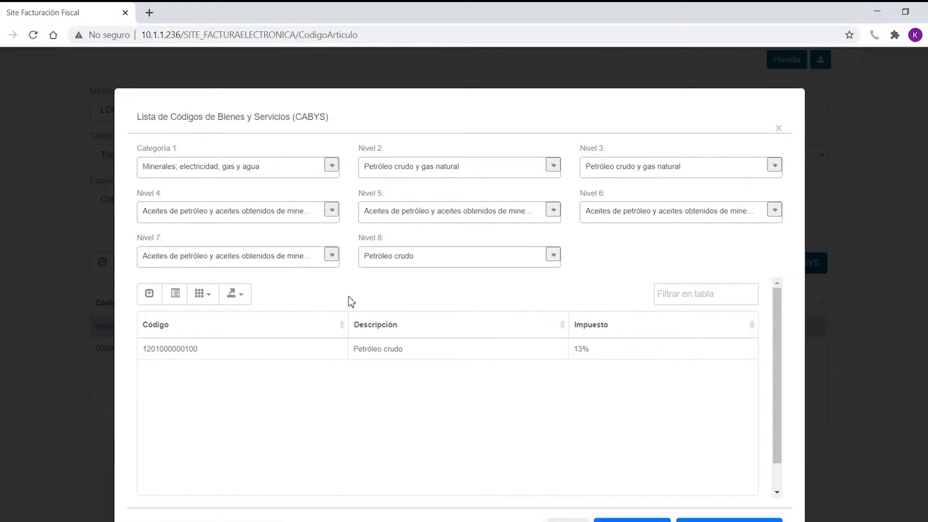
{"action": "left_click", "coordinate": [425, 264]}
{"action": "left_click", "coordinate": [399, 333]}
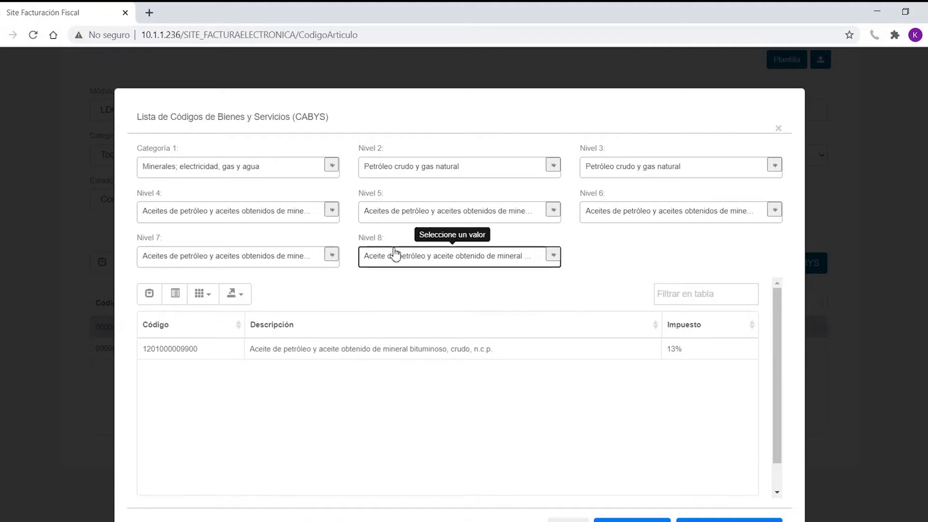
{"action": "left_click", "coordinate": [360, 295]}
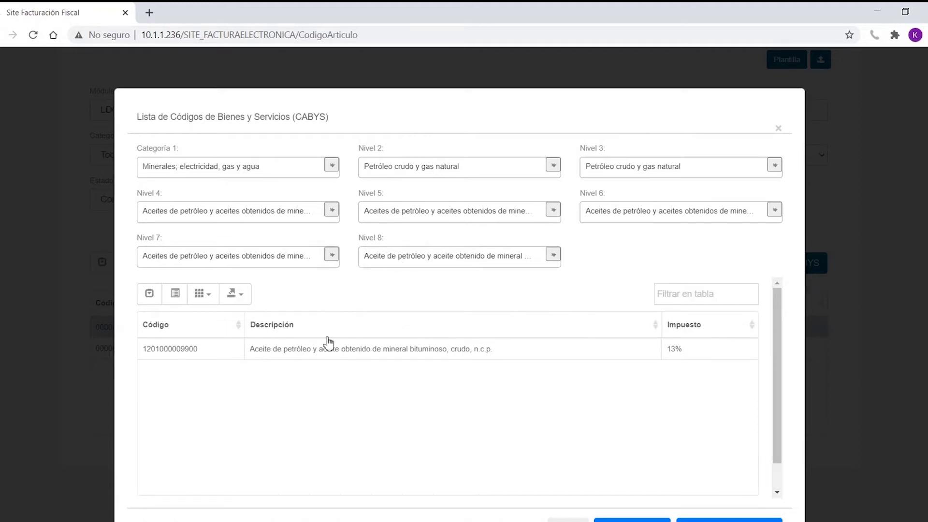
{"action": "left_click", "coordinate": [400, 261]}
{"action": "left_click", "coordinate": [404, 297]}
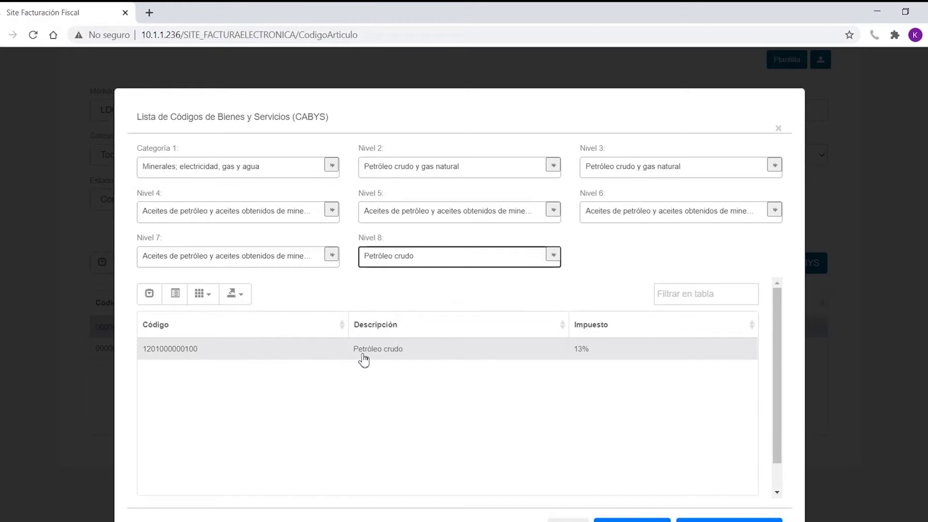
{"action": "left_click", "coordinate": [261, 362]}
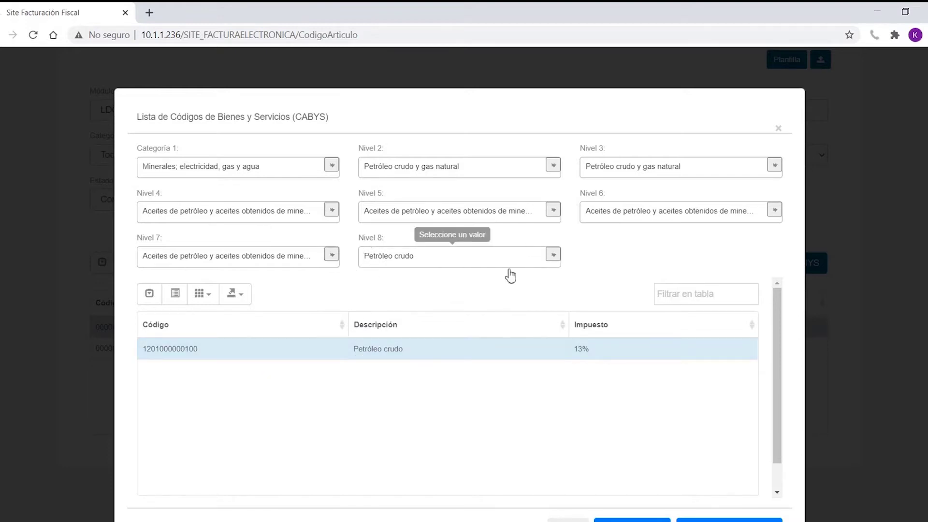
Step: Close the CABYS code list without applying the Petróleo crudo code
{"action": "left_click", "coordinate": [415, 264]}
{"action": "left_click", "coordinate": [353, 295]}
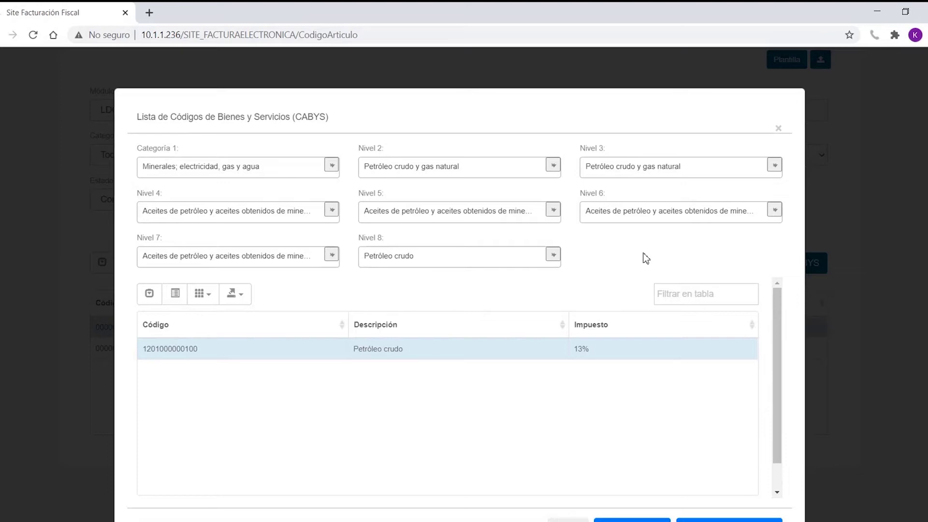
{"action": "left_click", "coordinate": [778, 128]}
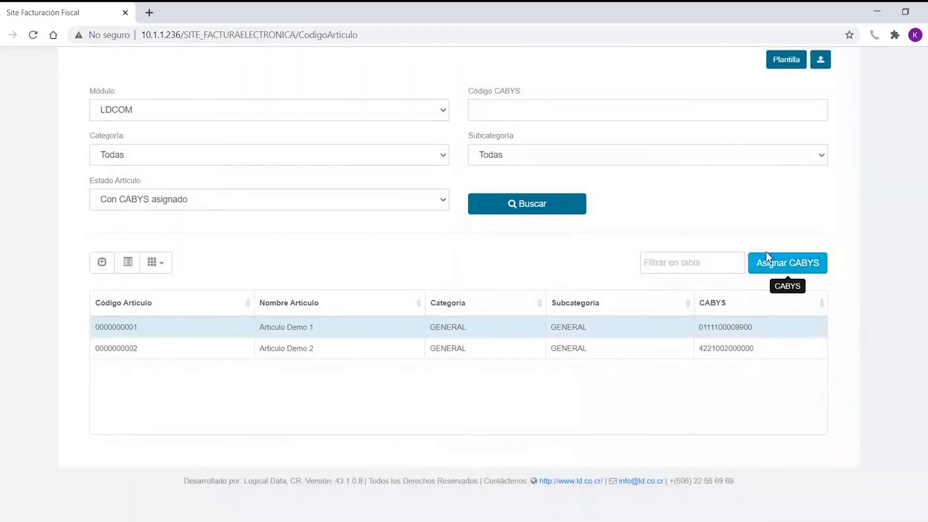
{"action": "left_click", "coordinate": [764, 259]}
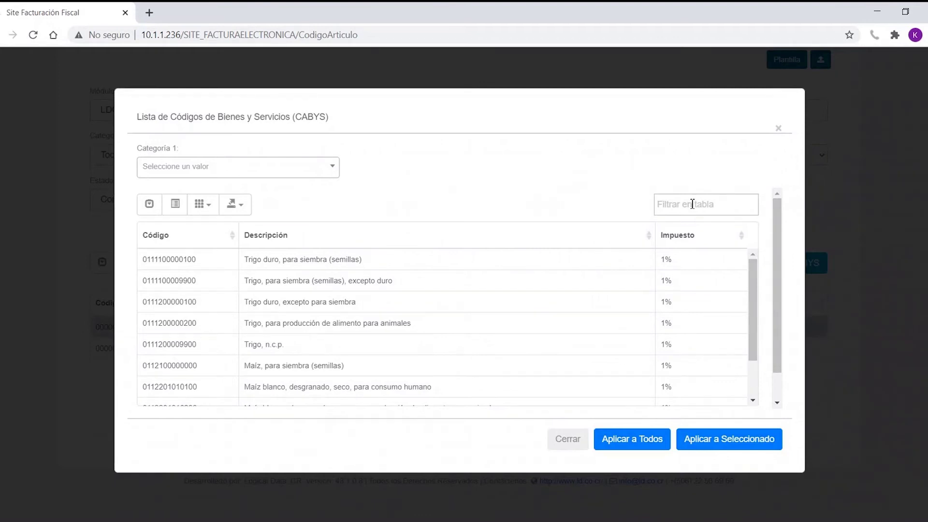
{"action": "key", "text": "ctrl+v"}
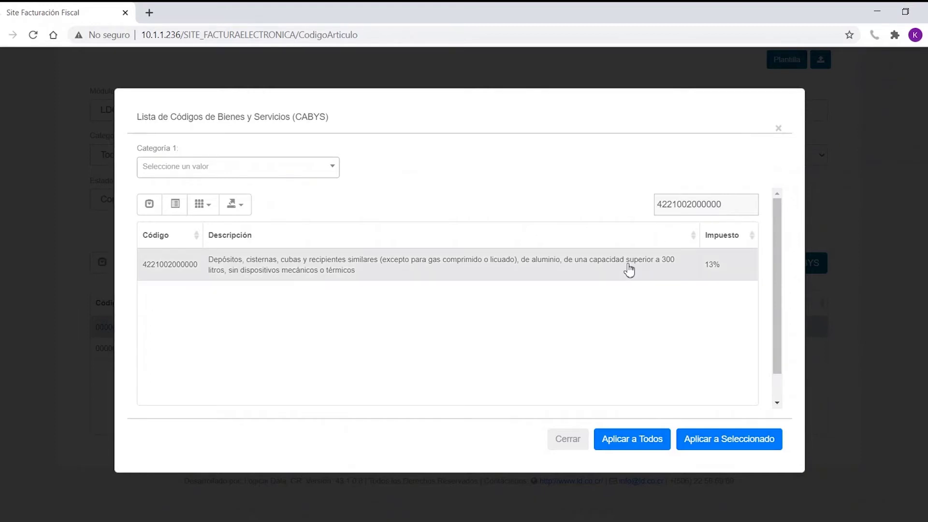
{"action": "left_click", "coordinate": [386, 271]}
{"action": "left_click", "coordinate": [729, 441]}
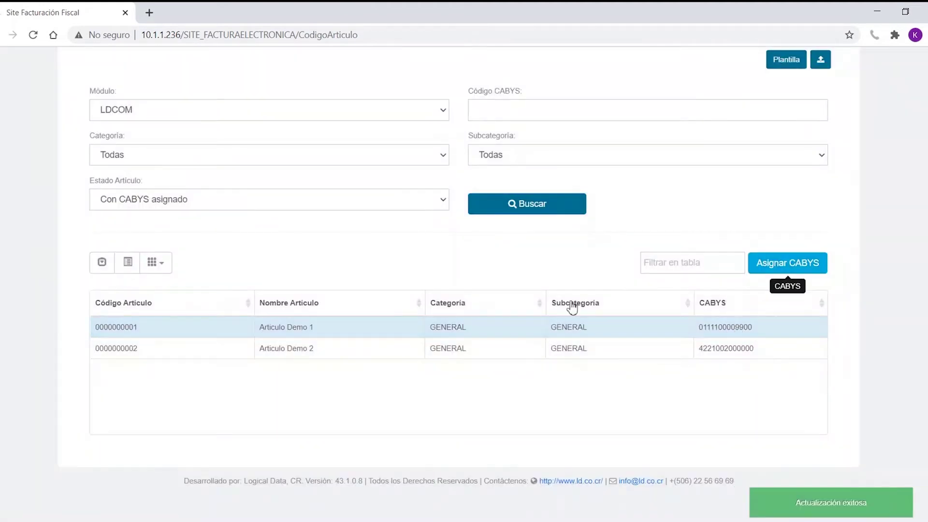
Step: Refresh the article search and check the CABYS code of Articulo Demo 1
{"action": "left_click", "coordinate": [524, 213]}
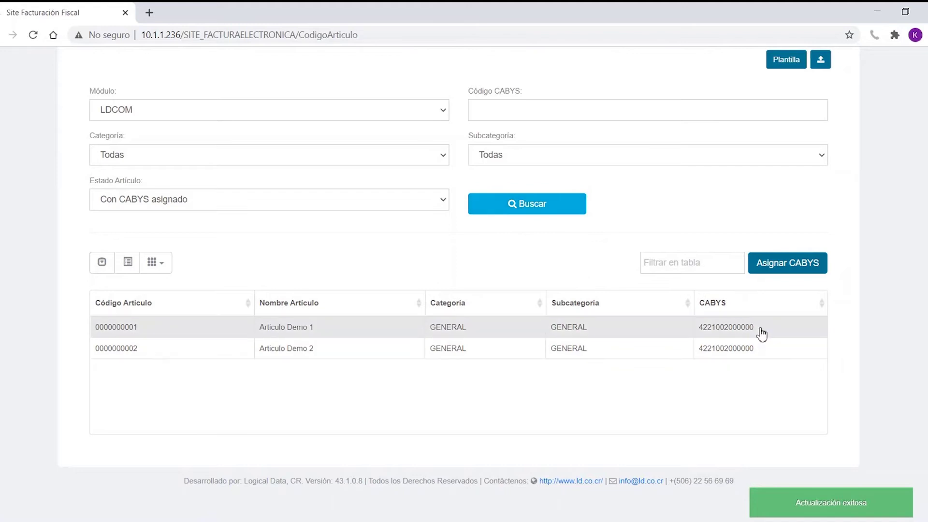
{"action": "left_click_drag", "start_coordinate": [755, 327], "coordinate": [701, 339]}
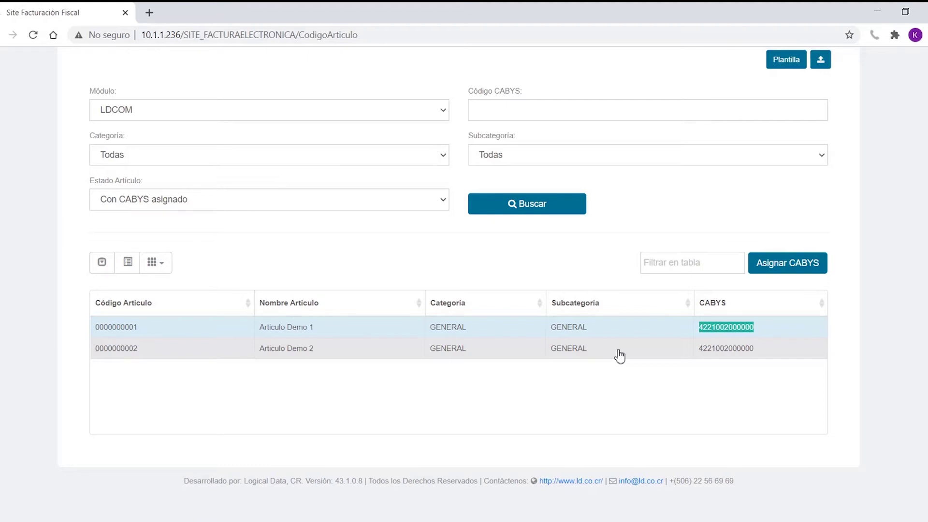
{"action": "left_click", "coordinate": [621, 385]}
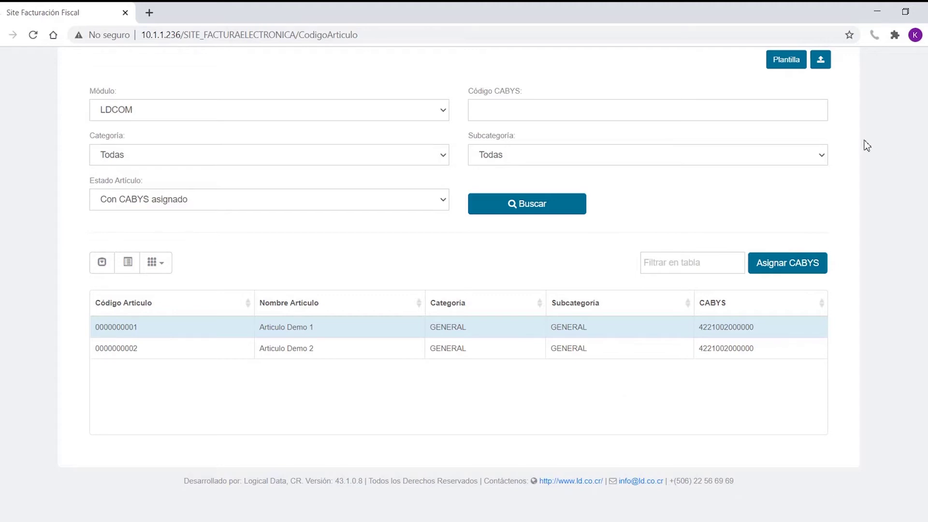
Step: Download the Excel template for loading articles with CABYS codes
{"action": "scroll", "coordinate": [867, 145], "scroll_direction": "up", "scroll_amount": 3}
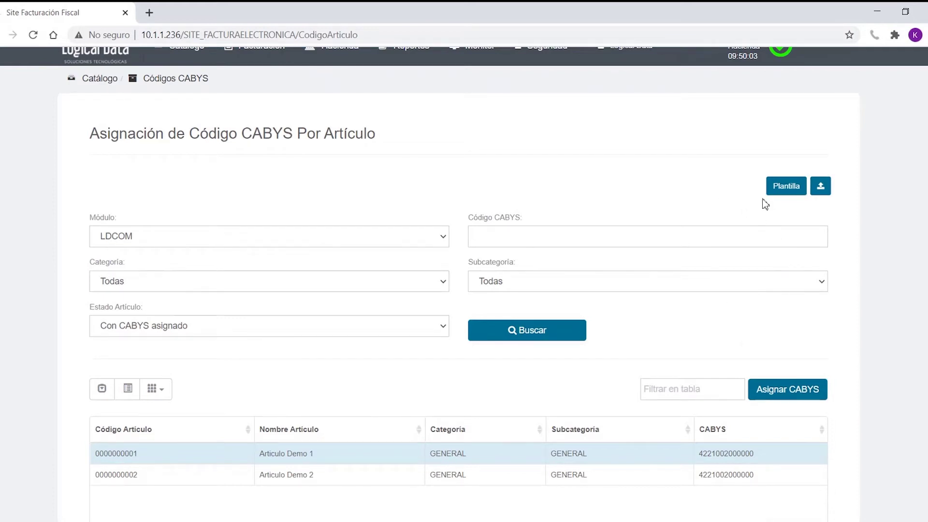
{"action": "scroll", "coordinate": [891, 148], "scroll_direction": "down", "scroll_amount": 1}
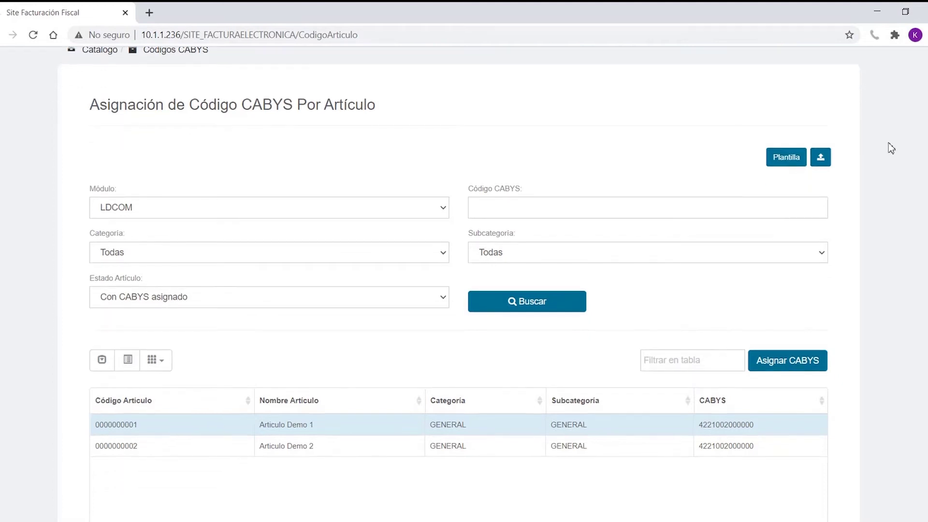
{"action": "left_click", "coordinate": [787, 161]}
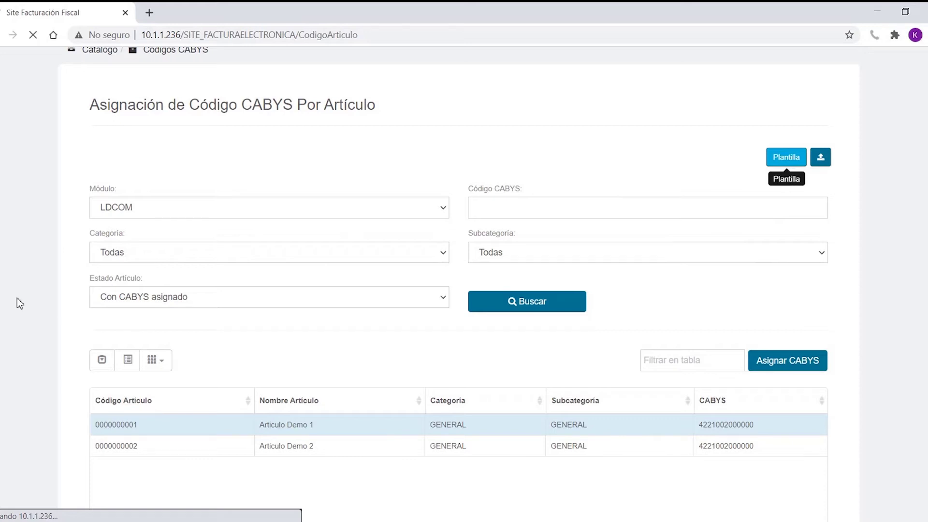
Step: Open the Carga de Artículos dialog to review the required Excel columns and load options
{"action": "scroll", "coordinate": [602, 186], "scroll_direction": "down", "scroll_amount": 1}
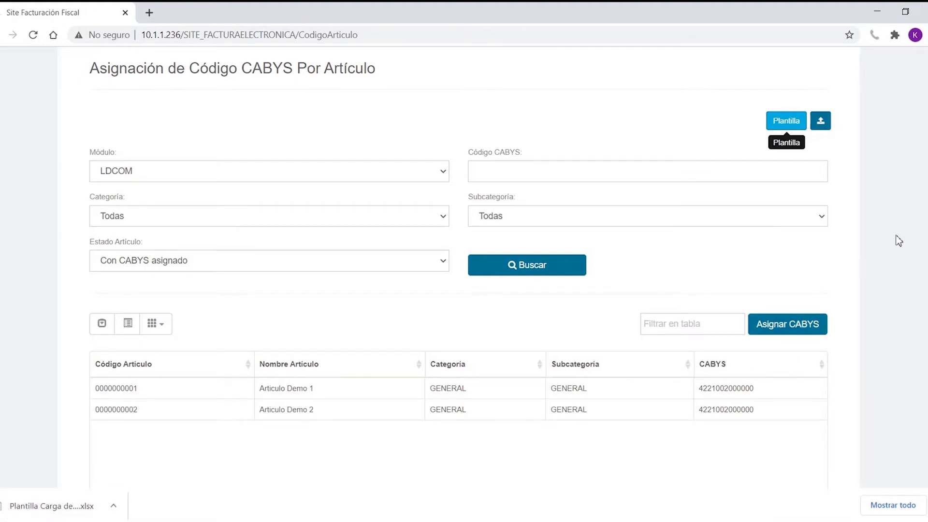
{"action": "scroll", "coordinate": [923, 221], "scroll_direction": "down", "scroll_amount": 1}
{"action": "scroll", "coordinate": [459, 263], "scroll_direction": "down", "scroll_amount": 1}
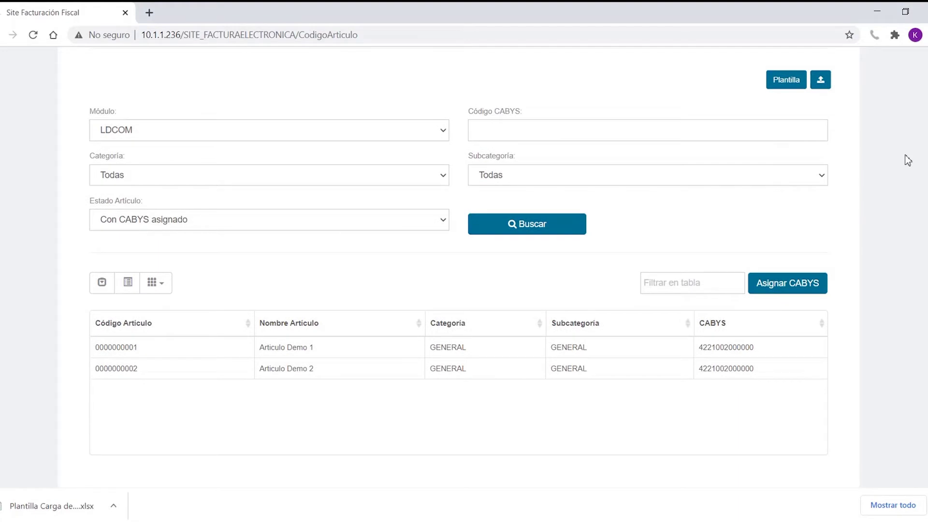
{"action": "left_click", "coordinate": [822, 82]}
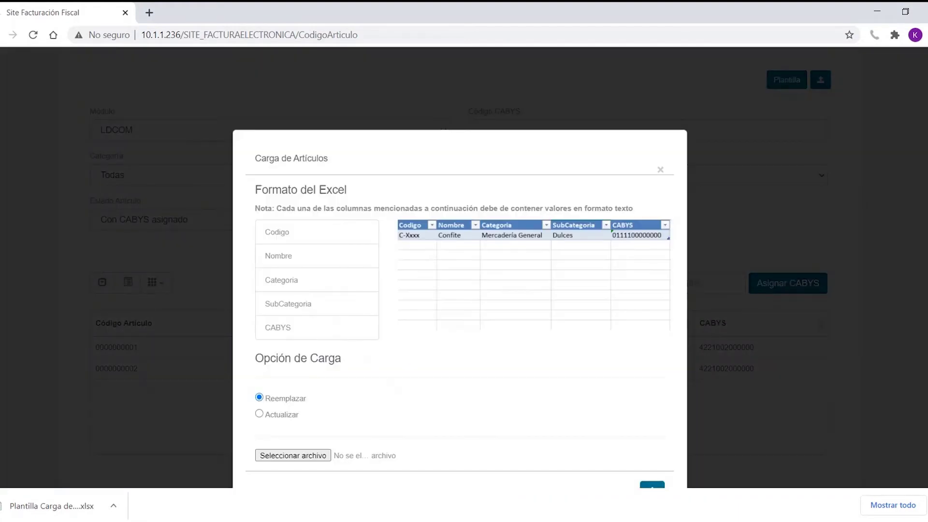
{"action": "scroll", "coordinate": [453, 211], "scroll_direction": "down", "scroll_amount": 1}
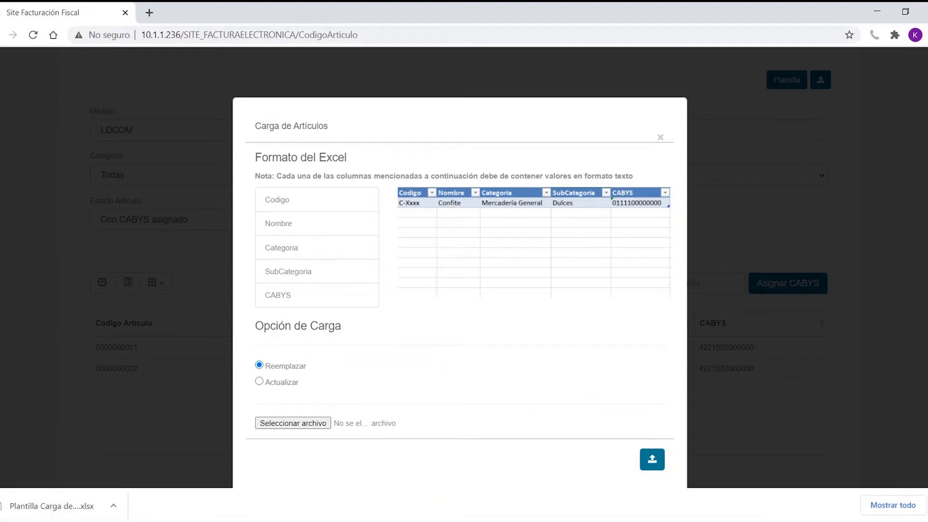
{"action": "left_click", "coordinate": [927, 505]}
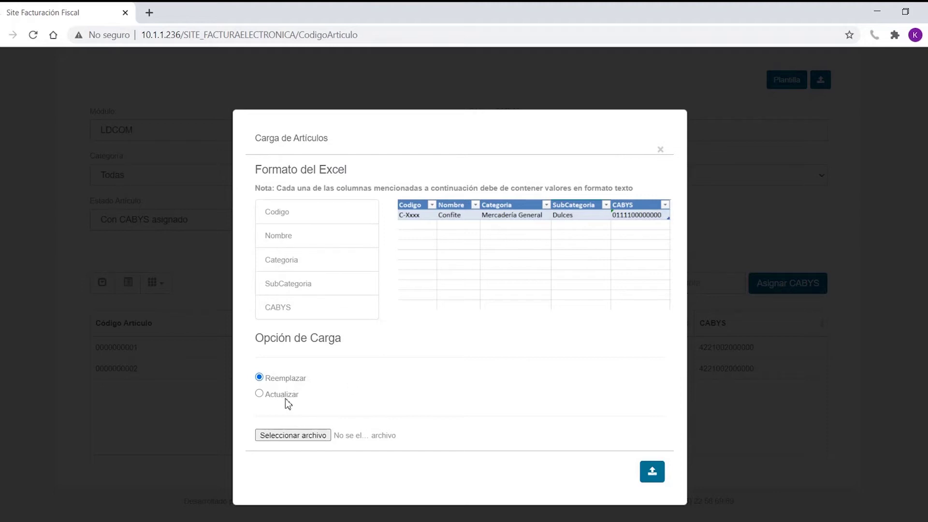
Step: Set Opción de Carga to Actualizar, choose the Plantilla Carga de Articulos - CABSYS file and close the dialog without importing
{"action": "left_click", "coordinate": [259, 393]}
{"action": "left_click", "coordinate": [302, 438]}
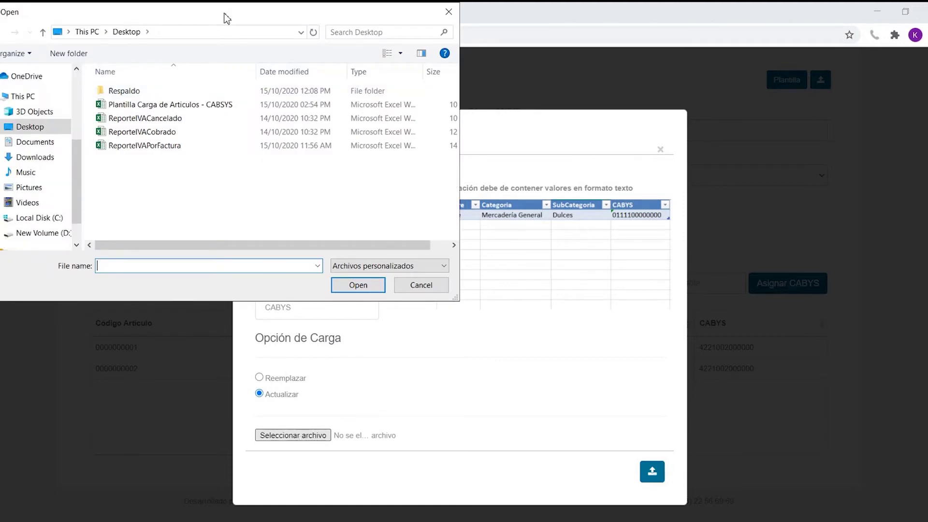
{"action": "left_click_drag", "start_coordinate": [225, 18], "coordinate": [231, 57]}
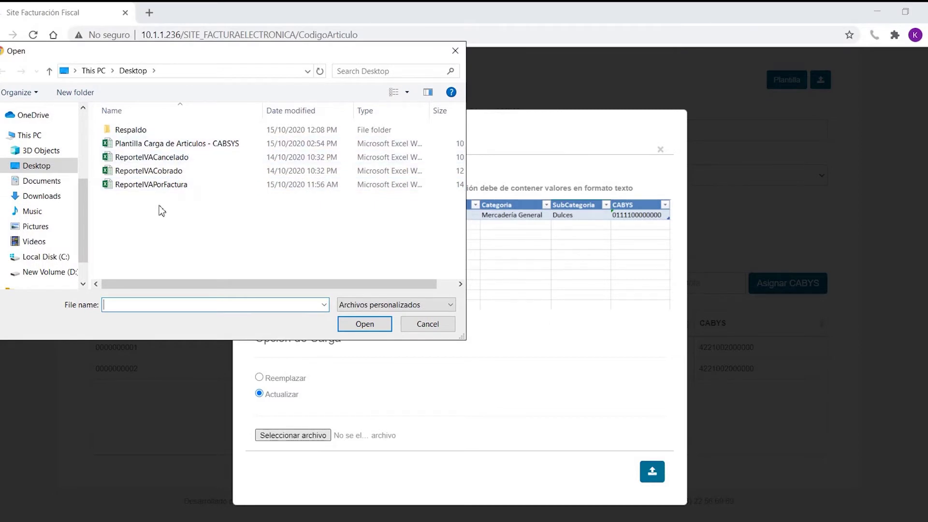
{"action": "left_click", "coordinate": [194, 143]}
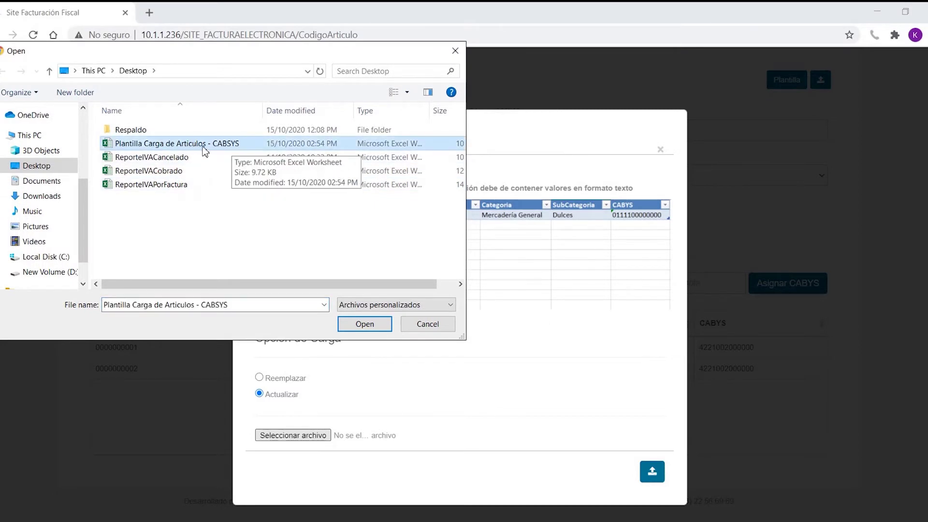
{"action": "left_click", "coordinate": [360, 330]}
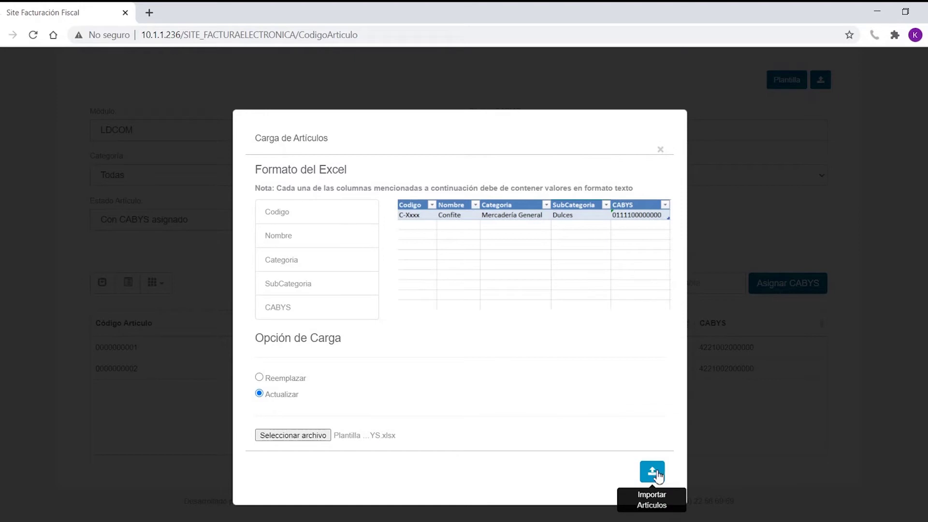
{"action": "left_click", "coordinate": [661, 151]}
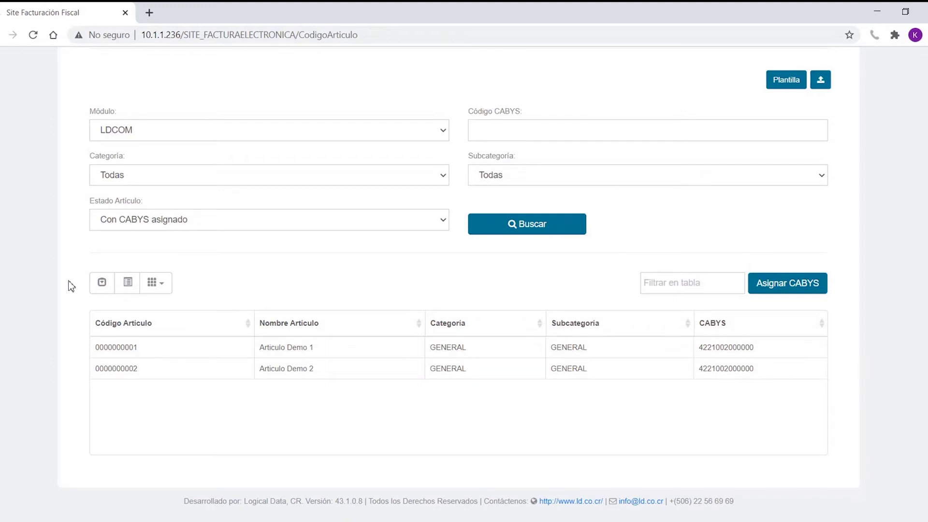
Step: Reopen the article import dialog to review the Reemplazar and Actualizar options, and close it
{"action": "scroll", "coordinate": [67, 284], "scroll_direction": "up", "scroll_amount": 2}
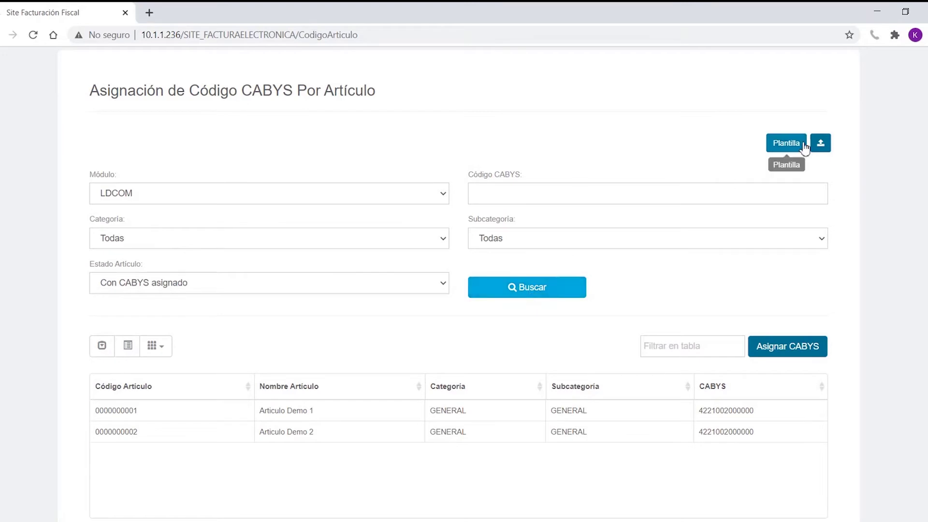
{"action": "left_click", "coordinate": [820, 144]}
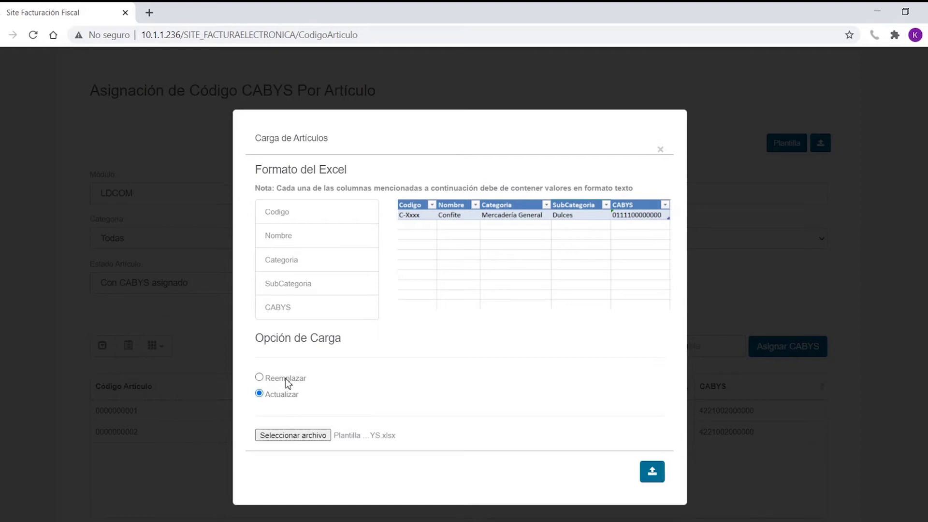
{"action": "left_click", "coordinate": [661, 150]}
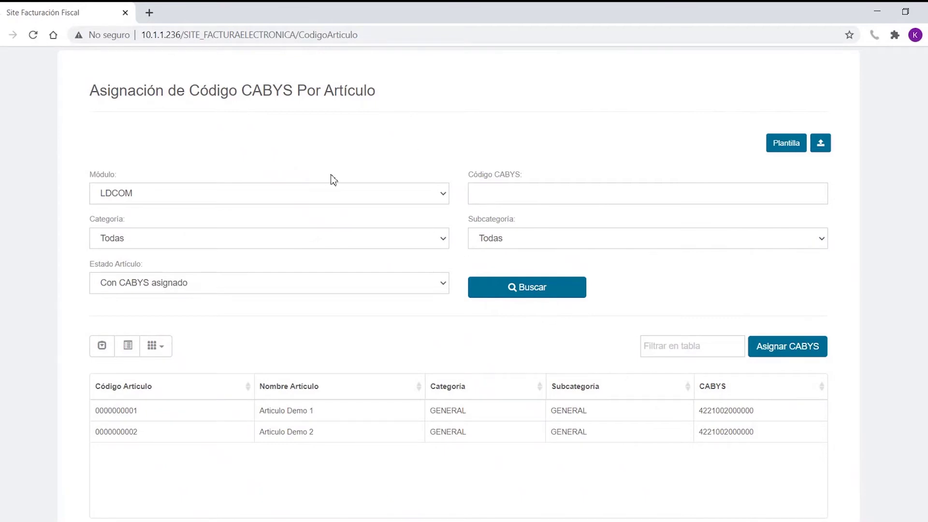
Step: Leave the CABYS code page and open the invoice Monitor page
{"action": "scroll", "coordinate": [119, 295], "scroll_direction": "down", "scroll_amount": 1}
{"action": "scroll", "coordinate": [119, 296], "scroll_direction": "down", "scroll_amount": 2}
{"action": "scroll", "coordinate": [103, 309], "scroll_direction": "up", "scroll_amount": 5}
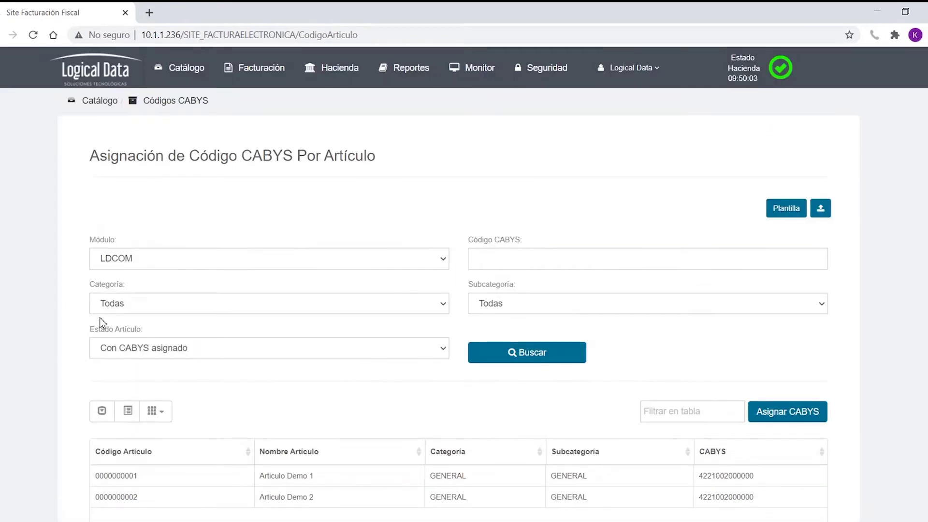
{"action": "left_click", "coordinate": [456, 70]}
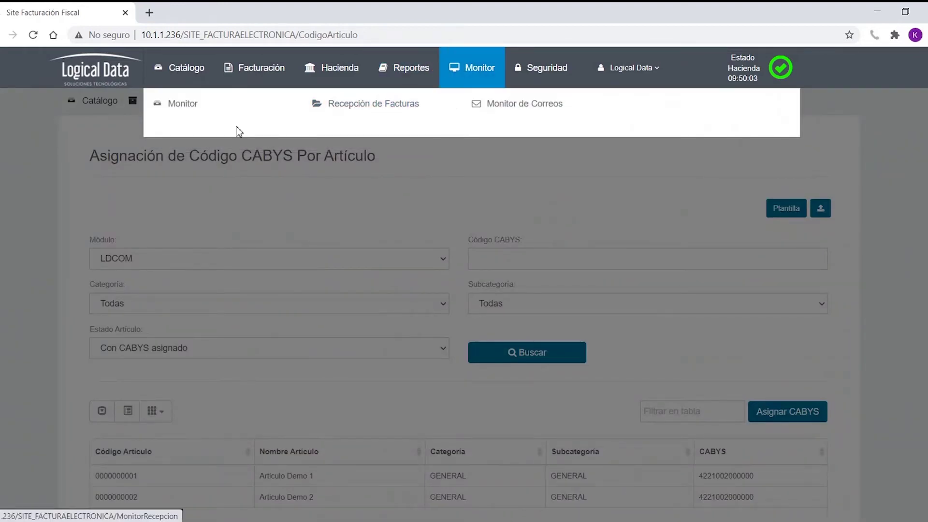
{"action": "left_click", "coordinate": [174, 116]}
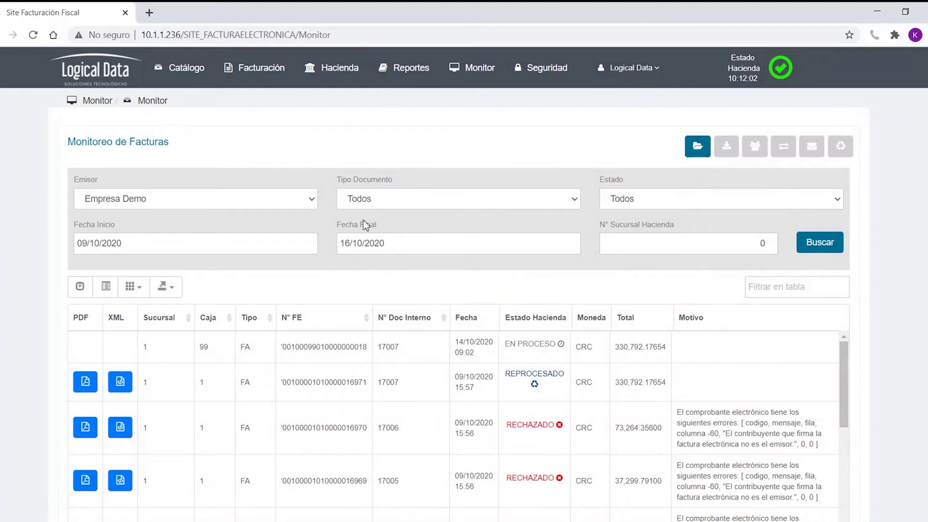
Step: Search the monitored invoices with Estado set to Aceptado and Emisor set to Empresa Demo 1
{"action": "left_click", "coordinate": [667, 203]}
{"action": "left_click", "coordinate": [641, 272]}
{"action": "left_click", "coordinate": [155, 230]}
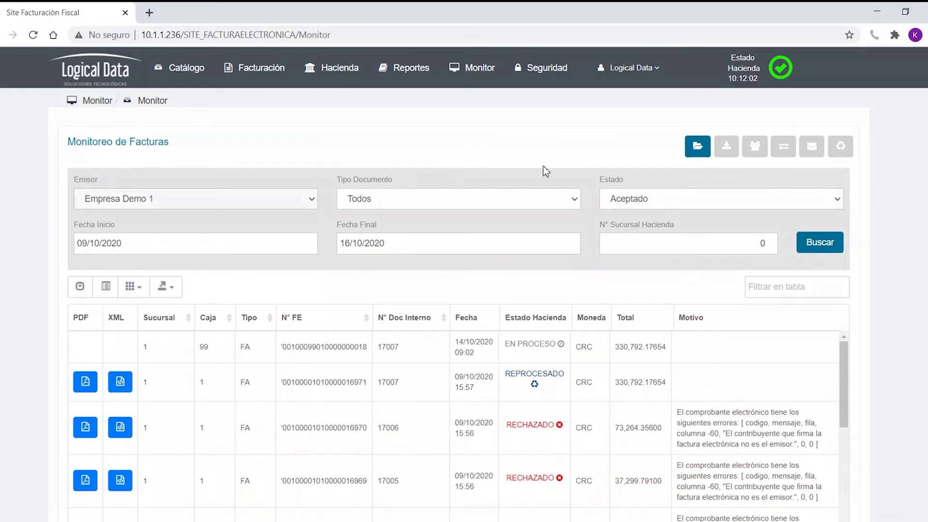
{"action": "left_click", "coordinate": [828, 249]}
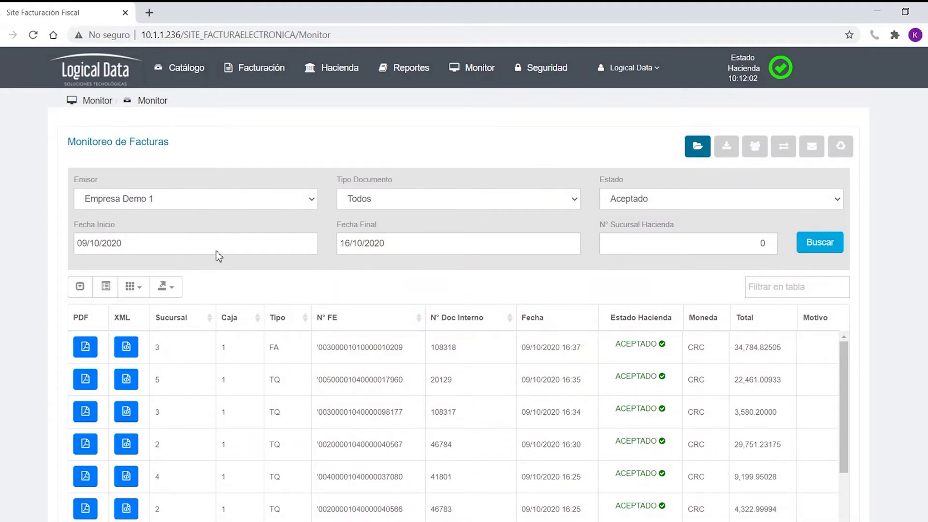
Step: Review the issuer and Hacienda branch number filters together with the list of accepted invoices
{"action": "left_click", "coordinate": [217, 200]}
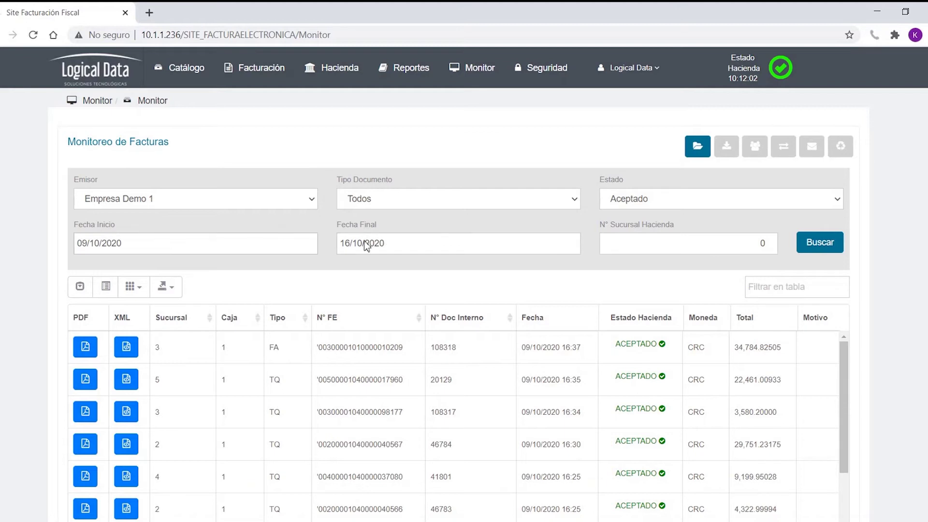
{"action": "left_click", "coordinate": [710, 243]}
{"action": "left_click", "coordinate": [594, 231]}
{"action": "scroll", "coordinate": [31, 290], "scroll_direction": "down", "scroll_amount": 1}
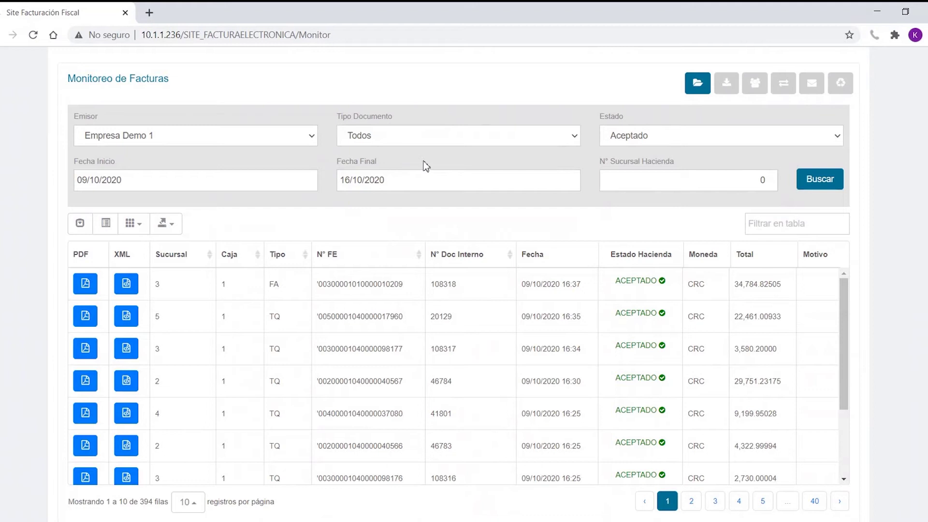
Step: Select the first accepted invoice from branch 3 and examine its currency, total and Motivo column
{"action": "left_click", "coordinate": [201, 294]}
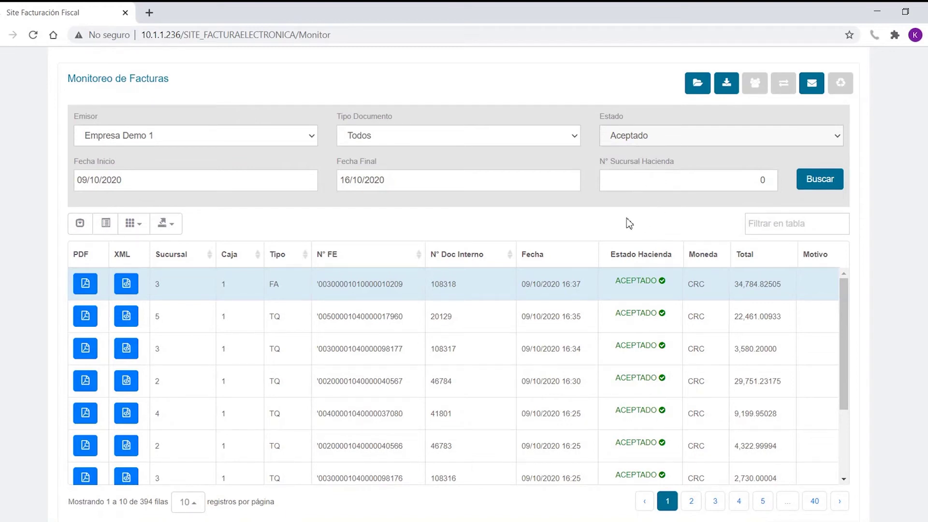
{"action": "double_click", "coordinate": [695, 289]}
{"action": "left_click_drag", "start_coordinate": [788, 292], "coordinate": [735, 296]}
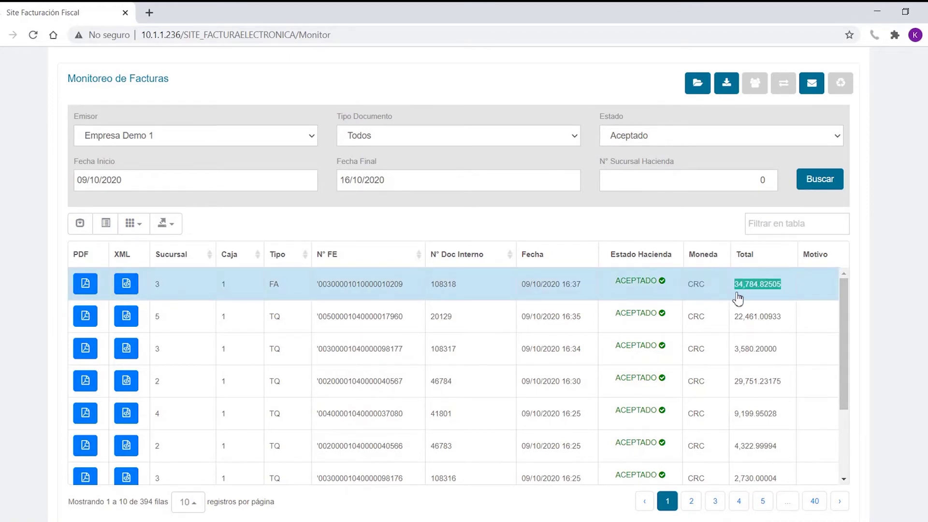
{"action": "left_click", "coordinate": [818, 287]}
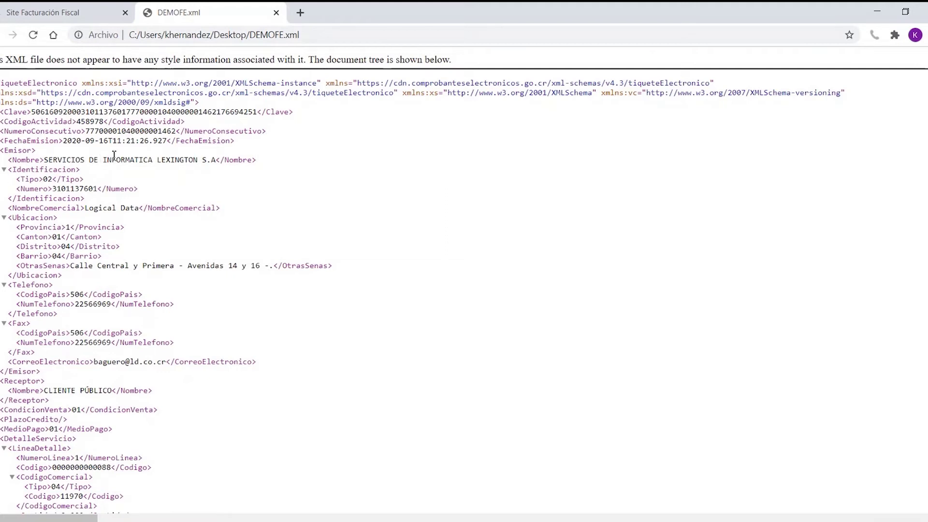
Step: Review the header data in DEMOFE.xml down to the first LineaDetalle, and enlarge the page around its Codigo value
{"action": "scroll", "coordinate": [136, 177], "scroll_direction": "down", "scroll_amount": 1}
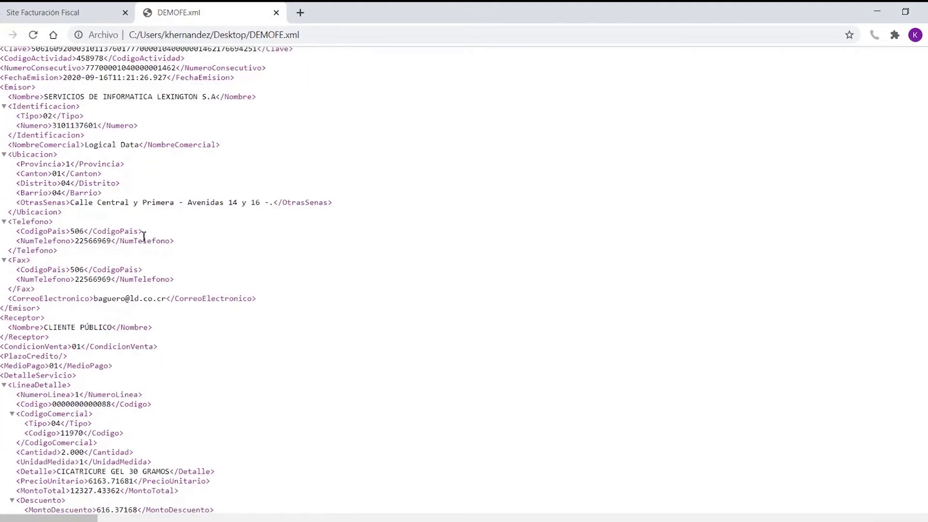
{"action": "scroll", "coordinate": [126, 200], "scroll_direction": "down", "scroll_amount": 3}
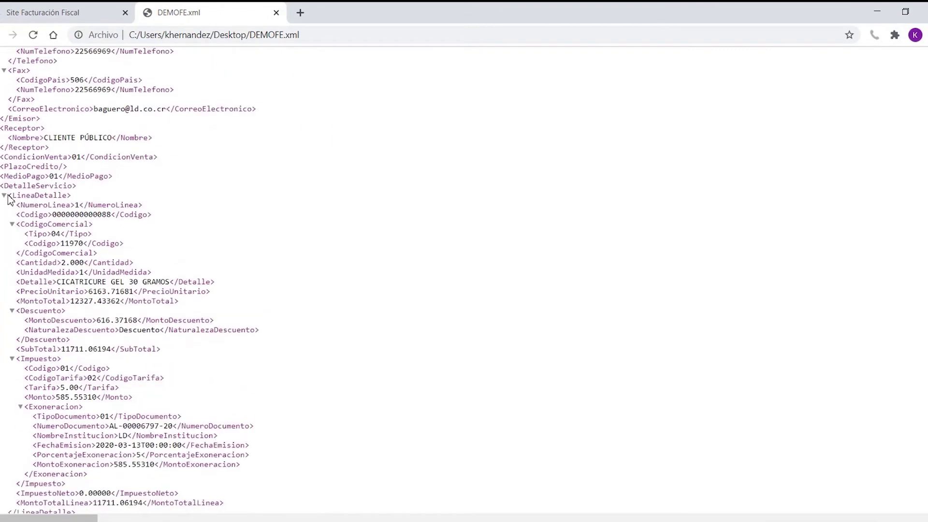
{"action": "left_click_drag", "start_coordinate": [12, 195], "coordinate": [75, 193]}
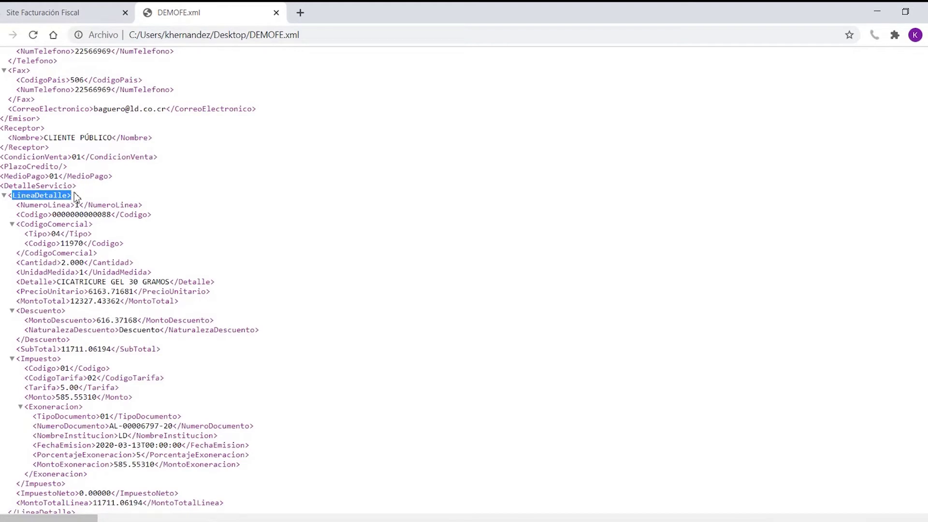
{"action": "scroll", "coordinate": [77, 198], "scroll_direction": "down", "scroll_amount": 1}
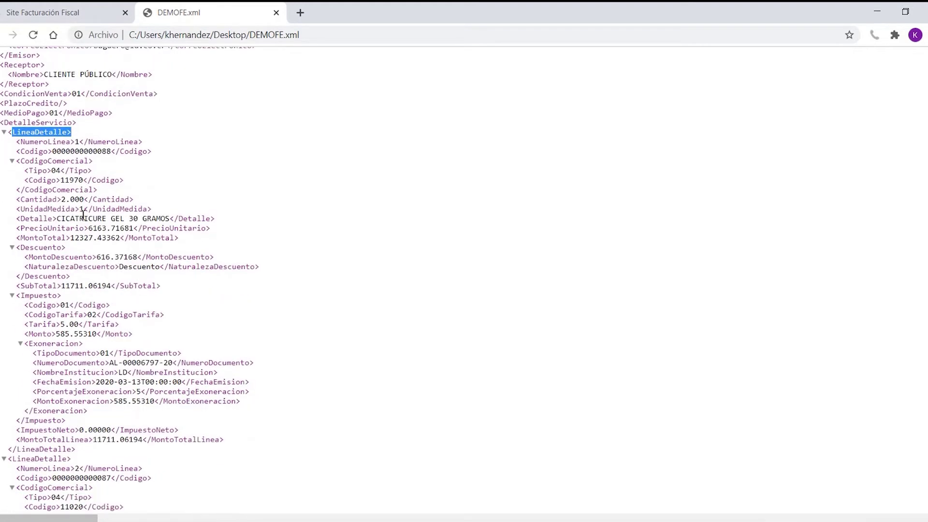
{"action": "double_click", "coordinate": [89, 151]}
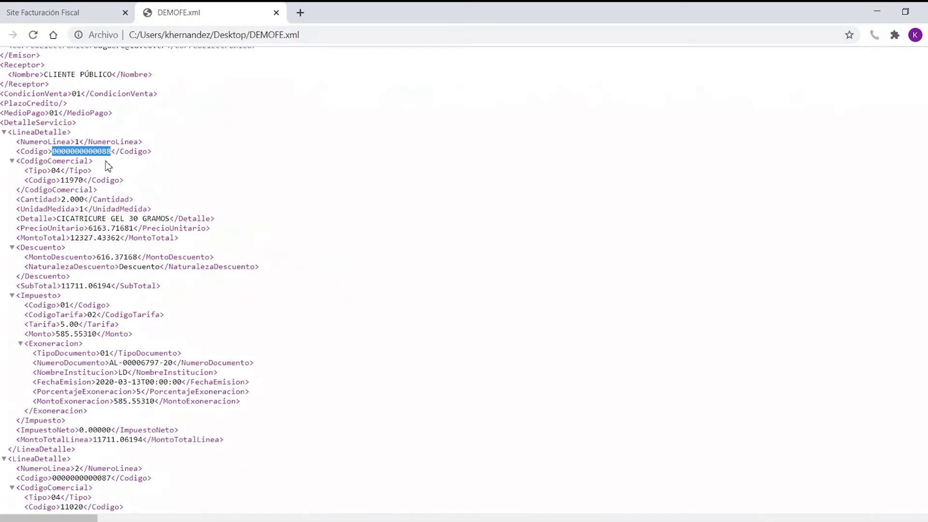
{"action": "key", "text": "ctrl+plus"}
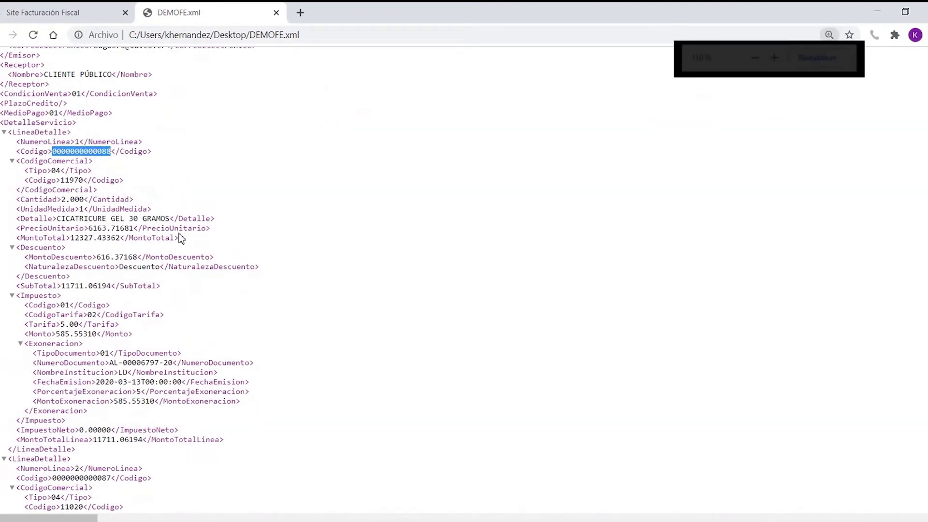
{"action": "key", "text": "ctrl+plus"}
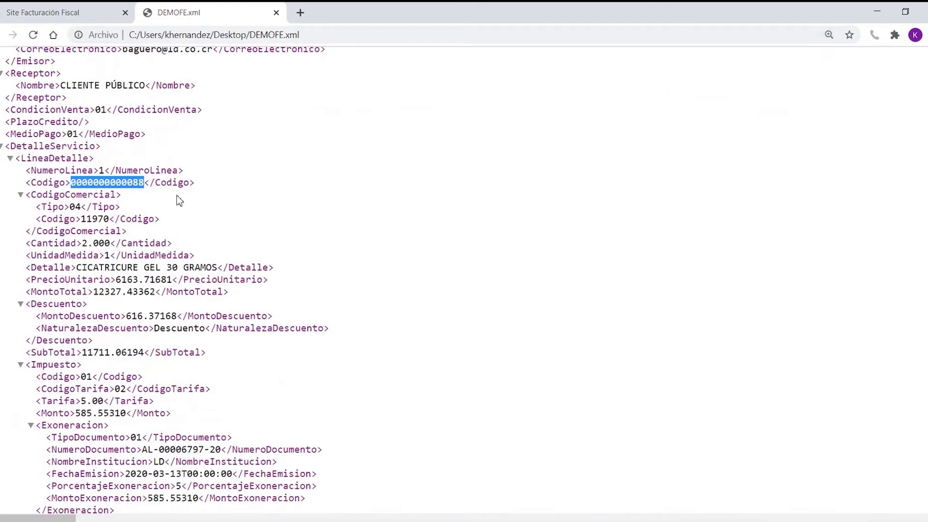
Step: Examine the first LineaDetalle block, highlighting its NumeroLinea element and its Codigo value
{"action": "left_click", "coordinate": [30, 175]}
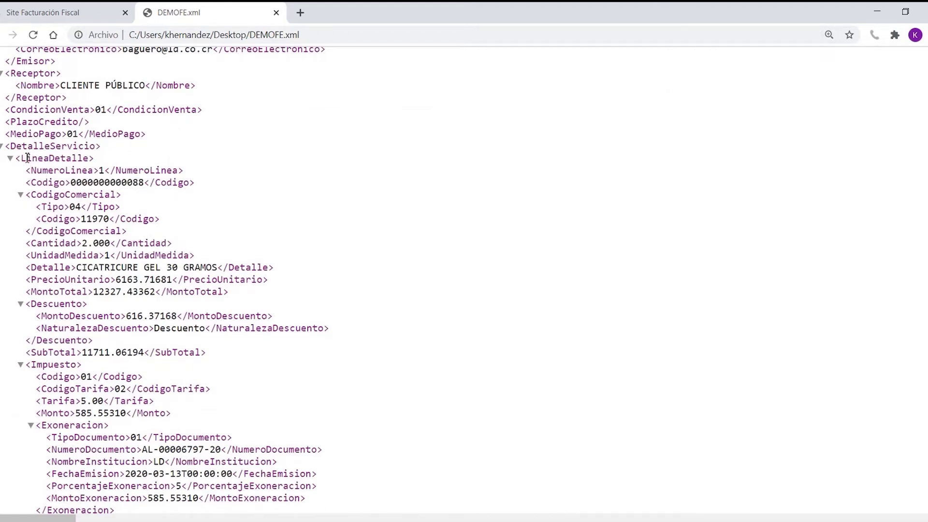
{"action": "left_click_drag", "start_coordinate": [22, 159], "coordinate": [97, 161]}
{"action": "left_click", "coordinate": [156, 161]}
{"action": "triple_click", "coordinate": [185, 170]}
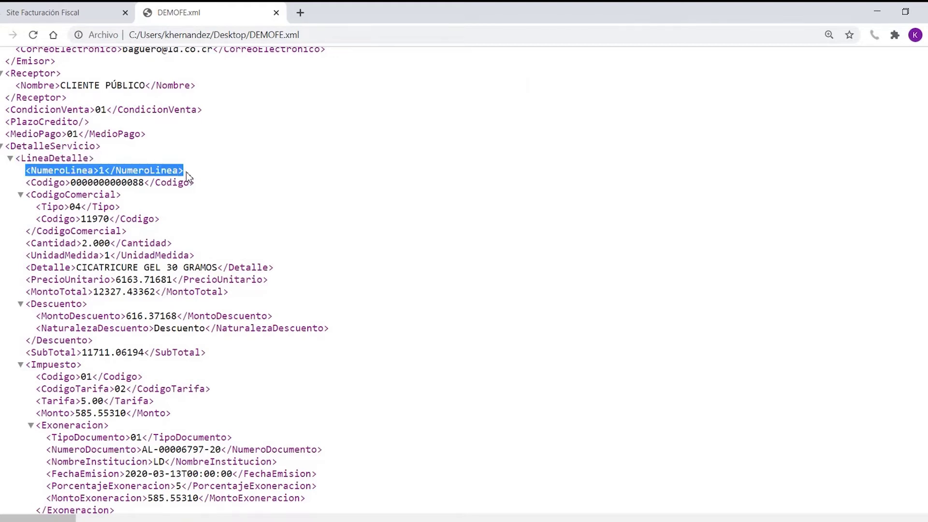
{"action": "left_click_drag", "start_coordinate": [28, 182], "coordinate": [196, 187]}
{"action": "double_click", "coordinate": [123, 183]}
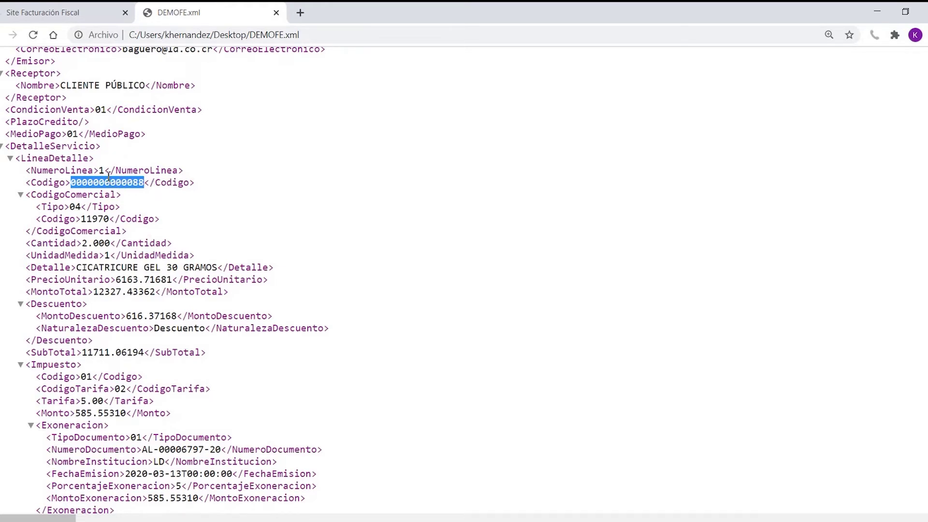
Step: Examine the NumeroLinea and Codigo of the second LineaDetalle, and return to the first detail line
{"action": "scroll", "coordinate": [123, 187], "scroll_direction": "down", "scroll_amount": 6}
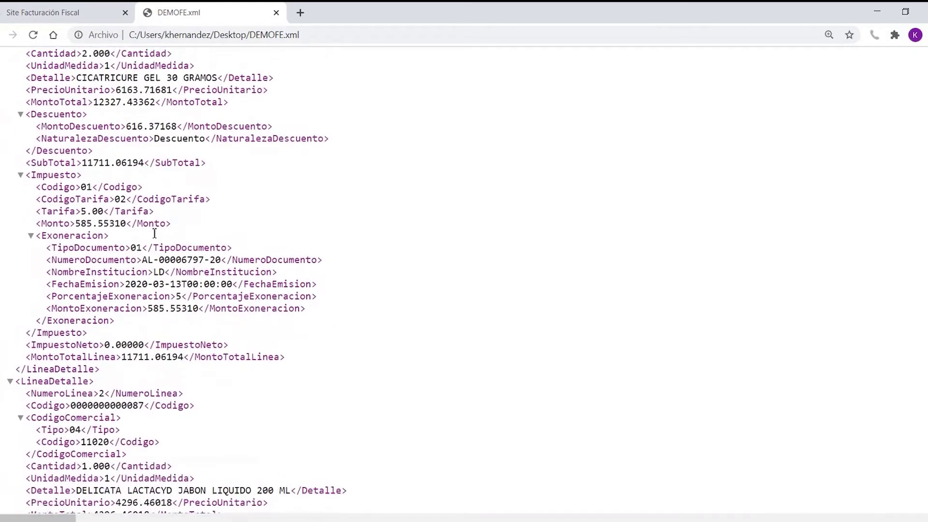
{"action": "scroll", "coordinate": [131, 241], "scroll_direction": "down", "scroll_amount": 1}
{"action": "left_click_drag", "start_coordinate": [27, 203], "coordinate": [194, 211]}
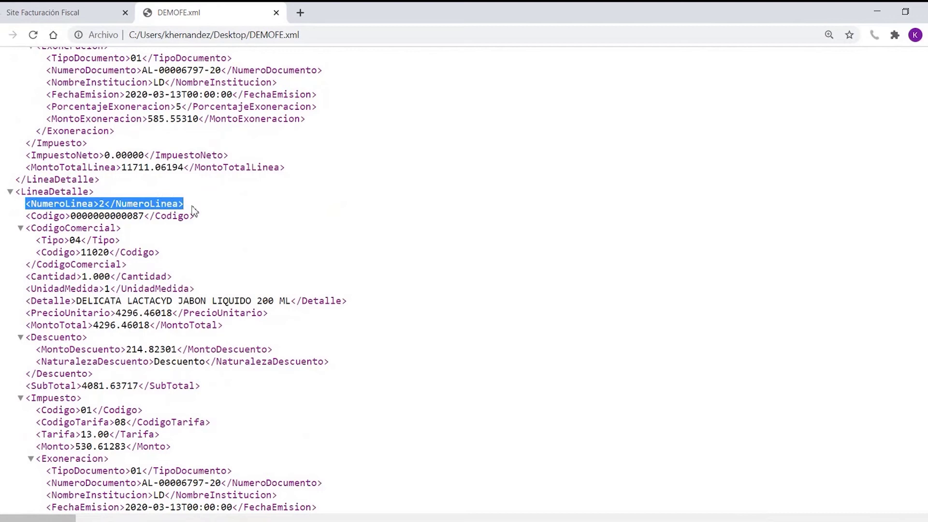
{"action": "double_click", "coordinate": [107, 215]}
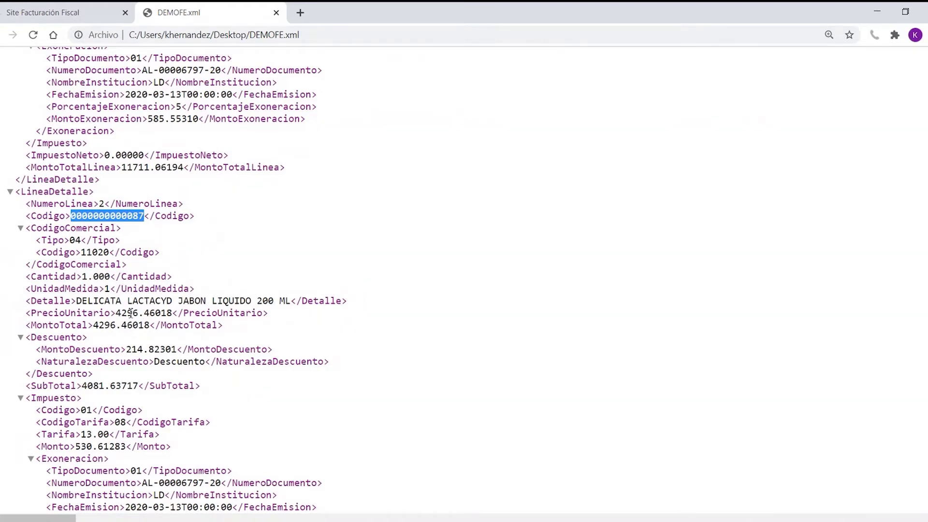
{"action": "left_click", "coordinate": [195, 280]}
{"action": "scroll", "coordinate": [198, 292], "scroll_direction": "up", "scroll_amount": 1}
{"action": "scroll", "coordinate": [200, 293], "scroll_direction": "up", "scroll_amount": 9}
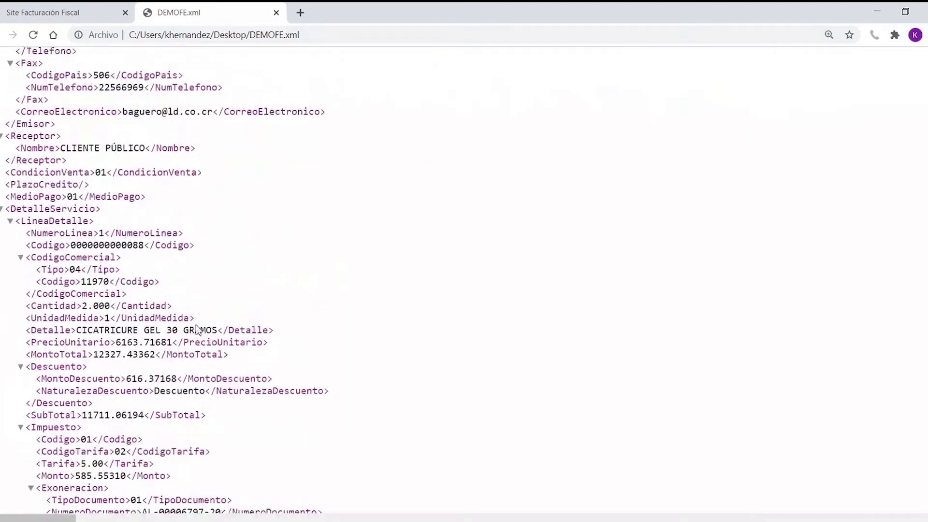
{"action": "scroll", "coordinate": [194, 319], "scroll_direction": "up", "scroll_amount": 1}
{"action": "scroll", "coordinate": [194, 319], "scroll_direction": "up", "scroll_amount": 1}
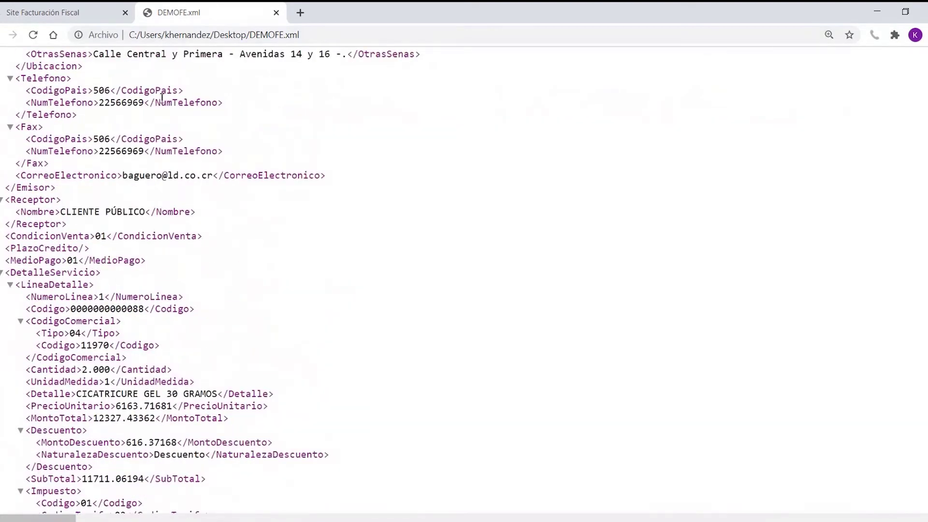
Step: Return to the invoice Monitor, open the PDF of the first accepted invoice and review its product lines and totals
{"action": "left_click", "coordinate": [93, 18]}
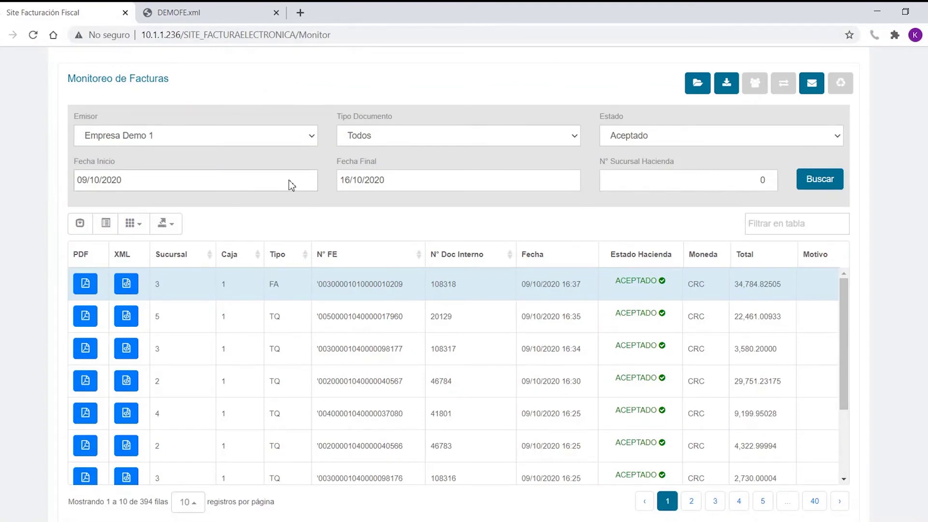
{"action": "left_click", "coordinate": [86, 285]}
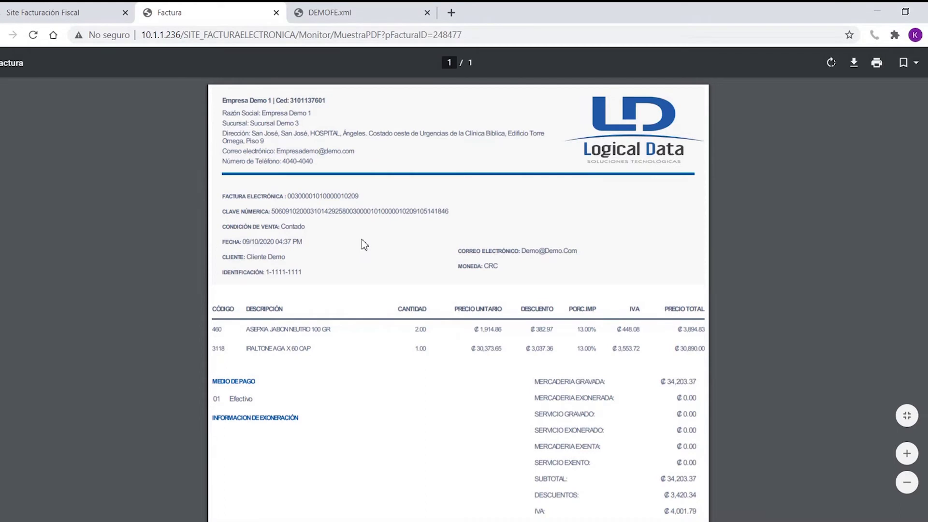
{"action": "scroll", "coordinate": [350, 299], "scroll_direction": "down", "scroll_amount": 1}
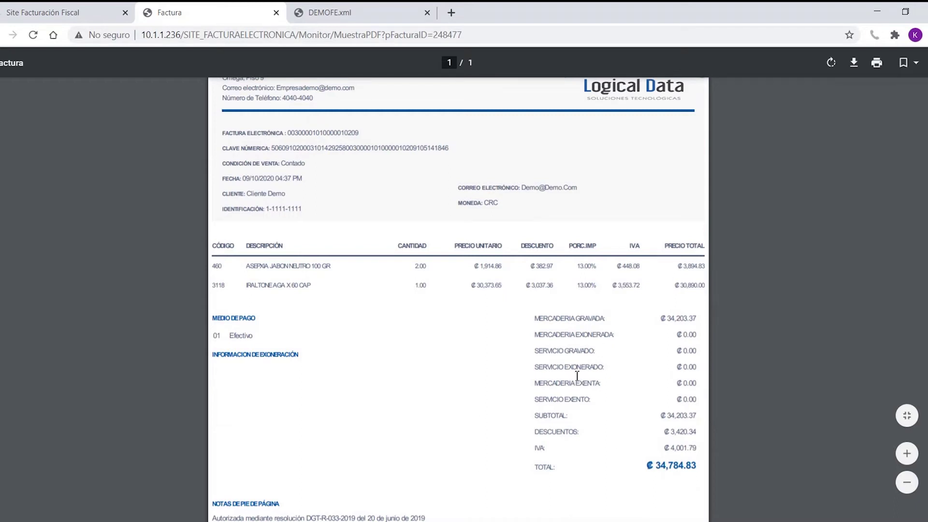
{"action": "scroll", "coordinate": [541, 377], "scroll_direction": "down", "scroll_amount": 3}
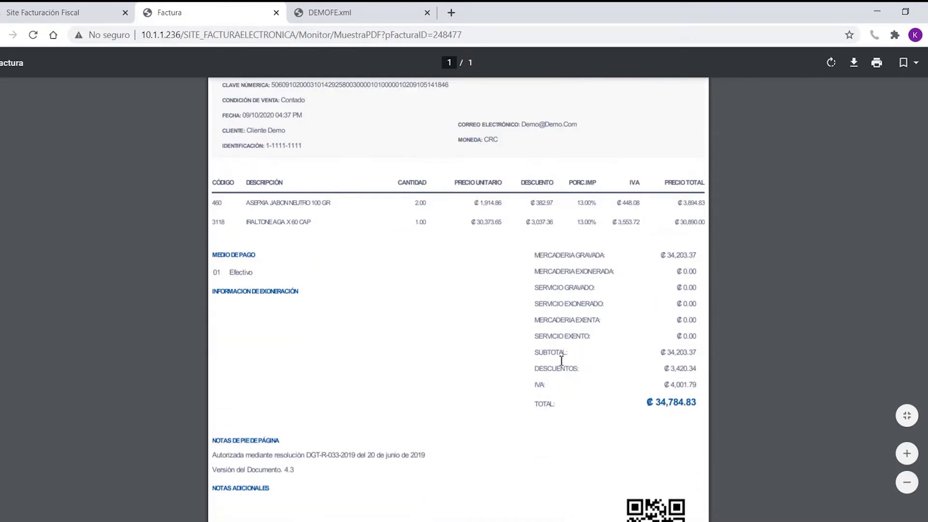
Step: Examine the authorization resolution and document version in the PDF's footer notes
{"action": "left_click_drag", "start_coordinate": [296, 342], "coordinate": [215, 333]}
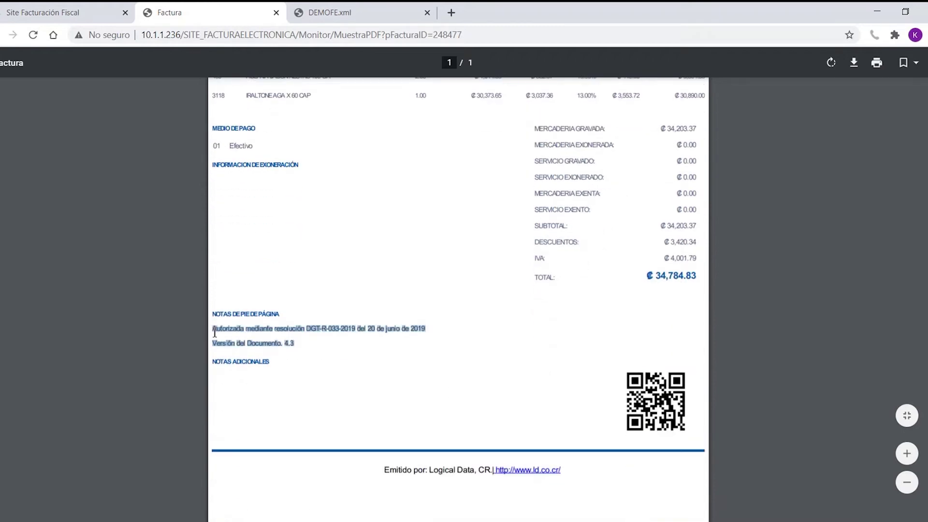
{"action": "left_click", "coordinate": [303, 308]}
{"action": "left_click_drag", "start_coordinate": [302, 349], "coordinate": [216, 330]}
{"action": "left_click", "coordinate": [305, 299]}
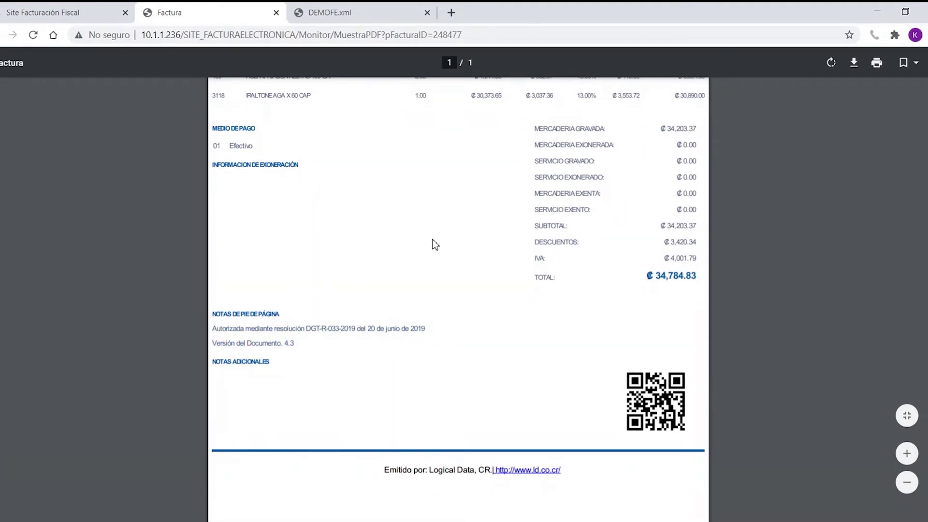
Step: Go back to the invoice Monitor and review the selected invoice, the search filters and the results table
{"action": "left_click", "coordinate": [37, 18]}
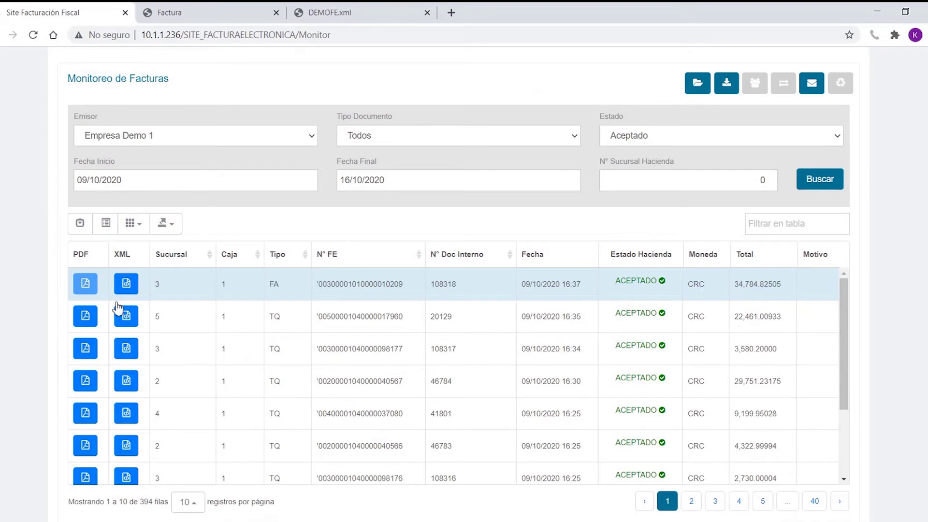
{"action": "left_click_drag", "start_coordinate": [353, 285], "coordinate": [348, 285]}
{"action": "left_click", "coordinate": [514, 226]}
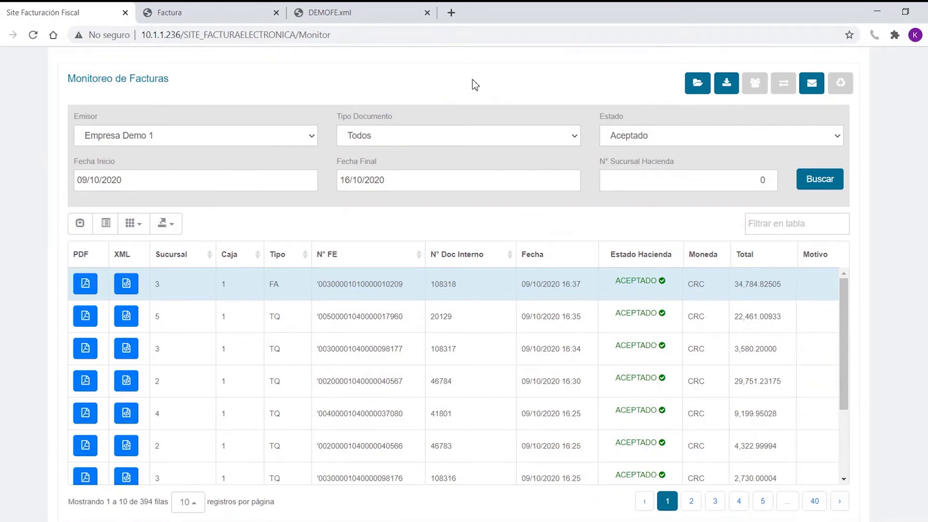
{"action": "scroll", "coordinate": [183, 237], "scroll_direction": "up", "scroll_amount": 2}
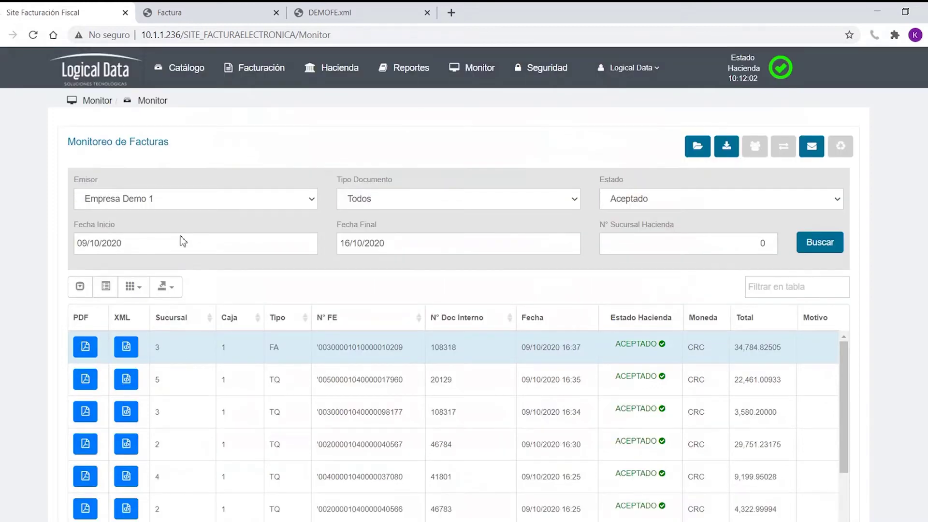
{"action": "scroll", "coordinate": [183, 240], "scroll_direction": "down", "scroll_amount": 3}
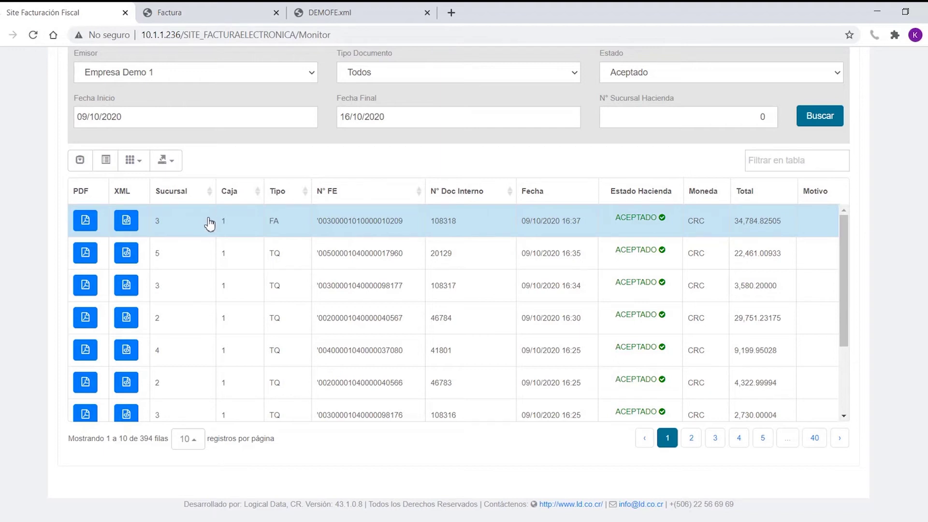
{"action": "scroll", "coordinate": [875, 216], "scroll_direction": "up", "scroll_amount": 2}
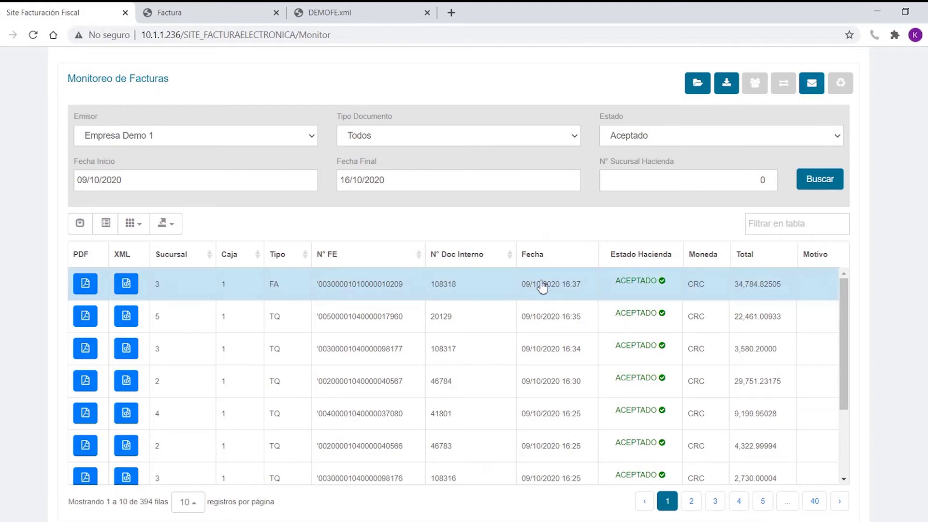
Step: Start resending the selected invoice by e-mail, replace the secondary e-mail address and enable Reenviar a correo principal
{"action": "left_click", "coordinate": [812, 83]}
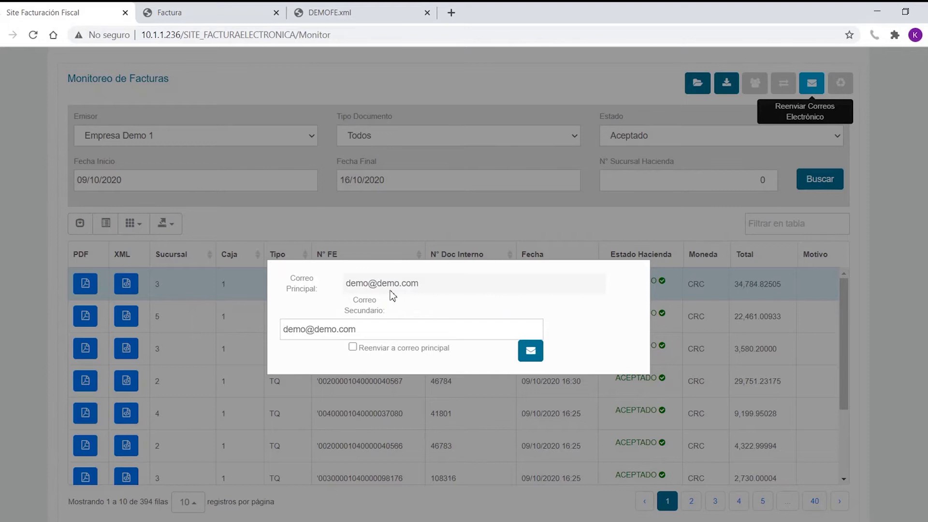
{"action": "triple_click", "coordinate": [348, 290]}
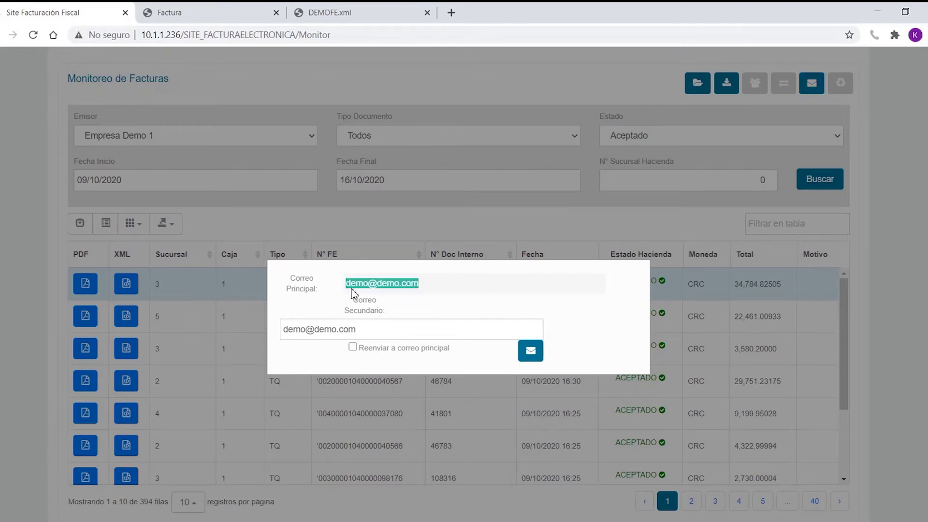
{"action": "left_click", "coordinate": [373, 330]}
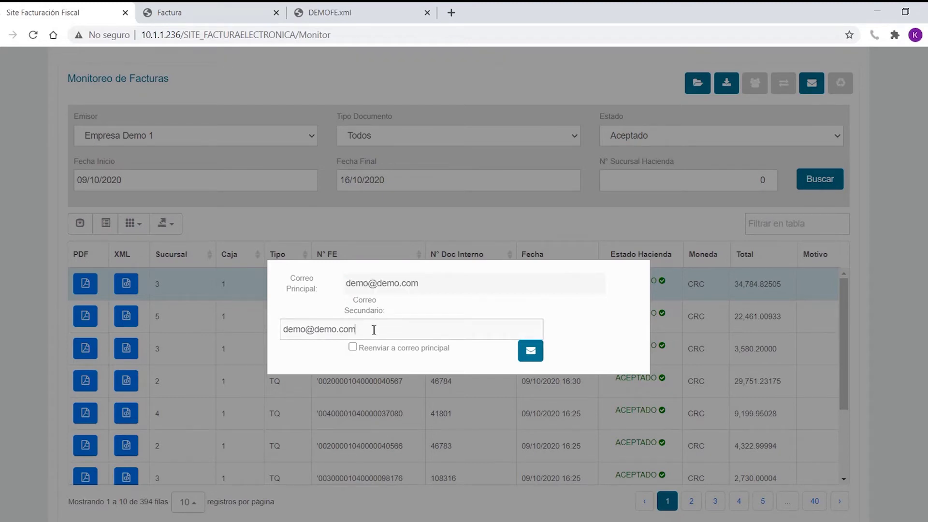
{"action": "key", "text": "BackSpace"}
{"action": "key", "text": "BackSpace"}
{"action": "key", "text": "BackSpace"}
{"action": "key", "text": "BackSpace"}
{"action": "key", "text": "BackSpace"}
{"action": "key", "text": "BackSpace"}
{"action": "key", "text": "BackSpace"}
{"action": "key", "text": "BackSpace"}
{"action": "key", "text": "BackSpace"}
{"action": "key", "text": "BackSpace"}
{"action": "key", "text": "BackSpace"}
{"action": "key", "text": "BackSpace"}
{"action": "key", "text": "BackSpace"}
{"action": "type", "text": "demo@demo2.com"}
{"action": "left_click", "coordinate": [353, 348]}
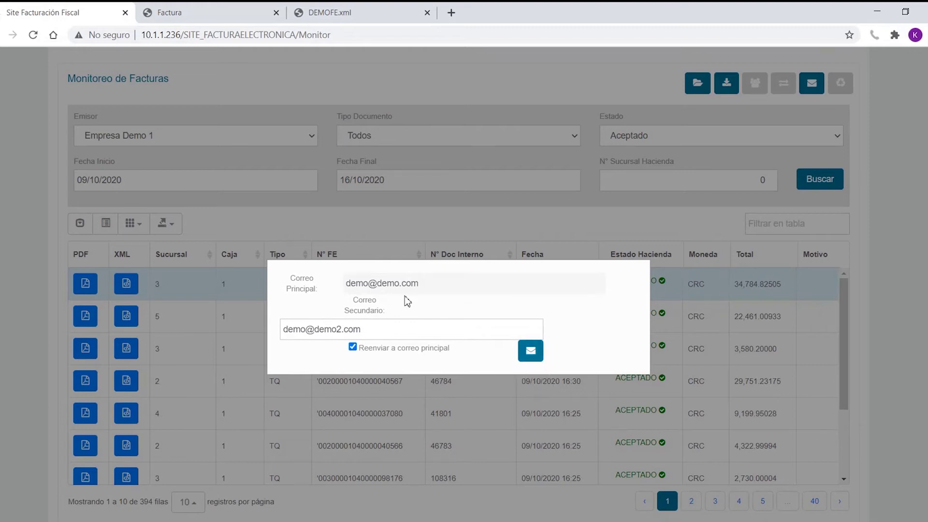
Step: Compare the primary and secondary addresses, turn off Reenviar a correo principal and close the resend dialog without sending
{"action": "left_click_drag", "start_coordinate": [420, 287], "coordinate": [345, 286]}
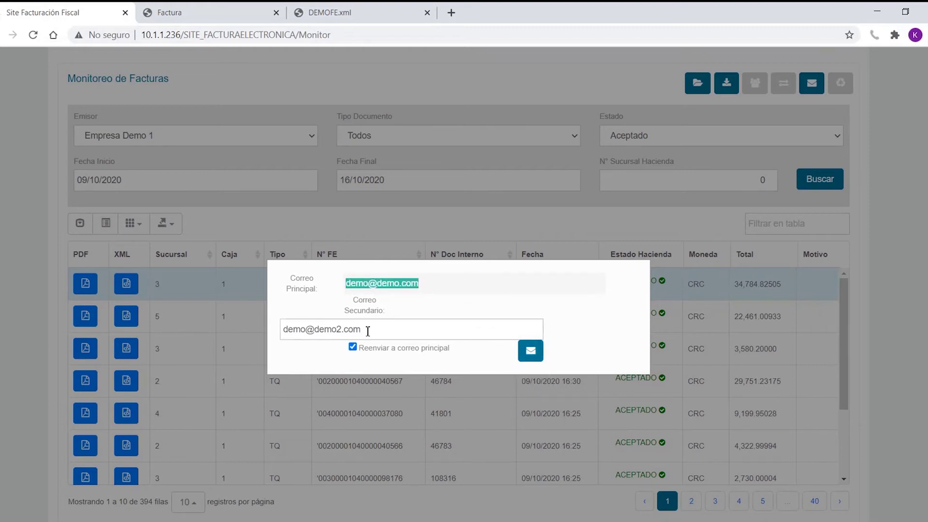
{"action": "left_click_drag", "start_coordinate": [368, 331], "coordinate": [285, 330]}
{"action": "left_click", "coordinate": [319, 310]}
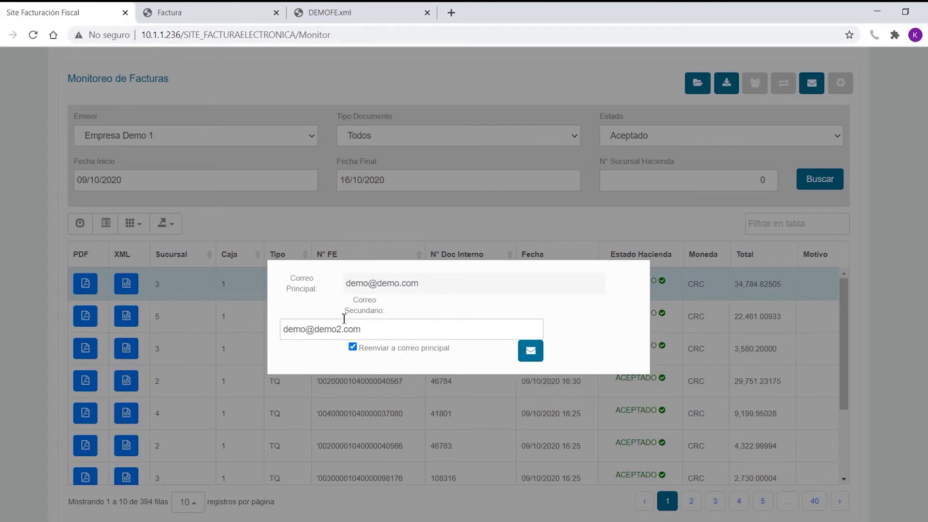
{"action": "left_click", "coordinate": [353, 347]}
{"action": "left_click_drag", "start_coordinate": [373, 329], "coordinate": [275, 343]}
{"action": "left_click", "coordinate": [324, 362]}
{"action": "left_click", "coordinate": [627, 225]}
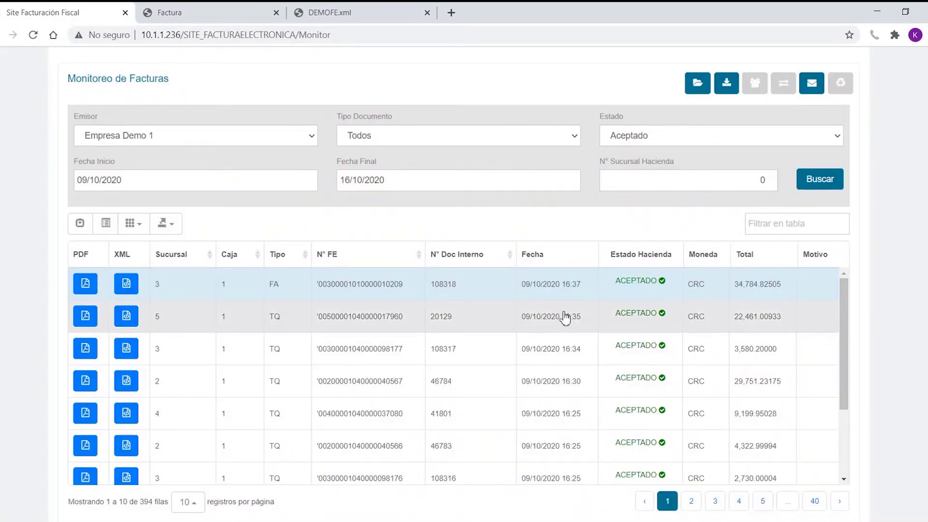
Step: Open the Recepción de Facturas monitor for received invoices
{"action": "scroll", "coordinate": [498, 348], "scroll_direction": "up", "scroll_amount": 2}
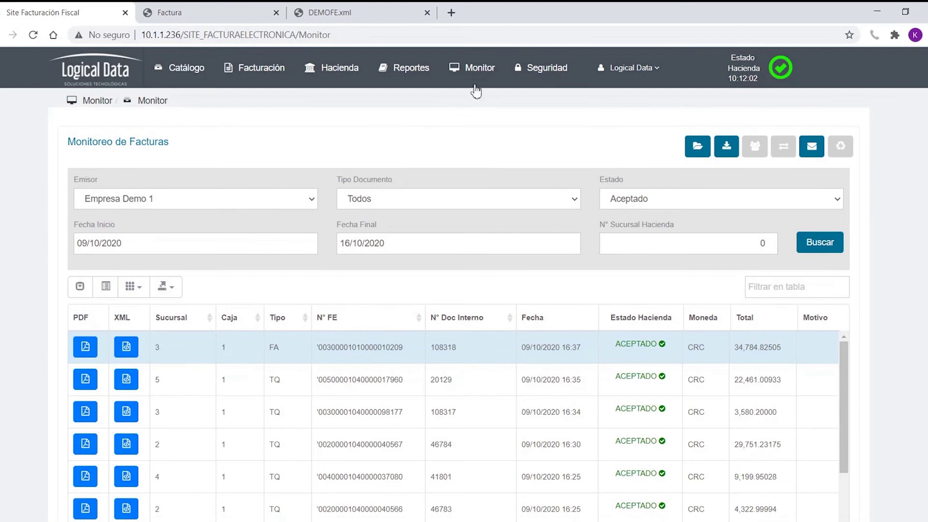
{"action": "left_click", "coordinate": [476, 82]}
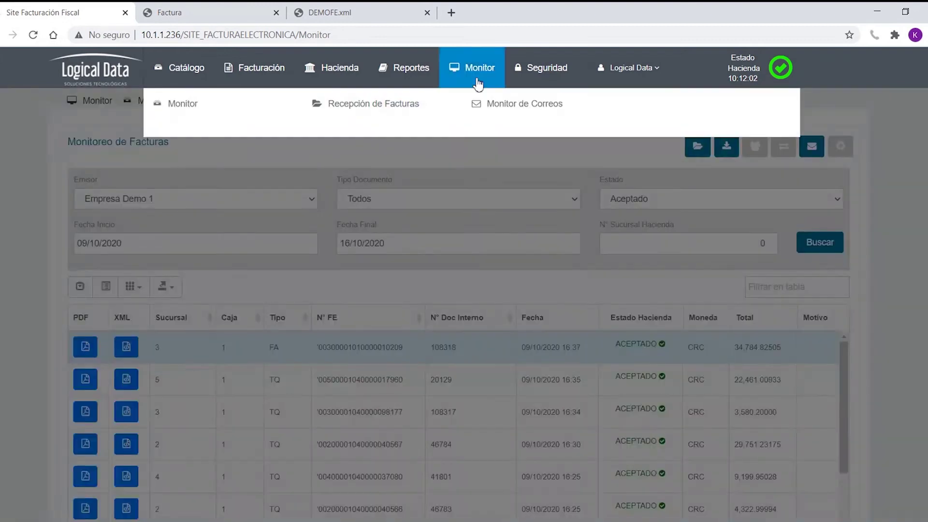
{"action": "left_click", "coordinate": [346, 114]}
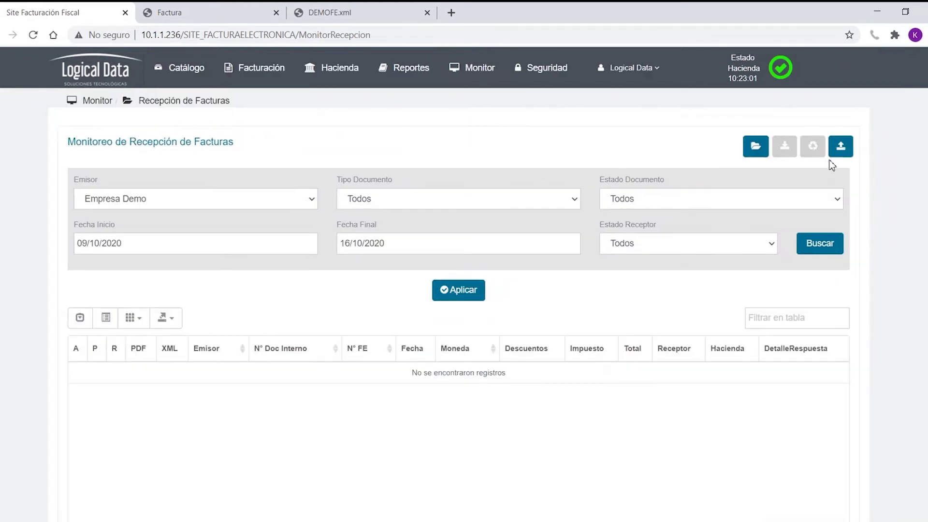
Step: Set the issuer to Empresa Demo 1 and search its received invoices
{"action": "scroll", "coordinate": [472, 184], "scroll_direction": "down", "scroll_amount": 1}
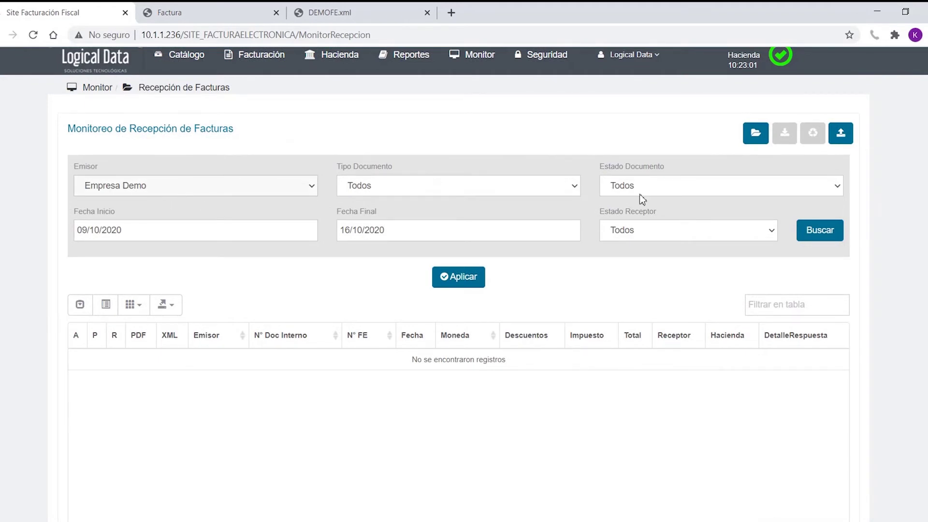
{"action": "left_click", "coordinate": [640, 264]}
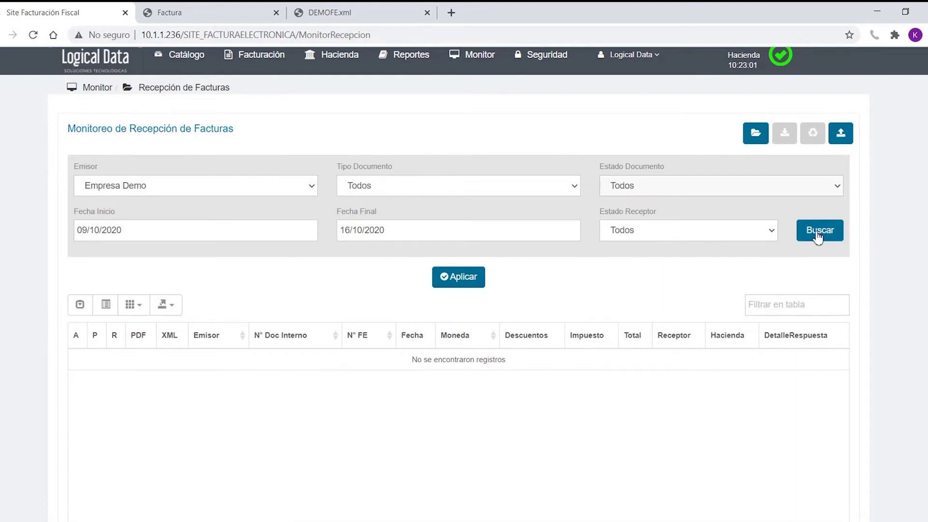
{"action": "left_click", "coordinate": [820, 232]}
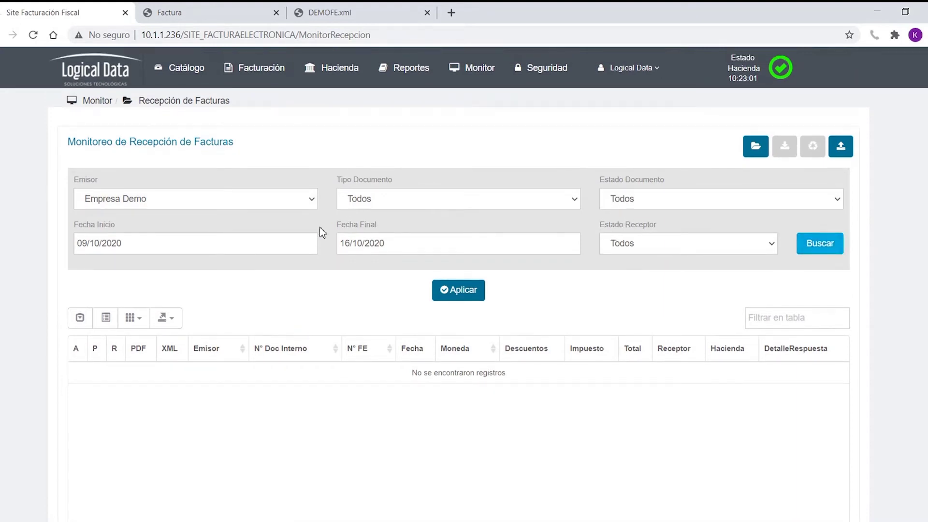
{"action": "left_click", "coordinate": [171, 227]}
{"action": "left_click", "coordinate": [804, 251]}
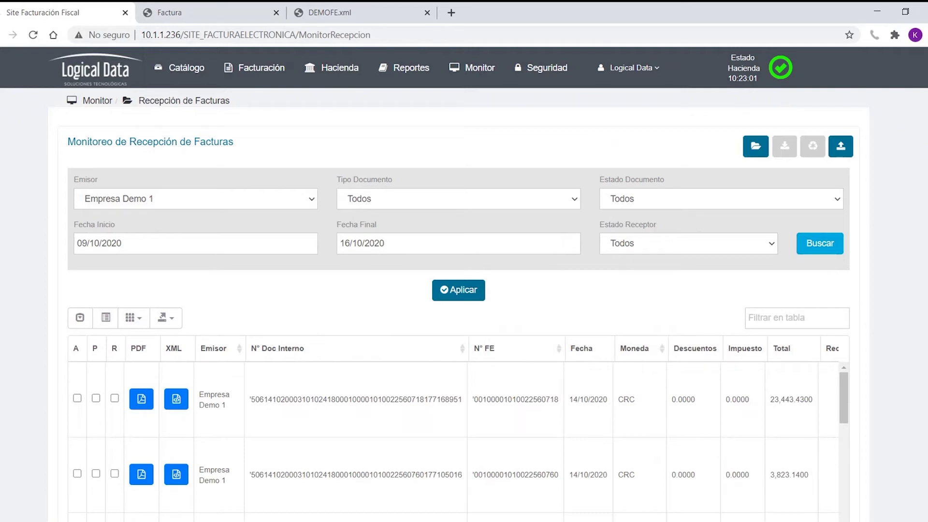
Step: Try marking the first received invoice as accepted in column A
{"action": "scroll", "coordinate": [882, 233], "scroll_direction": "down", "scroll_amount": 1}
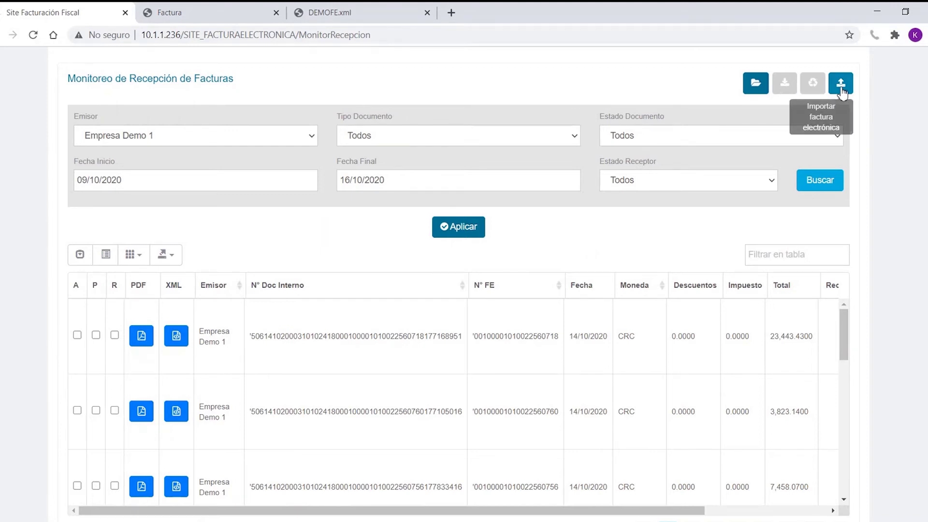
{"action": "left_click", "coordinate": [605, 82]}
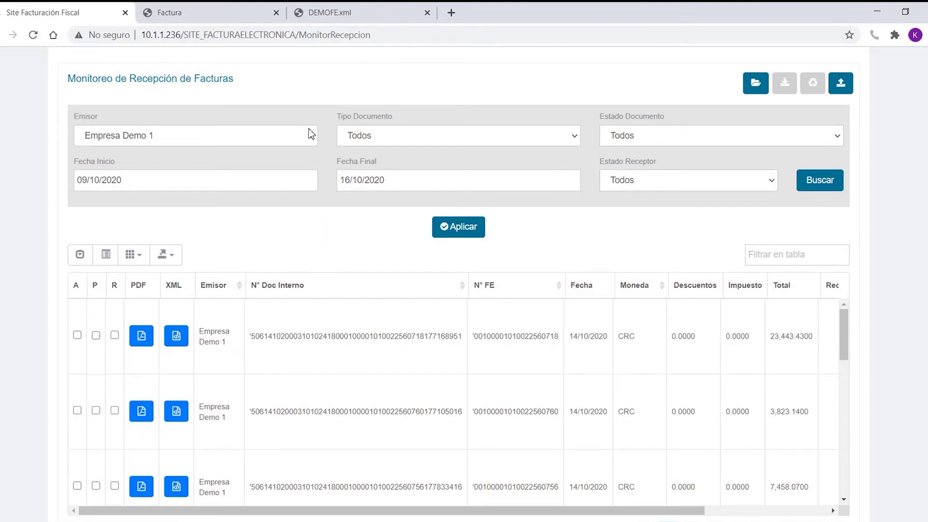
{"action": "scroll", "coordinate": [1, 248], "scroll_direction": "down", "scroll_amount": 2}
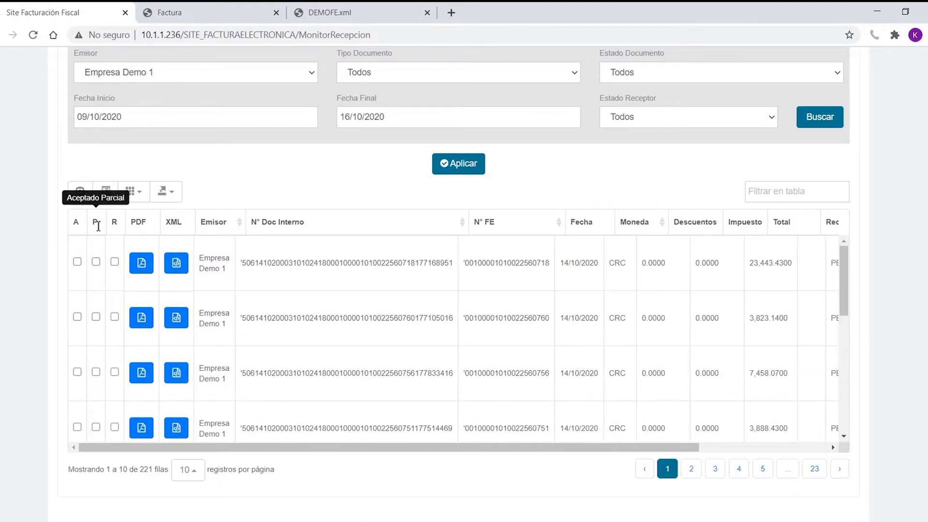
{"action": "left_click", "coordinate": [77, 272]}
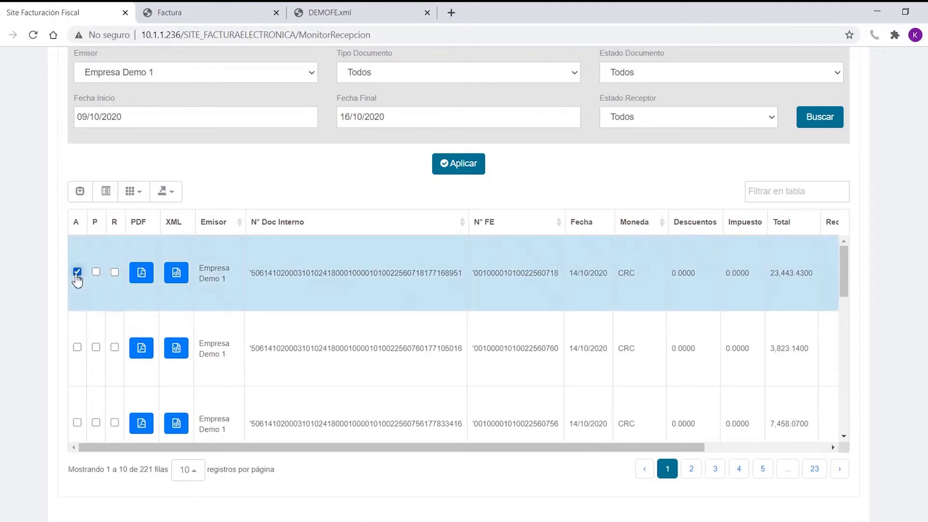
{"action": "left_click", "coordinate": [460, 172]}
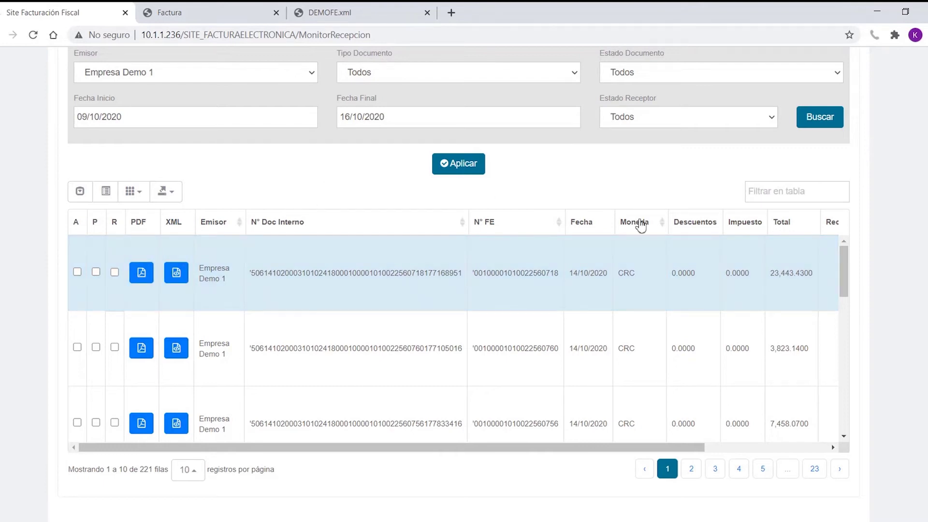
Step: Open the electronic invoice import dialog, browse the Desktop for a file and close it without importing
{"action": "scroll", "coordinate": [662, 237], "scroll_direction": "up", "scroll_amount": 2}
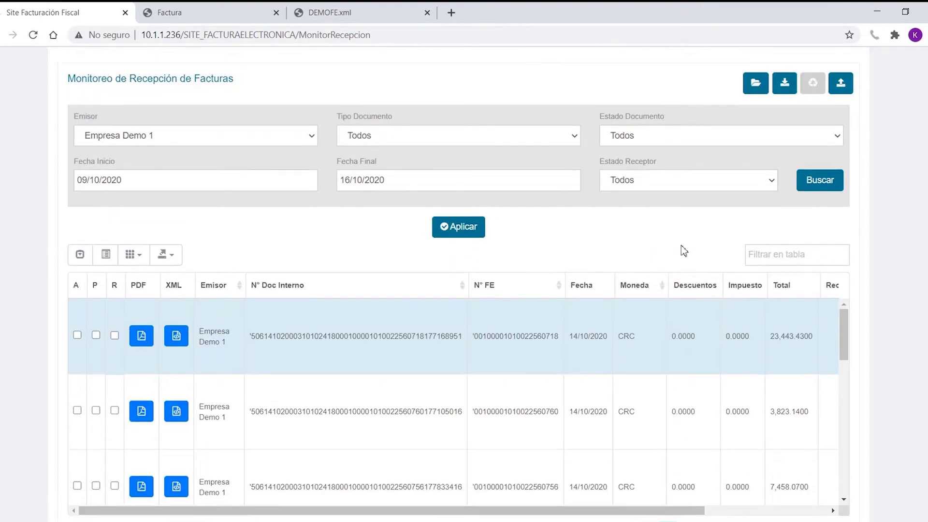
{"action": "left_click", "coordinate": [842, 89]}
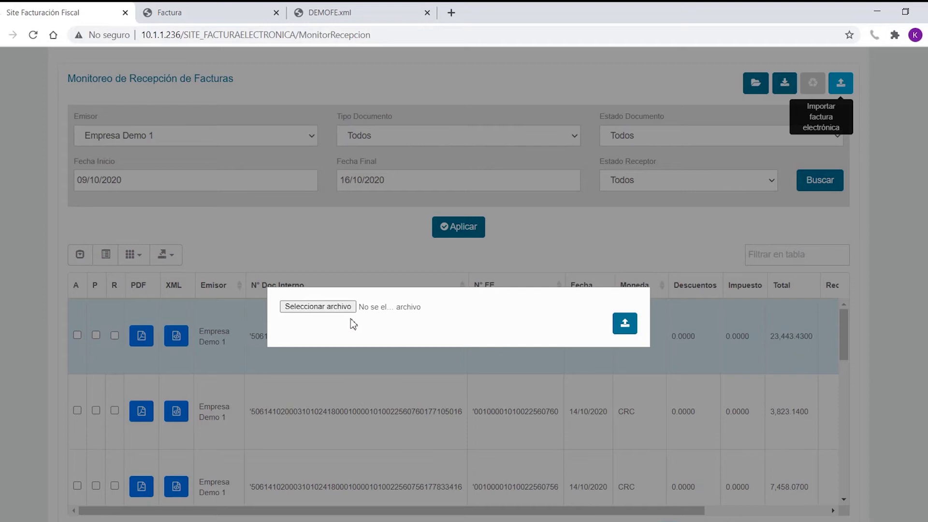
{"action": "left_click", "coordinate": [340, 310]}
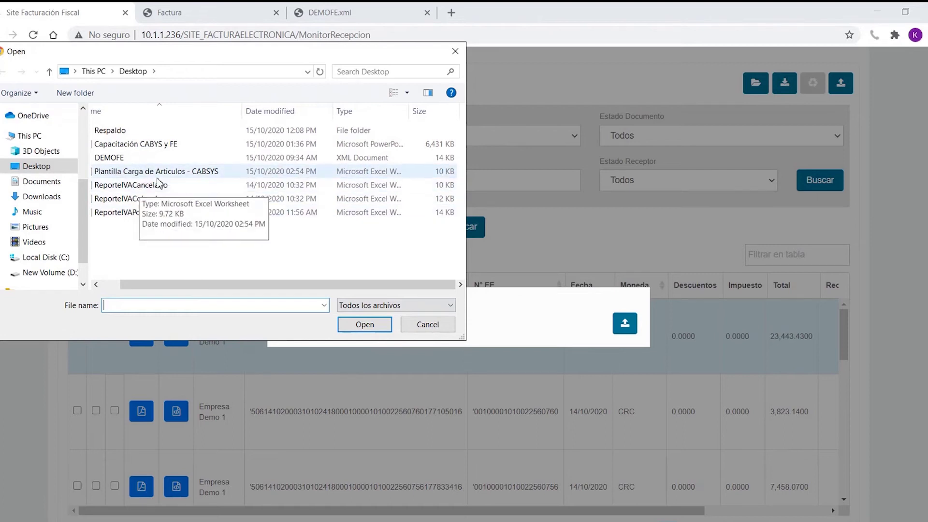
{"action": "left_click", "coordinate": [428, 324]}
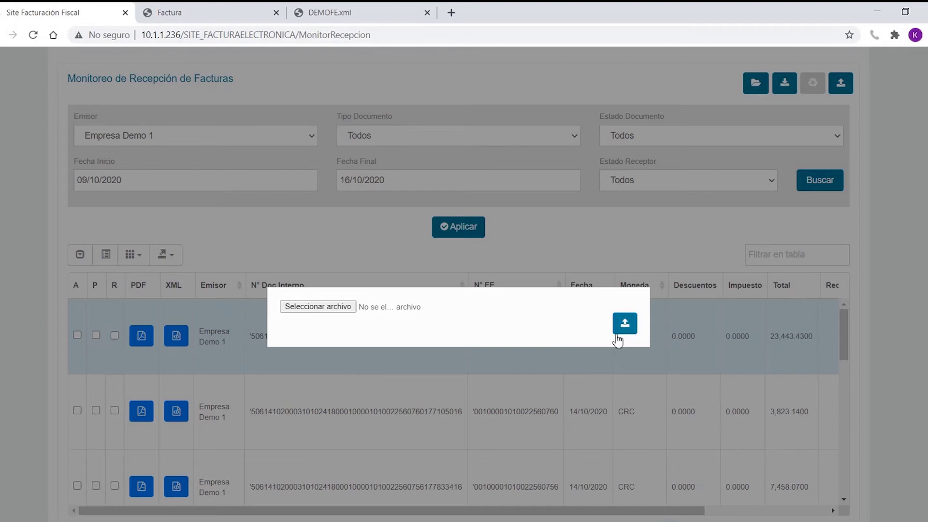
{"action": "left_click", "coordinate": [668, 237]}
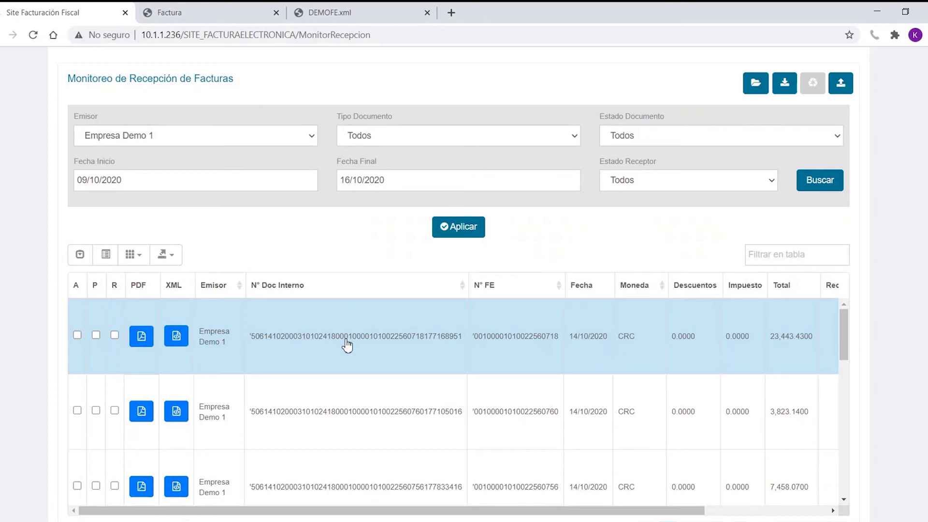
Step: Check the Receptor and Hacienda status columns of the received invoices, and open the Monitor de Correos
{"action": "left_click_drag", "start_coordinate": [528, 511], "coordinate": [626, 513]}
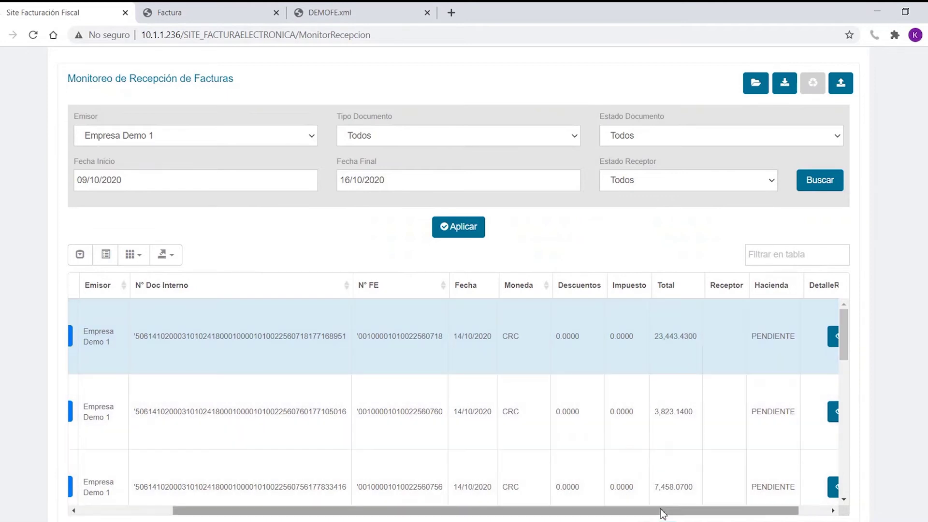
{"action": "left_click_drag", "start_coordinate": [661, 511], "coordinate": [566, 511]}
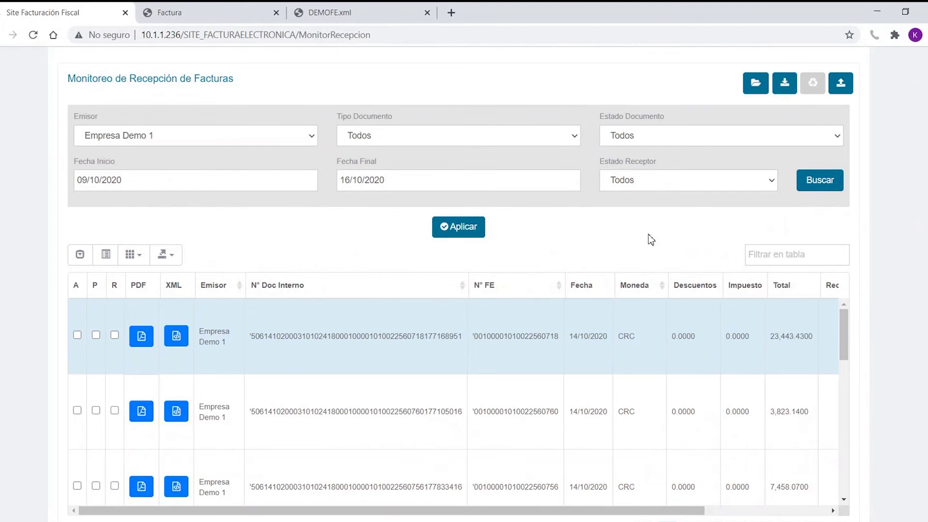
{"action": "scroll", "coordinate": [634, 261], "scroll_direction": "up", "scroll_amount": 2}
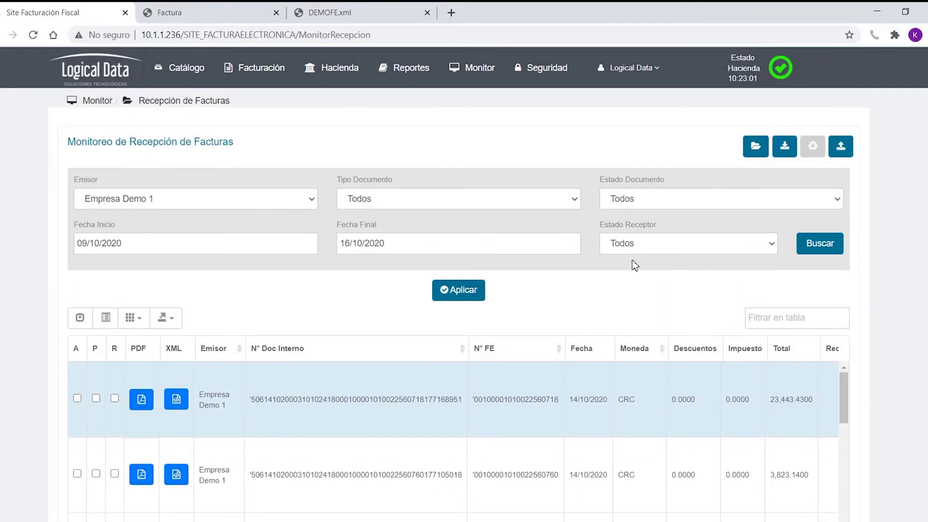
{"action": "left_click", "coordinate": [472, 77]}
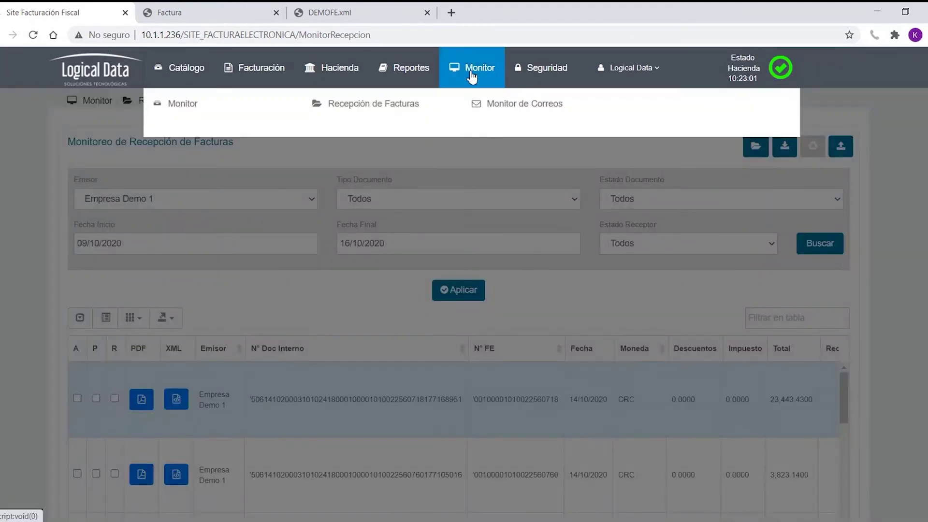
{"action": "left_click", "coordinate": [521, 116]}
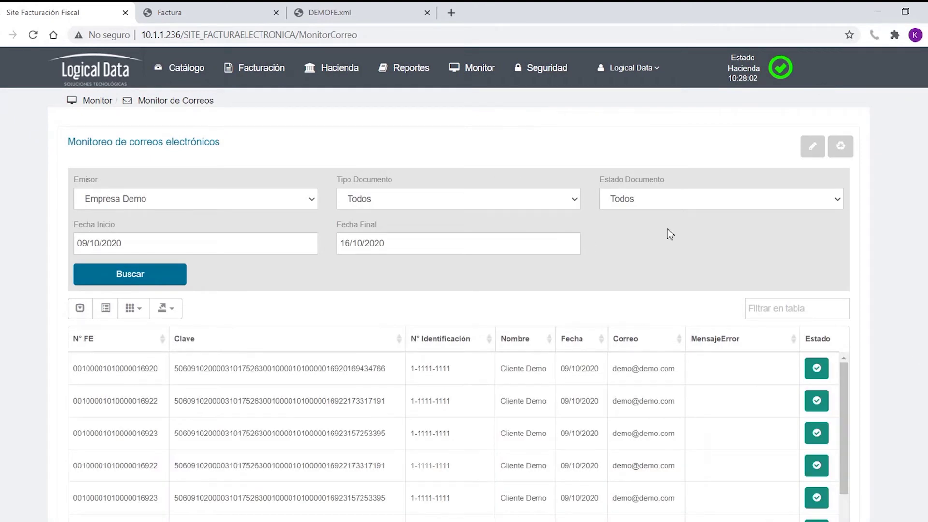
Step: Search the sent e-mails with the current filters, select the first record and review the results table
{"action": "scroll", "coordinate": [417, 142], "scroll_direction": "down", "scroll_amount": 1}
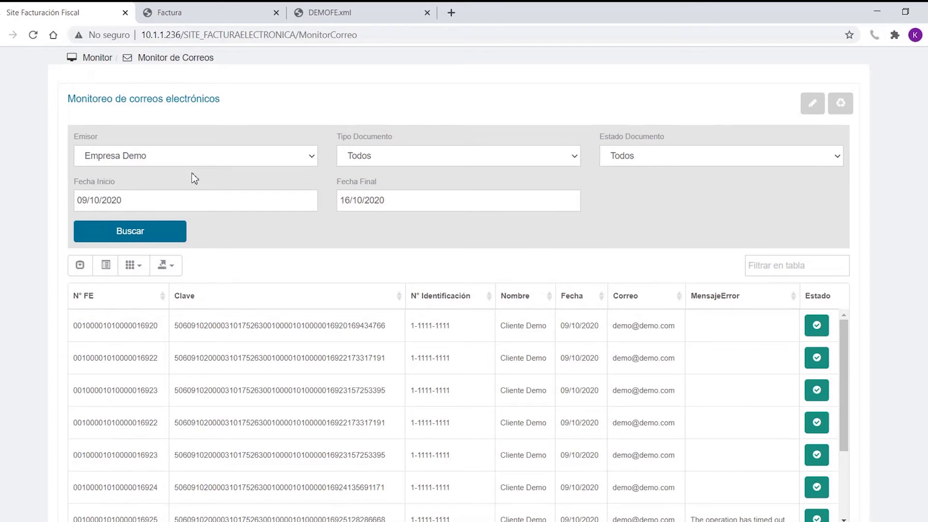
{"action": "left_click", "coordinate": [151, 231]}
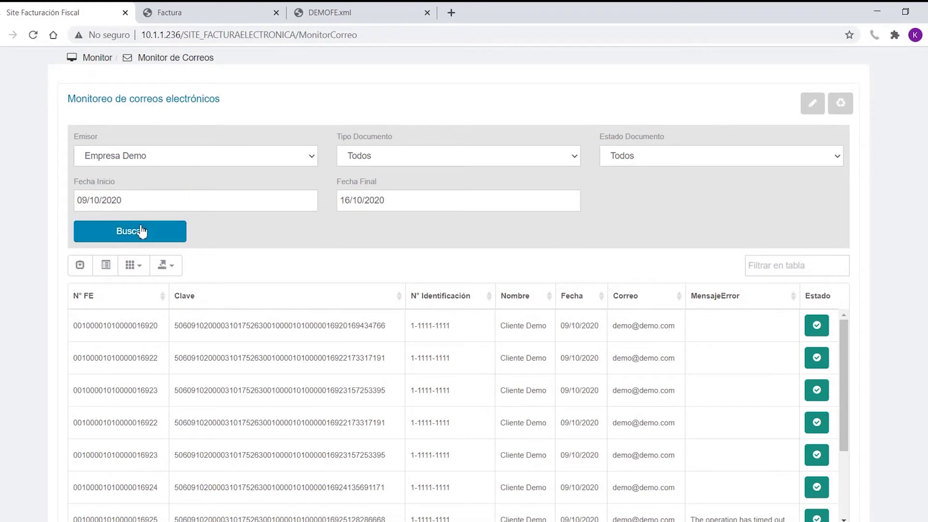
{"action": "scroll", "coordinate": [658, 248], "scroll_direction": "down", "scroll_amount": 1}
{"action": "left_click", "coordinate": [319, 321]}
{"action": "scroll", "coordinate": [437, 328], "scroll_direction": "down", "scroll_amount": 3}
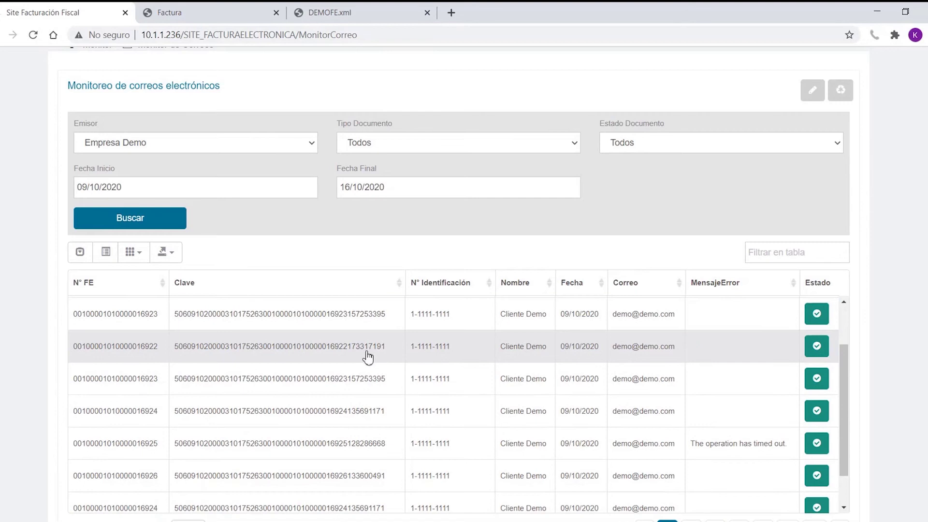
{"action": "scroll", "coordinate": [347, 402], "scroll_direction": "up", "scroll_amount": 2}
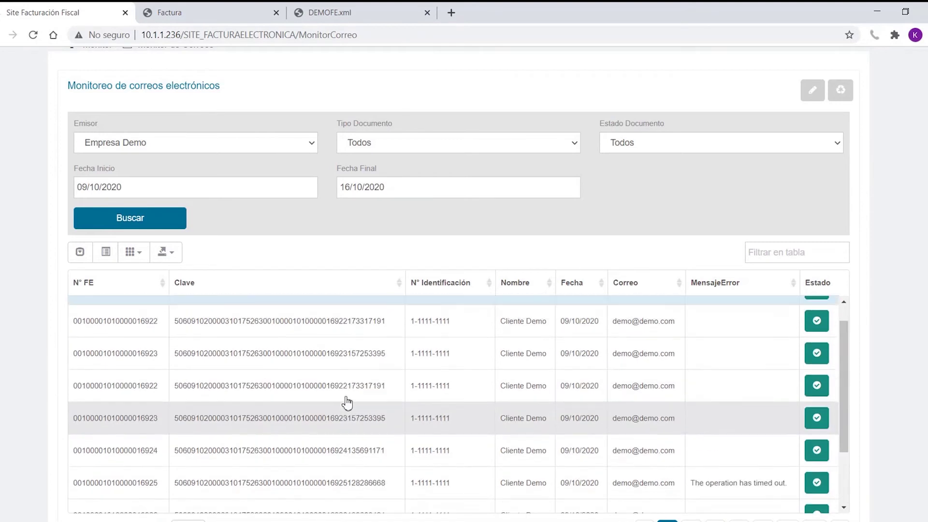
{"action": "scroll", "coordinate": [348, 406], "scroll_direction": "up", "scroll_amount": 3}
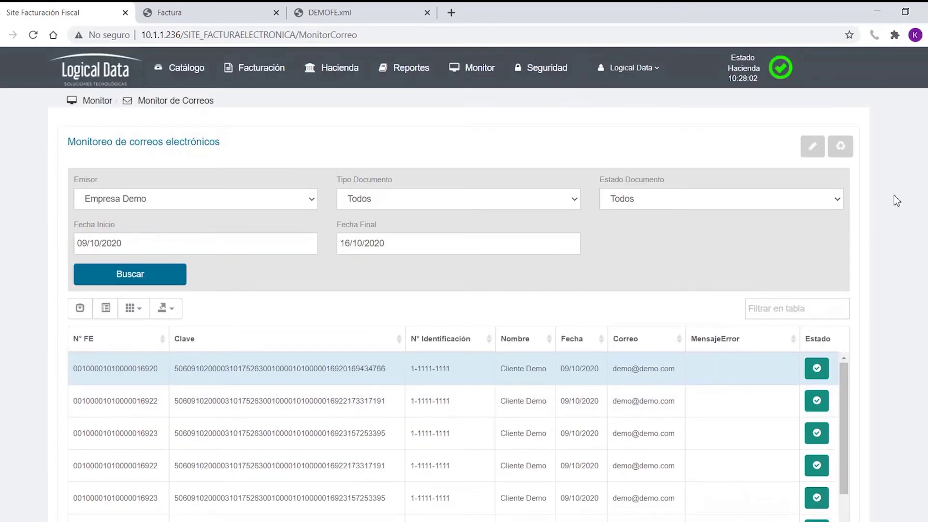
Step: Filter the e-mail records by Estado Documento Pendientes and run the search
{"action": "scroll", "coordinate": [898, 201], "scroll_direction": "down", "scroll_amount": 1}
{"action": "scroll", "coordinate": [849, 232], "scroll_direction": "down", "scroll_amount": 1}
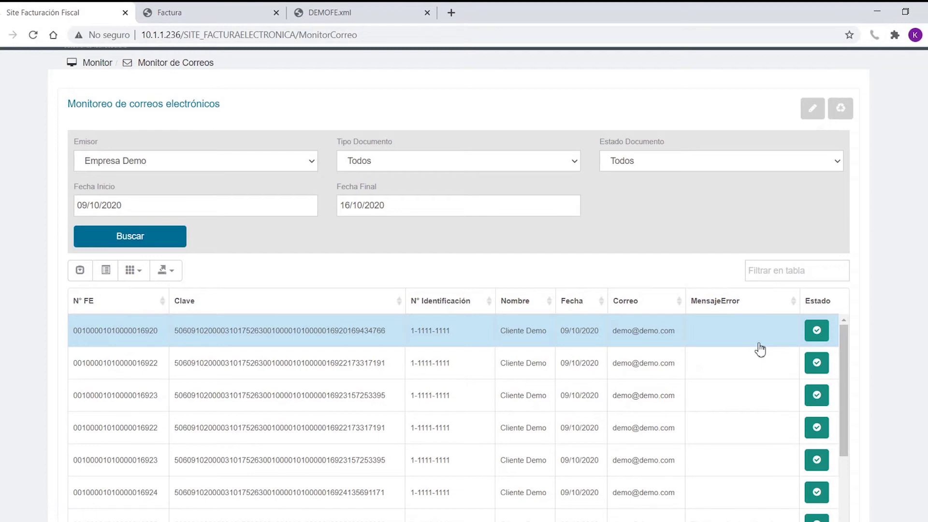
{"action": "left_click", "coordinate": [629, 193]}
{"action": "left_click", "coordinate": [156, 244]}
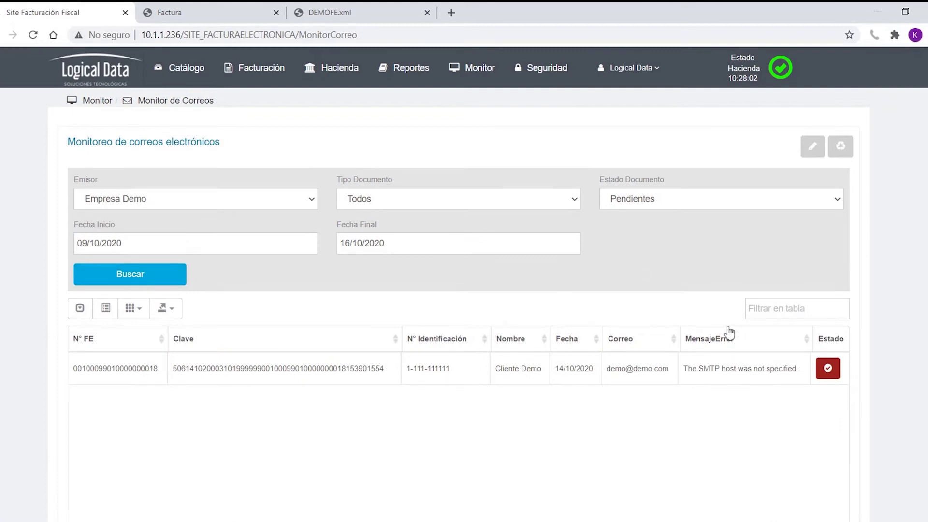
Step: Select the pending e-mail record and examine its recipient address and MensajeError text
{"action": "left_click_drag", "start_coordinate": [608, 375], "coordinate": [670, 382]}
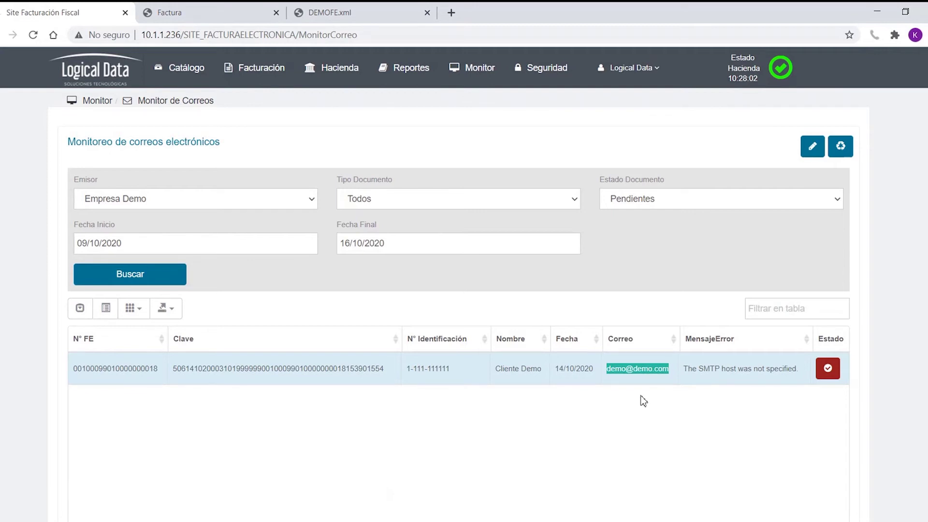
{"action": "left_click", "coordinate": [695, 420]}
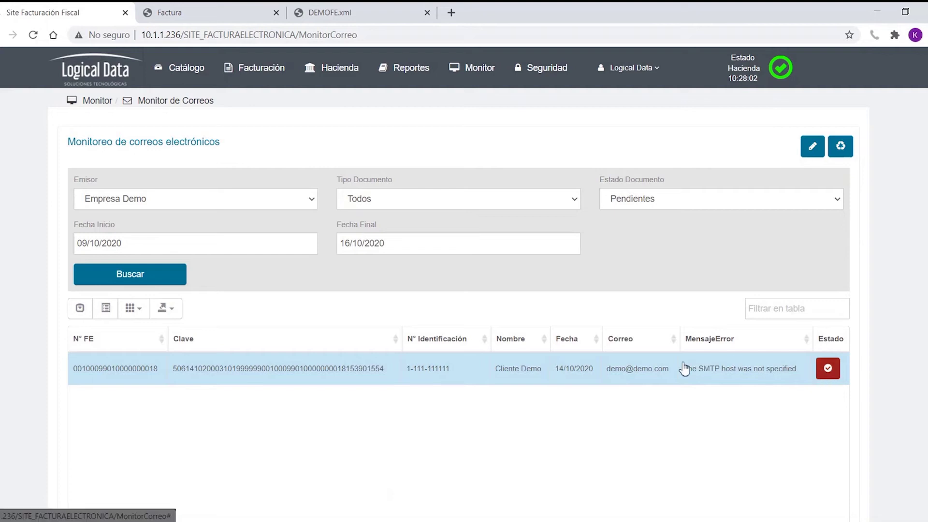
{"action": "left_click_drag", "start_coordinate": [685, 370], "coordinate": [796, 364]}
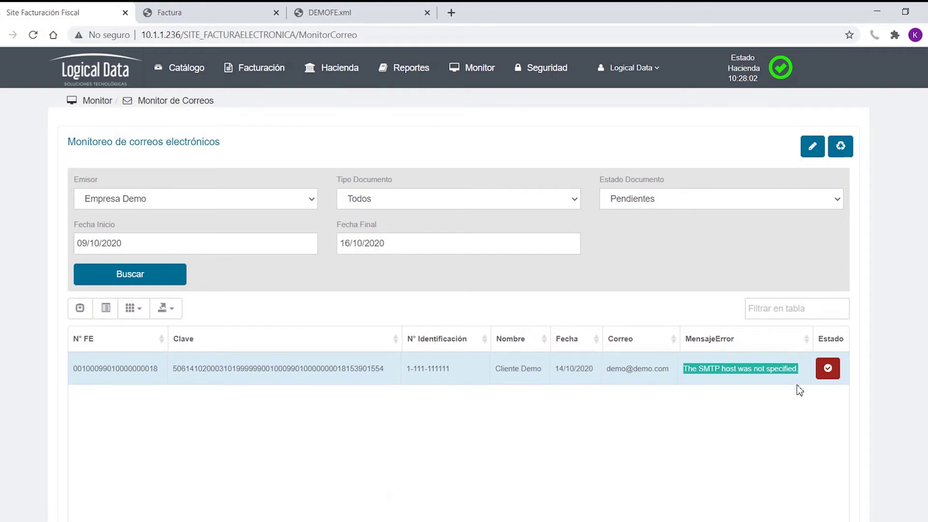
{"action": "left_click", "coordinate": [732, 410]}
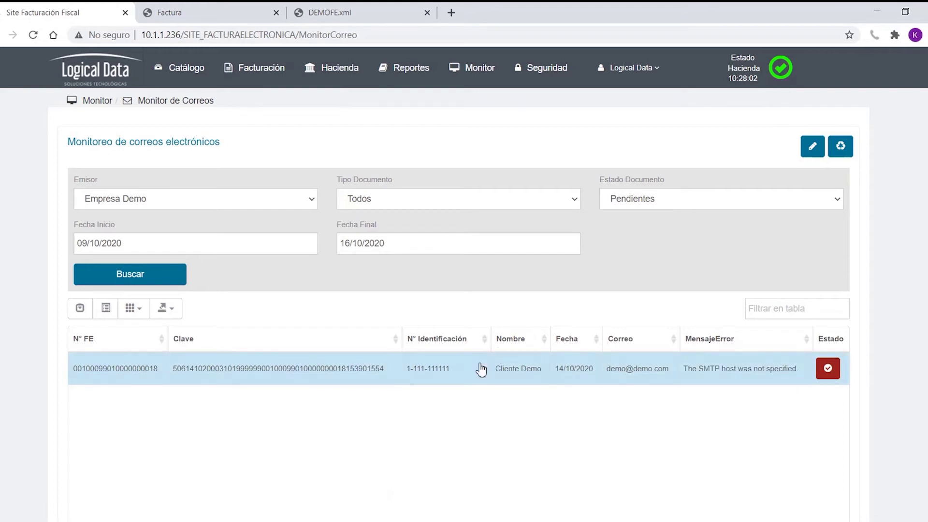
Step: Select the pending document dated 14/10/2020, open its e-mail address for editing and save it without changes
{"action": "left_click_drag", "start_coordinate": [607, 370], "coordinate": [669, 376]}
{"action": "left_click", "coordinate": [322, 426]}
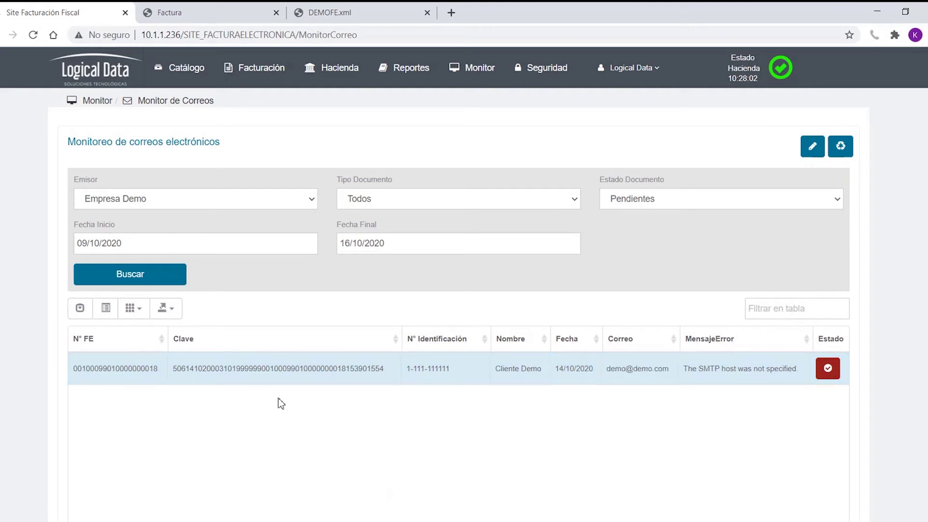
{"action": "left_click_drag", "start_coordinate": [253, 369], "coordinate": [262, 369]}
{"action": "left_click", "coordinate": [292, 371]}
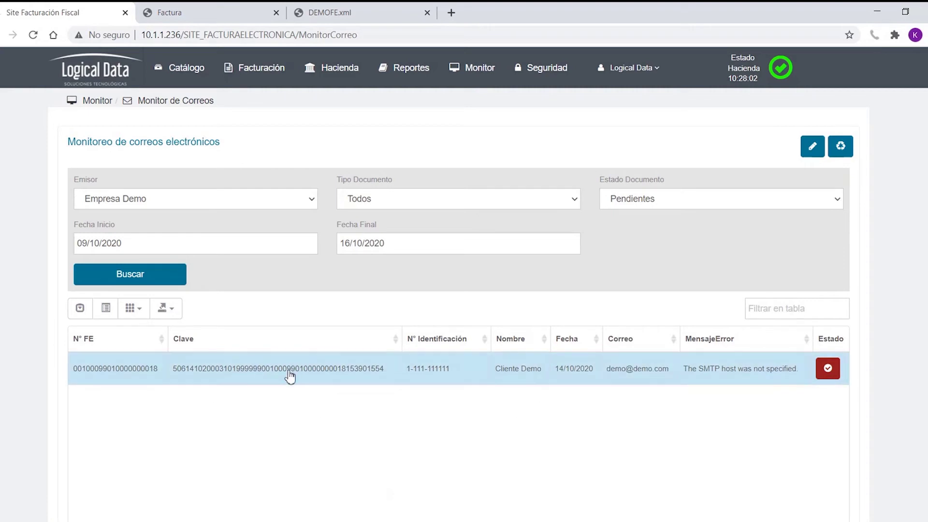
{"action": "left_click", "coordinate": [812, 154]}
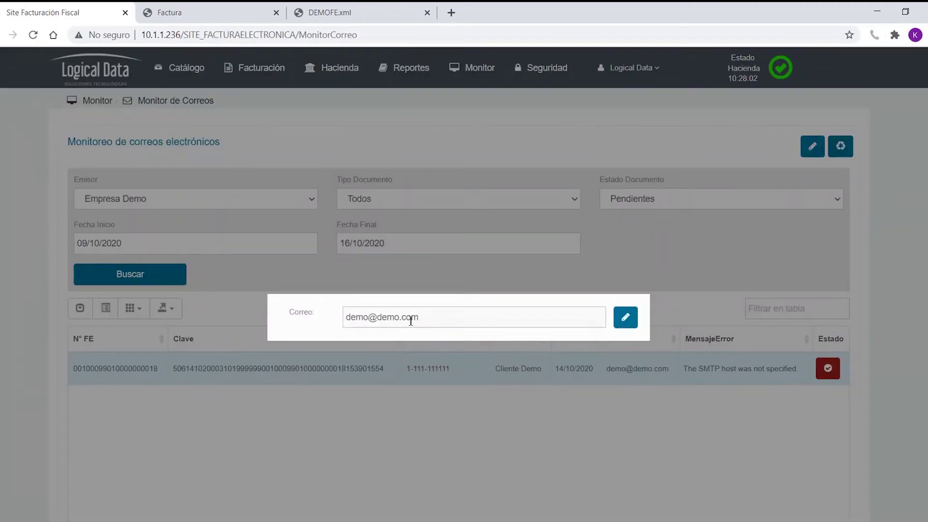
{"action": "left_click", "coordinate": [624, 319]}
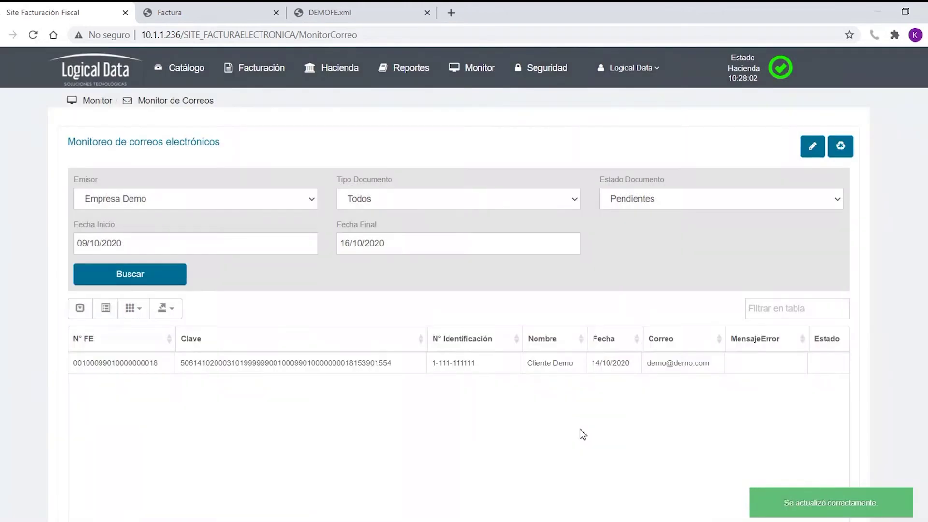
{"action": "left_click", "coordinate": [673, 363]}
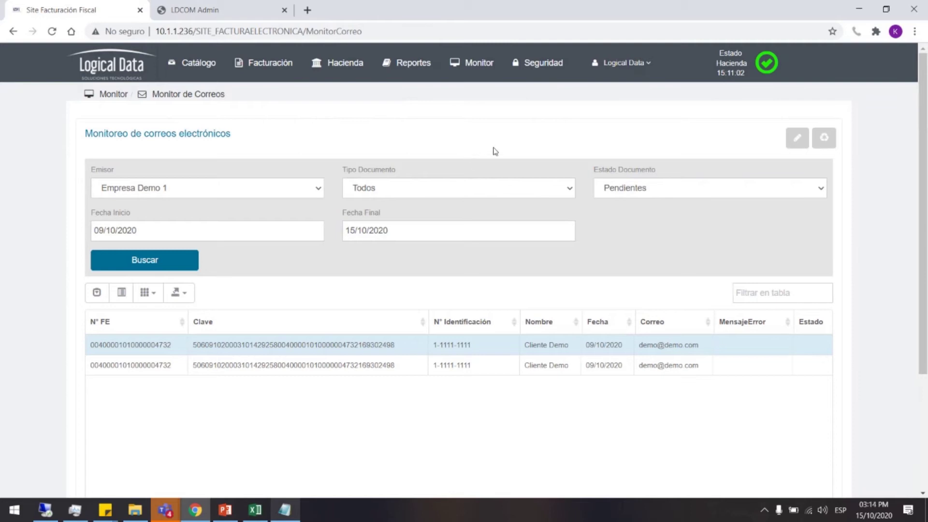
Step: Open the Reporte de Impuestos Cobrados and choose Empresa Demo 1 as the issuer for Octubre 2020
{"action": "left_click", "coordinate": [410, 76]}
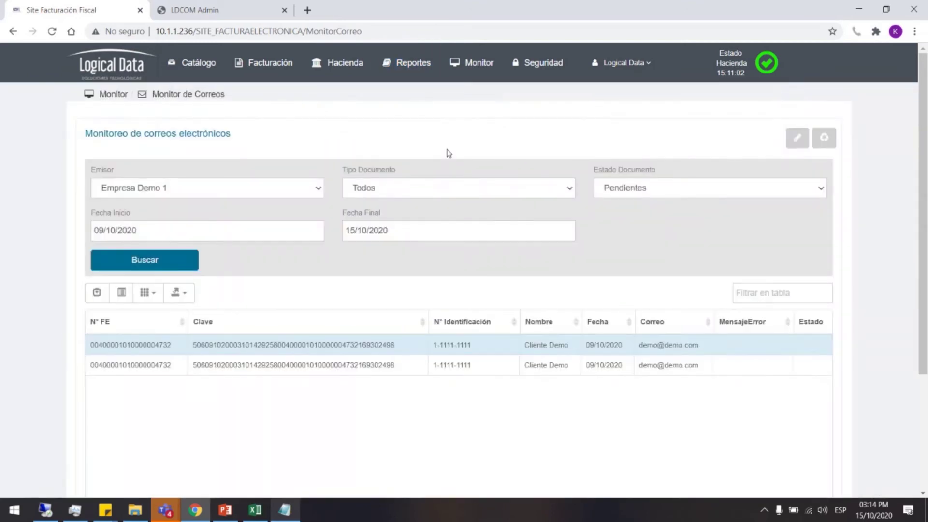
{"action": "mouse_move", "coordinate": [408, 79]}
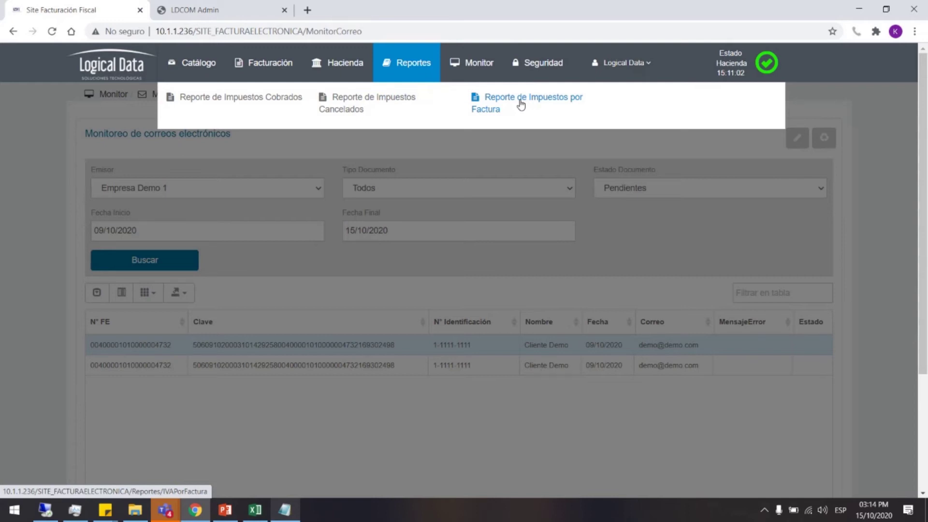
{"action": "left_click", "coordinate": [218, 98]}
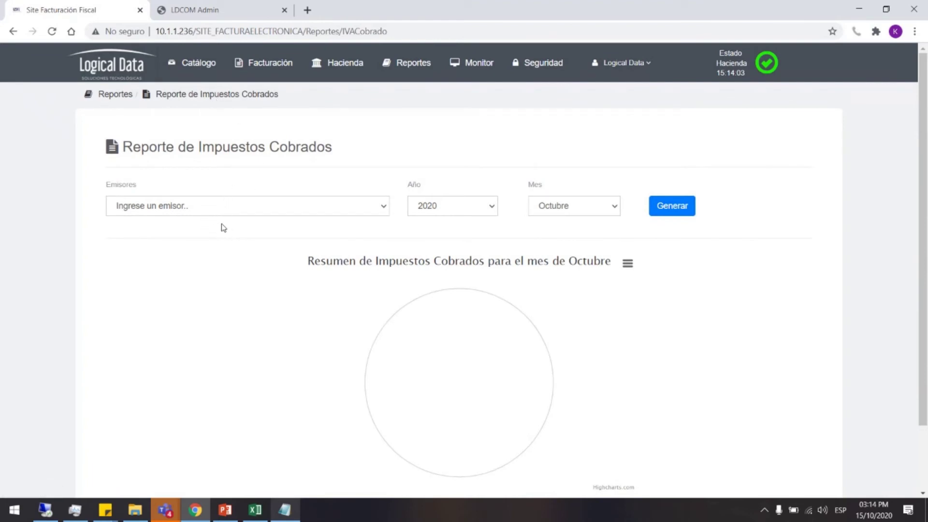
{"action": "left_click", "coordinate": [227, 210]}
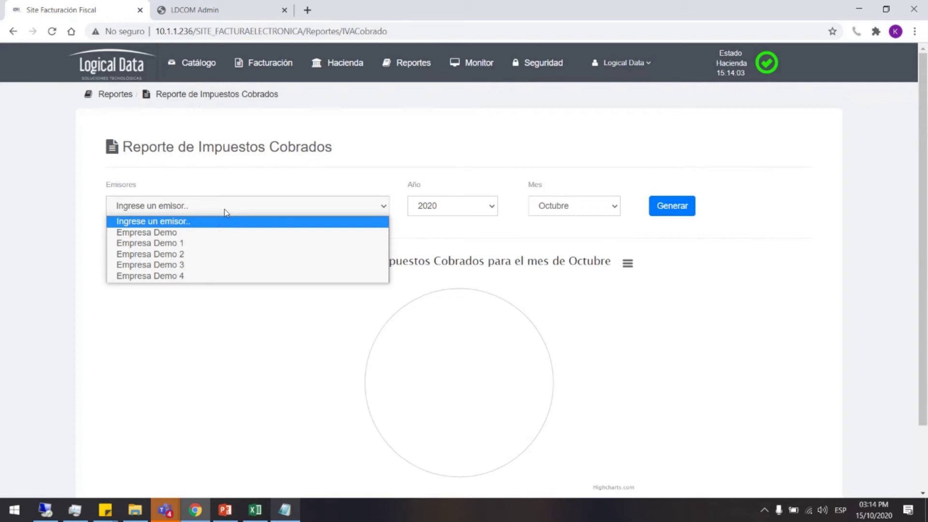
{"action": "left_click", "coordinate": [184, 243]}
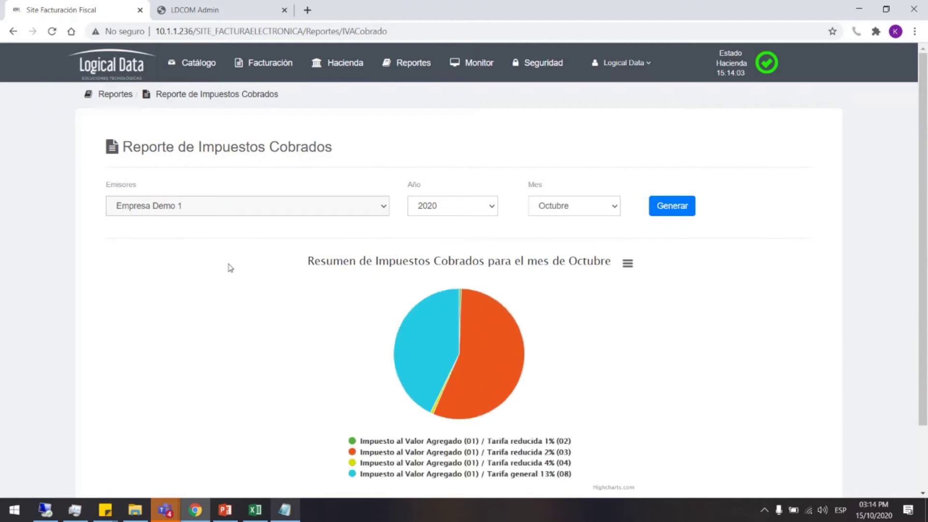
Step: Examine the value and percentage of each tax rate slice in the October collected-taxes pie chart
{"action": "scroll", "coordinate": [628, 256], "scroll_direction": "down", "scroll_amount": 1}
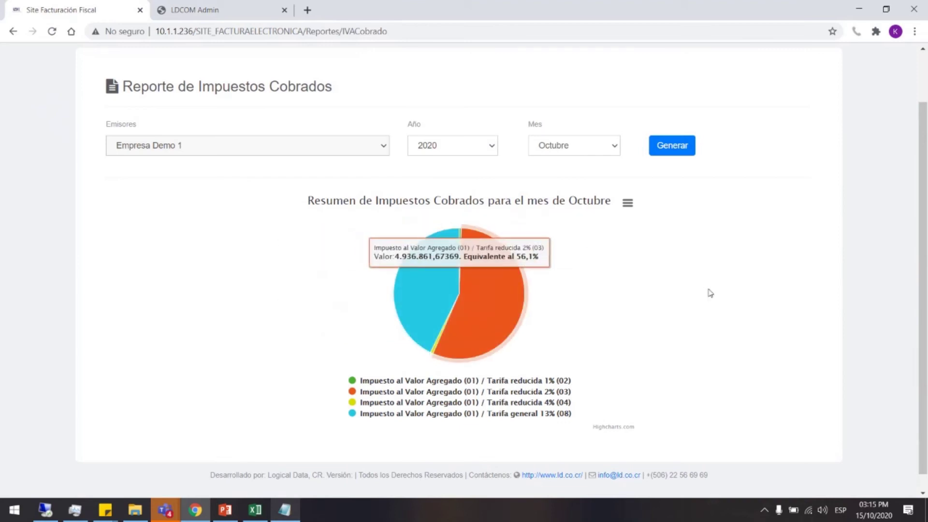
{"action": "mouse_move", "coordinate": [538, 282]}
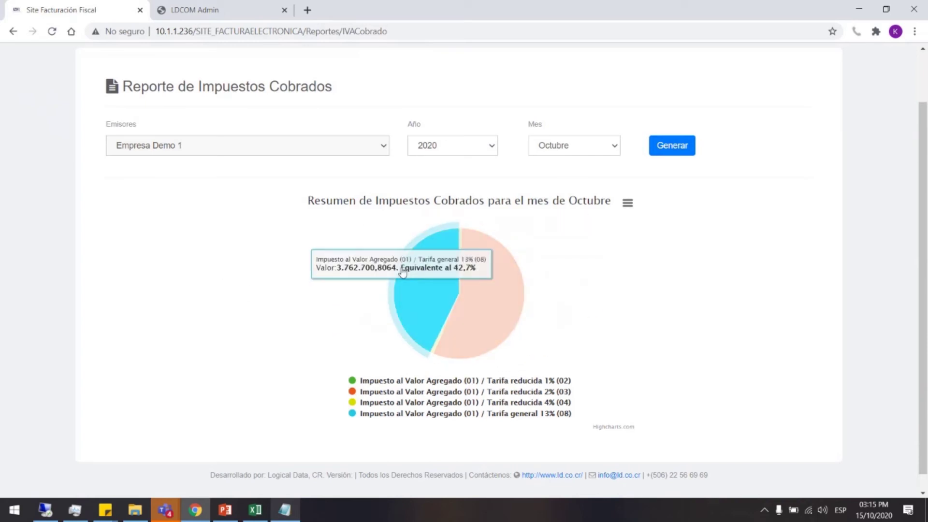
{"action": "mouse_move", "coordinate": [414, 253]}
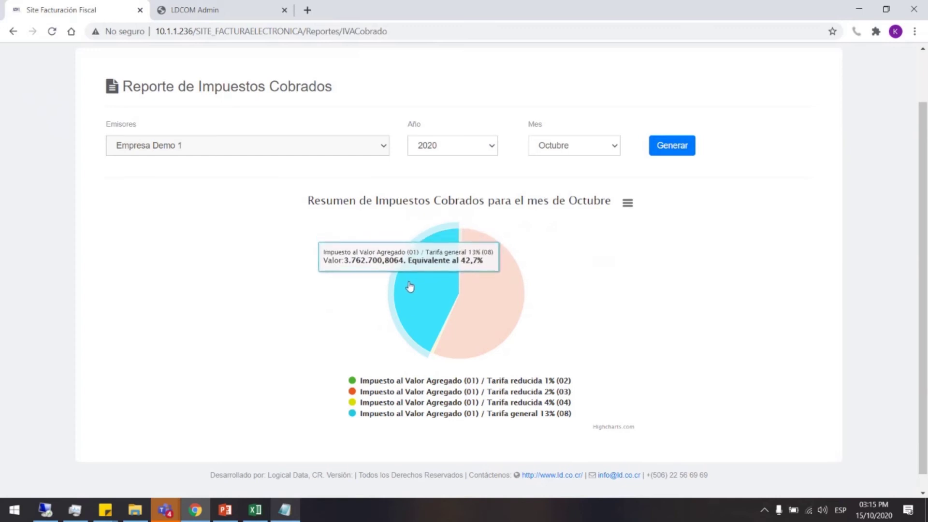
{"action": "mouse_move", "coordinate": [478, 300]}
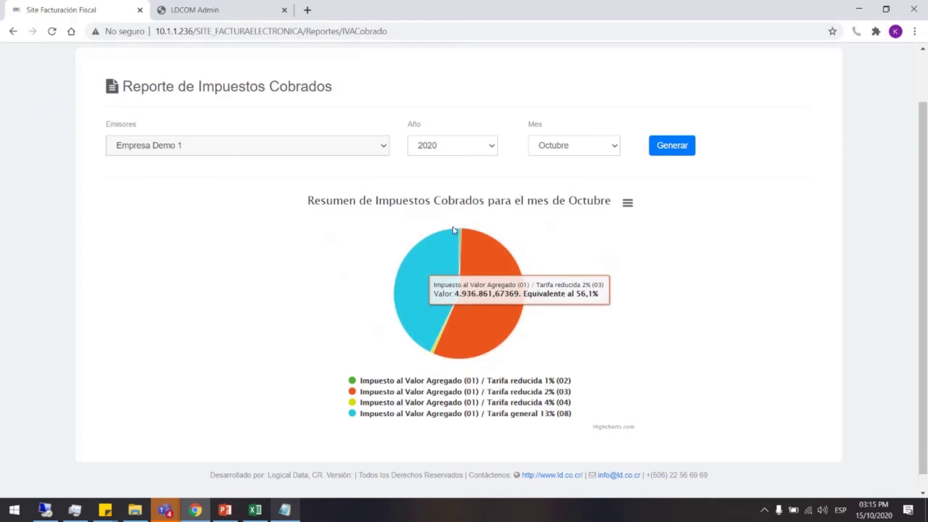
{"action": "mouse_move", "coordinate": [460, 235]}
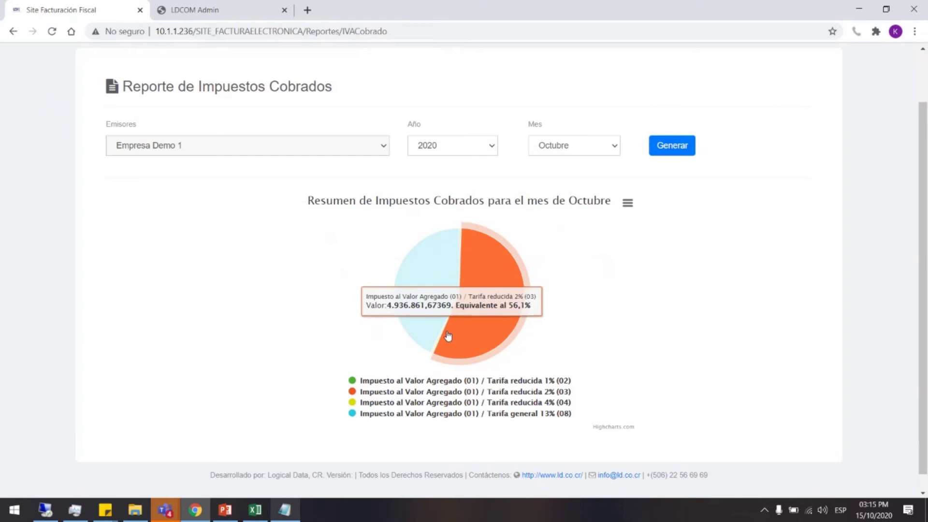
{"action": "mouse_move", "coordinate": [439, 342]}
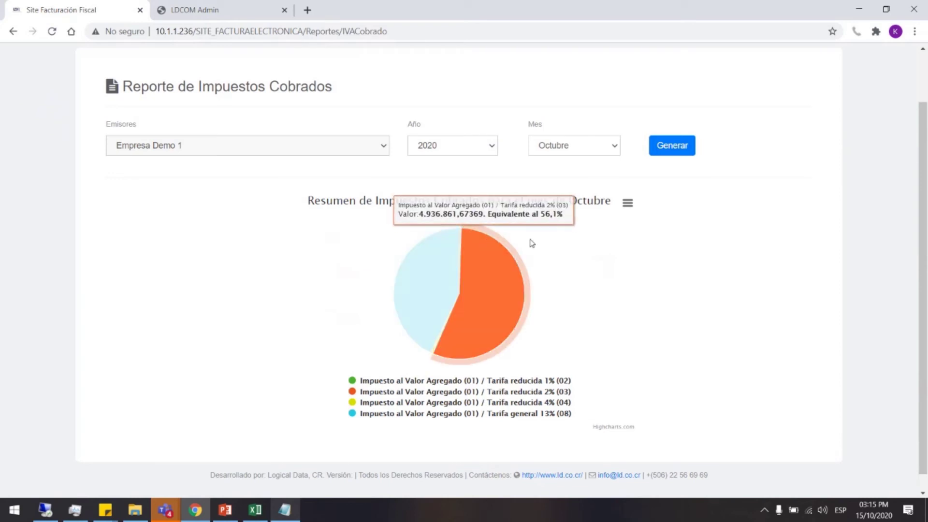
{"action": "scroll", "coordinate": [814, 270], "scroll_direction": "down", "scroll_amount": 1}
{"action": "scroll", "coordinate": [814, 270], "scroll_direction": "down", "scroll_amount": 1}
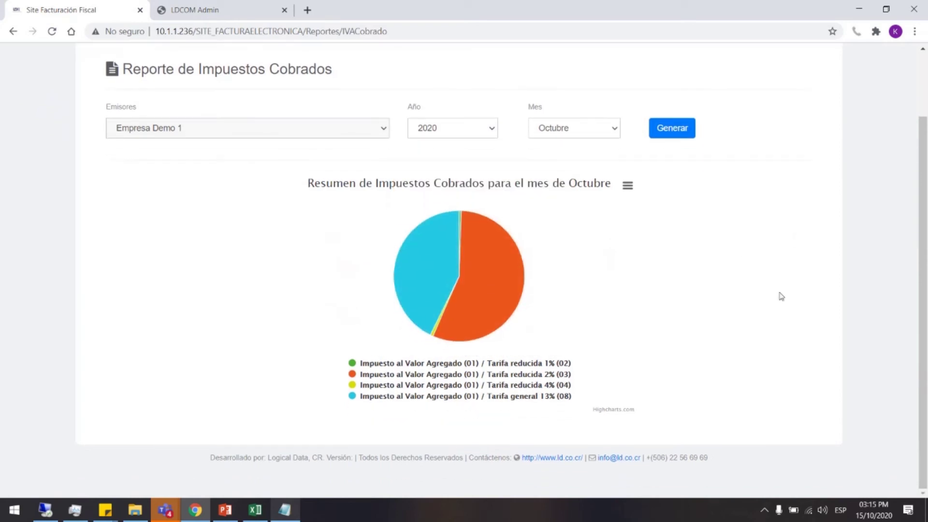
Step: Generate the October 2020 collected-taxes report for Empresa Demo 1 and open the ReporteIVACobrado workbook from the Desktop folder
{"action": "left_click", "coordinate": [679, 136]}
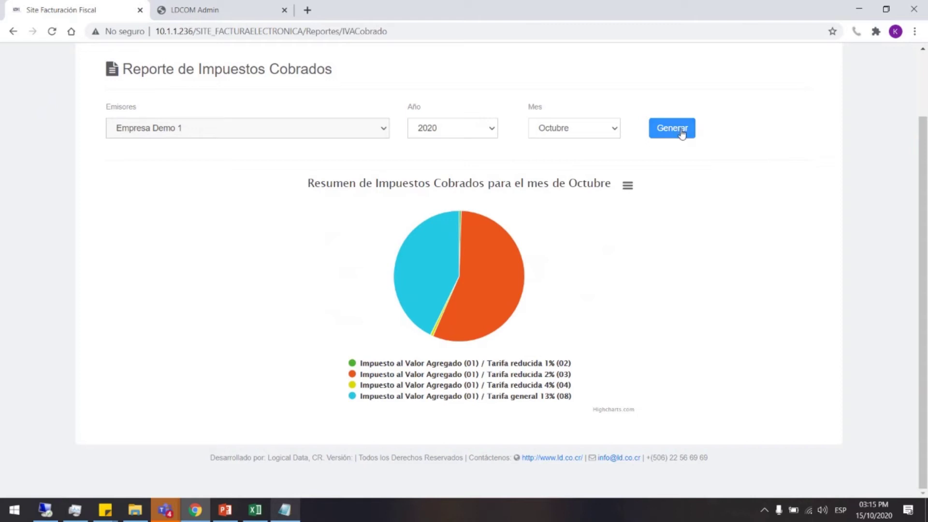
{"action": "left_click", "coordinate": [681, 134]}
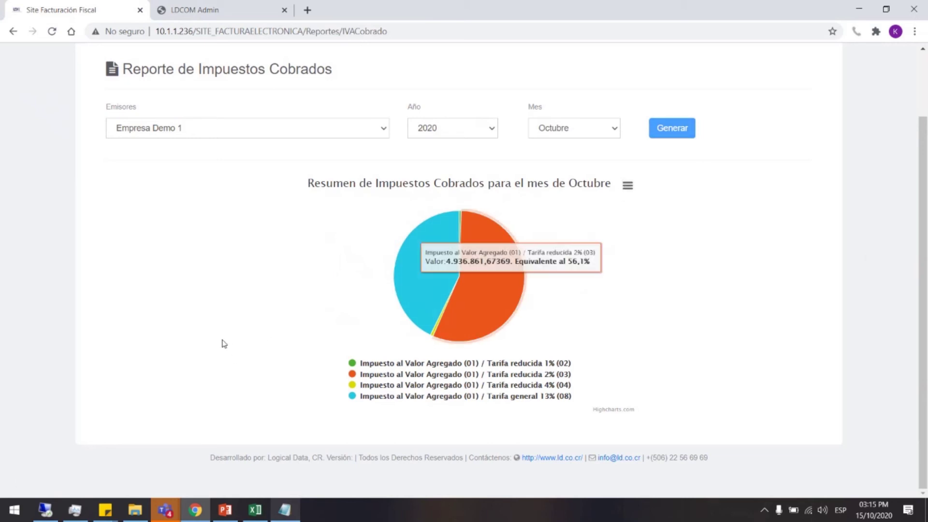
{"action": "left_click", "coordinate": [135, 511]}
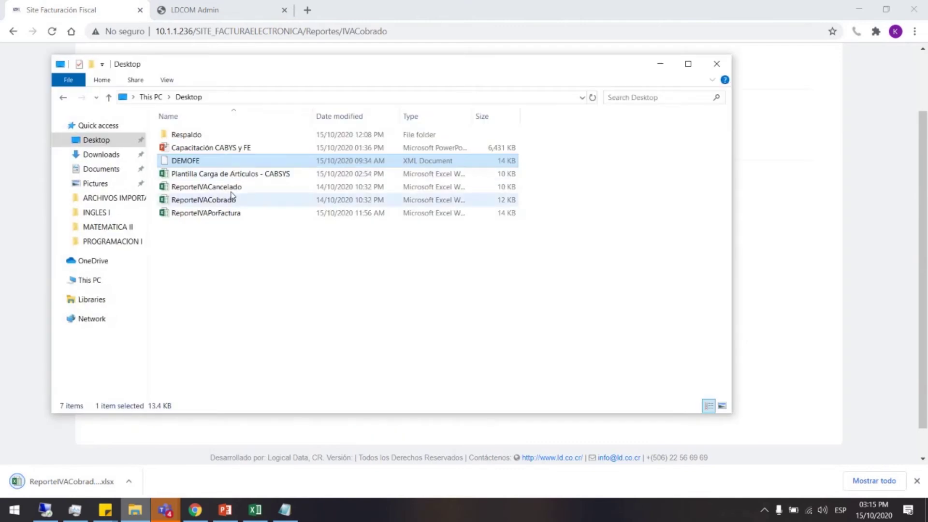
{"action": "left_click_drag", "start_coordinate": [425, 70], "coordinate": [456, 131]}
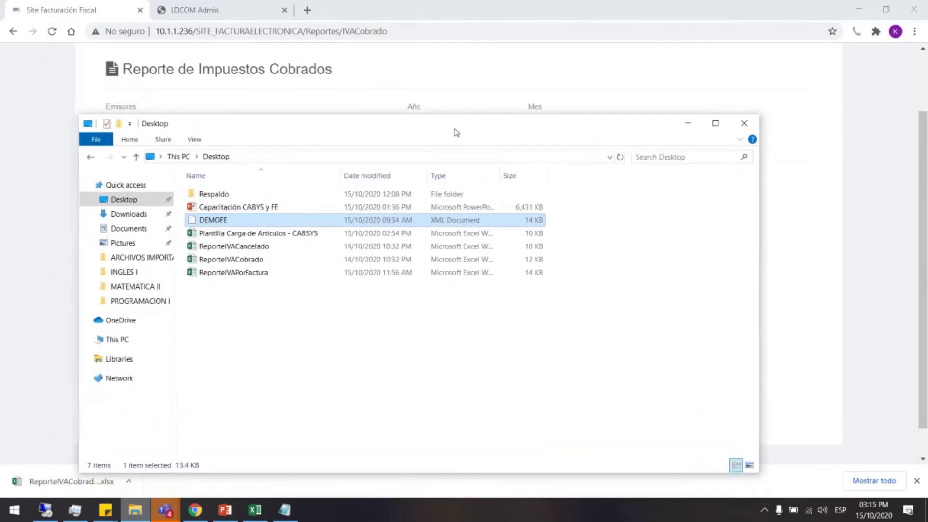
{"action": "left_click", "coordinate": [252, 261]}
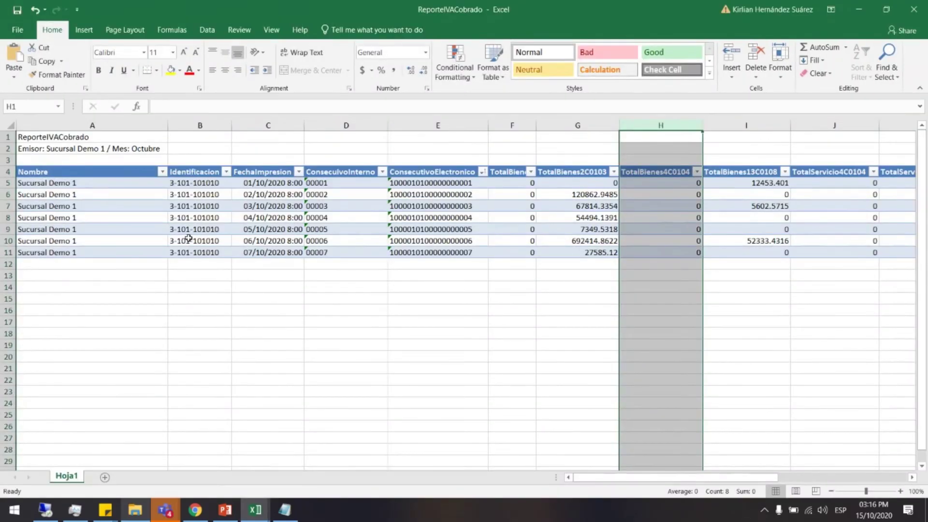
Step: Narrow the Nombre column (A) in the ReporteIVACobrado sheet so more report columns fit in view
{"action": "left_click", "coordinate": [188, 238]}
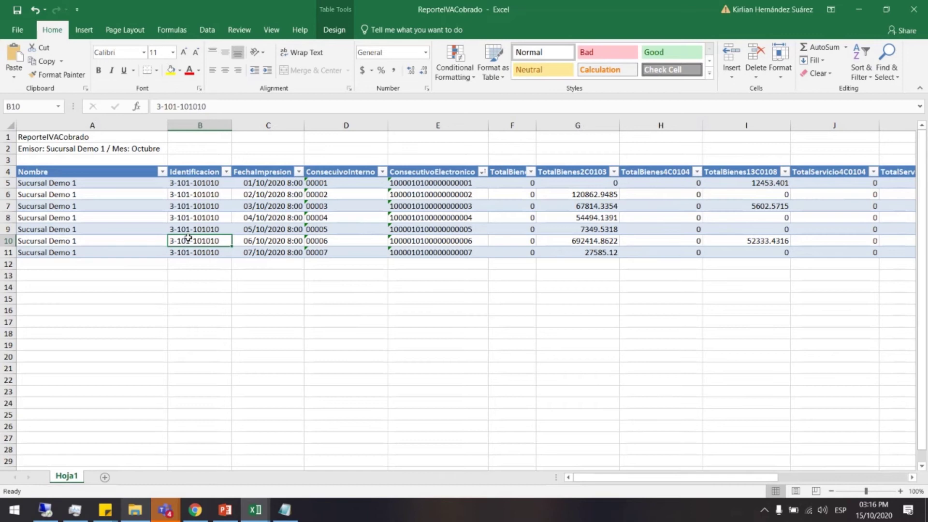
{"action": "left_click", "coordinate": [164, 218]}
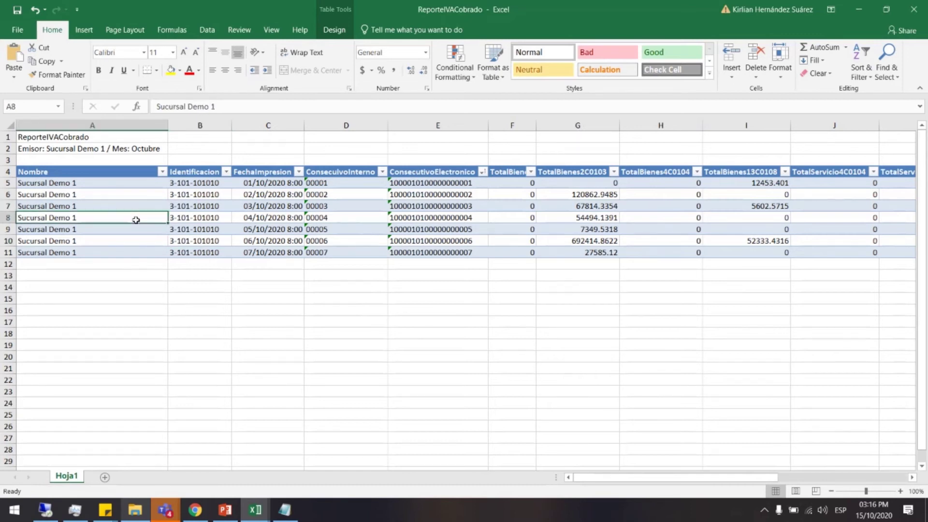
{"action": "left_click_drag", "start_coordinate": [164, 122], "coordinate": [114, 123]}
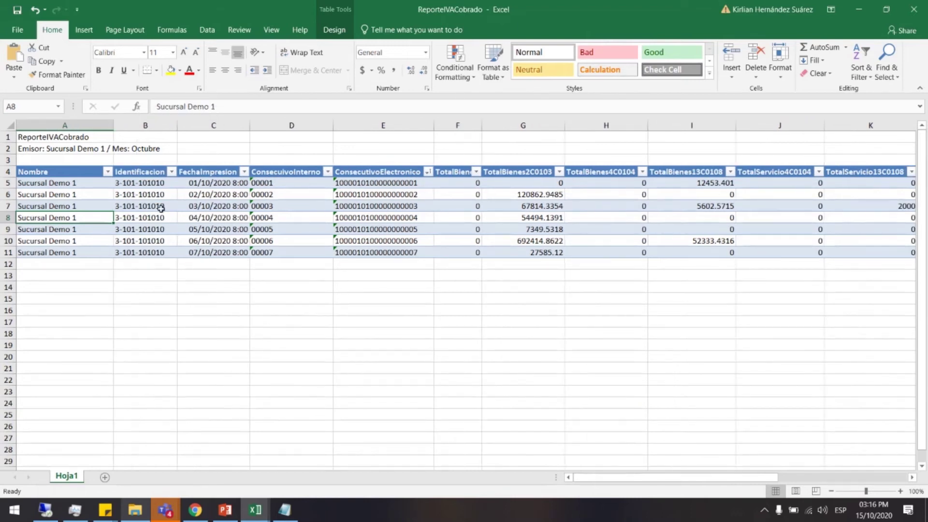
Step: Review the data rows of Nombre, Identificacion, FechaImpresion and ConsecuivoInterno by selecting each range, and slightly widen the FechaImpresion column
{"action": "left_click_drag", "start_coordinate": [46, 184], "coordinate": [82, 249]}
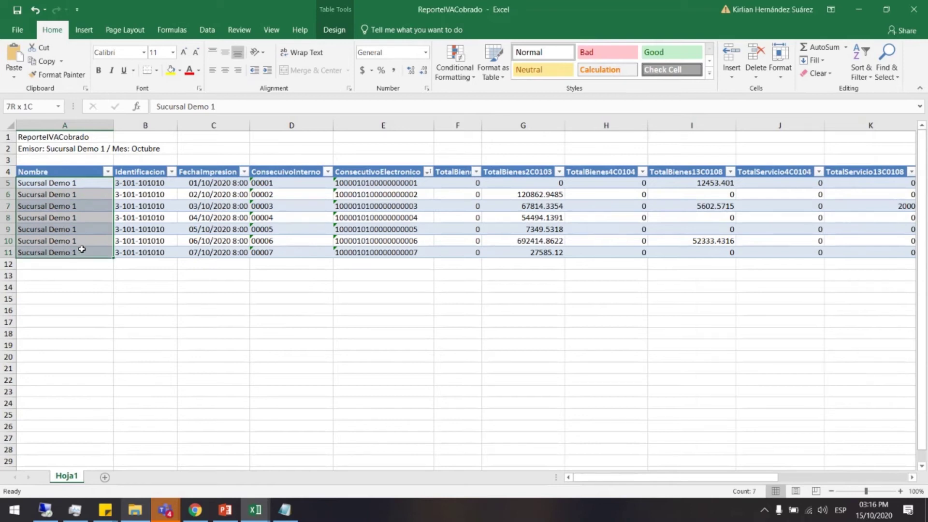
{"action": "left_click_drag", "start_coordinate": [139, 183], "coordinate": [155, 250]}
{"action": "left_click_drag", "start_coordinate": [217, 181], "coordinate": [241, 253]}
{"action": "left_click_drag", "start_coordinate": [249, 125], "coordinate": [257, 125]}
{"action": "left_click_drag", "start_coordinate": [297, 182], "coordinate": [306, 252]}
Step: Select the ConsecutivoElectronico rows, widen column F to reveal more of its header, and select its values in rows 5 to 9
{"action": "left_click_drag", "start_coordinate": [648, 480], "coordinate": [677, 479]}
{"action": "left_click_drag", "start_coordinate": [238, 185], "coordinate": [252, 254]}
{"action": "left_click_drag", "start_coordinate": [325, 130], "coordinate": [349, 127]}
{"action": "left_click_drag", "start_coordinate": [313, 183], "coordinate": [322, 228]}
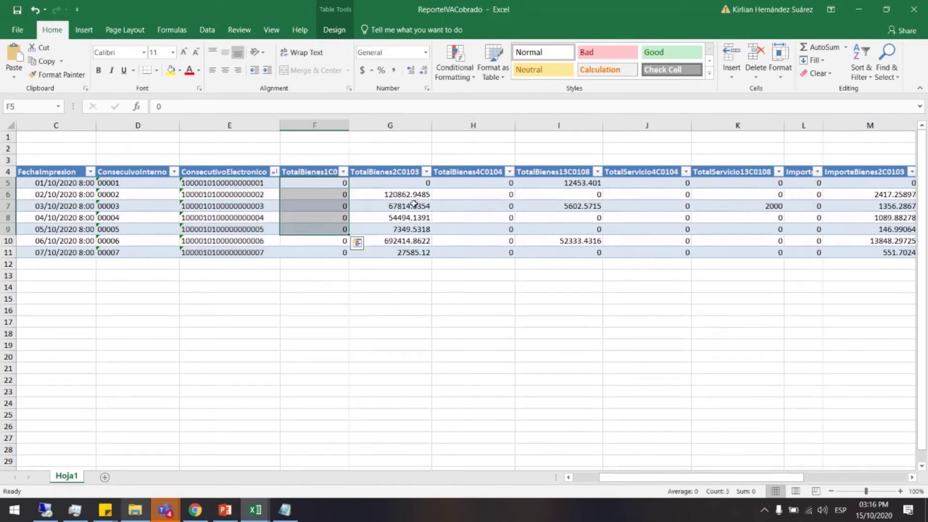
Step: Examine the goods totals in the TotalBienes2C0103, TotalBienes4C0104 and TotalBienes13C0108 columns by selecting their data cells
{"action": "left_click", "coordinate": [388, 181]}
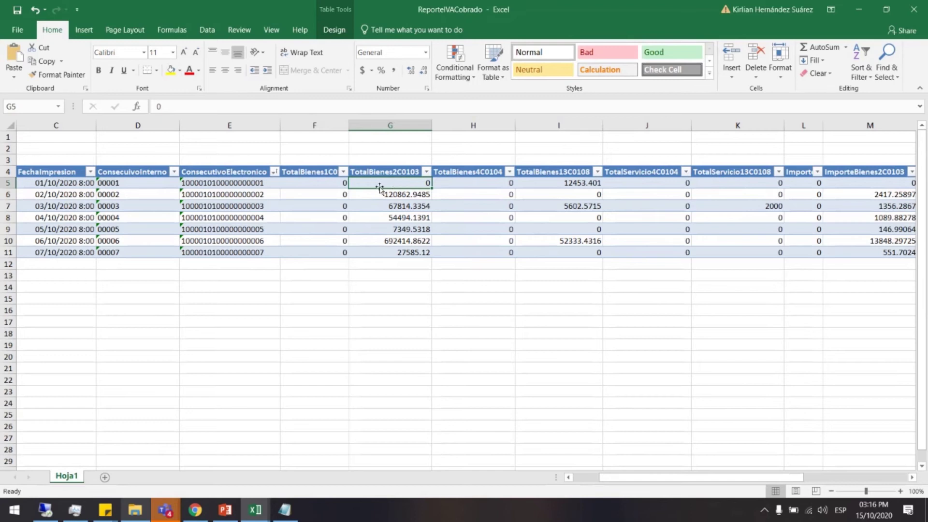
{"action": "left_click_drag", "start_coordinate": [389, 183], "coordinate": [389, 242]}
{"action": "left_click", "coordinate": [409, 208]}
{"action": "left_click_drag", "start_coordinate": [484, 185], "coordinate": [570, 253]}
{"action": "left_click", "coordinate": [570, 194]}
{"action": "left_click_drag", "start_coordinate": [571, 182], "coordinate": [574, 241]}
Step: Examine the tax amounts in the ImporteBienes2C0103 and ImporteBienes13C0108 columns by selecting rows 5 to 11 of each
{"action": "left_click_drag", "start_coordinate": [704, 477], "coordinate": [742, 477]}
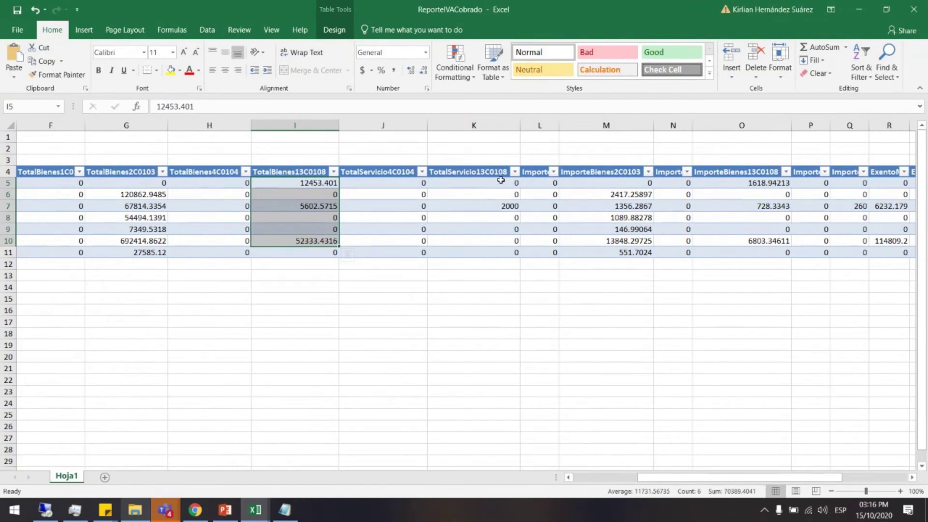
{"action": "left_click_drag", "start_coordinate": [609, 183], "coordinate": [611, 253]}
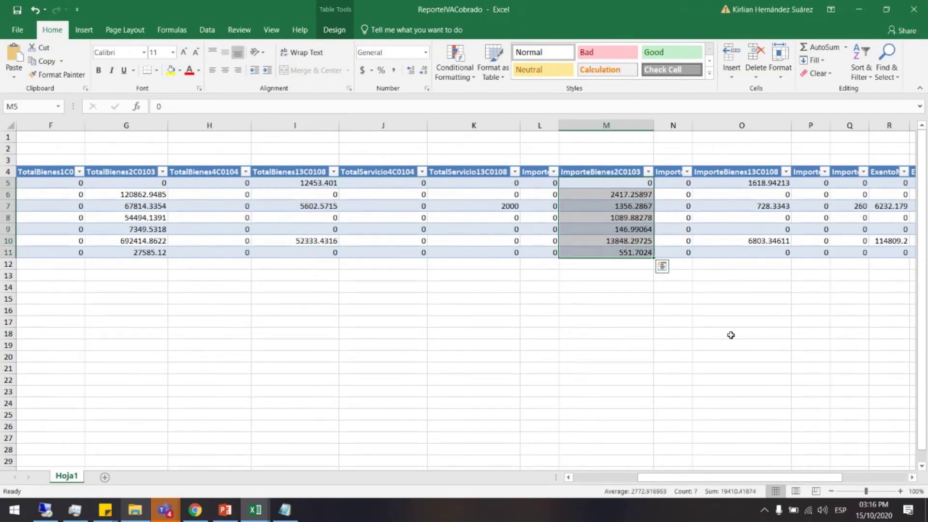
{"action": "left_click_drag", "start_coordinate": [775, 478], "coordinate": [789, 480]}
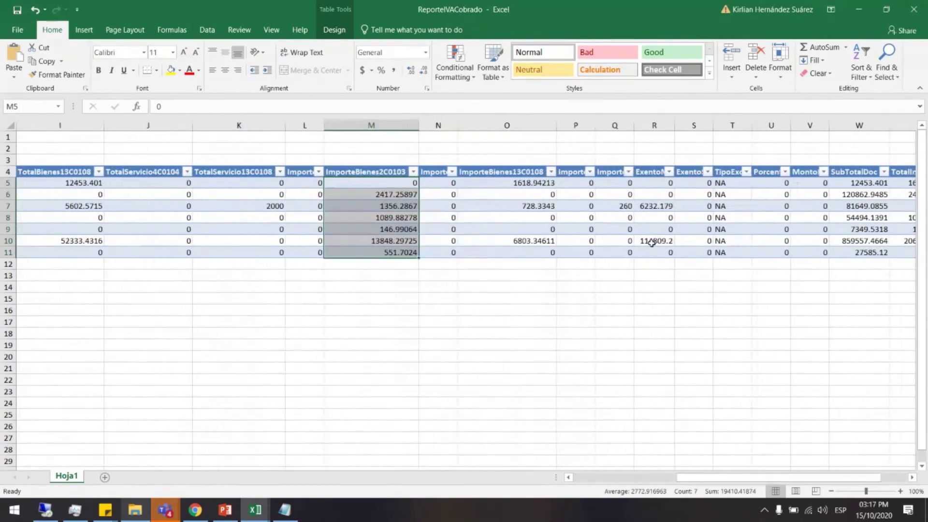
{"action": "left_click_drag", "start_coordinate": [526, 182], "coordinate": [539, 253]}
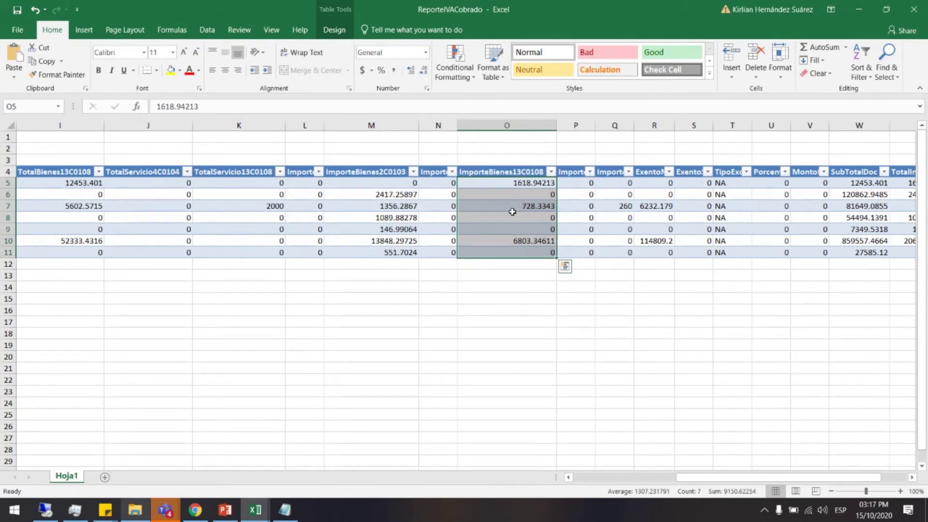
Step: Widen column R to show the full ExentoMercaderia header and select its values in rows 5 to 11
{"action": "left_click_drag", "start_coordinate": [769, 479], "coordinate": [781, 478]}
{"action": "left_click_drag", "start_coordinate": [587, 127], "coordinate": [638, 129]}
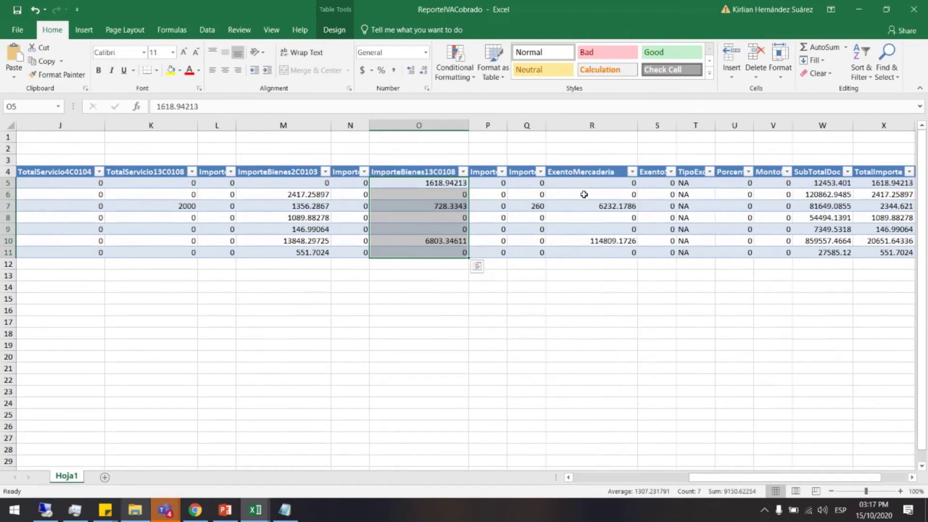
{"action": "left_click_drag", "start_coordinate": [601, 184], "coordinate": [601, 253]}
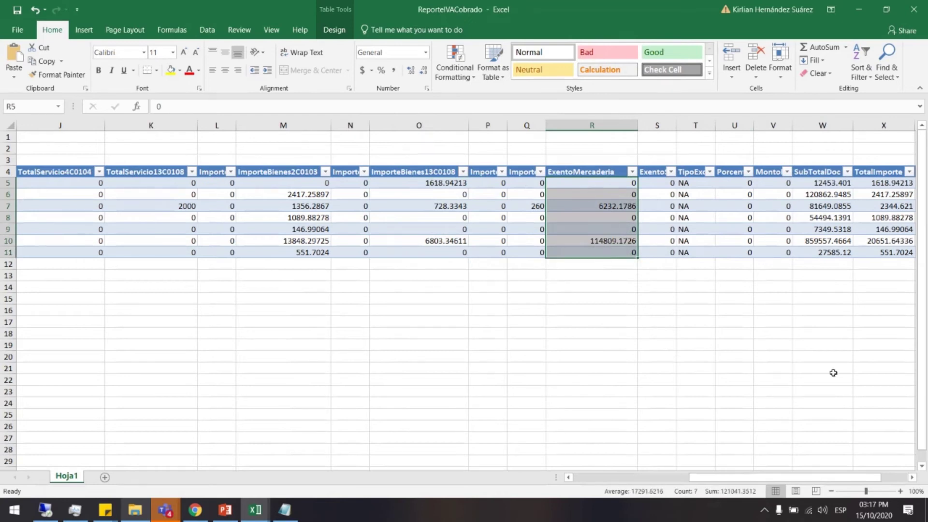
{"action": "left_click_drag", "start_coordinate": [791, 481], "coordinate": [813, 481]}
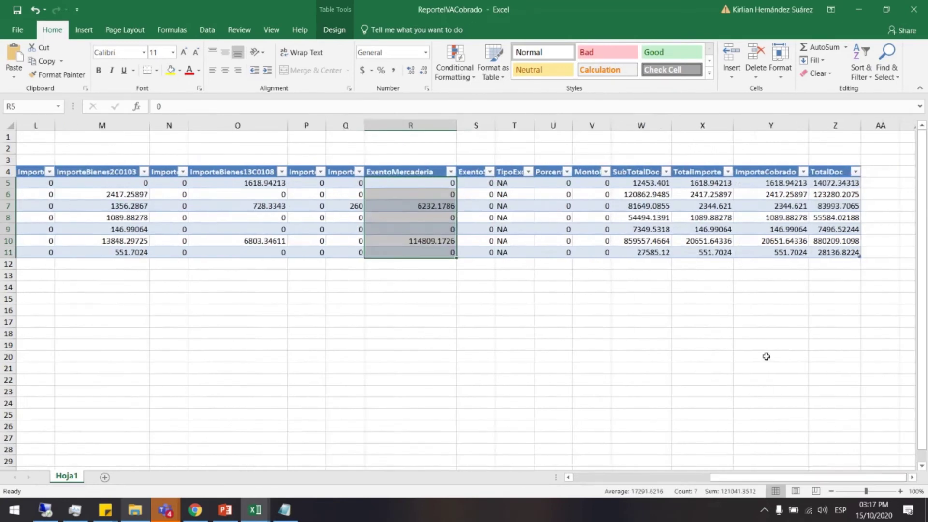
Step: Widen column T to show the full TipoExonera header, then examine its values in rows 5 to 11 and the first cell of column U
{"action": "left_click_drag", "start_coordinate": [530, 123], "coordinate": [552, 124]}
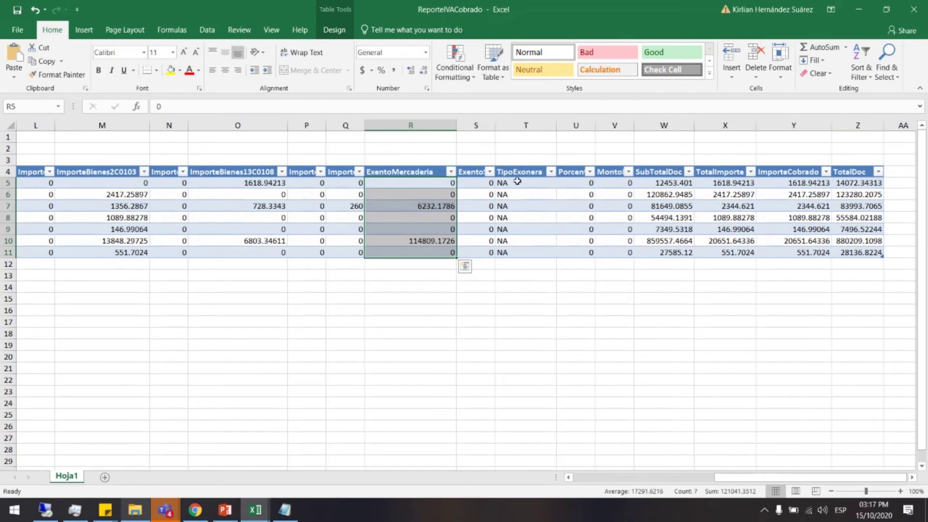
{"action": "left_click_drag", "start_coordinate": [530, 183], "coordinate": [537, 253]}
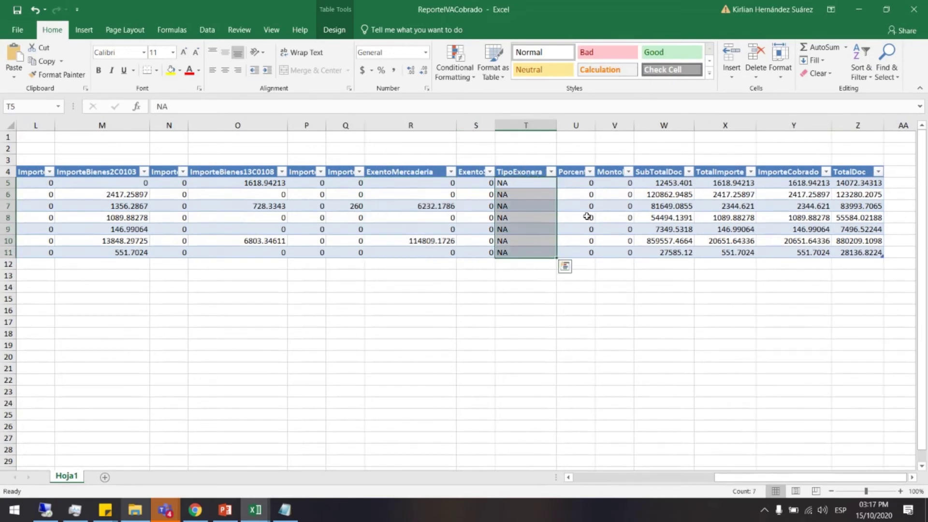
{"action": "left_click", "coordinate": [560, 185]}
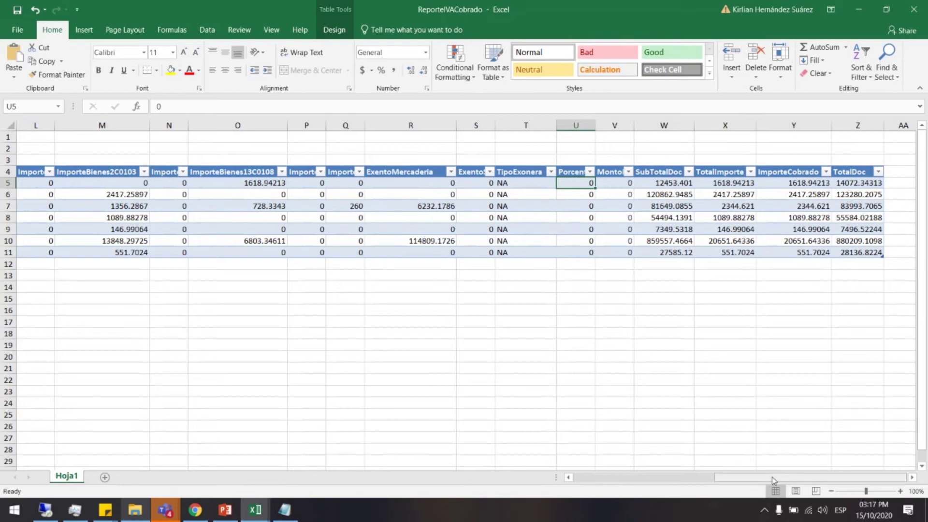
Step: Fit column W to its contents and examine the first-row values of SubTotalDoc, TotalImporte, ImporteCobrado and TotalDoc
{"action": "left_click", "coordinate": [912, 478]}
{"action": "left_click", "coordinate": [913, 478]}
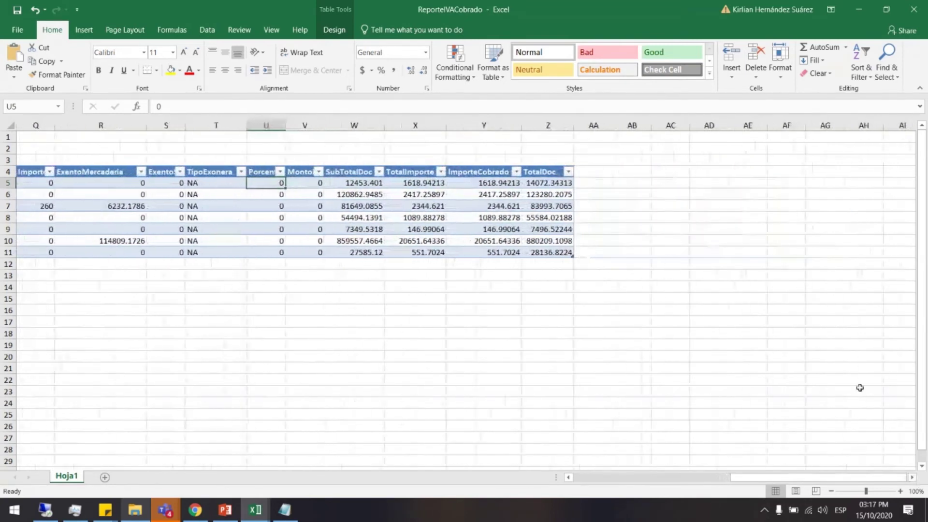
{"action": "double_click", "coordinate": [386, 125]}
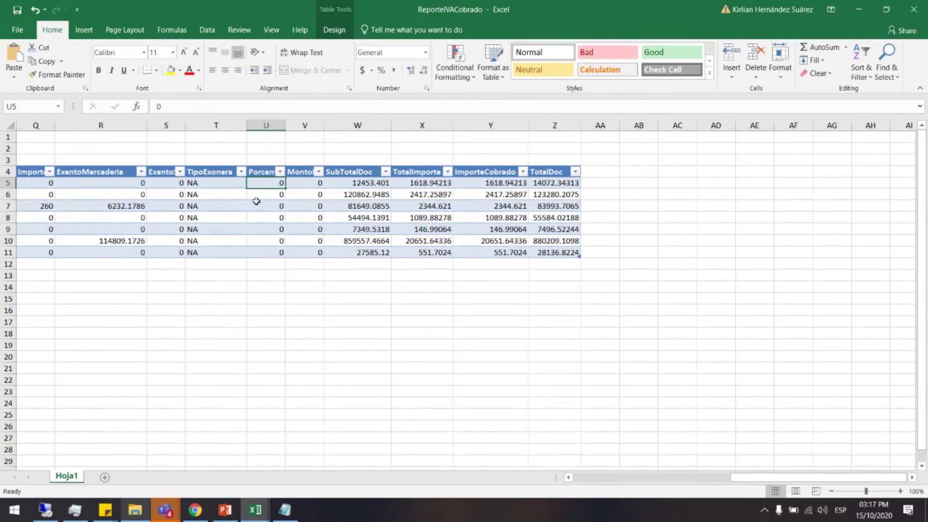
{"action": "left_click_drag", "start_coordinate": [365, 184], "coordinate": [425, 241]}
{"action": "left_click", "coordinate": [416, 184]}
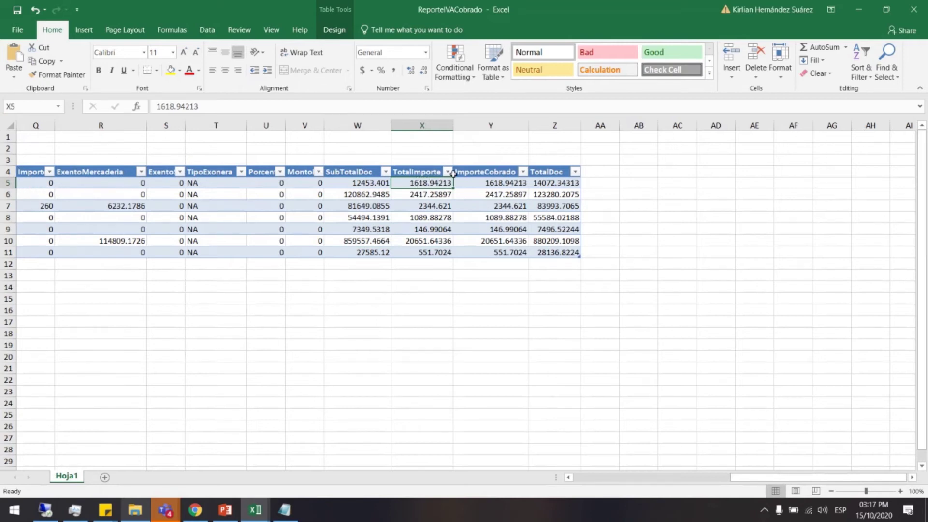
{"action": "left_click", "coordinate": [508, 186]}
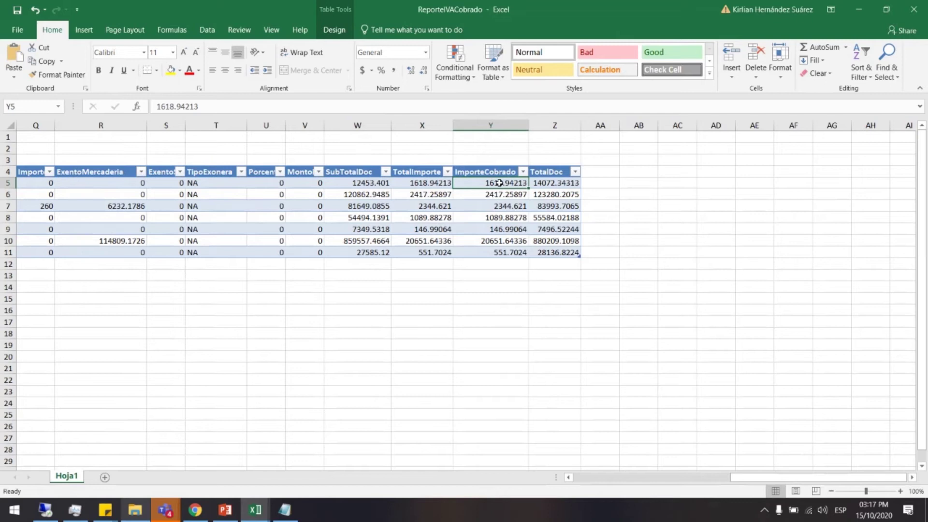
{"action": "left_click", "coordinate": [559, 183]}
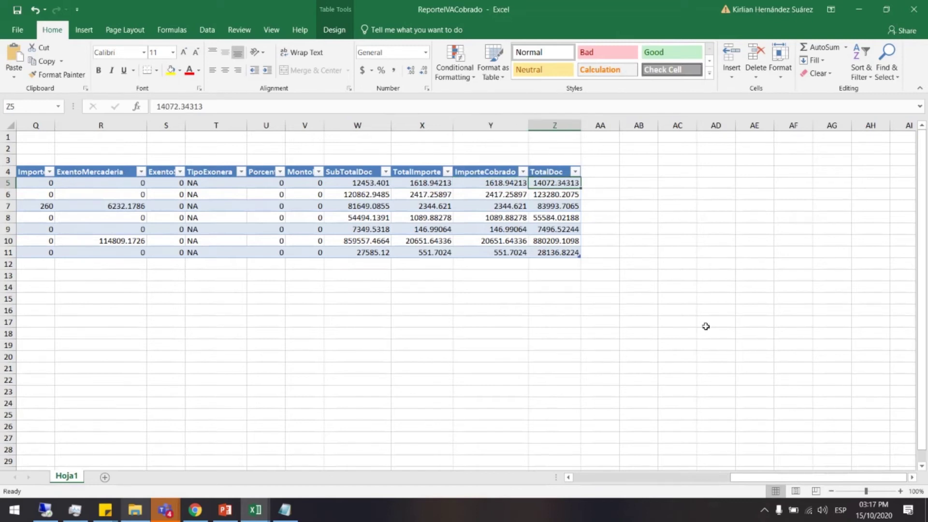
Step: Return to the beginning of the report table and narrow column D, just before ConsecutivoElectronico
{"action": "left_click_drag", "start_coordinate": [880, 477], "coordinate": [747, 466]}
{"action": "left_click_drag", "start_coordinate": [340, 125], "coordinate": [315, 125]}
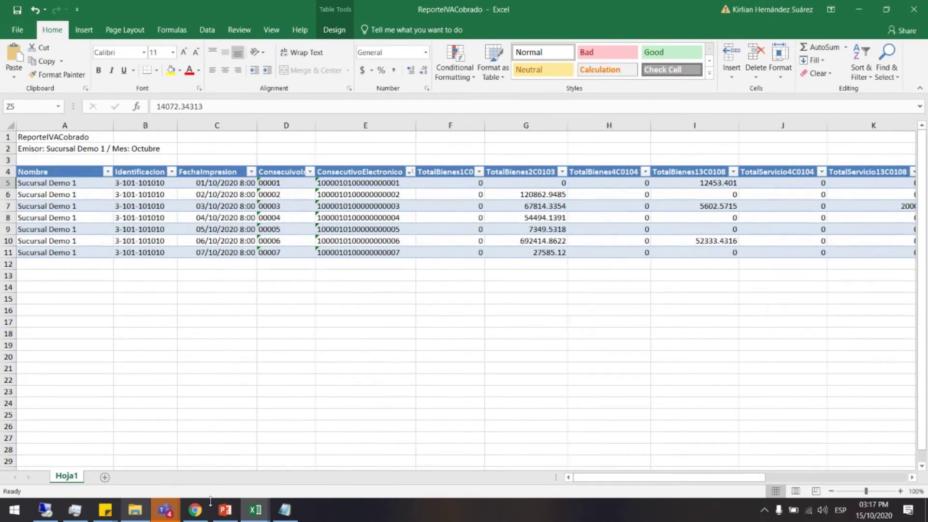
Step: Switch to Chrome, return to the Reporte de Impuestos Cobrados page and dismiss the downloads bar
{"action": "left_click", "coordinate": [195, 510]}
{"action": "left_click", "coordinate": [245, 99]}
{"action": "scroll", "coordinate": [251, 110], "scroll_direction": "up", "scroll_amount": 2}
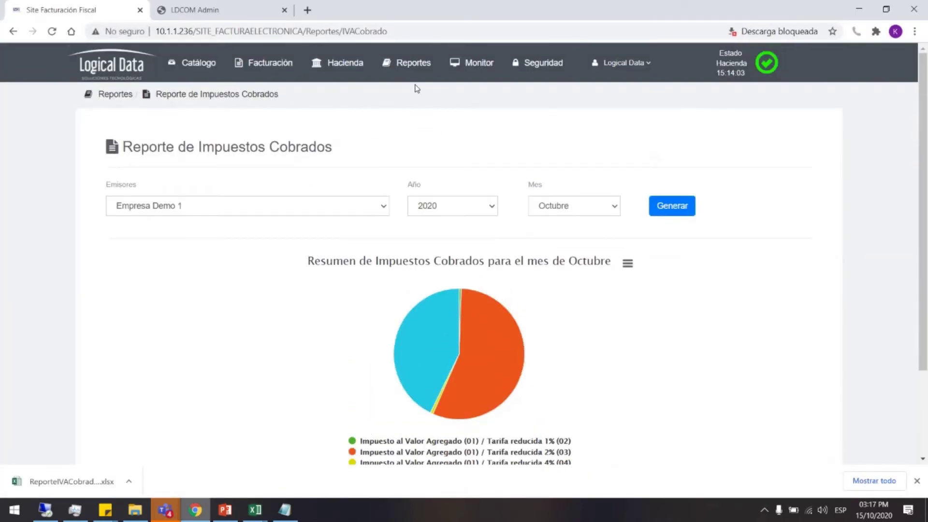
{"action": "mouse_move", "coordinate": [414, 65]}
{"action": "left_click", "coordinate": [246, 102]}
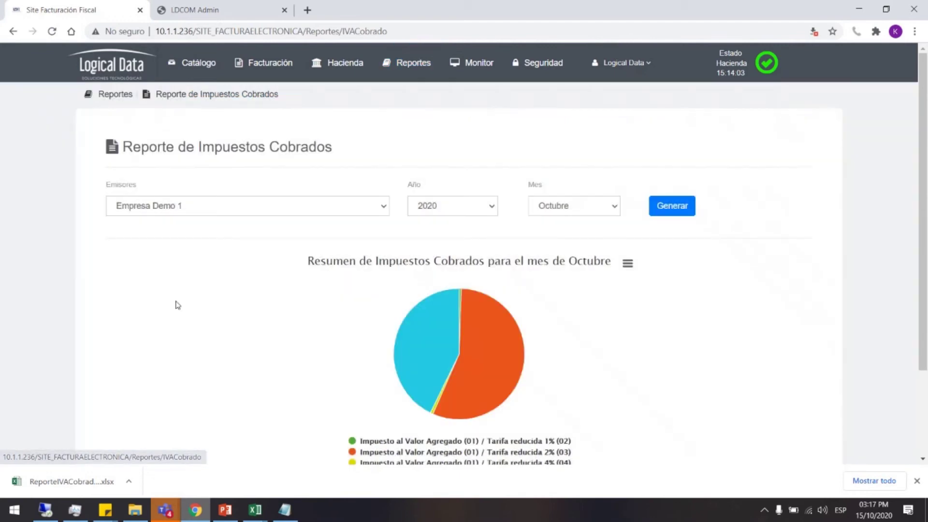
{"action": "left_click", "coordinate": [917, 482]}
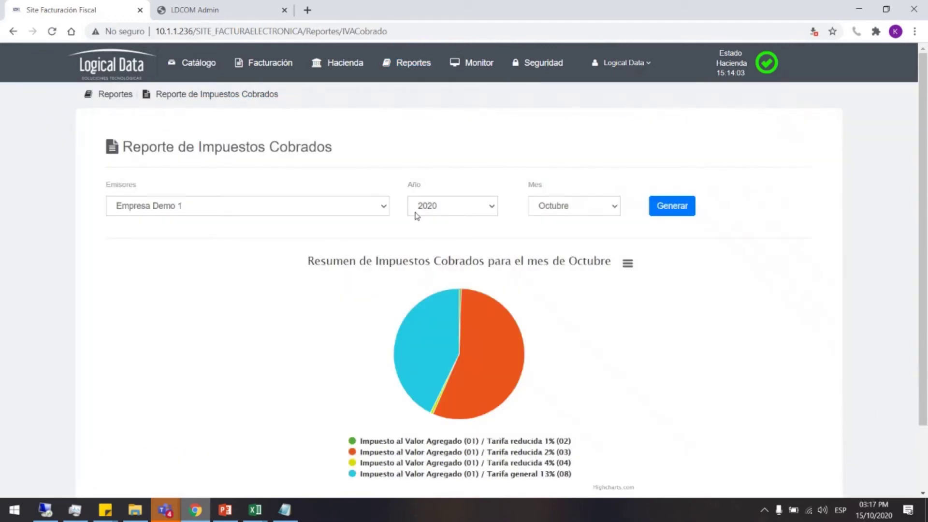
Step: Keep the year 2020, set the collected-taxes report's month to Setiembre and look over its summary chart
{"action": "left_click", "coordinate": [491, 206]}
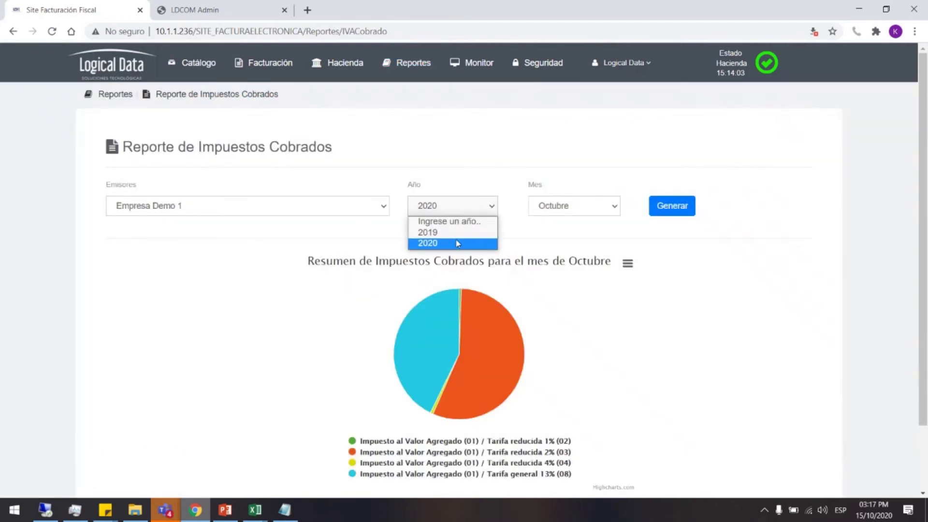
{"action": "left_click", "coordinate": [578, 214]}
{"action": "left_click", "coordinate": [575, 319]}
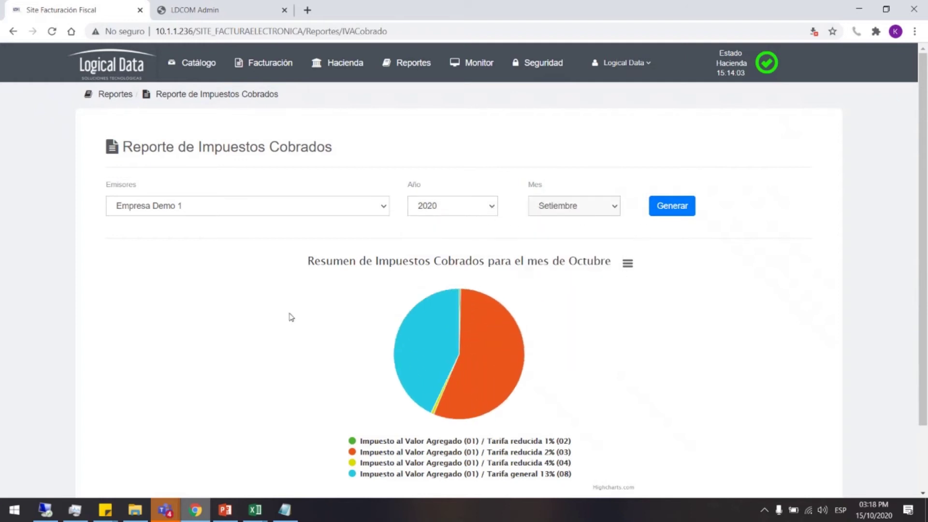
{"action": "scroll", "coordinate": [206, 288], "scroll_direction": "down", "scroll_amount": 1}
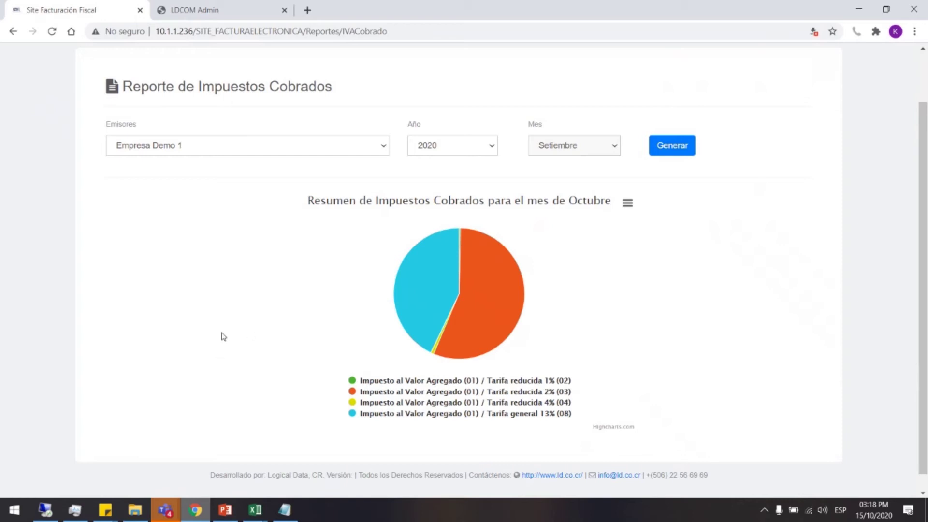
{"action": "scroll", "coordinate": [213, 340], "scroll_direction": "up", "scroll_amount": 1}
Step: Open the Reporte de Impuestos Cancelados and choose Empresa Demo 1 as the issuer
{"action": "left_click", "coordinate": [403, 68]}
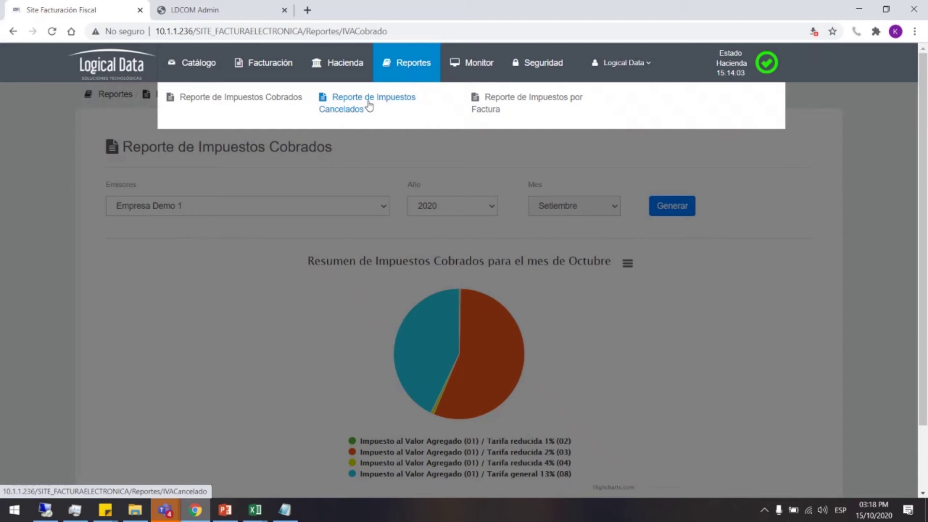
{"action": "left_click", "coordinate": [369, 105]}
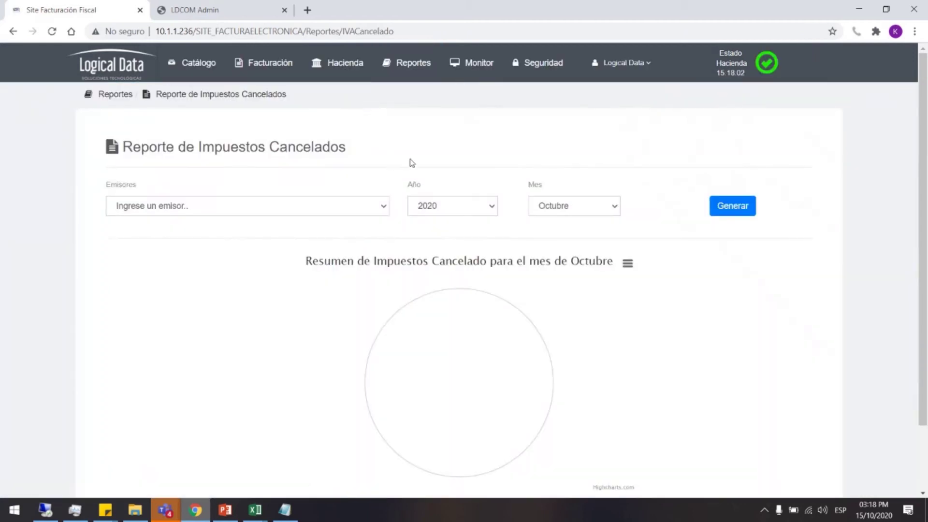
{"action": "left_click", "coordinate": [178, 219]}
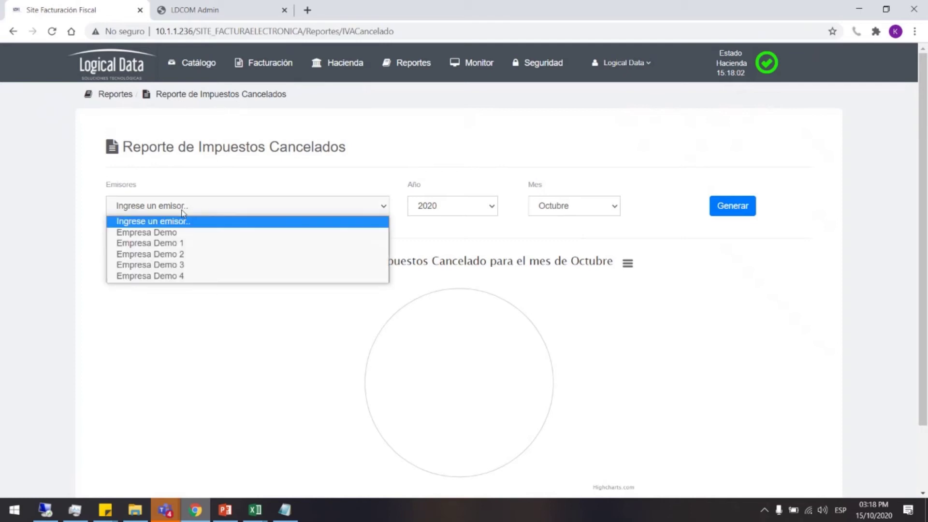
{"action": "left_click", "coordinate": [197, 243]}
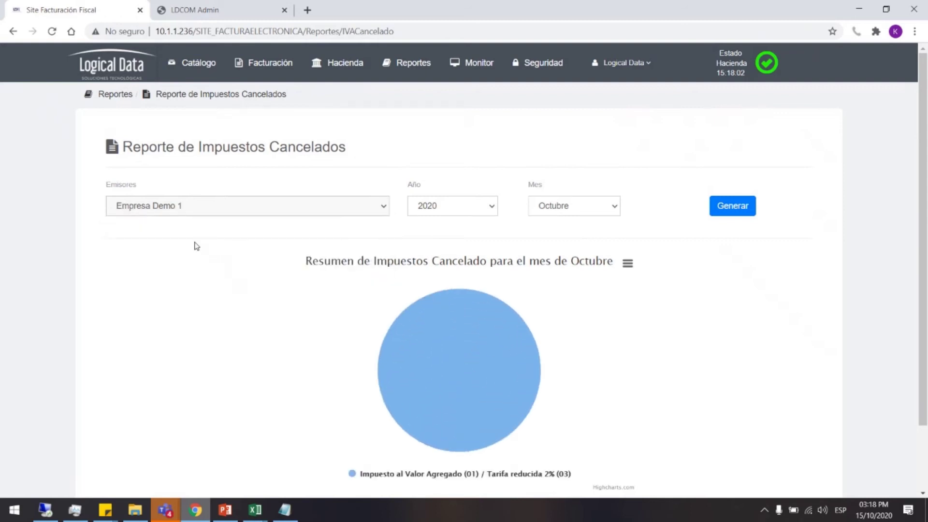
Step: Compare the cancelled-taxes chart for different months, including Agosto and Julio, and leave the month set to Marzo
{"action": "left_click", "coordinate": [587, 216]}
{"action": "left_click", "coordinate": [575, 310]}
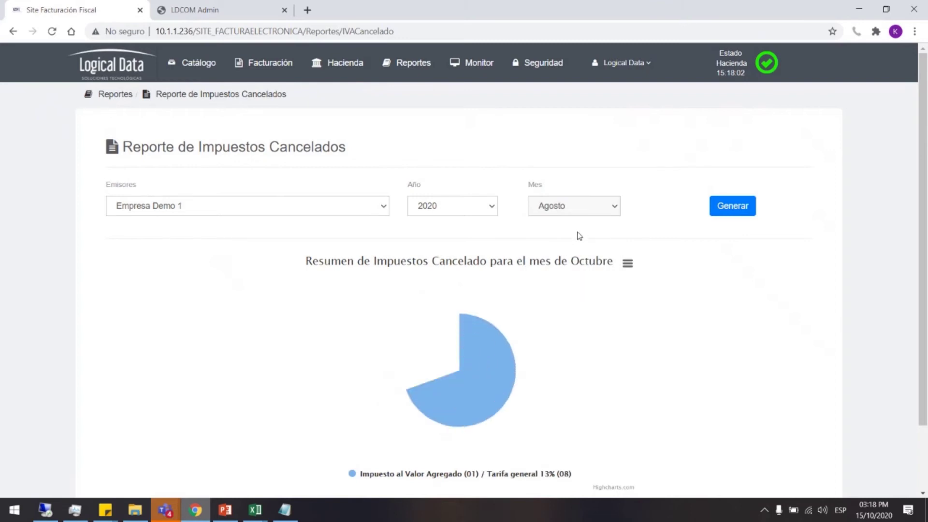
{"action": "left_click", "coordinate": [588, 207]}
{"action": "left_click", "coordinate": [582, 297]}
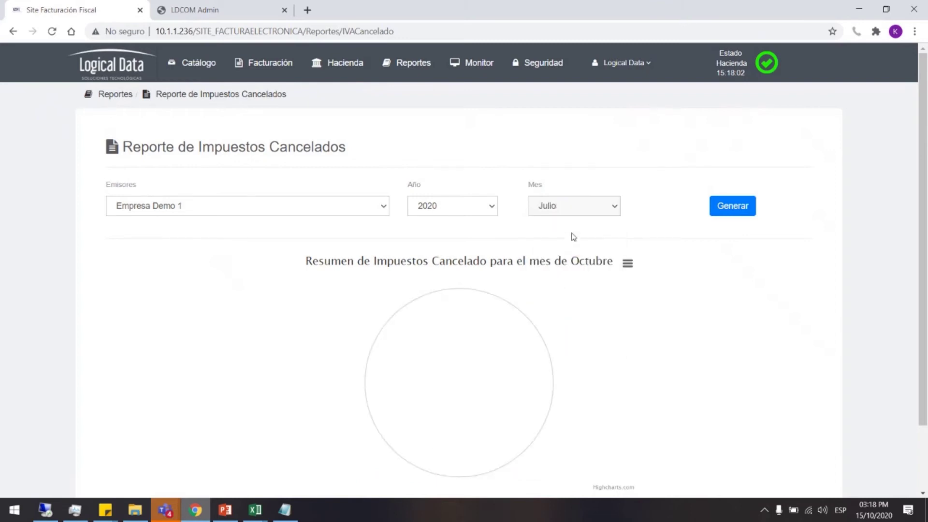
{"action": "left_click", "coordinate": [583, 214]}
{"action": "left_click", "coordinate": [551, 276]}
{"action": "left_click", "coordinate": [569, 208]}
{"action": "left_click", "coordinate": [558, 255]}
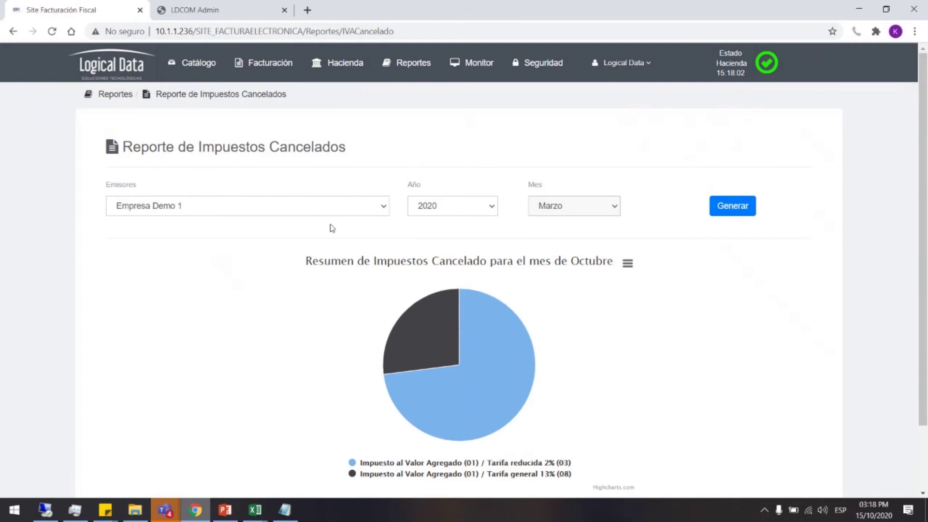
{"action": "scroll", "coordinate": [332, 228], "scroll_direction": "down", "scroll_amount": 2}
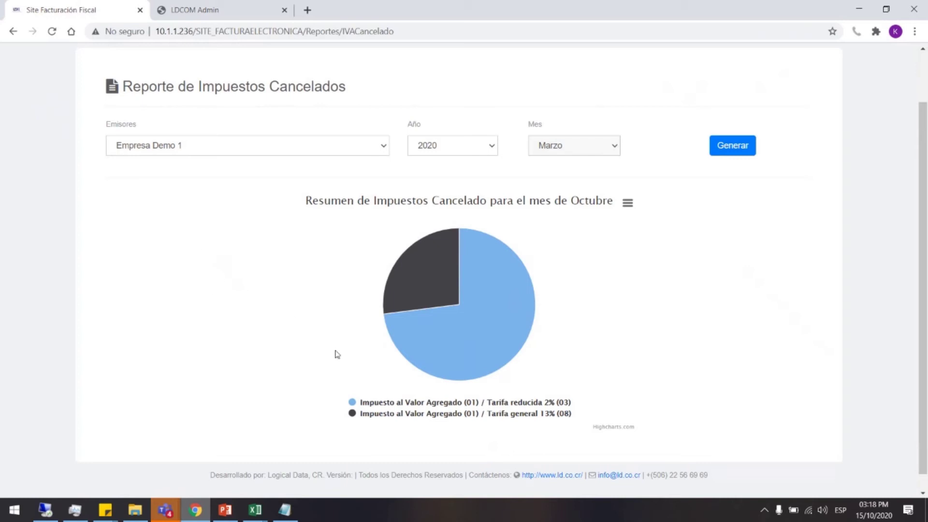
Step: Generate the cancelled-taxes report for Marzo, always allowing the site to download multiple files, and generate it again
{"action": "left_click", "coordinate": [734, 147]}
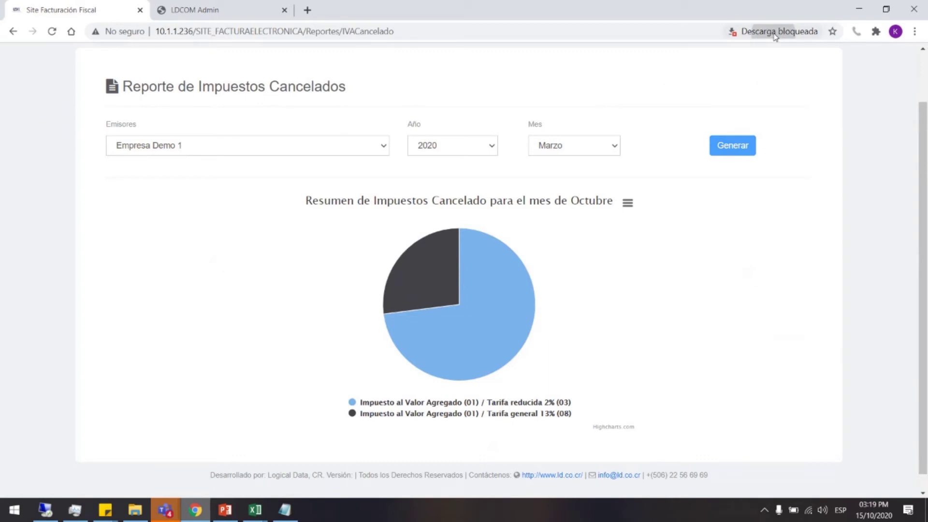
{"action": "left_click", "coordinate": [732, 34]}
{"action": "left_click", "coordinate": [745, 87]}
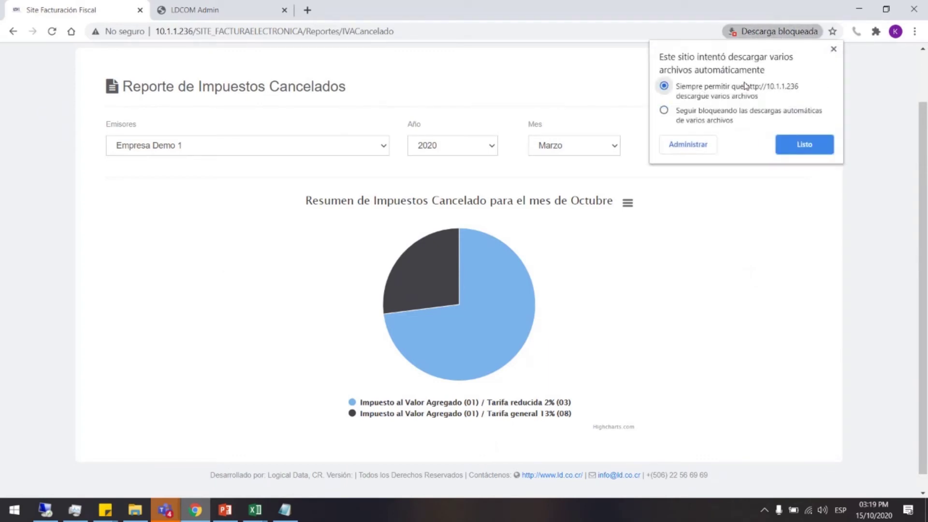
{"action": "left_click", "coordinate": [808, 144]}
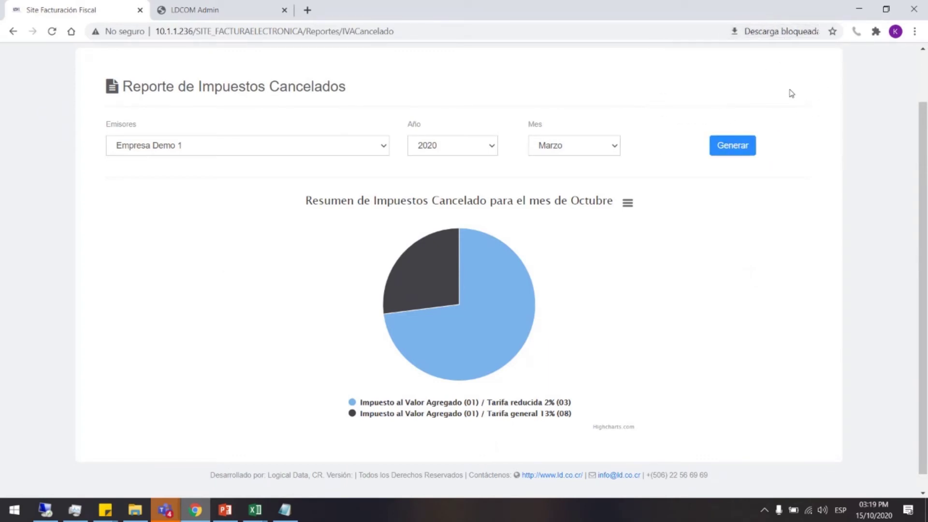
{"action": "left_click", "coordinate": [746, 154]}
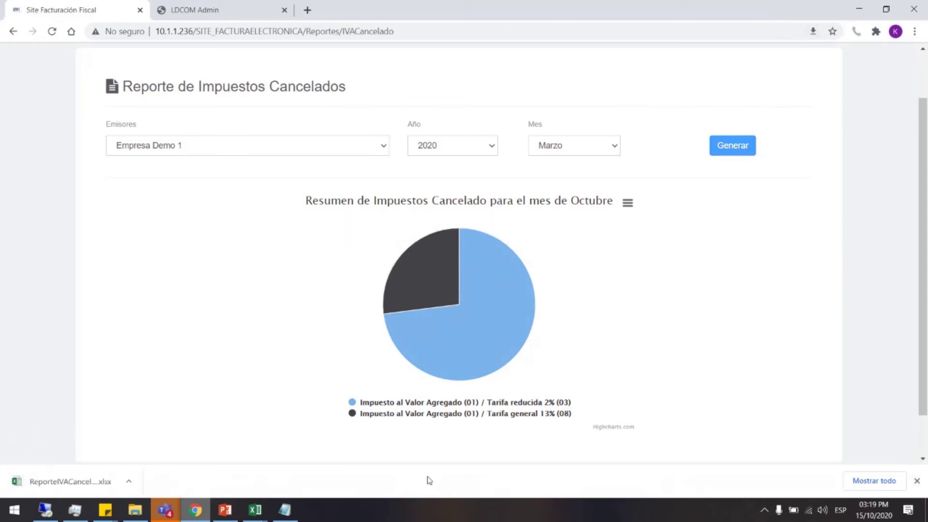
Step: Dismiss the downloads bar and open the ReporteIVACancelado workbook from File Explorer in Excel
{"action": "left_click", "coordinate": [917, 481]}
{"action": "left_click", "coordinate": [136, 510]}
{"action": "left_click", "coordinate": [269, 246]}
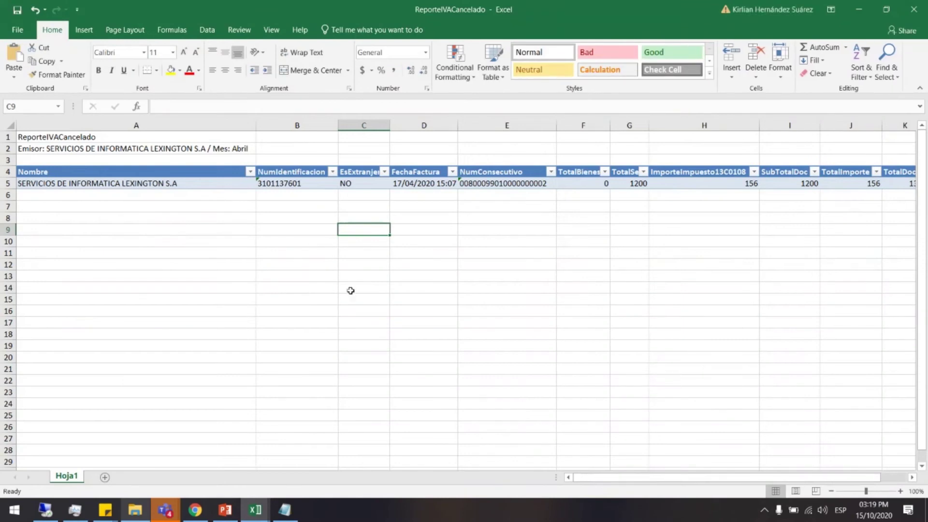
{"action": "left_click", "coordinate": [250, 241]}
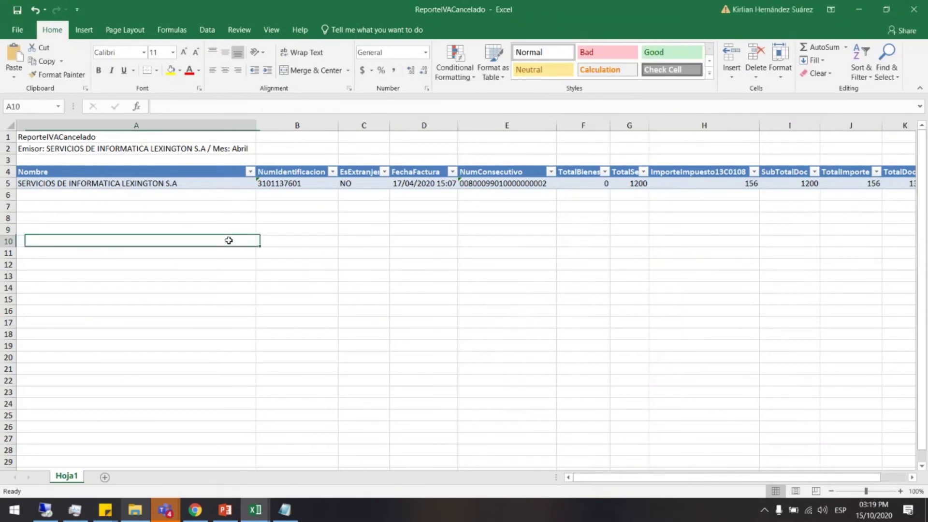
Step: Narrow column A and examine the Nombre, NumIdentificacion and EsExtranjero values in row 5
{"action": "left_click_drag", "start_coordinate": [257, 123], "coordinate": [188, 124]}
{"action": "left_click", "coordinate": [64, 186]}
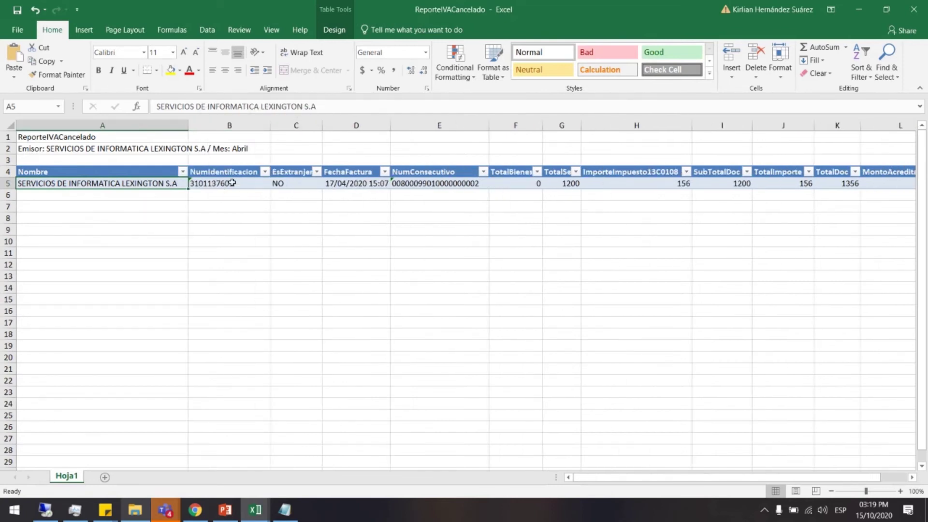
{"action": "left_click", "coordinate": [232, 182]}
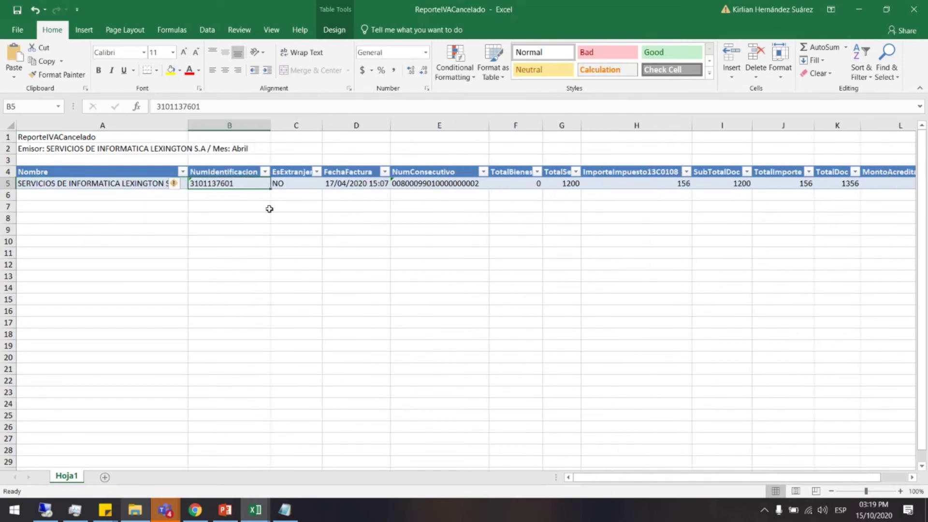
{"action": "left_click", "coordinate": [290, 180]}
Step: Widen column C to show the full EsExtranjero header and examine the FechaFactura and NumConsecutivo values in row 5
{"action": "left_click_drag", "start_coordinate": [781, 477], "coordinate": [812, 481]}
{"action": "left_click_drag", "start_coordinate": [150, 125], "coordinate": [156, 125]}
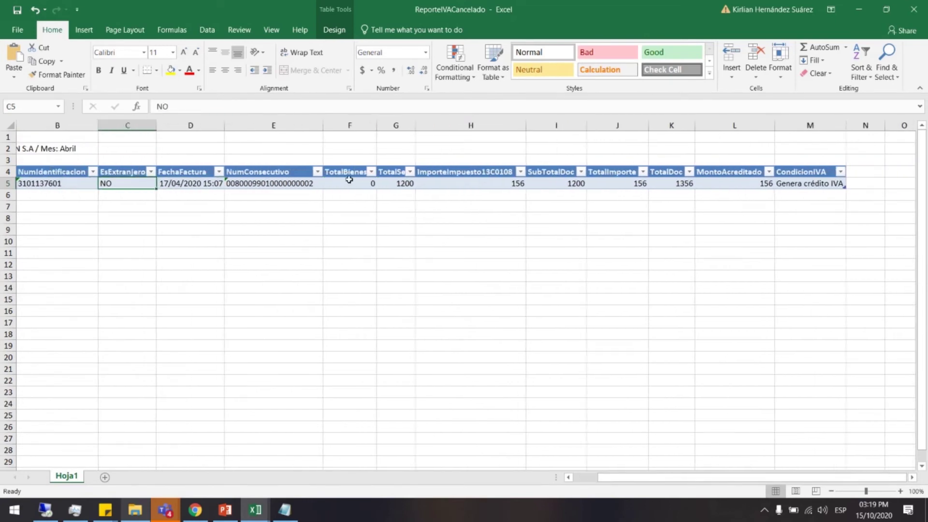
{"action": "left_click", "coordinate": [187, 183]}
{"action": "left_click", "coordinate": [256, 188]}
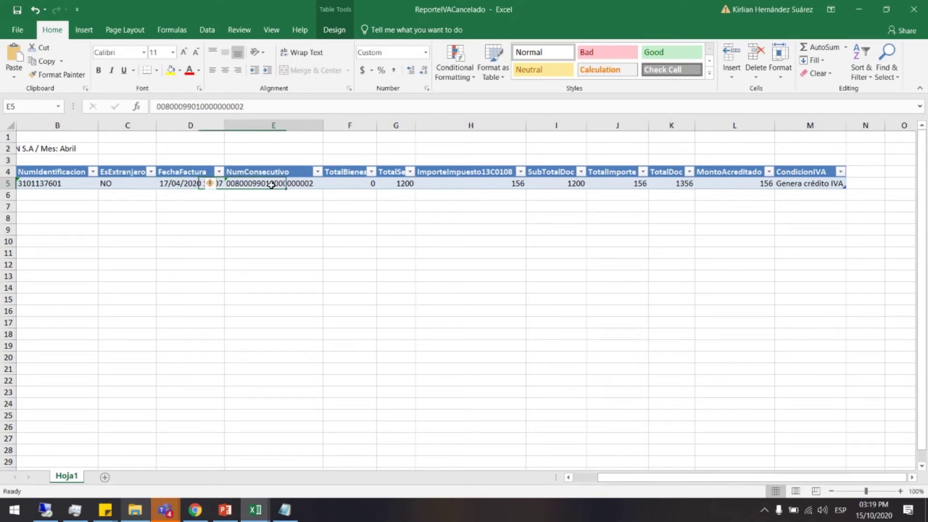
Step: Shift the report table to the right and undo the last one-column shift
{"action": "key", "text": "ctrl+a"}
{"action": "key", "text": "ctrl+a"}
{"action": "left_click_drag", "start_coordinate": [355, 191], "coordinate": [496, 181]}
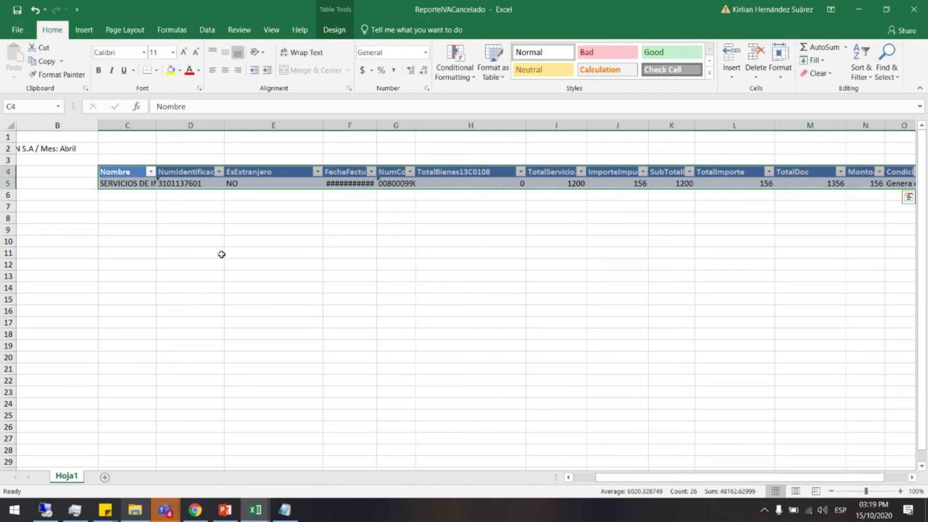
{"action": "key", "text": "ctrl+z"}
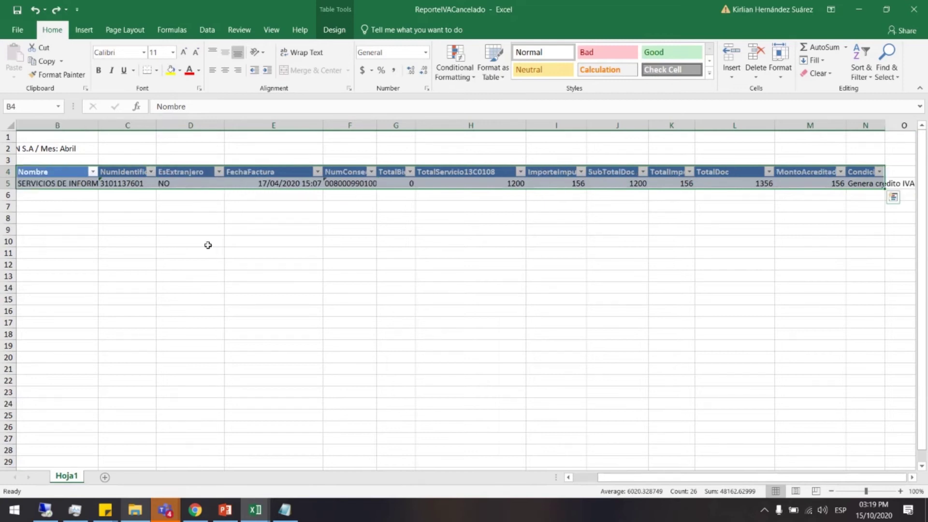
Step: Widen columns G and I to show more of their headers and examine the TotalServicio13C0108 value in row 5
{"action": "left_click", "coordinate": [376, 223]}
{"action": "left_click", "coordinate": [459, 181]}
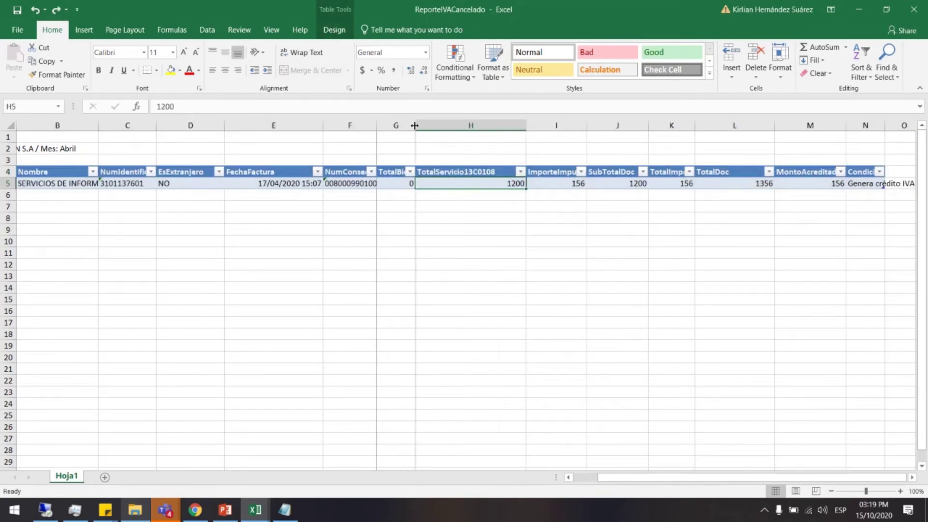
{"action": "left_click_drag", "start_coordinate": [415, 125], "coordinate": [439, 126]}
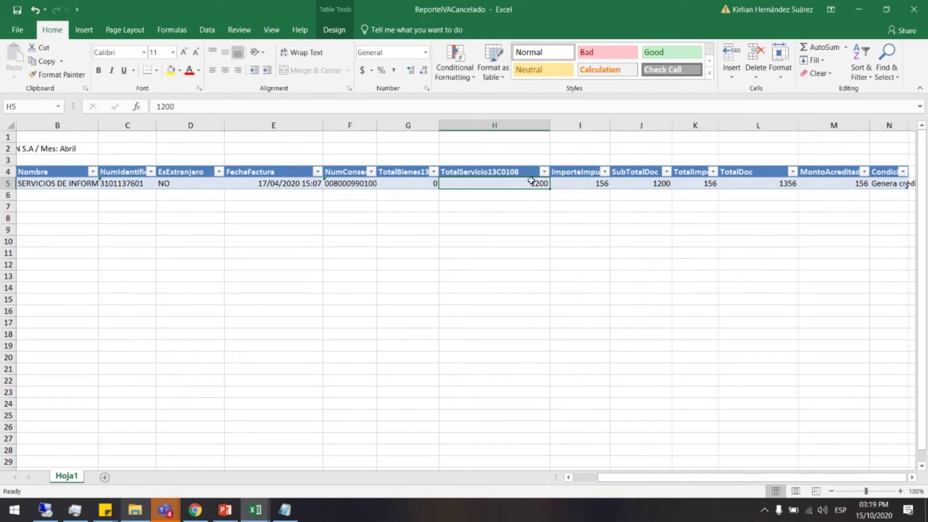
{"action": "left_click", "coordinate": [590, 174]}
{"action": "left_click_drag", "start_coordinate": [610, 121], "coordinate": [629, 121]}
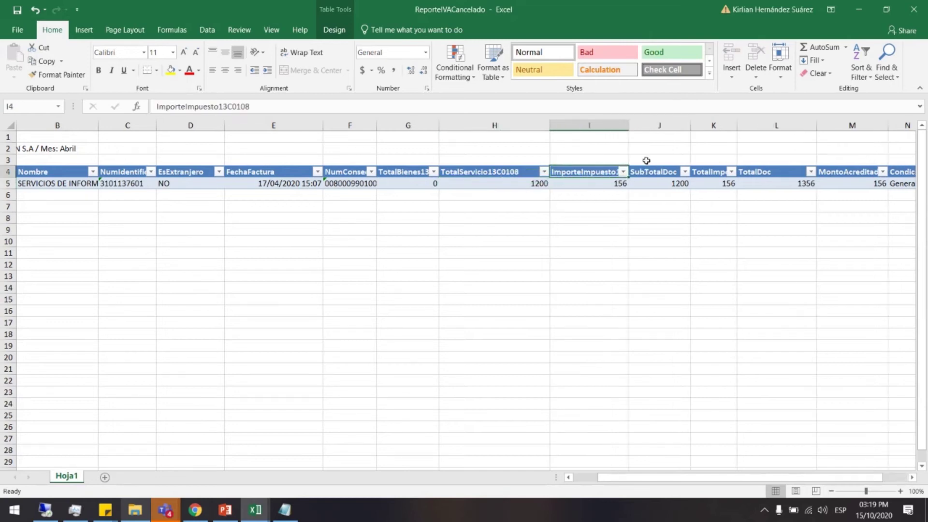
Step: Examine the SubTotalDoc and TotalImporte values in row 5 and fit column K to its contents
{"action": "key", "text": "ctrl+a"}
{"action": "left_click", "coordinate": [662, 184]}
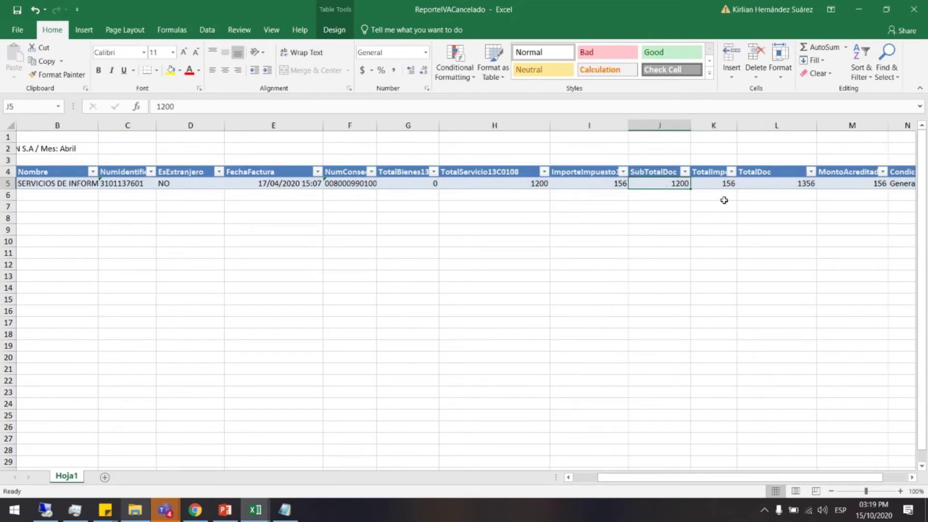
{"action": "left_click", "coordinate": [719, 184]}
{"action": "double_click", "coordinate": [736, 127]}
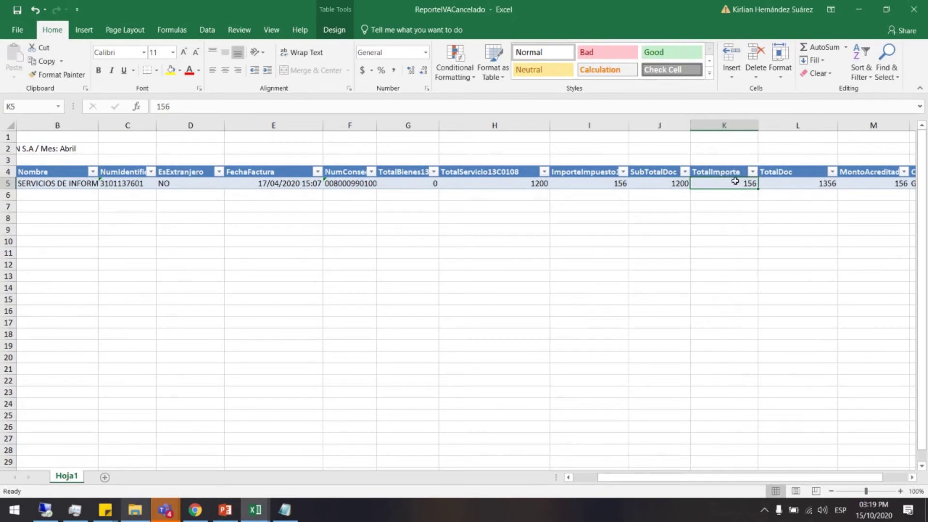
Step: Widen the TotalDoc and MontoAcreditado columns and fit the CondicionIVA column to its contents
{"action": "left_click", "coordinate": [912, 478]}
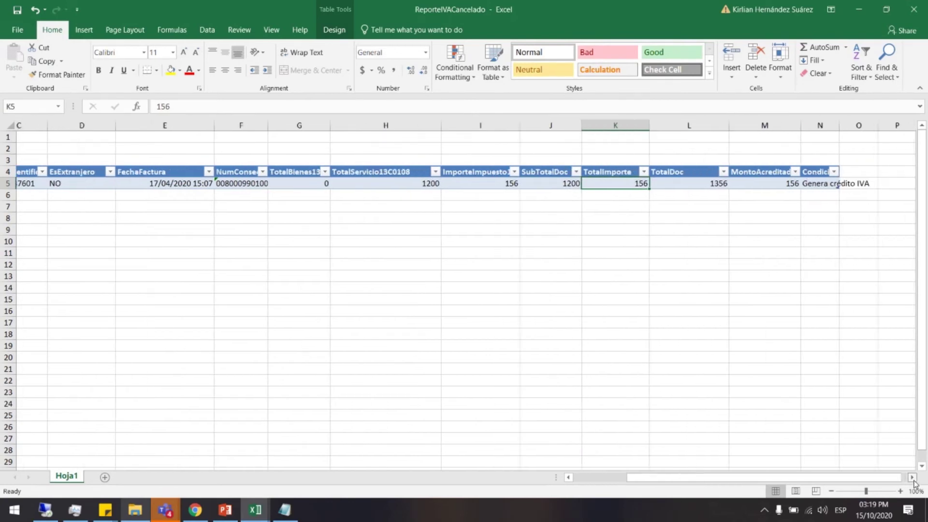
{"action": "left_click", "coordinate": [912, 478]}
{"action": "left_click", "coordinate": [657, 184]}
{"action": "left_click_drag", "start_coordinate": [698, 125], "coordinate": [713, 125]}
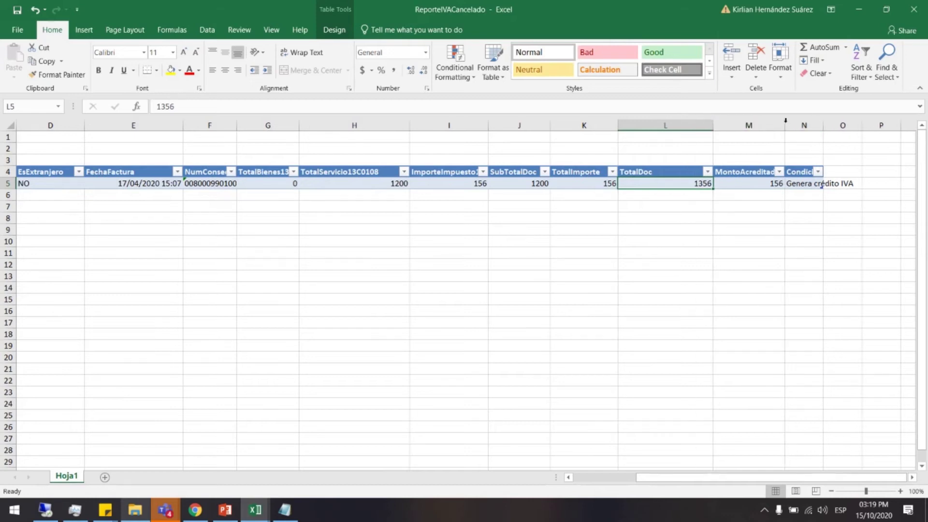
{"action": "left_click_drag", "start_coordinate": [784, 125], "coordinate": [793, 126]}
{"action": "double_click", "coordinate": [831, 125]}
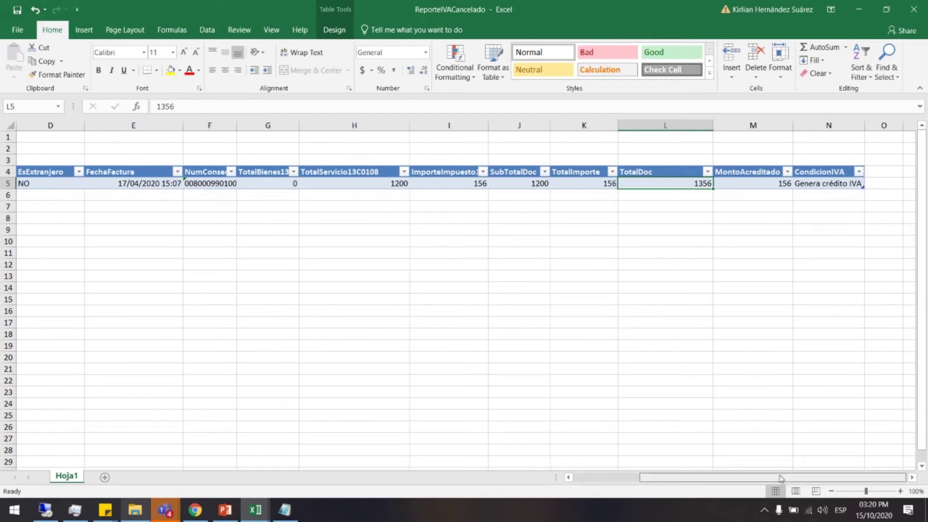
{"action": "left_click_drag", "start_coordinate": [789, 480], "coordinate": [721, 480]}
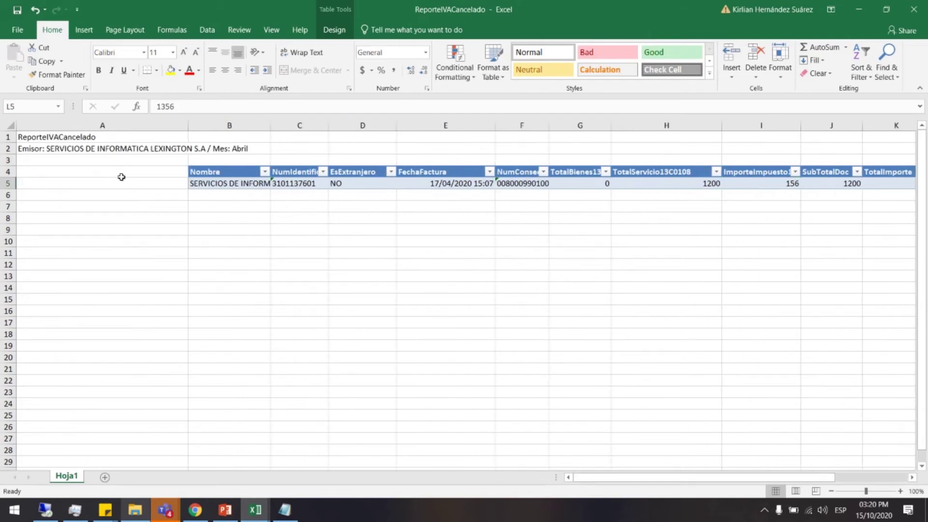
Step: Switch to the electronic invoicing site in Chrome and open the Reporte de Impuestos por Factura page
{"action": "left_click", "coordinate": [195, 510]}
{"action": "scroll", "coordinate": [187, 295], "scroll_direction": "up", "scroll_amount": 2}
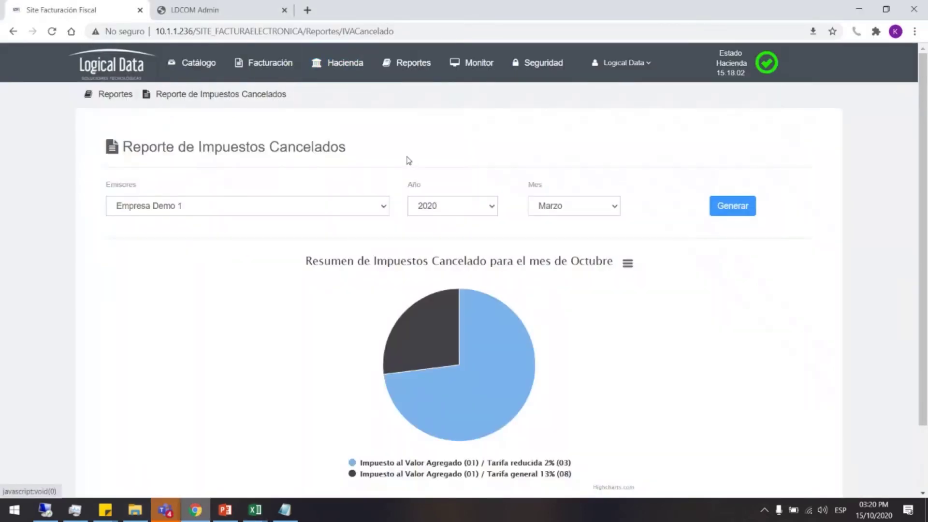
{"action": "mouse_move", "coordinate": [414, 63]}
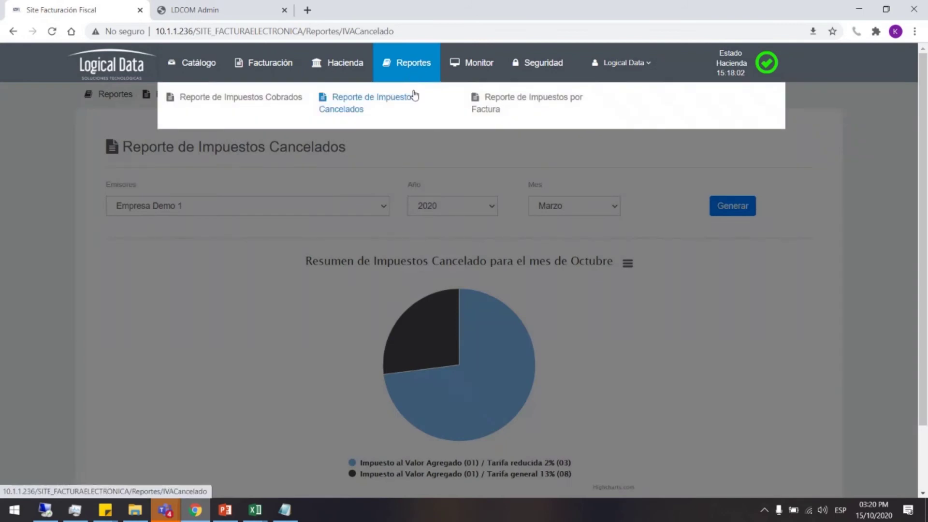
{"action": "left_click", "coordinate": [512, 105]}
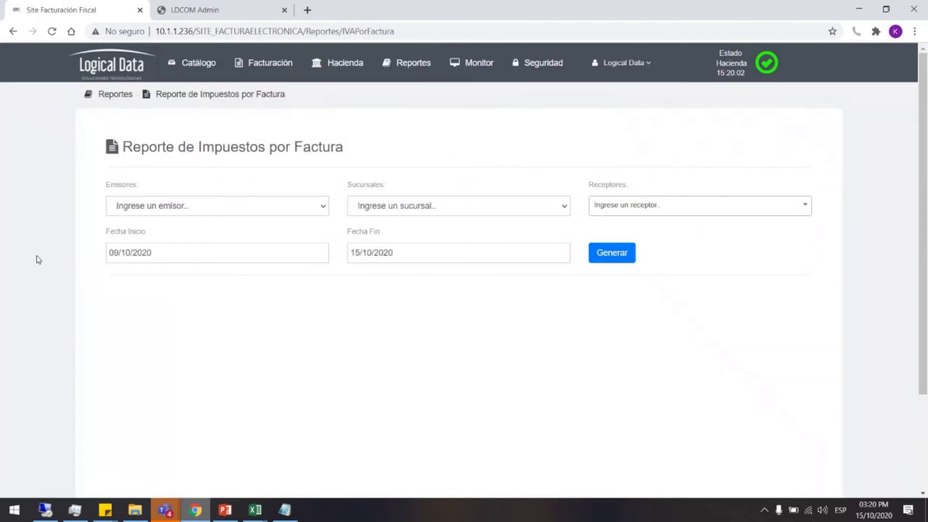
Step: Set the report's emisor to Empresa Demo 1, sucursal to Empresa Demo and receptor to Cliente Demo 1
{"action": "left_click", "coordinate": [210, 208]}
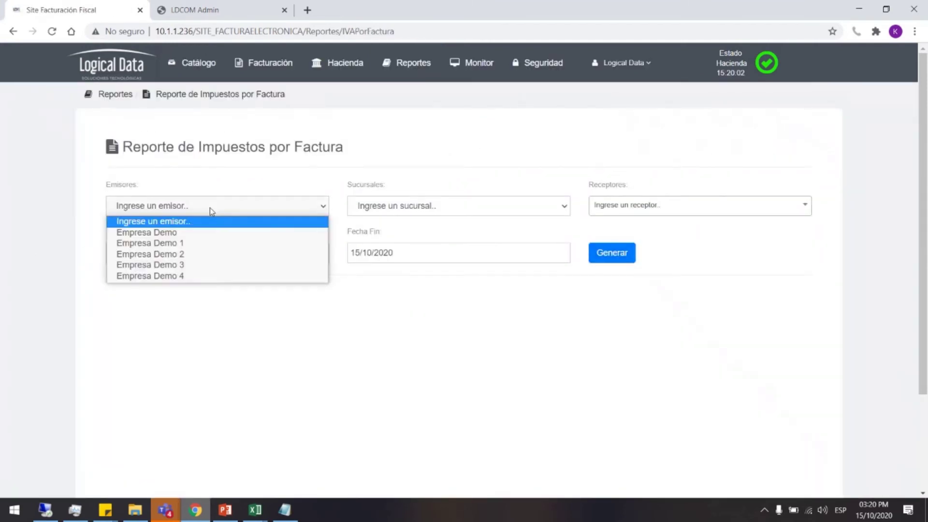
{"action": "left_click", "coordinate": [222, 242]}
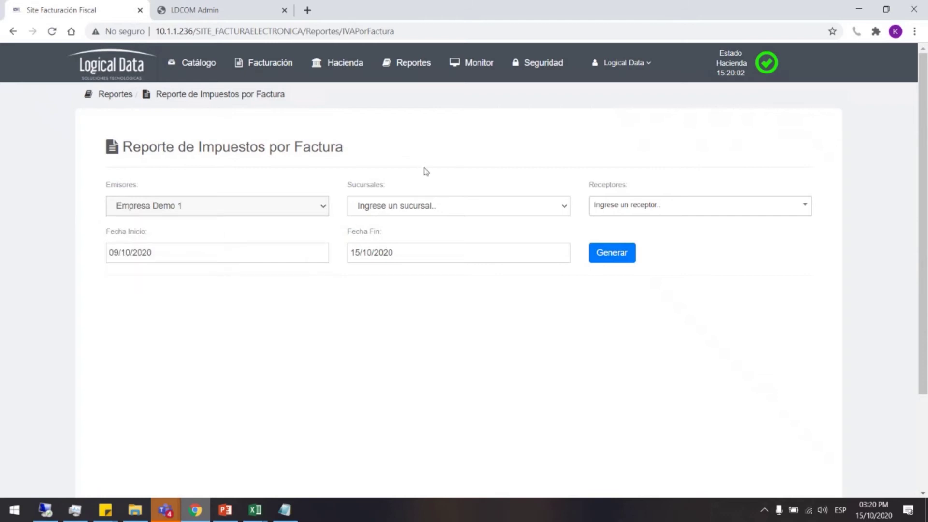
{"action": "left_click", "coordinate": [446, 206]}
{"action": "left_click", "coordinate": [459, 185]}
{"action": "left_click", "coordinate": [446, 207]}
{"action": "left_click", "coordinate": [452, 180]}
{"action": "left_click", "coordinate": [431, 207]}
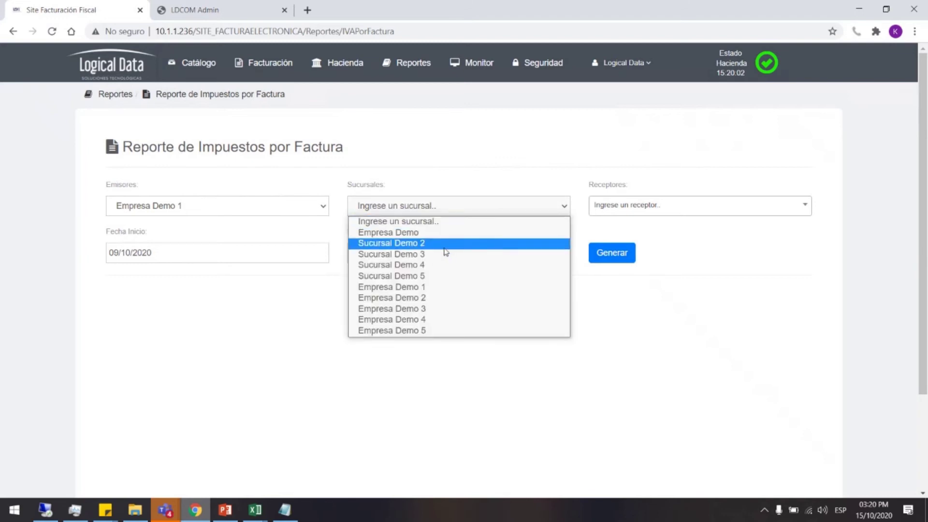
{"action": "left_click", "coordinate": [431, 233]}
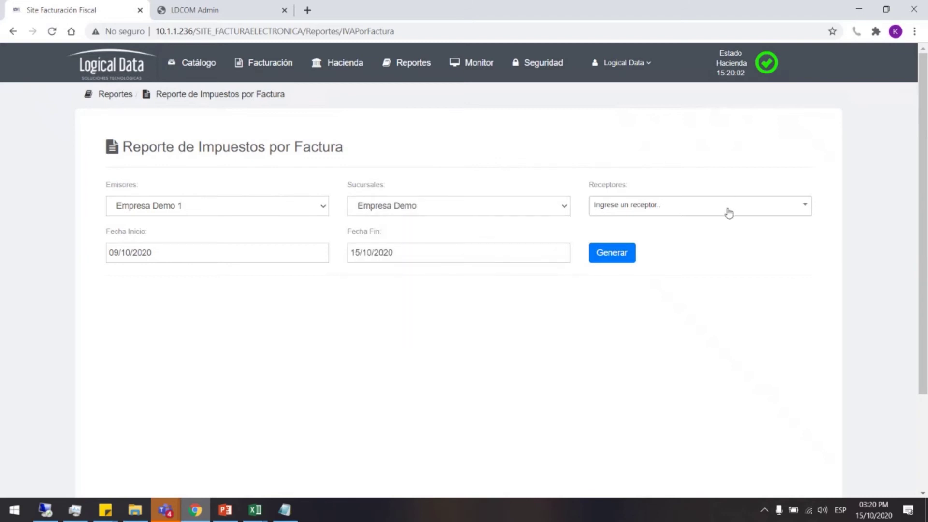
{"action": "left_click", "coordinate": [625, 208]}
{"action": "left_click", "coordinate": [668, 265]}
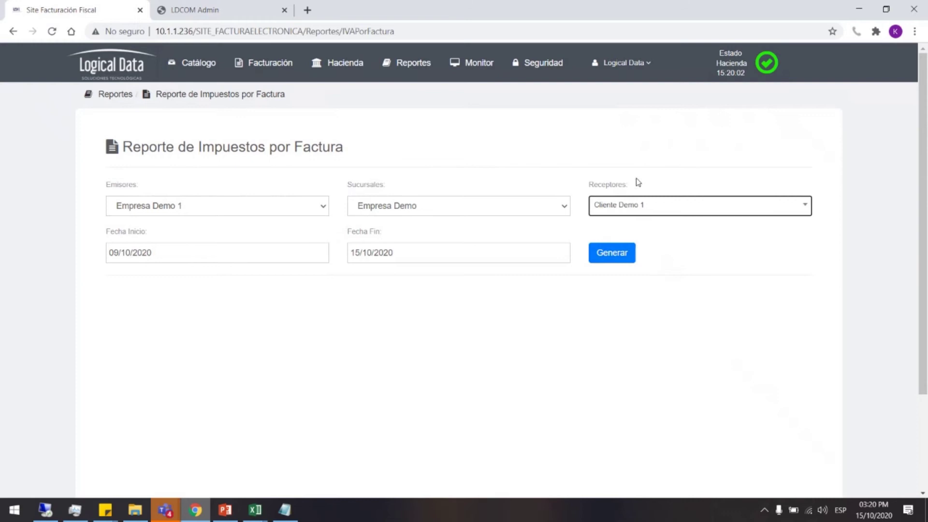
Step: Generate the taxes-per-invoice report for the period 09/10/2020 to 15/10/2020
{"action": "left_click", "coordinate": [306, 317]}
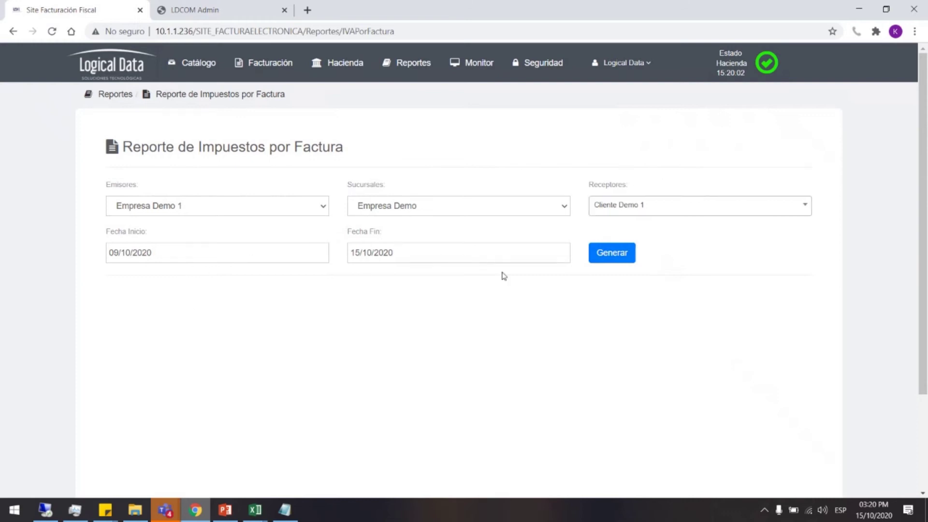
{"action": "scroll", "coordinate": [424, 285], "scroll_direction": "down", "scroll_amount": 3}
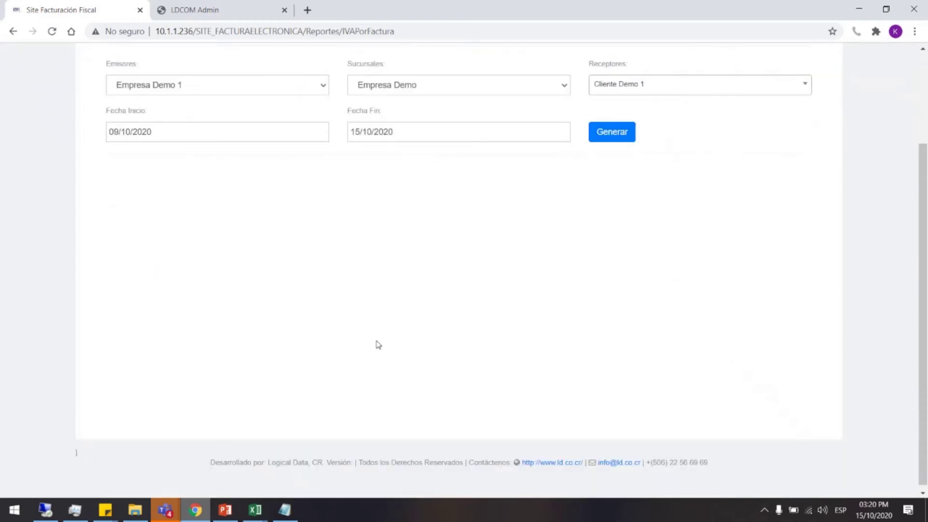
{"action": "scroll", "coordinate": [455, 295], "scroll_direction": "up", "scroll_amount": 3}
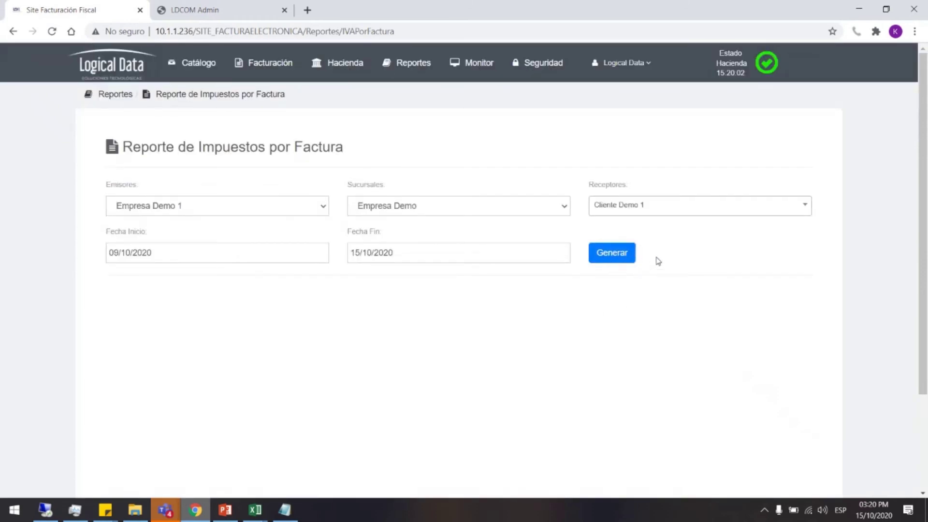
{"action": "left_click", "coordinate": [607, 256]}
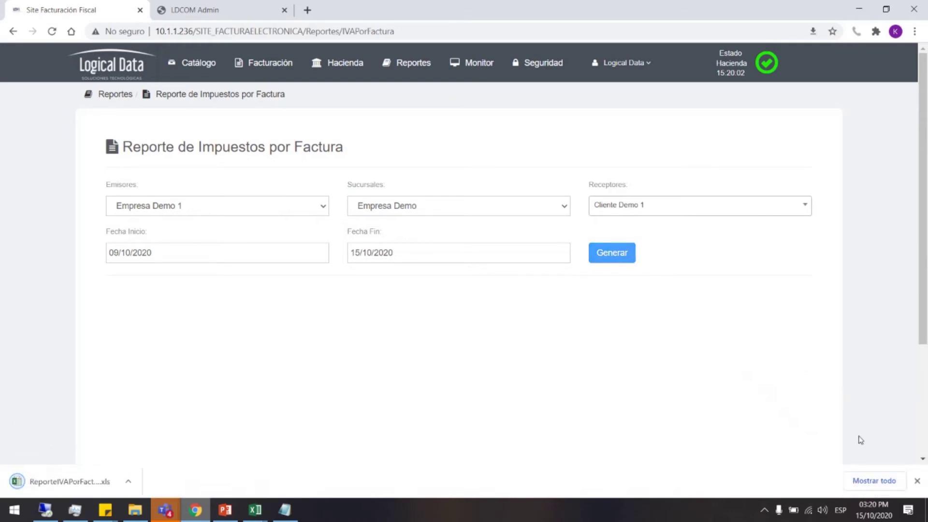
Step: Dismiss the downloads bar and open the ReporteIVAPorFactura workbook from File Explorer in Excel
{"action": "left_click", "coordinate": [917, 481]}
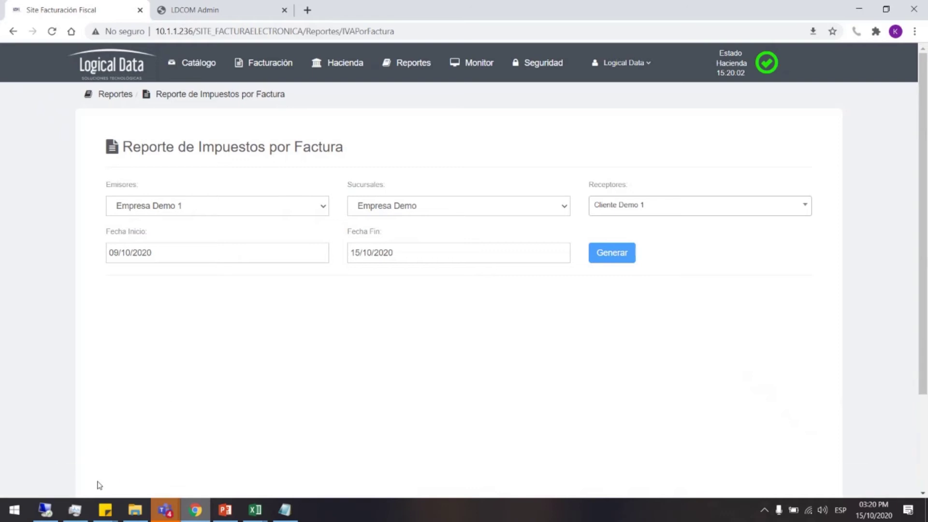
{"action": "left_click", "coordinate": [135, 510]}
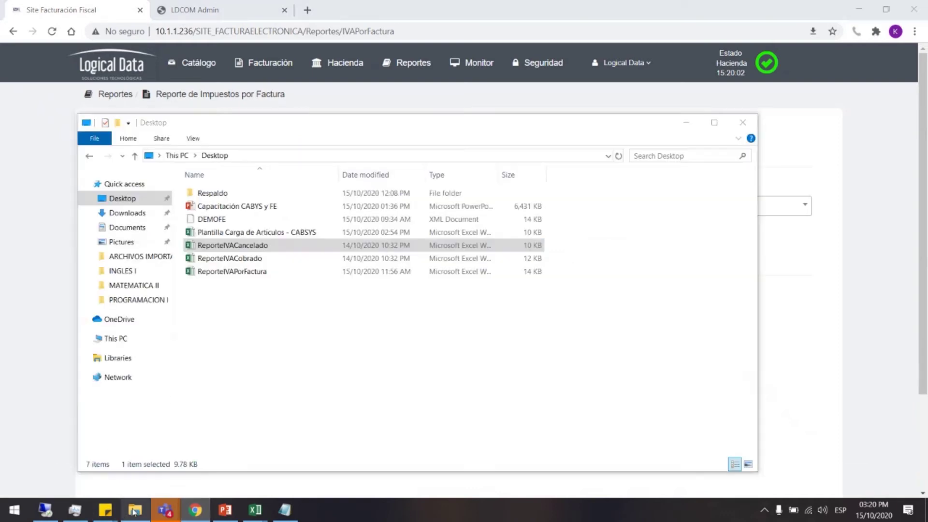
{"action": "double_click", "coordinate": [261, 271]}
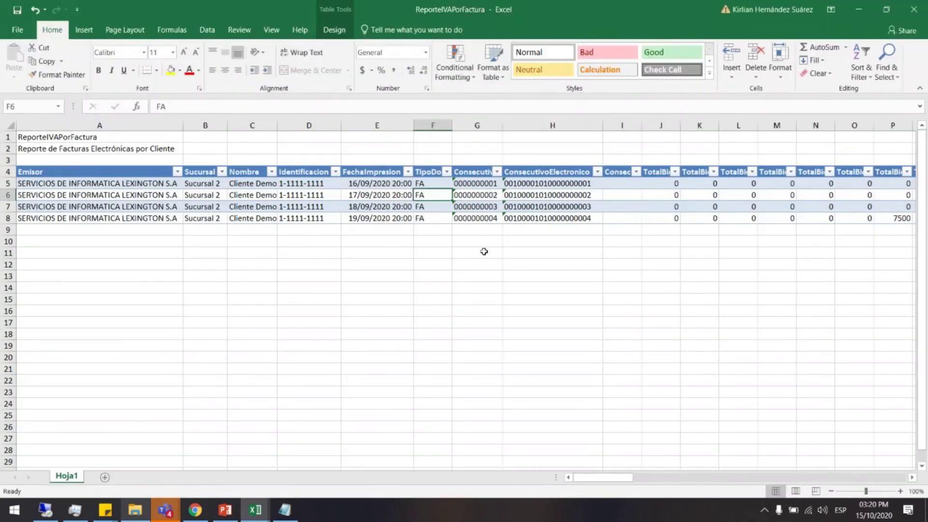
Step: Examine the Emisor and Sucursal values in rows 5 to 8 of the per-invoice report
{"action": "left_click", "coordinate": [322, 208]}
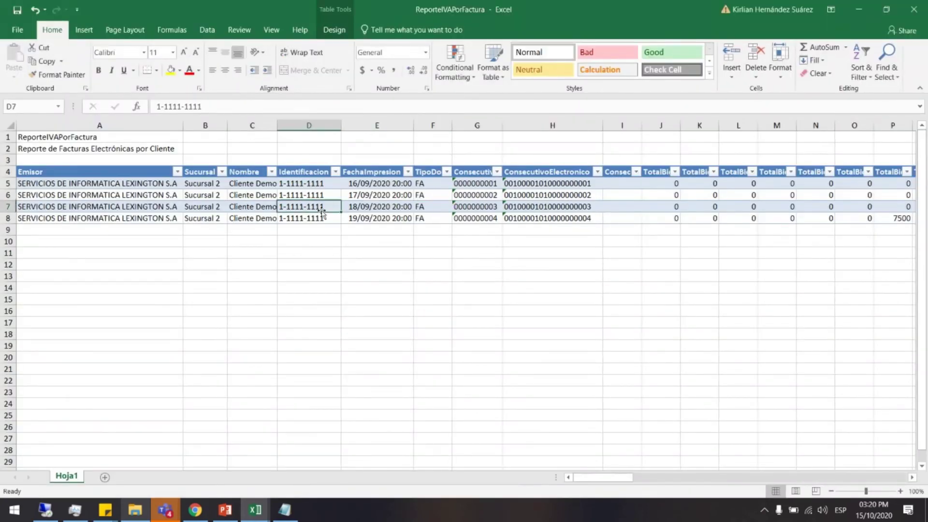
{"action": "left_click", "coordinate": [135, 195]}
{"action": "left_click_drag", "start_coordinate": [55, 183], "coordinate": [58, 217]}
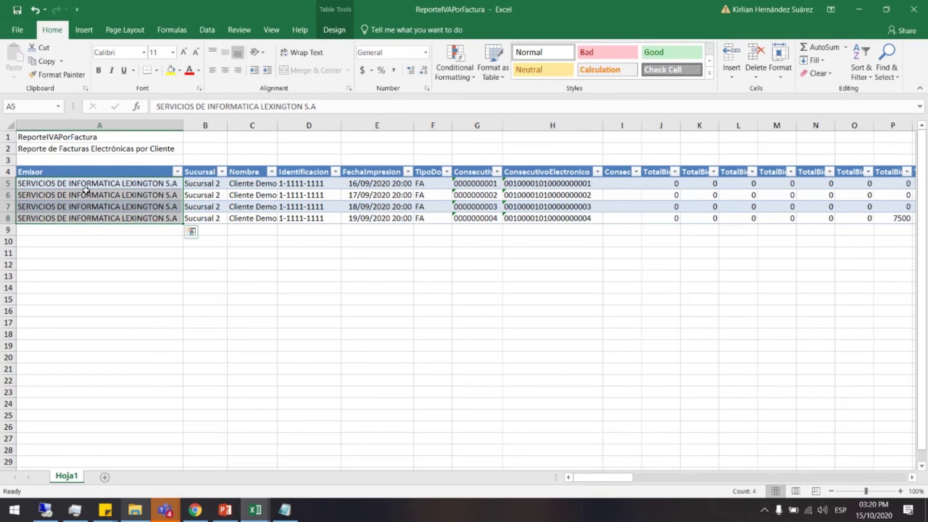
{"action": "mouse_move", "coordinate": [184, 127]}
{"action": "left_mouse_down"}
{"action": "mouse_move", "coordinate": [198, 126]}
{"action": "mouse_move", "coordinate": [183, 127]}
{"action": "left_mouse_up"}
{"action": "left_click_drag", "start_coordinate": [208, 184], "coordinate": [213, 219]}
Step: Widen column C to show the full client names and examine the Nombre, Identificacion and FechaImpresion values in rows 5 to 8
{"action": "left_click_drag", "start_coordinate": [228, 125], "coordinate": [312, 125]}
{"action": "left_click_drag", "start_coordinate": [270, 184], "coordinate": [281, 218]}
{"action": "left_click_drag", "start_coordinate": [629, 476], "coordinate": [634, 477]}
{"action": "left_click_drag", "start_coordinate": [169, 187], "coordinate": [171, 218]}
{"action": "left_click_drag", "start_coordinate": [241, 186], "coordinate": [247, 218]}
Step: Widen column F and examine the document type, internal consecutive and ConsecutivoElectronico values in rows 5 to 8
{"action": "left_click_drag", "start_coordinate": [319, 125], "coordinate": [329, 126]}
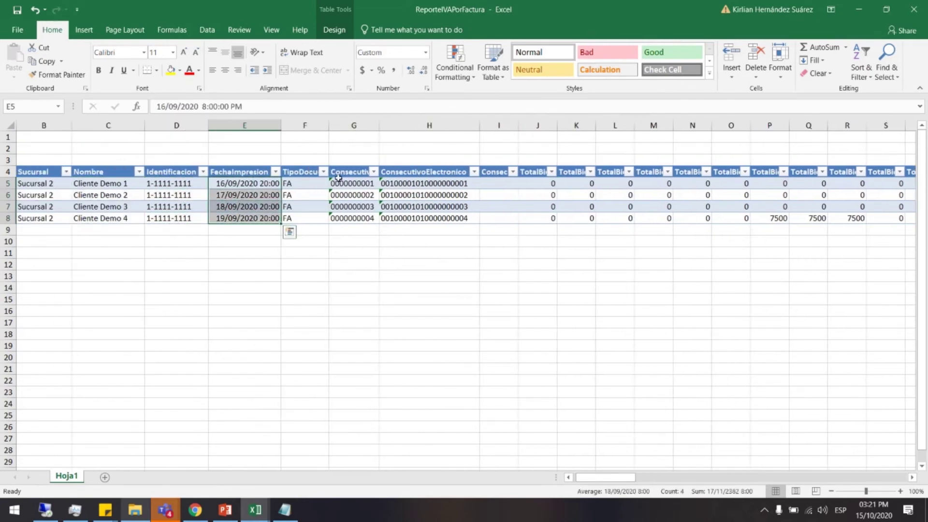
{"action": "left_click_drag", "start_coordinate": [303, 185], "coordinate": [303, 217]}
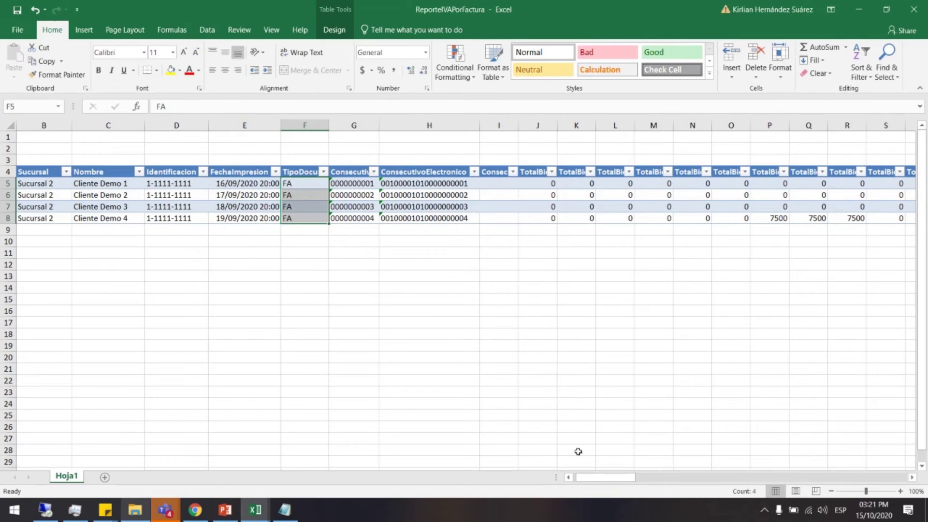
{"action": "scroll", "coordinate": [620, 486], "scroll_direction": "right", "scroll_amount": 4}
{"action": "left_click_drag", "start_coordinate": [87, 186], "coordinate": [90, 218]}
{"action": "left_click_drag", "start_coordinate": [188, 187], "coordinate": [199, 219]}
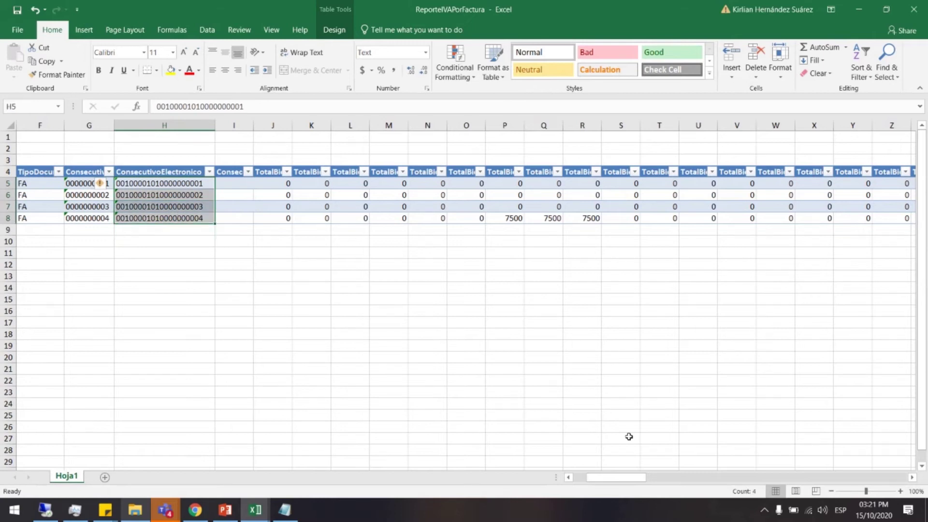
Step: Examine the goods and services total columns from column J onward, then select row 9 below the table
{"action": "left_click_drag", "start_coordinate": [623, 479], "coordinate": [632, 478]}
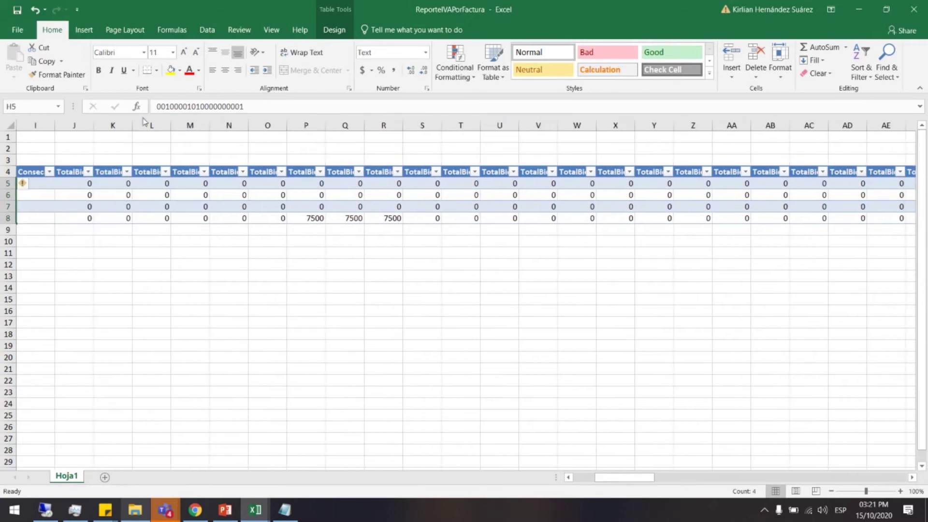
{"action": "mouse_move", "coordinate": [74, 124]}
{"action": "left_mouse_down"}
{"action": "mouse_move", "coordinate": [126, 133]}
{"action": "mouse_move", "coordinate": [530, 142]}
{"action": "mouse_move", "coordinate": [921, 136]}
{"action": "mouse_move", "coordinate": [595, 182]}
{"action": "mouse_move", "coordinate": [405, 191]}
{"action": "mouse_move", "coordinate": [593, 145]}
{"action": "mouse_move", "coordinate": [281, 182]}
{"action": "mouse_move", "coordinate": [187, 182]}
{"action": "mouse_move", "coordinate": [128, 150]}
{"action": "mouse_move", "coordinate": [22, 145]}
{"action": "mouse_move", "coordinate": [49, 146]}
{"action": "left_mouse_up"}
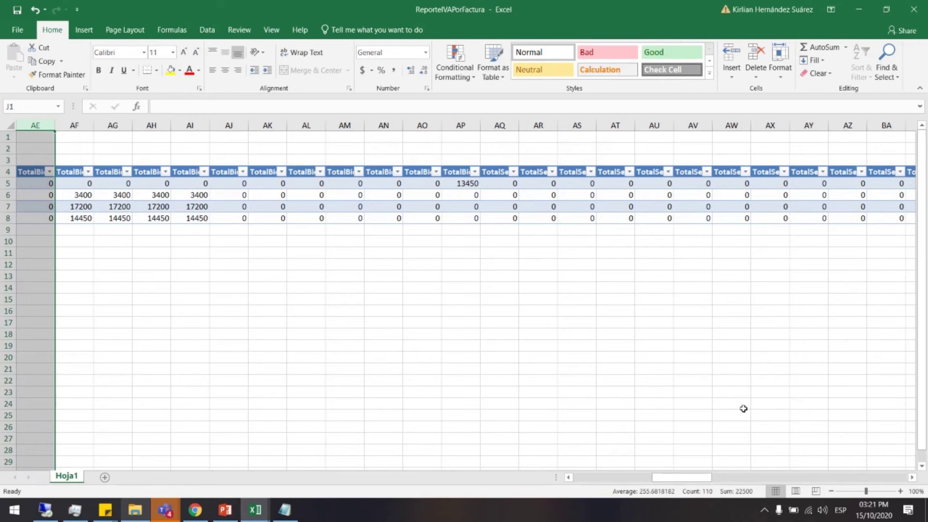
{"action": "left_click_drag", "start_coordinate": [694, 479], "coordinate": [623, 488]}
{"action": "left_click", "coordinate": [261, 218]}
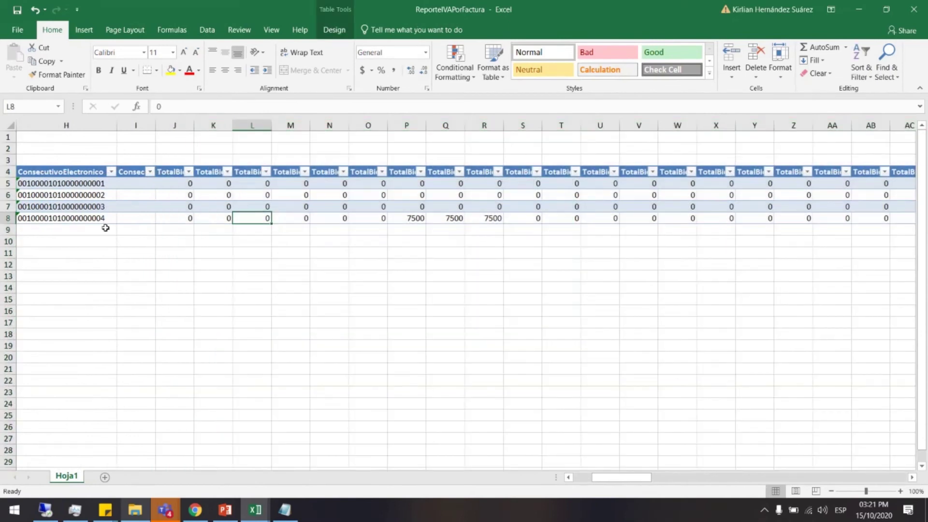
{"action": "left_click", "coordinate": [5, 230]}
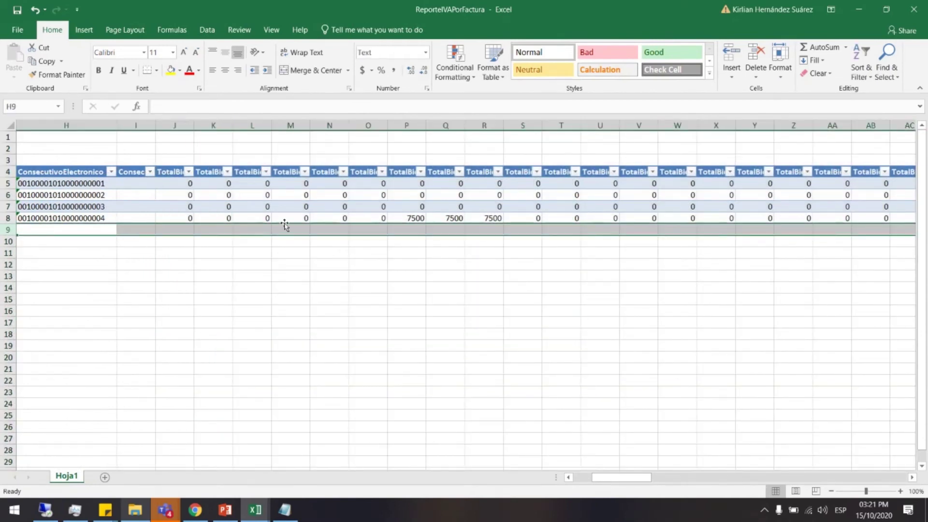
Step: Widen columns O and N in the per-invoice report to show their full TotalBienes headers
{"action": "left_click_drag", "start_coordinate": [388, 125], "coordinate": [431, 158]}
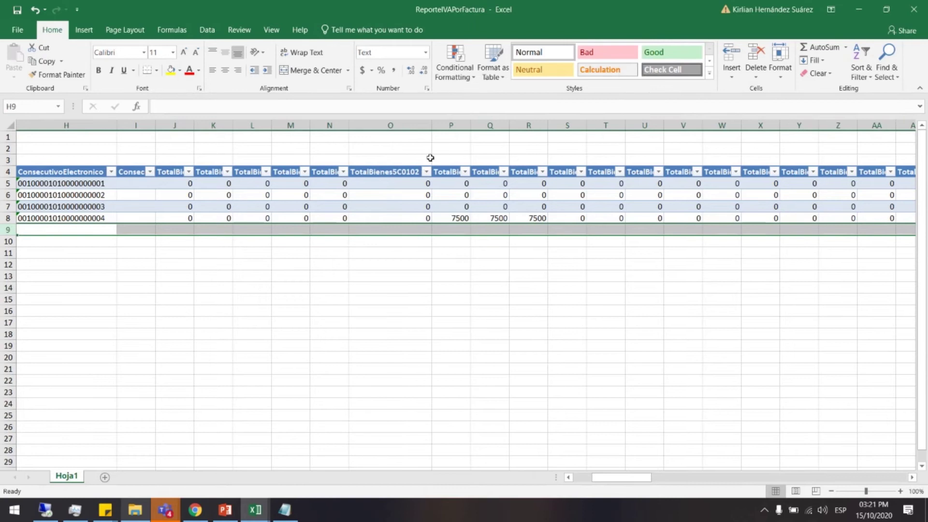
{"action": "left_click", "coordinate": [407, 175]}
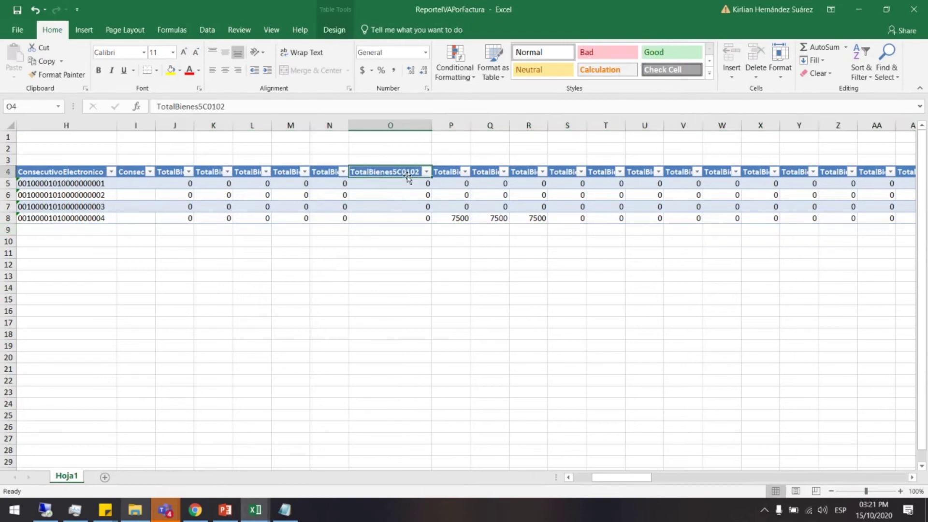
{"action": "double_click", "coordinate": [348, 125]}
{"action": "left_click", "coordinate": [357, 232]}
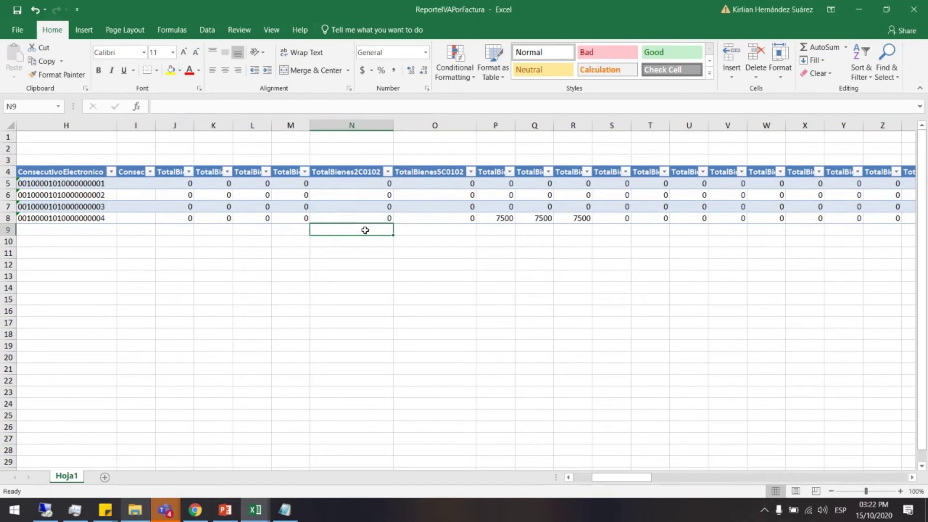
Step: Widen columns X, W and V to show their full TotalBienes headers
{"action": "left_click_drag", "start_coordinate": [637, 481], "coordinate": [657, 481]}
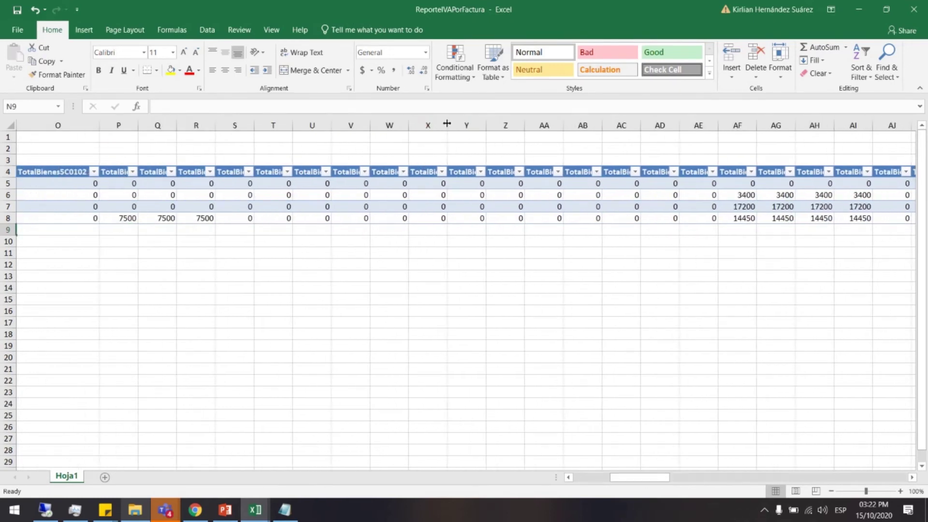
{"action": "double_click", "coordinate": [448, 125]}
{"action": "double_click", "coordinate": [409, 125]}
{"action": "double_click", "coordinate": [370, 122]}
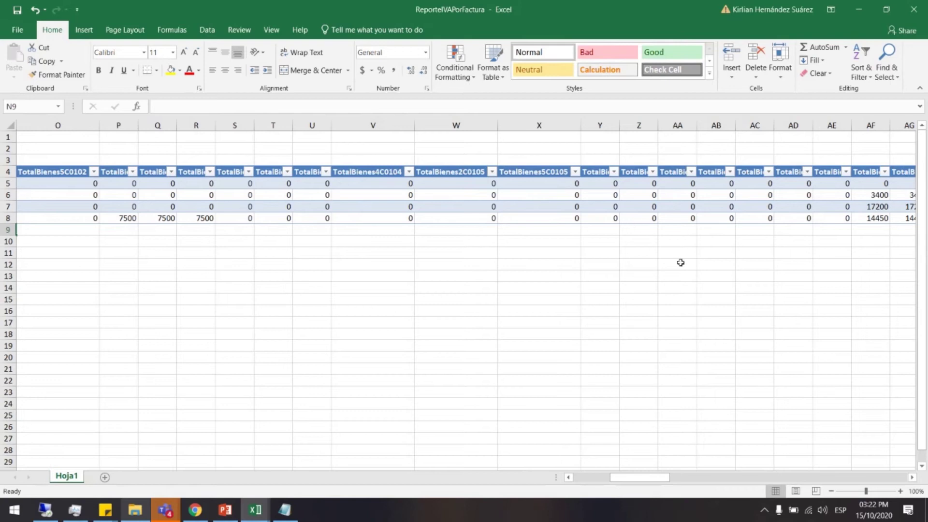
Step: Highlight columns V through AE to review the goods totals by tax code
{"action": "left_click_drag", "start_coordinate": [654, 482], "coordinate": [648, 482]}
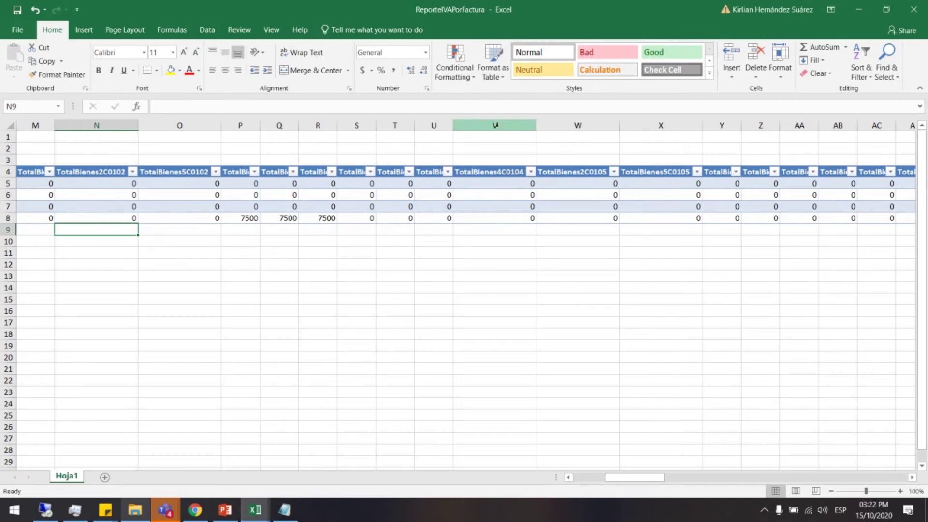
{"action": "left_click_drag", "start_coordinate": [486, 123], "coordinate": [750, 108]}
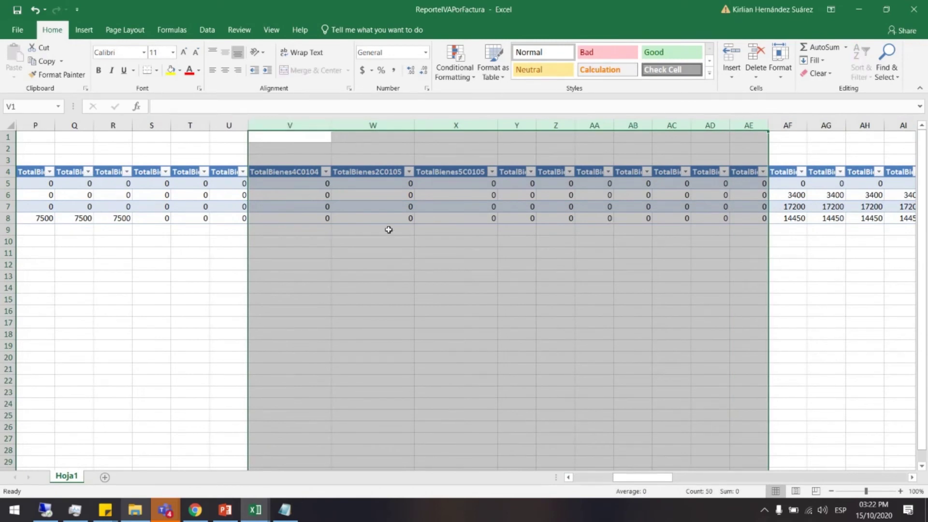
{"action": "left_click", "coordinate": [801, 173]}
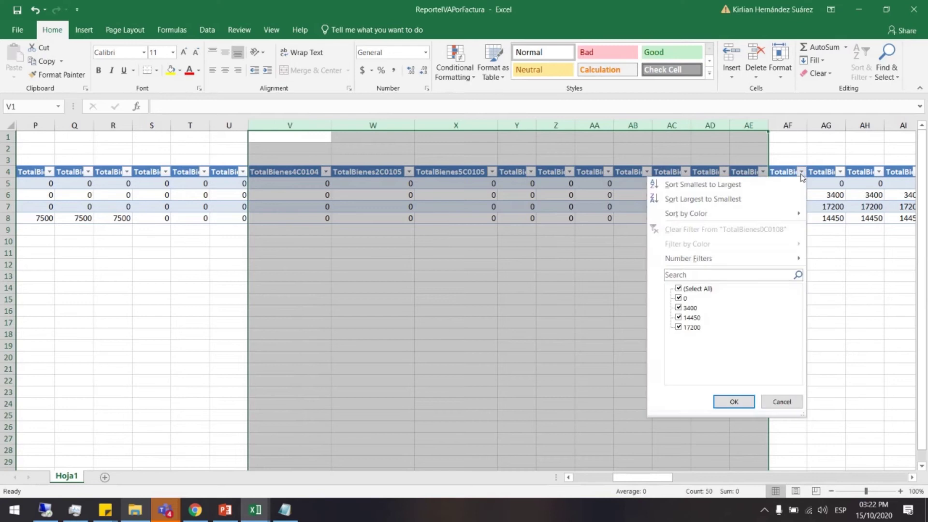
{"action": "key", "text": "Escape"}
Step: Widen column AF and examine the row 6 goods totals in columns AF and AG
{"action": "left_click_drag", "start_coordinate": [665, 477], "coordinate": [689, 479]}
{"action": "left_click", "coordinate": [326, 211]}
{"action": "left_click_drag", "start_coordinate": [325, 127], "coordinate": [351, 127]}
{"action": "left_click", "coordinate": [373, 194]}
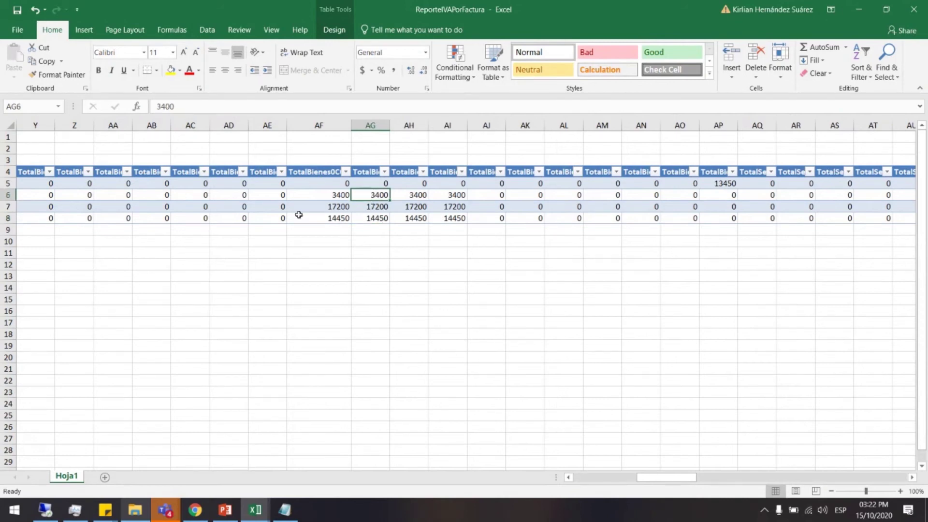
Step: Widen the tax amount columns BZ, CD, CC, CB and CA to read their ImporteBienes headers
{"action": "left_click_drag", "start_coordinate": [666, 480], "coordinate": [795, 477]}
{"action": "left_click", "coordinate": [118, 188]}
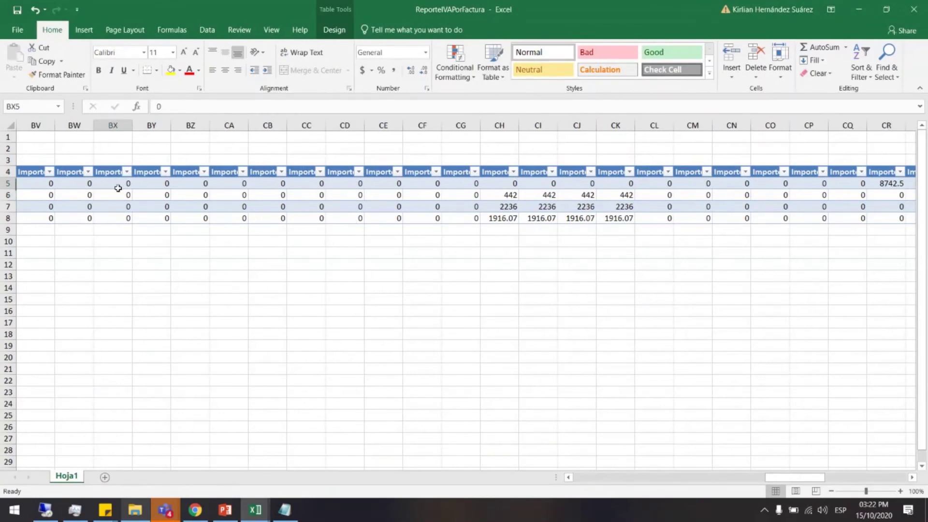
{"action": "left_click_drag", "start_coordinate": [206, 131], "coordinate": [254, 127]}
{"action": "left_click_drag", "start_coordinate": [407, 126], "coordinate": [474, 124]}
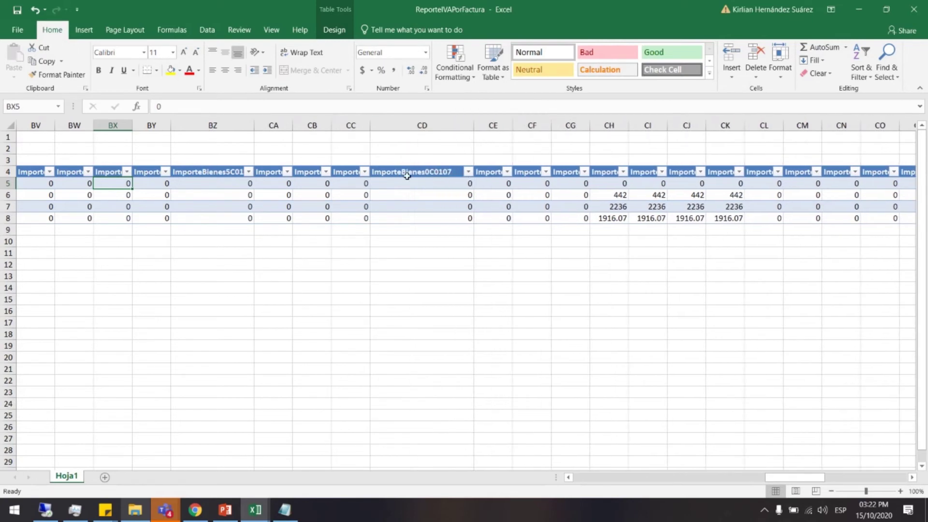
{"action": "double_click", "coordinate": [370, 125]}
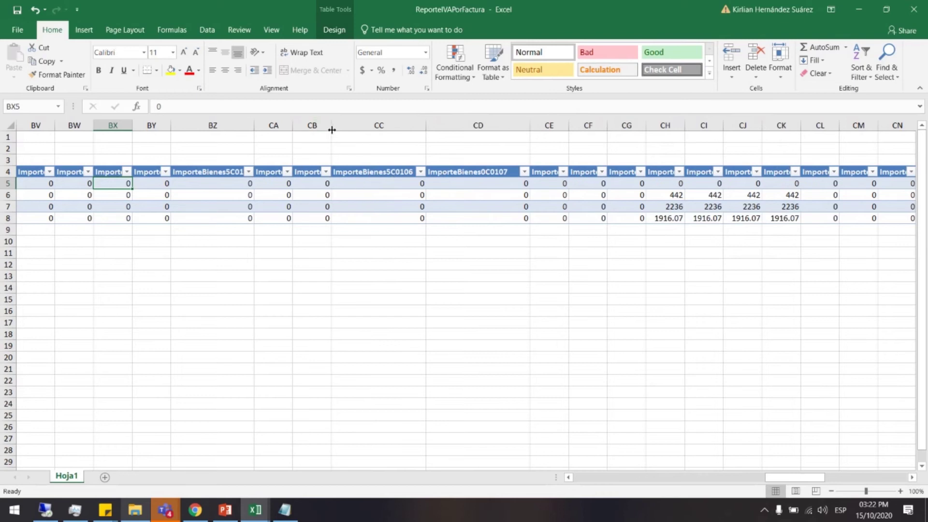
{"action": "double_click", "coordinate": [332, 129]}
{"action": "left_click", "coordinate": [339, 183]}
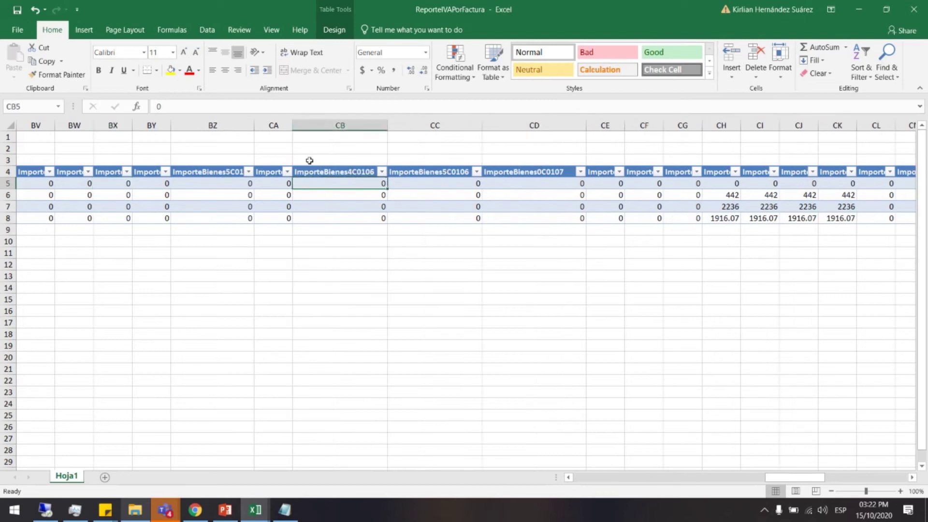
{"action": "double_click", "coordinate": [295, 122]}
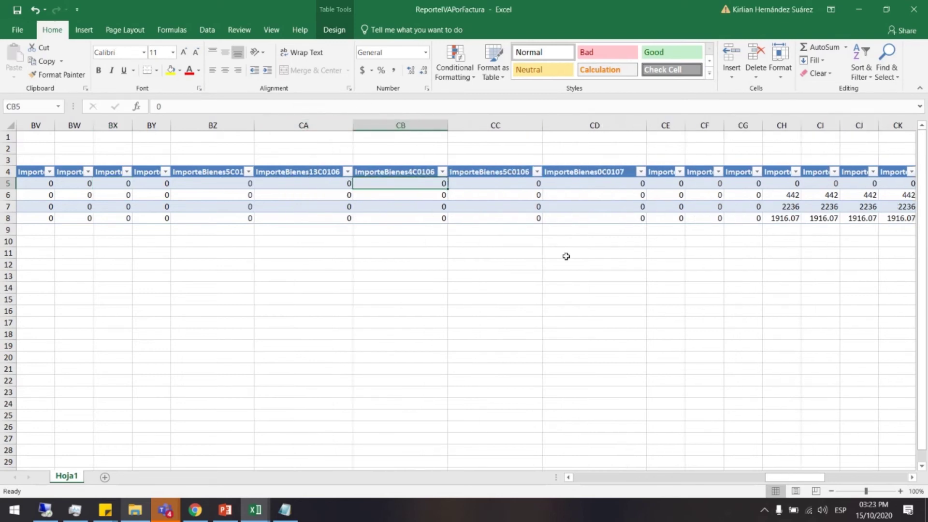
Step: Widen columns BH, BG and BF to show their full TotalServicio headers
{"action": "left_click_drag", "start_coordinate": [802, 478], "coordinate": [748, 483]}
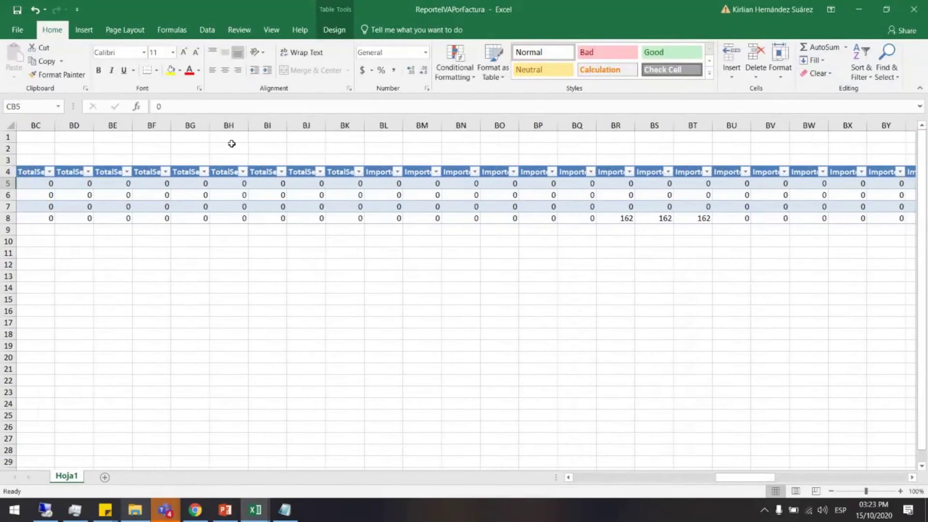
{"action": "double_click", "coordinate": [248, 125]}
{"action": "left_click", "coordinate": [272, 187]}
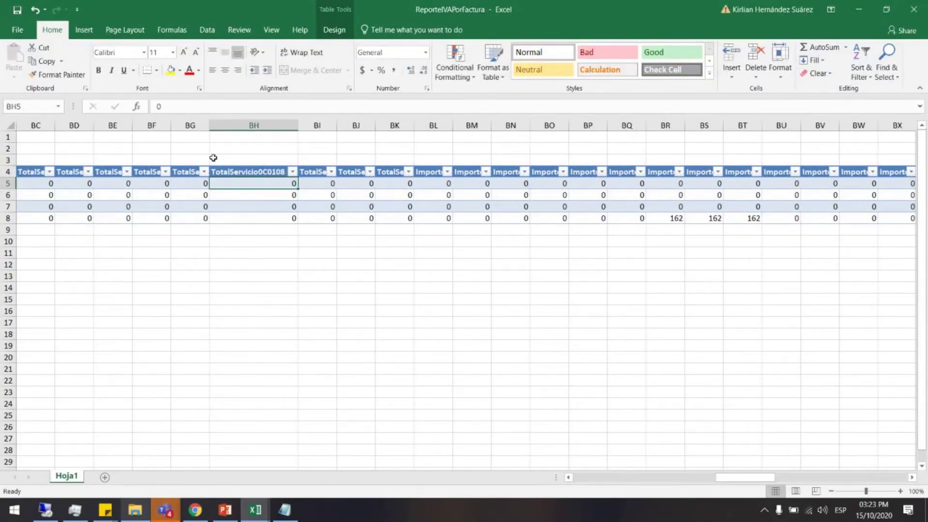
{"action": "double_click", "coordinate": [209, 126]}
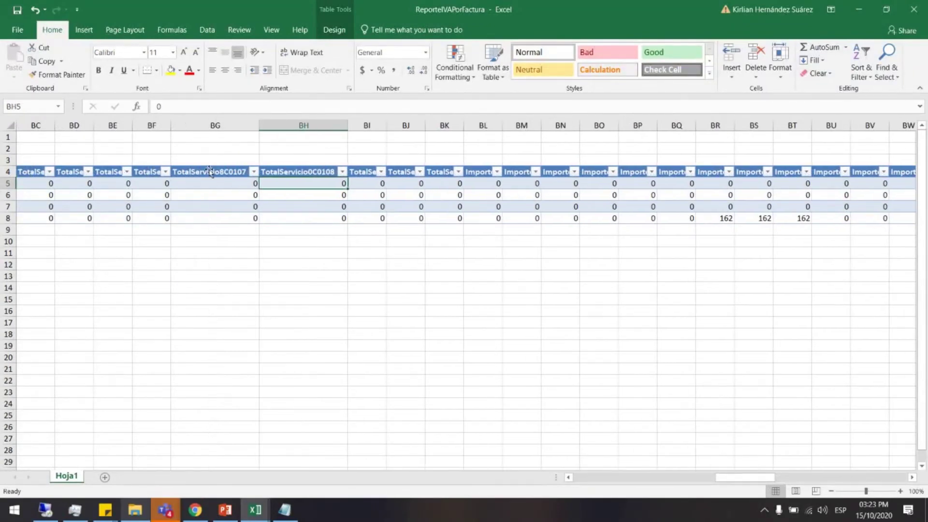
{"action": "double_click", "coordinate": [171, 125]}
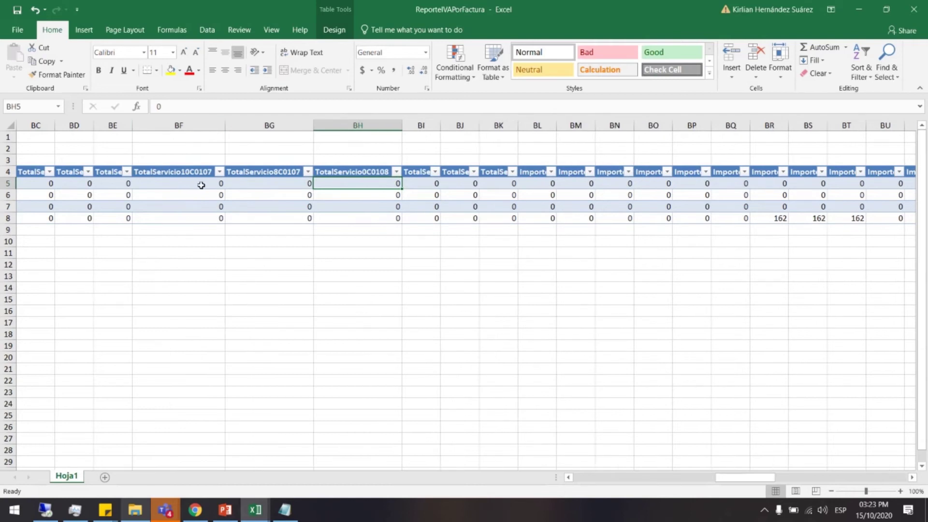
Step: Review the subtotals in DT5:DT7, then widen column DU and review the TotalImporte values in DU5:DU7
{"action": "left_click_drag", "start_coordinate": [746, 478], "coordinate": [887, 479]}
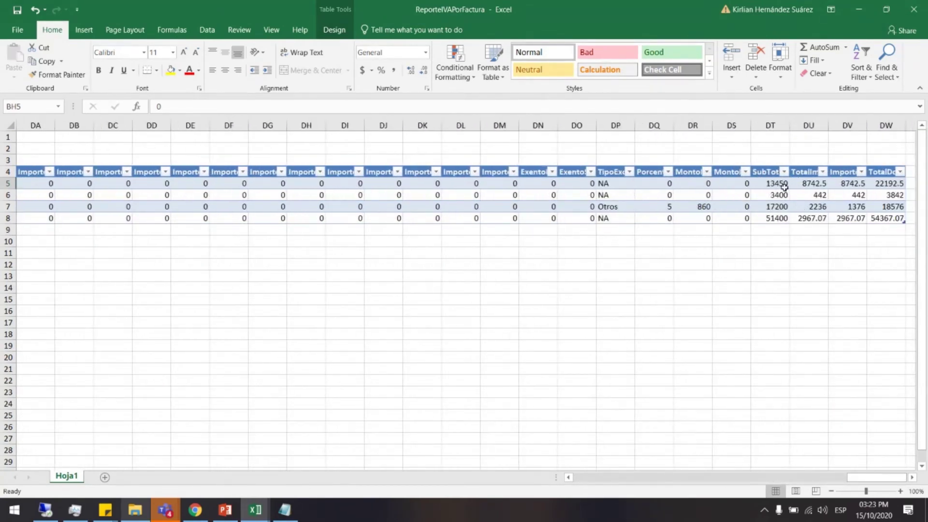
{"action": "left_click_drag", "start_coordinate": [785, 186], "coordinate": [774, 207]}
{"action": "left_click_drag", "start_coordinate": [829, 125], "coordinate": [829, 125]}
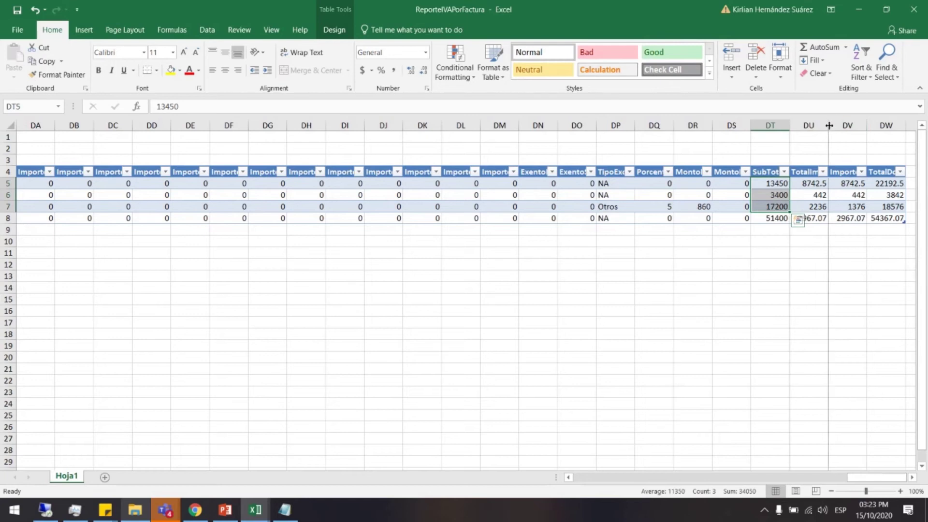
{"action": "double_click", "coordinate": [829, 125]}
{"action": "left_click_drag", "start_coordinate": [829, 186], "coordinate": [830, 207]}
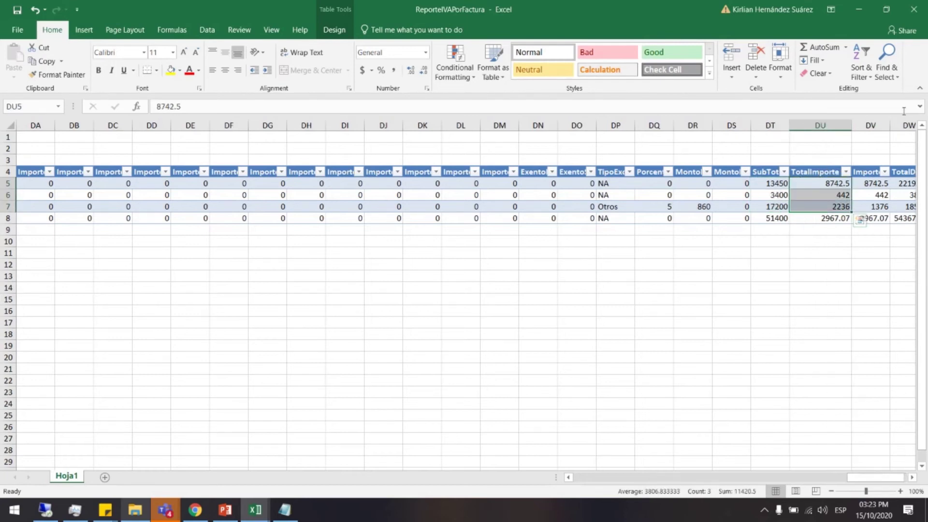
Step: Widen columns DV and DW and examine the ImporteCobrado and TotalDoc values in row 5
{"action": "double_click", "coordinate": [894, 122]}
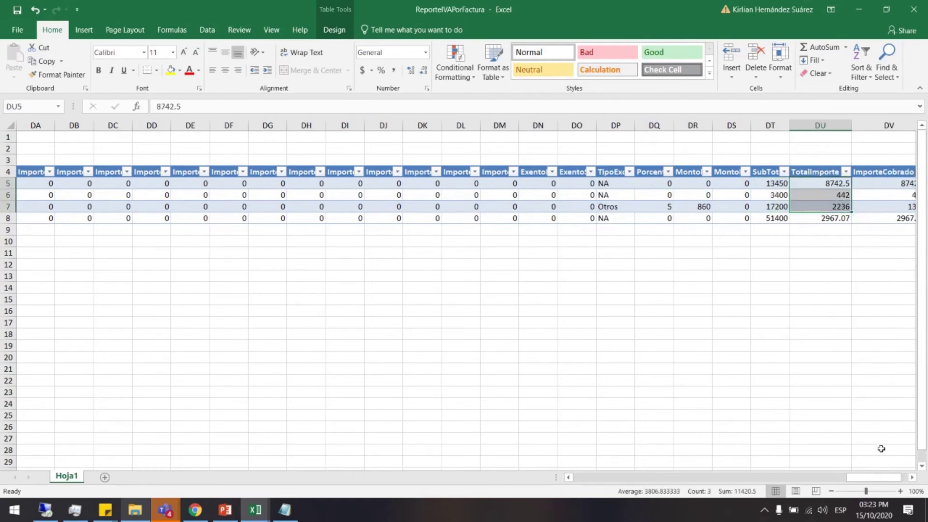
{"action": "left_click", "coordinate": [912, 477]}
{"action": "left_click", "coordinate": [913, 477]}
{"action": "left_click", "coordinate": [912, 477]}
{"action": "left_click", "coordinate": [912, 477]}
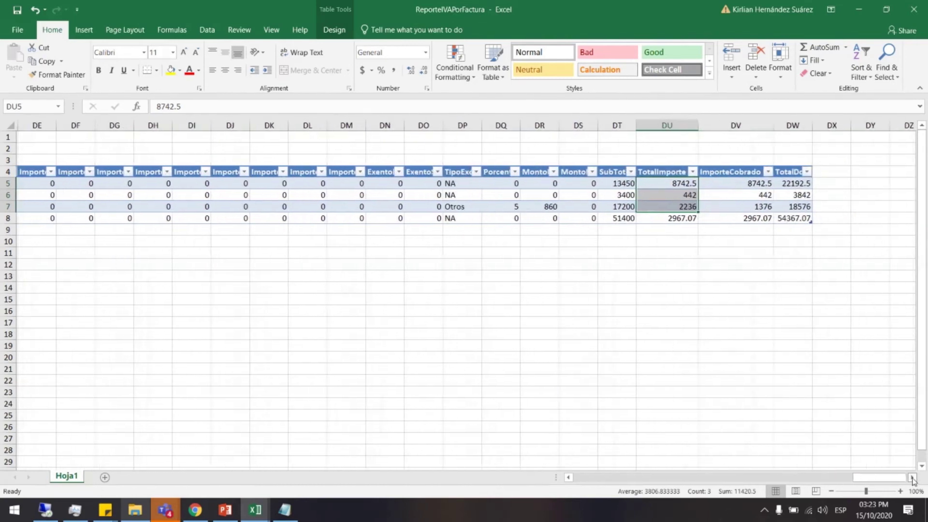
{"action": "left_click", "coordinate": [740, 186]}
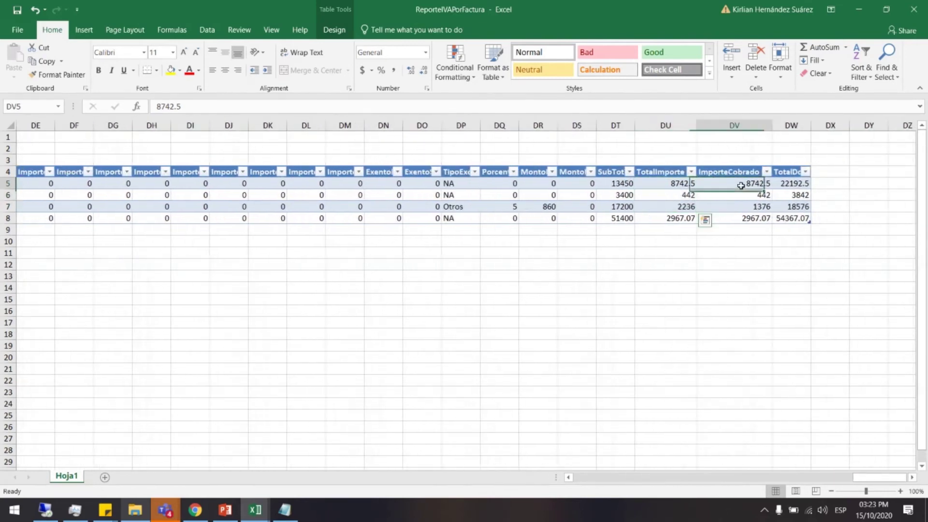
{"action": "left_click", "coordinate": [796, 180]}
{"action": "double_click", "coordinate": [811, 129]}
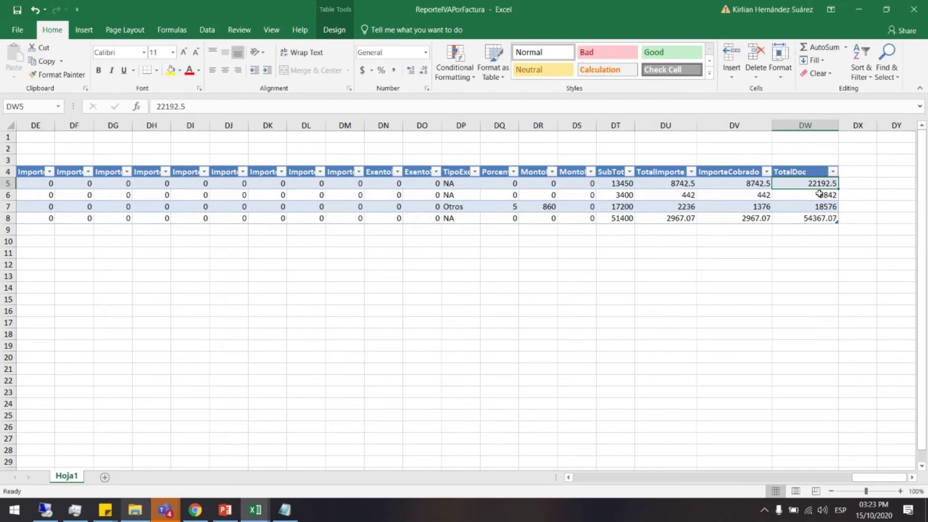
Step: Compare row 5's subtotal, ImporteCobrado and TotalDoc values across columns DT, DV and DW
{"action": "left_click", "coordinate": [614, 182]}
{"action": "left_click", "coordinate": [734, 183]}
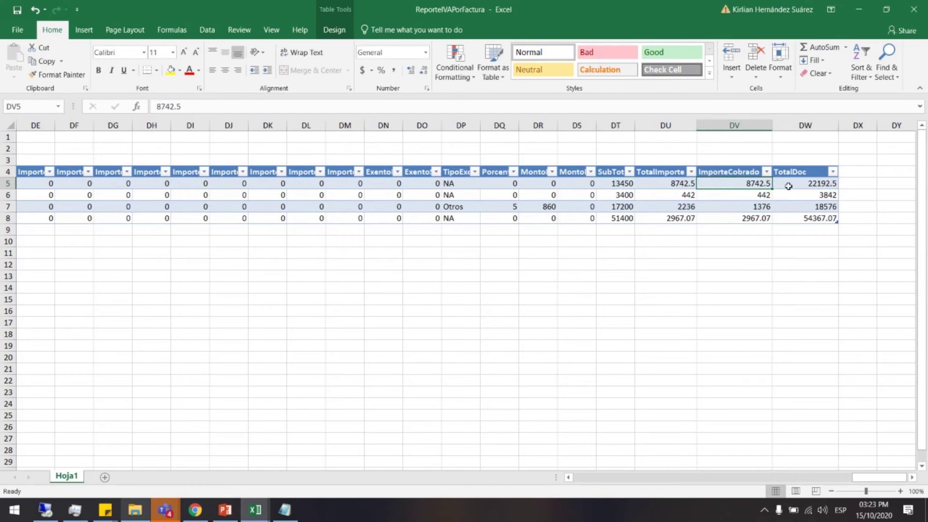
{"action": "left_click", "coordinate": [806, 185]}
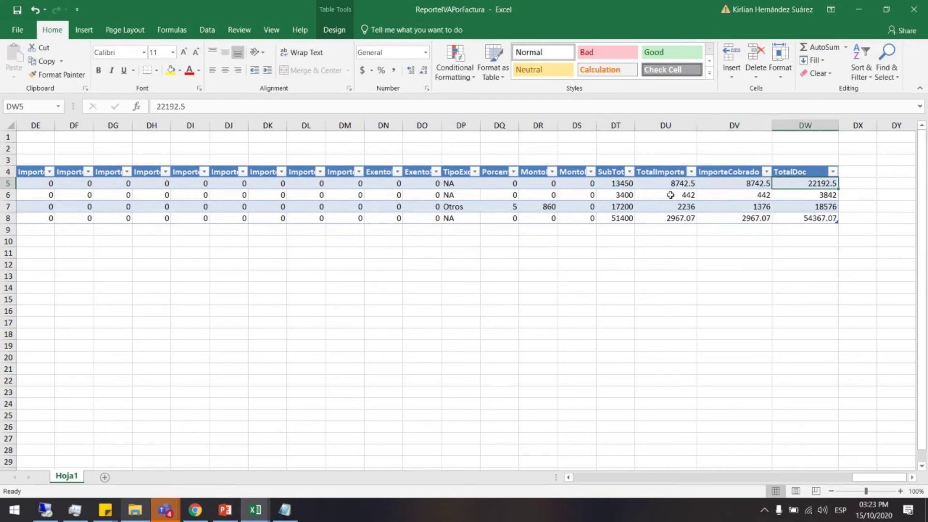
Step: Close the per-invoice, cancelled and collected tax reports without saving, and close the CABSYS article template workbook
{"action": "left_click", "coordinate": [914, 9]}
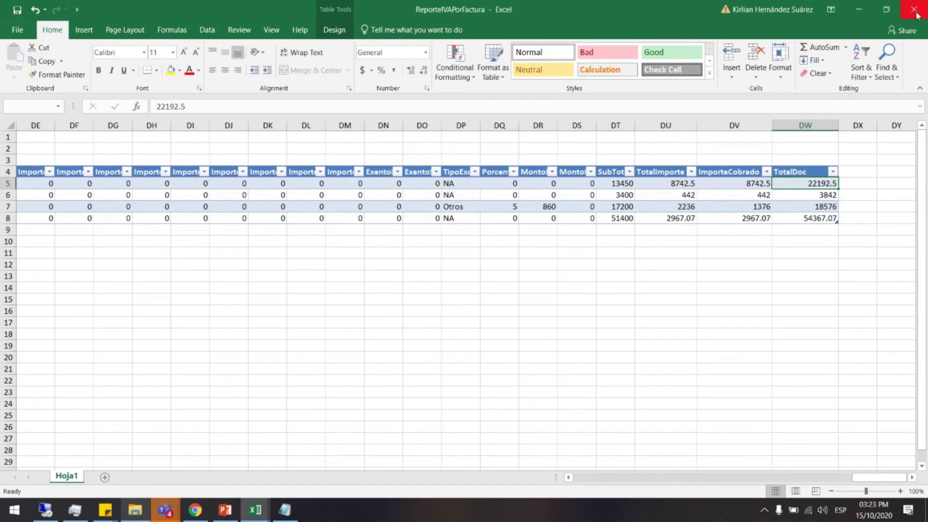
{"action": "left_click", "coordinate": [464, 268]}
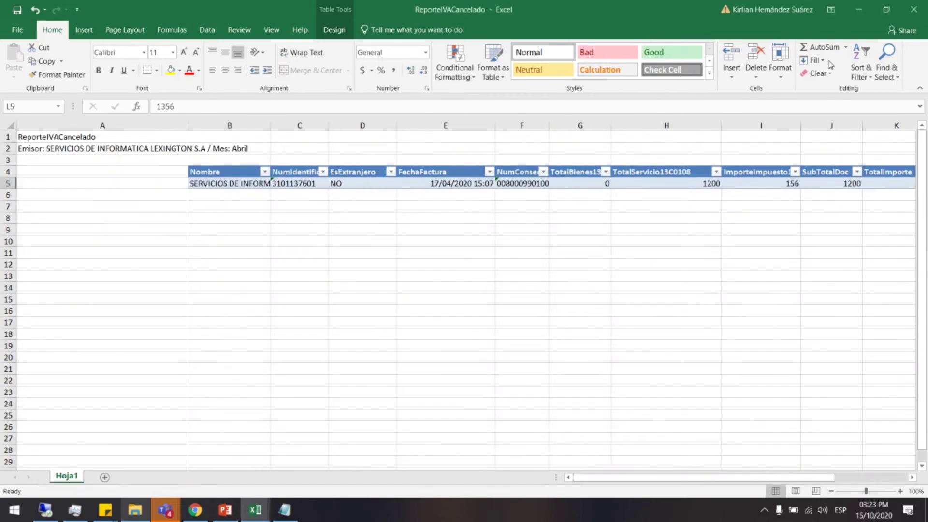
{"action": "left_click", "coordinate": [913, 9]}
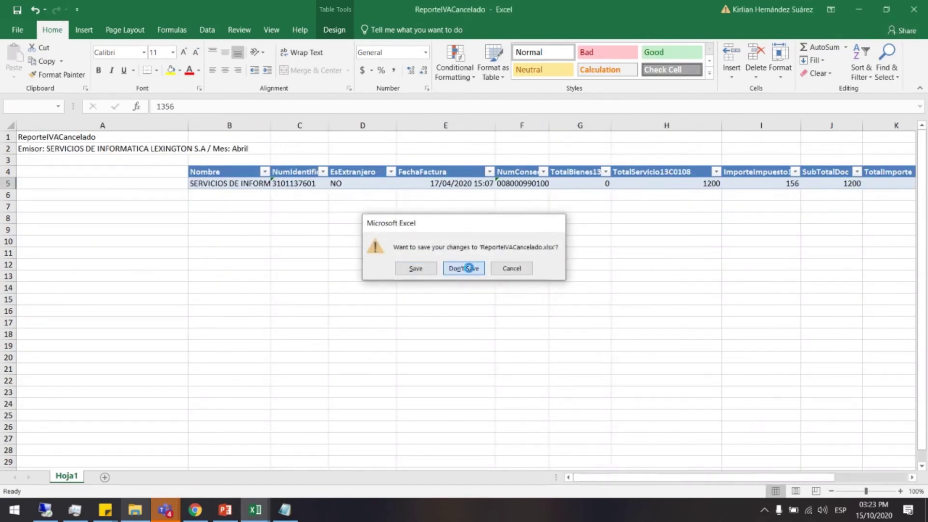
{"action": "left_click", "coordinate": [466, 267]}
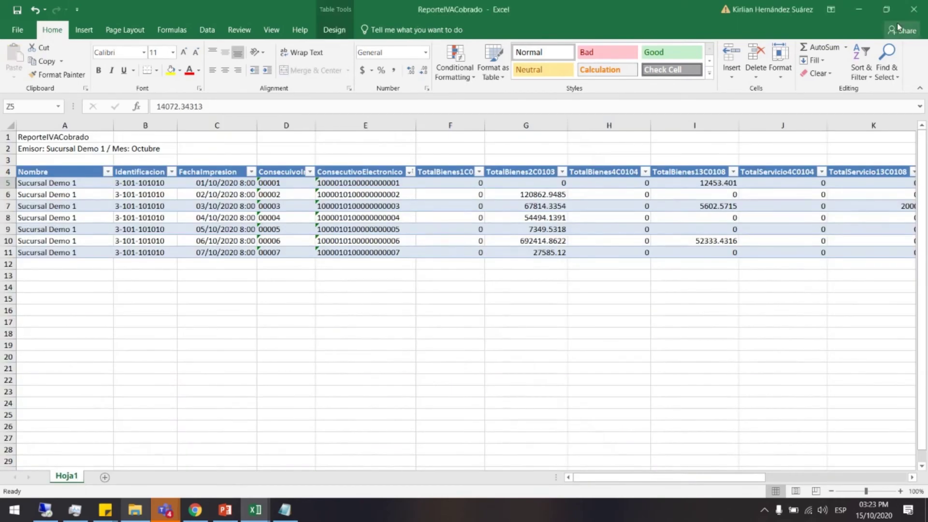
{"action": "left_click", "coordinate": [914, 9]}
{"action": "left_click", "coordinate": [462, 268]}
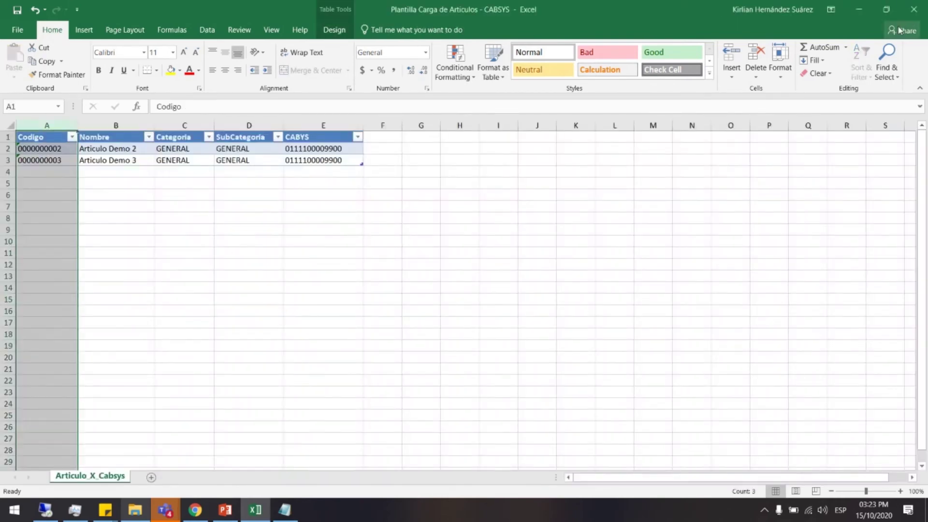
{"action": "left_click", "coordinate": [914, 9]}
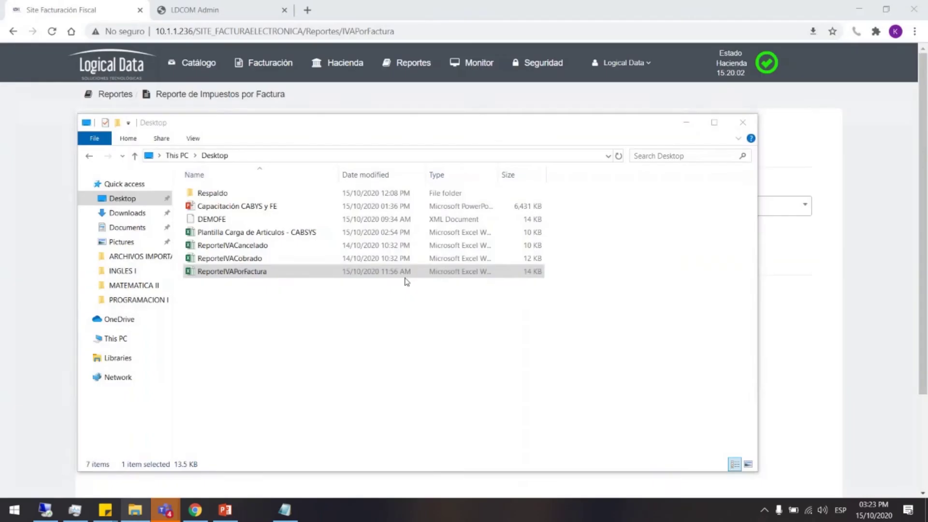
Step: Minimize the Desktop folder window and open the site's Administración Tributaria query under Hacienda
{"action": "left_click", "coordinate": [694, 128]}
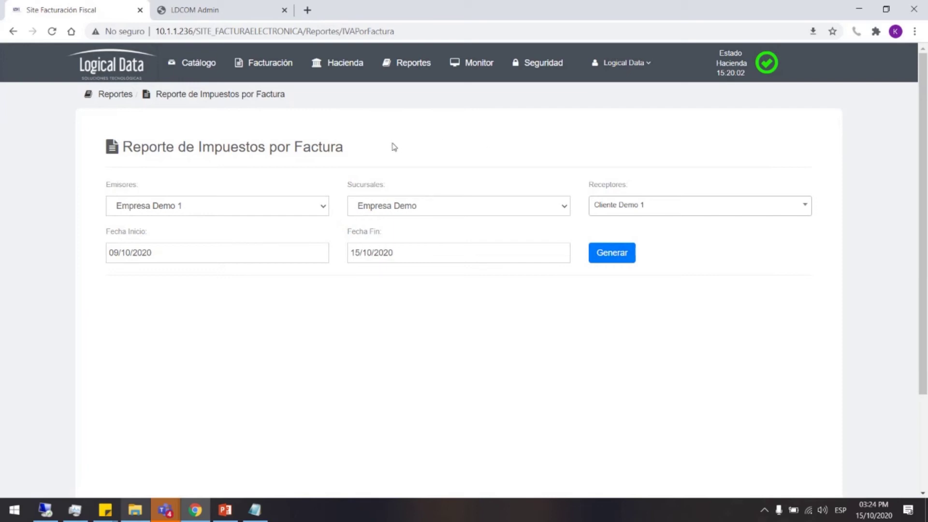
{"action": "left_click", "coordinate": [345, 68]}
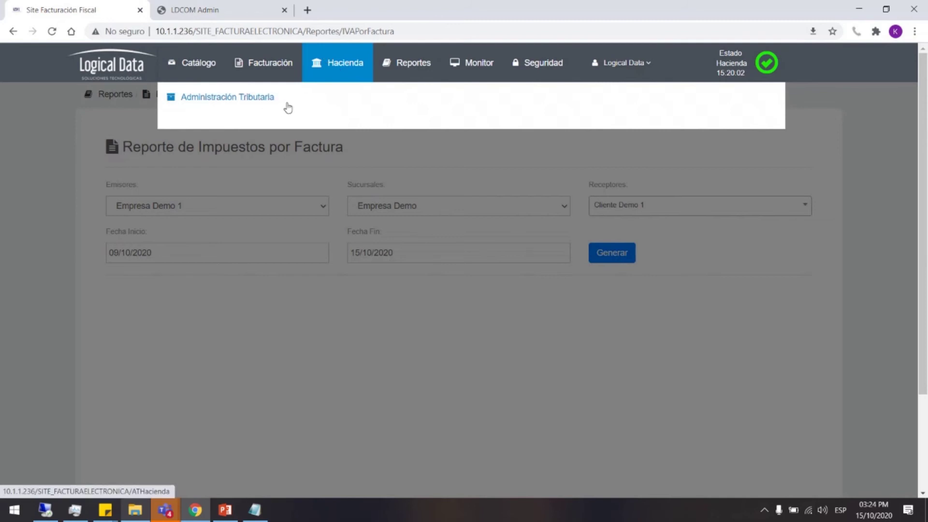
{"action": "left_click", "coordinate": [252, 101]}
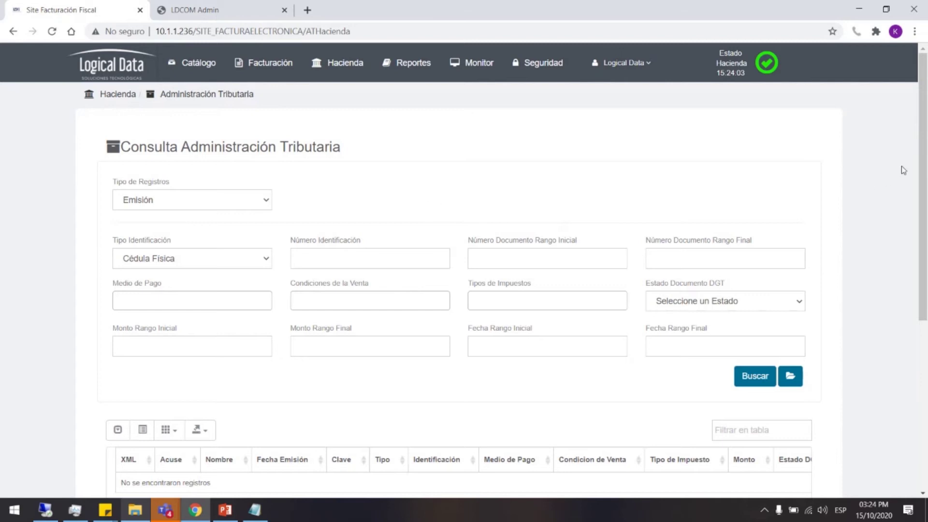
Step: Set the identification type to Cédula Jurídica and enter the company's identification number in the Emisión query
{"action": "left_click_drag", "start_coordinate": [923, 138], "coordinate": [923, 177]}
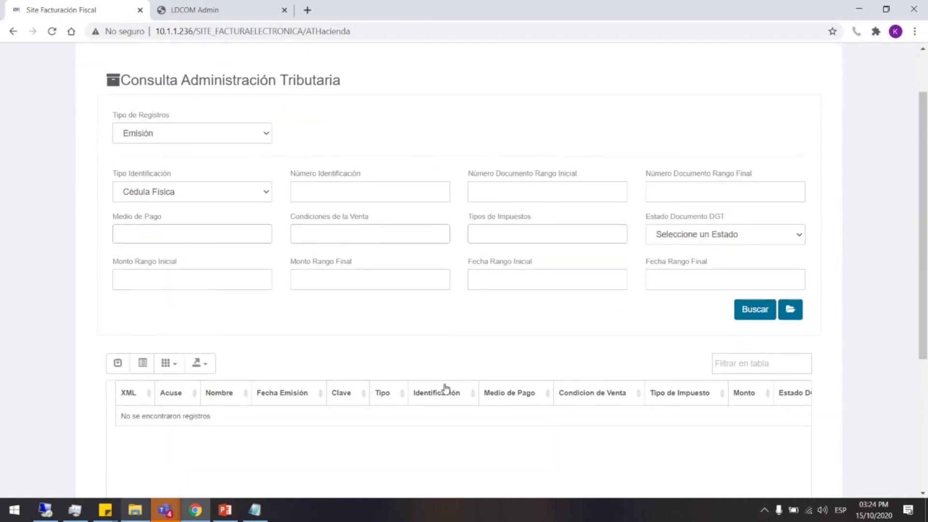
{"action": "left_click", "coordinate": [297, 194]}
{"action": "type", "text": "3-1010"}
{"action": "left_click", "coordinate": [165, 193]}
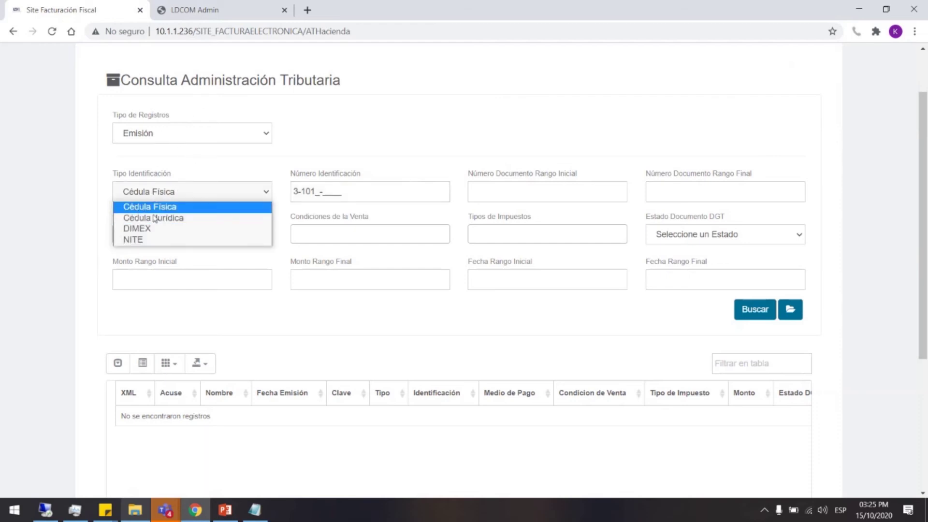
{"action": "left_click", "coordinate": [155, 218]}
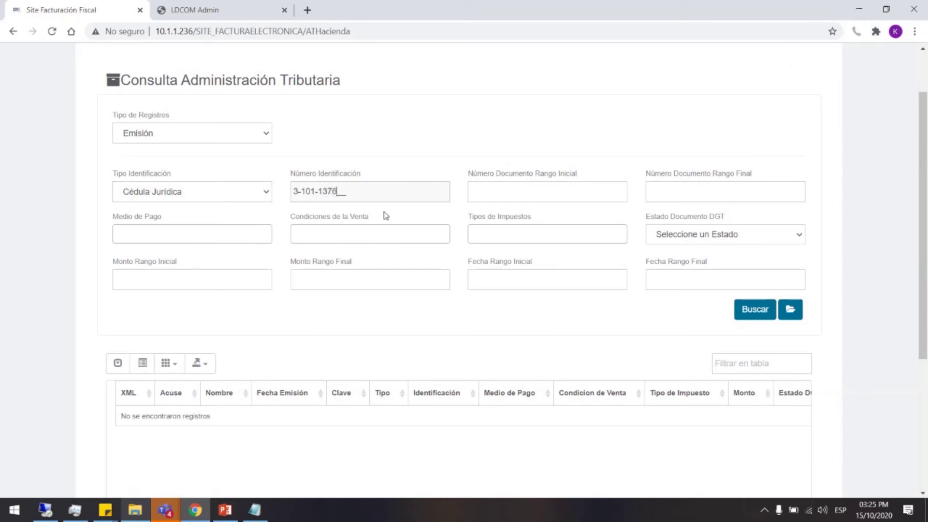
{"action": "type", "text": "1"}
Step: Review the document number range fields and the options for Medio de Pago, Condiciones de la Venta and Tipos de Impuestos
{"action": "left_click", "coordinate": [539, 187]}
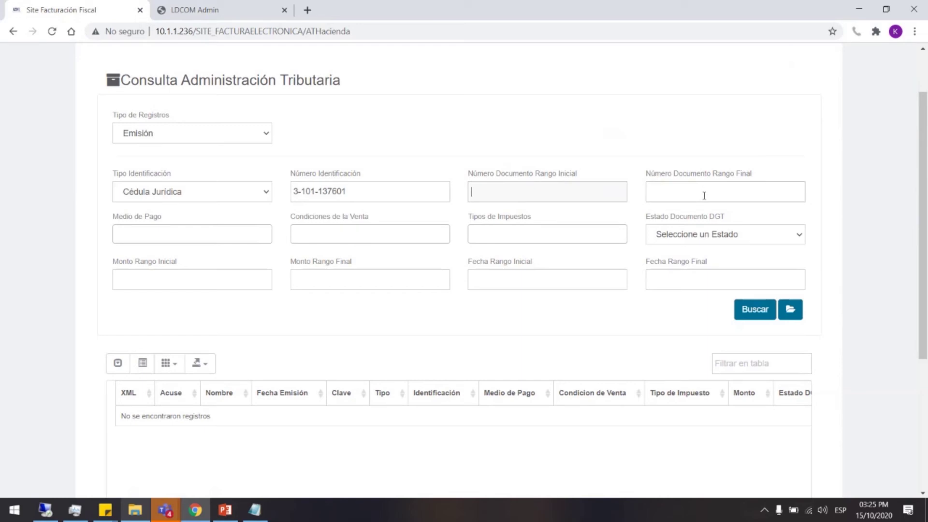
{"action": "left_click", "coordinate": [147, 233]}
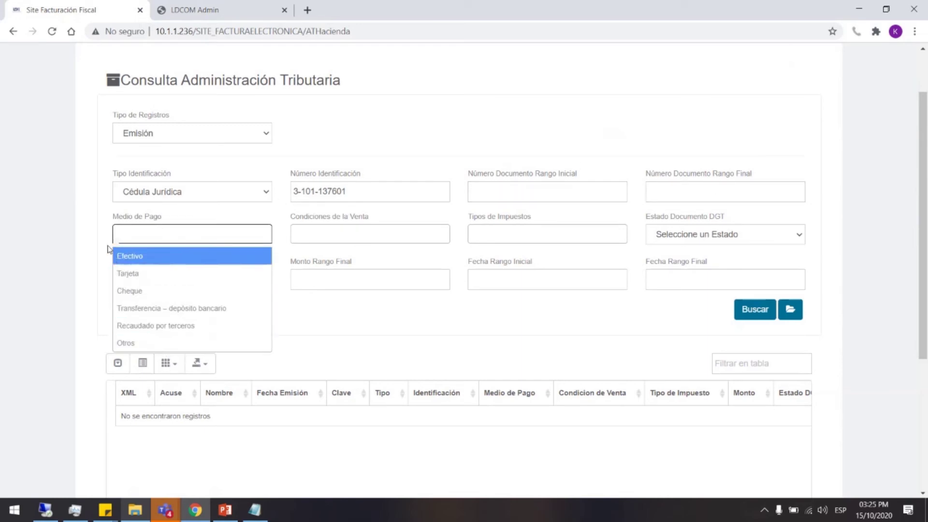
{"action": "left_click", "coordinate": [100, 207]}
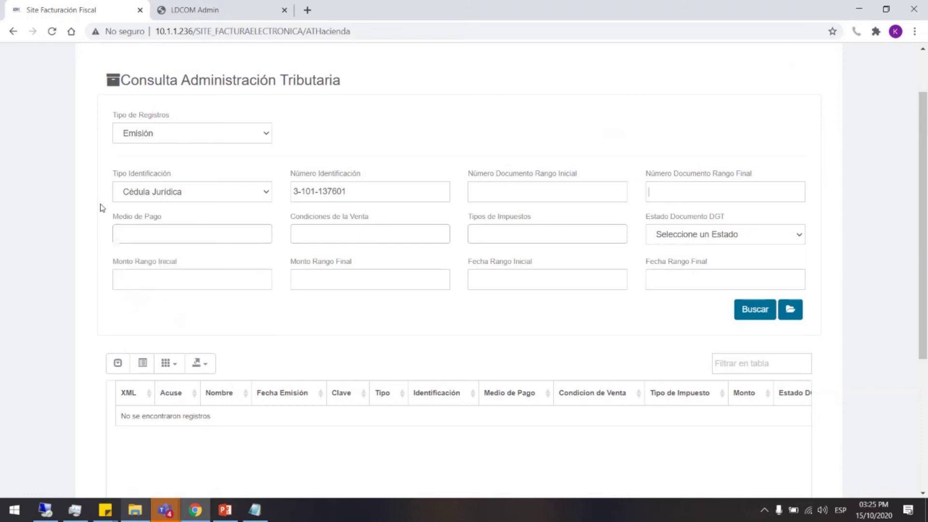
{"action": "left_click", "coordinate": [339, 232]}
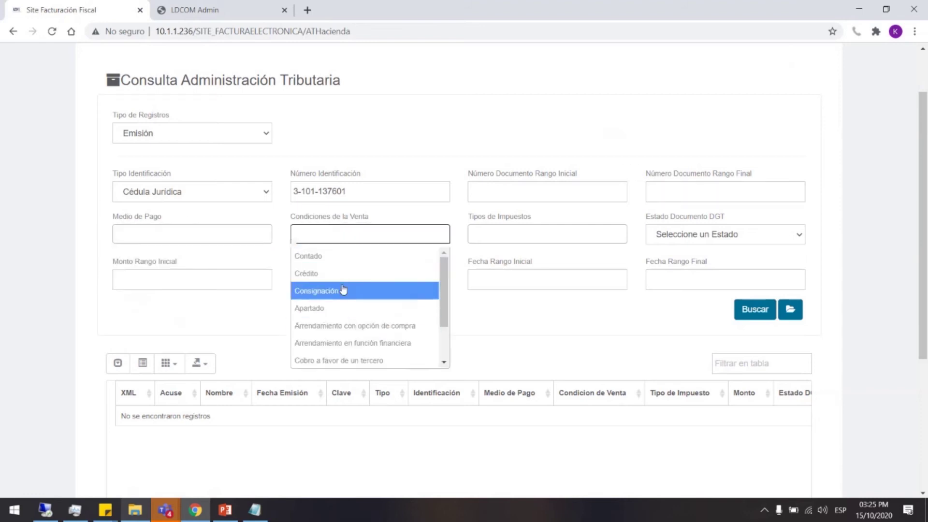
{"action": "left_click", "coordinate": [460, 235]}
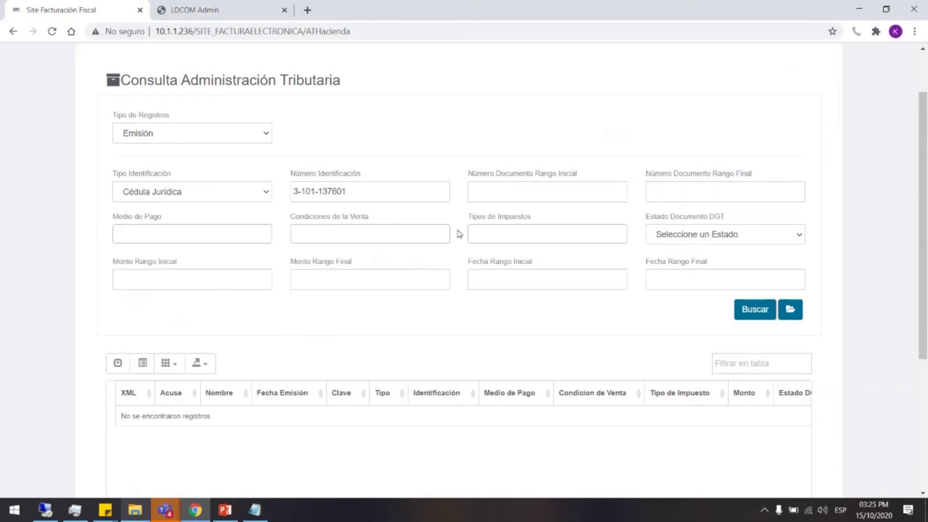
{"action": "left_click", "coordinate": [513, 238]}
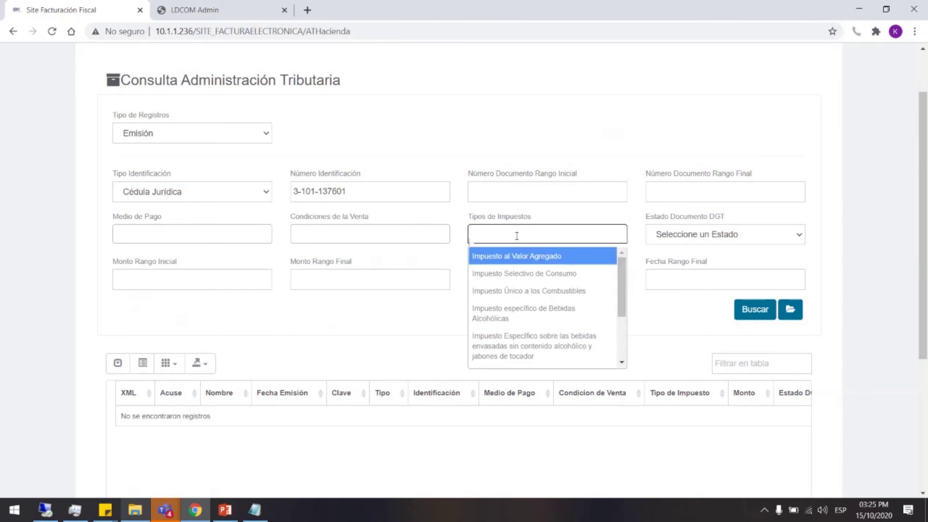
{"action": "left_click", "coordinate": [635, 210]}
{"action": "left_click_drag", "start_coordinate": [632, 212], "coordinate": [647, 230]}
{"action": "left_click", "coordinate": [641, 212]}
Step: Filter the query by DGT document status Aceptado and the date range 07/10/2020 to 09/10/2020
{"action": "left_click", "coordinate": [682, 236]}
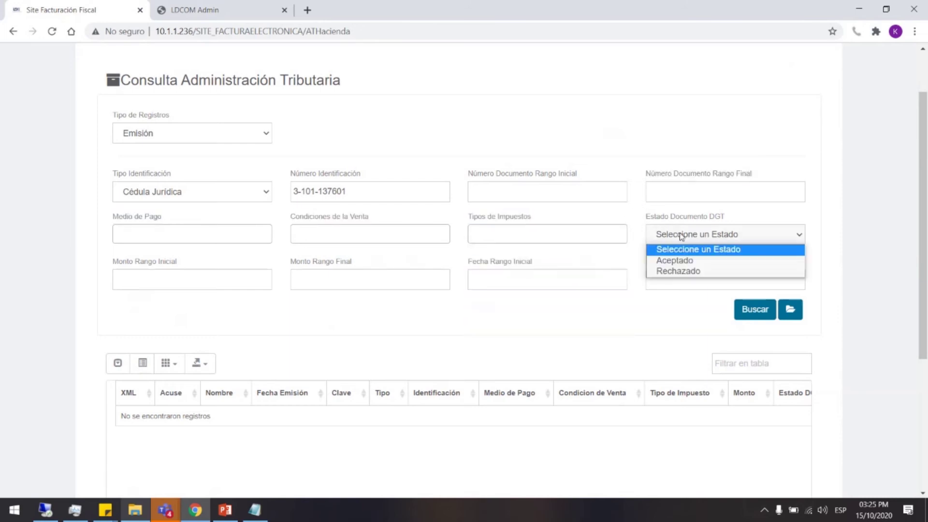
{"action": "left_click", "coordinate": [679, 261]}
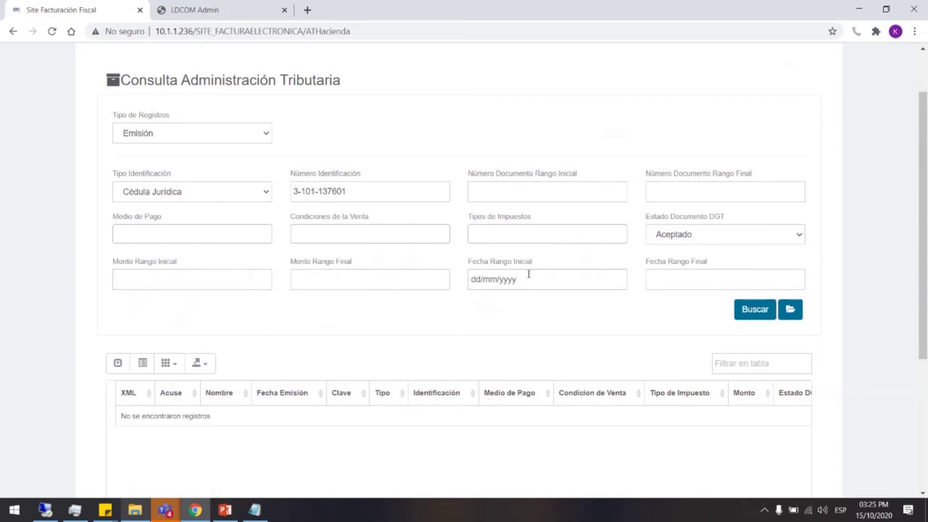
{"action": "left_click", "coordinate": [472, 279]}
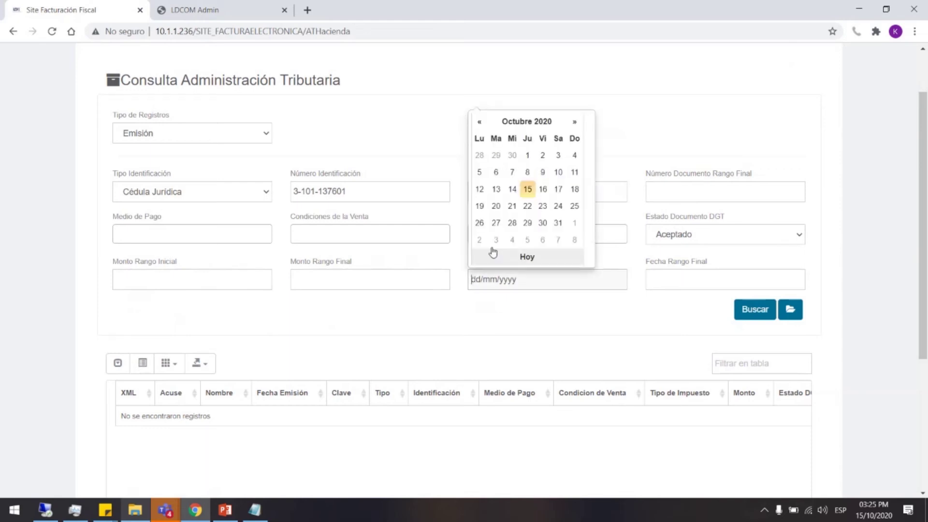
{"action": "left_click", "coordinate": [512, 171]}
{"action": "left_click", "coordinate": [680, 279]}
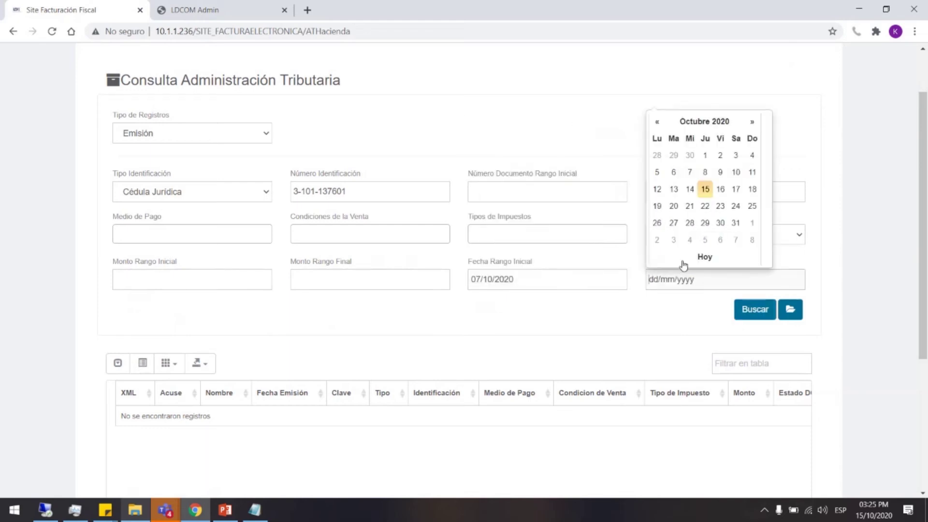
{"action": "left_click", "coordinate": [721, 172]}
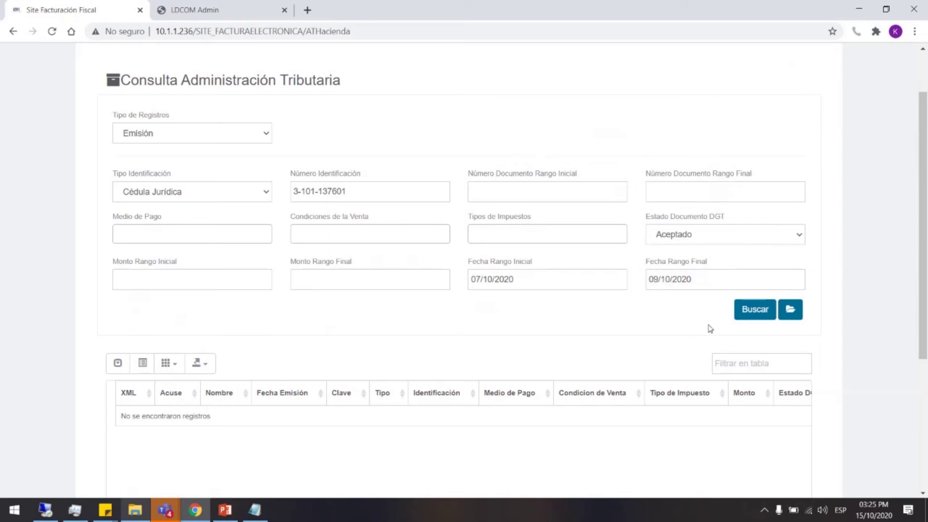
Step: Run the document search and start the bulk XML download of the results
{"action": "left_click", "coordinate": [747, 311]}
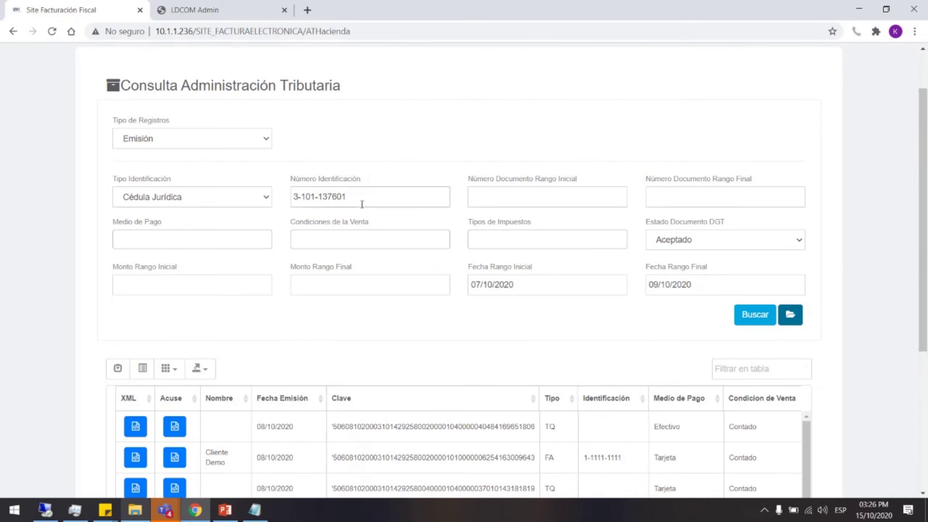
{"action": "left_click_drag", "start_coordinate": [923, 125], "coordinate": [925, 212]}
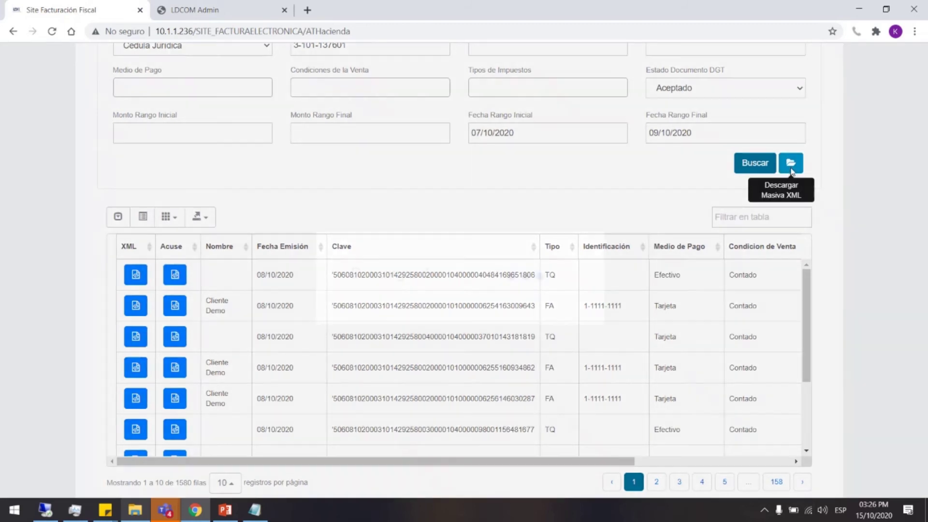
{"action": "left_click", "coordinate": [791, 164]}
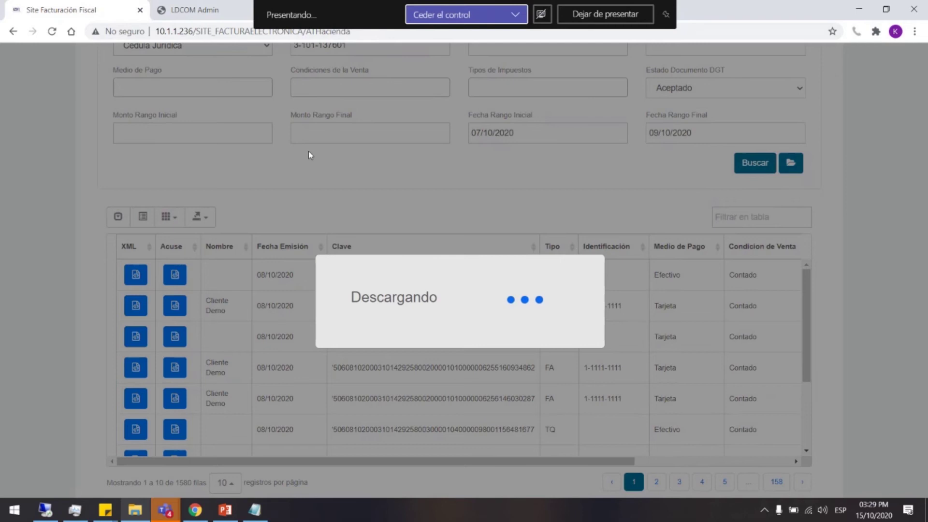
Step: Copy the site's base address and open 10.1.1.236/SITE_FACTURAELECTRONICA in the LDCOM Admin browser tab
{"action": "left_click", "coordinate": [169, 32]}
{"action": "left_click_drag", "start_coordinate": [156, 32], "coordinate": [307, 37]}
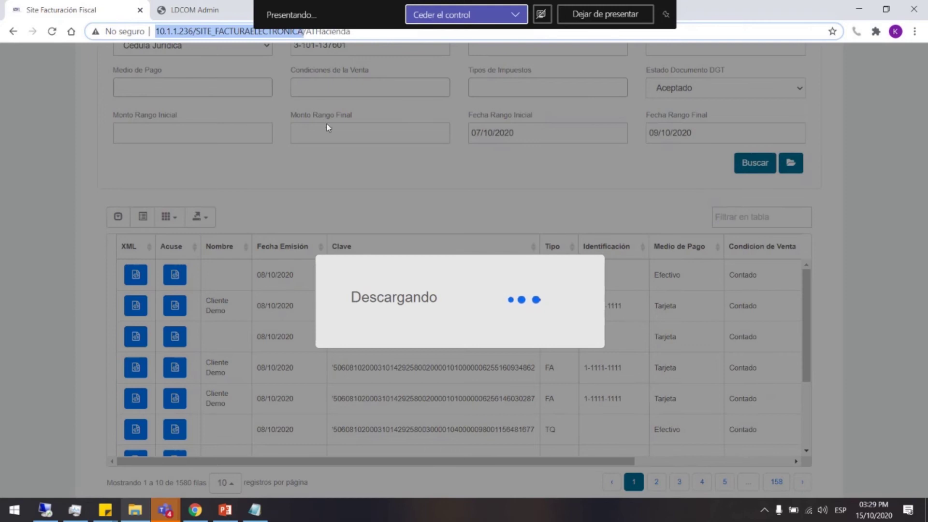
{"action": "left_click", "coordinate": [182, 12]}
{"action": "left_click", "coordinate": [186, 32]}
{"action": "type", "text": "http://10.1.1.236/SITE_FACTURAELECTRONICA"}
{"action": "key", "text": "Return"}
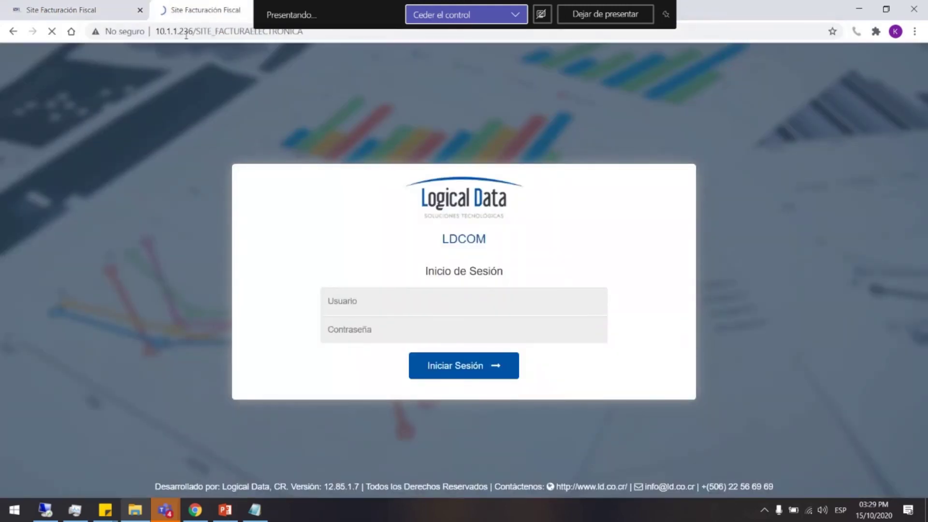
Step: Log in to Factura Electrónica with the username and the account password
{"action": "left_click", "coordinate": [381, 298]}
{"action": "type", "text": "logical"}
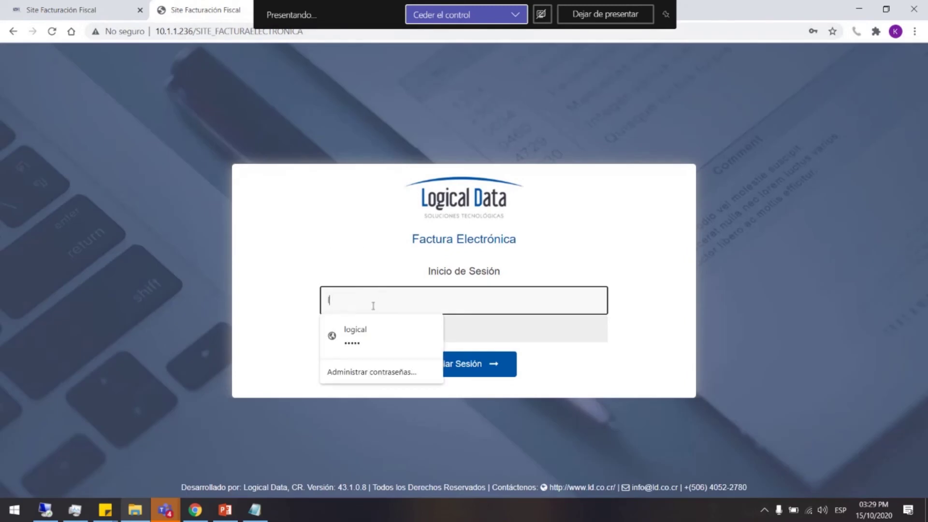
{"action": "key", "text": "Tab"}
{"action": "type", "text": "*****"}
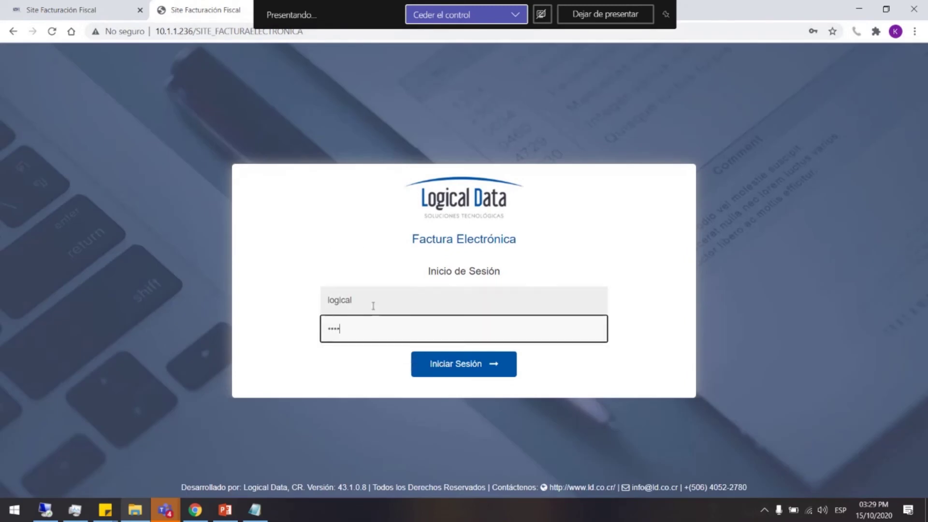
{"action": "key", "text": "Return"}
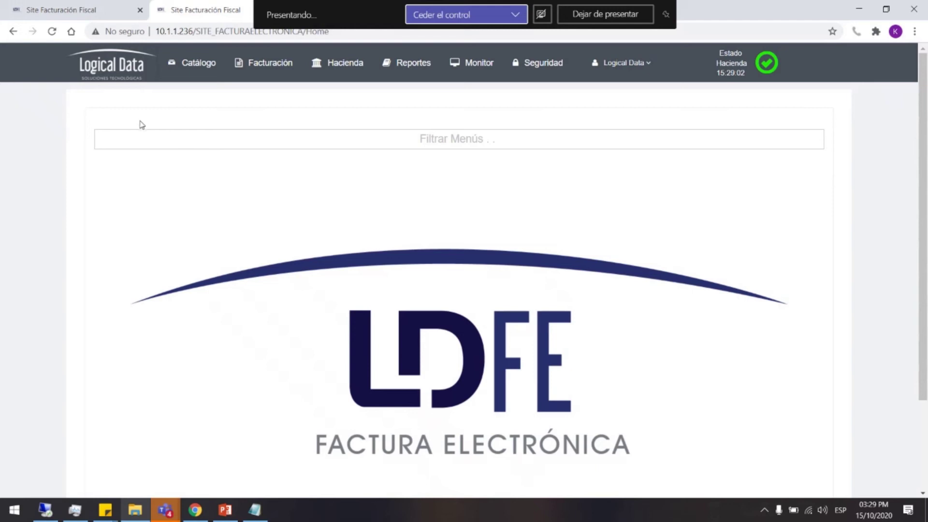
Step: Open the Gráfico de Actividad Diaria page of the Catálogo section
{"action": "left_click", "coordinate": [342, 80]}
{"action": "left_click", "coordinate": [261, 67]}
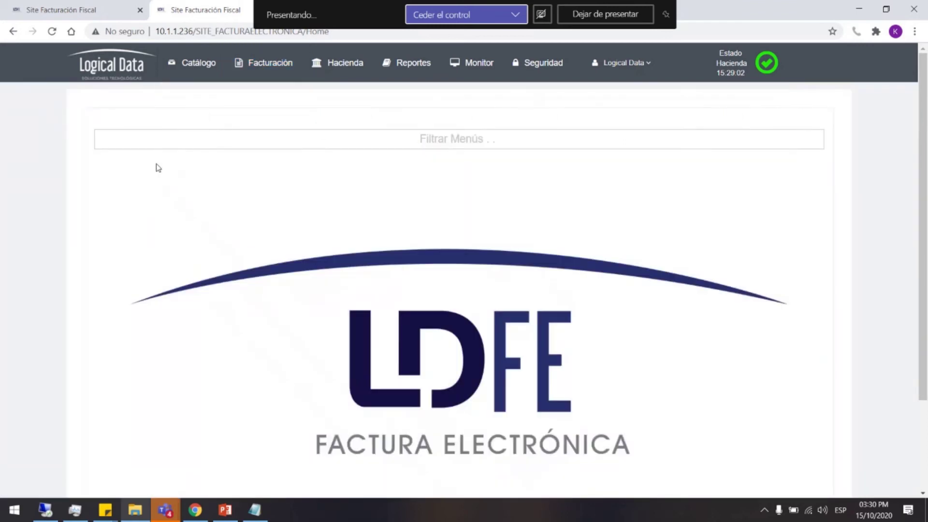
{"action": "mouse_move", "coordinate": [190, 62]}
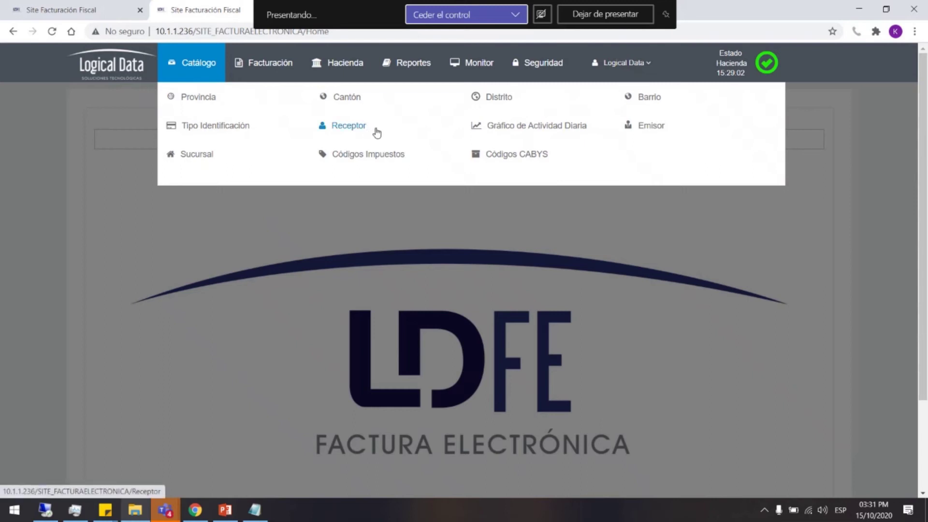
{"action": "left_click", "coordinate": [547, 128]}
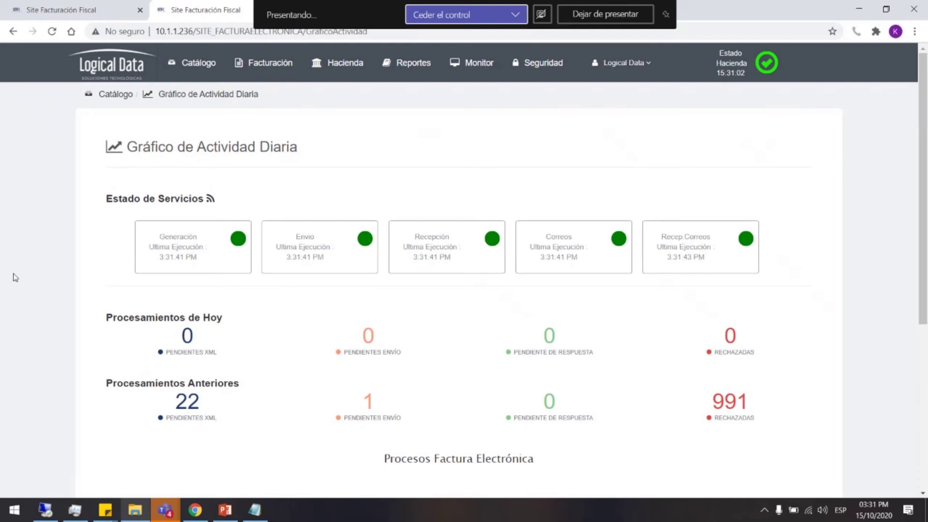
Step: Review the last execution and status of the Generación, Envío, Recepción, Correos and Recep.Correos services
{"action": "scroll", "coordinate": [58, 245], "scroll_direction": "down", "scroll_amount": 1}
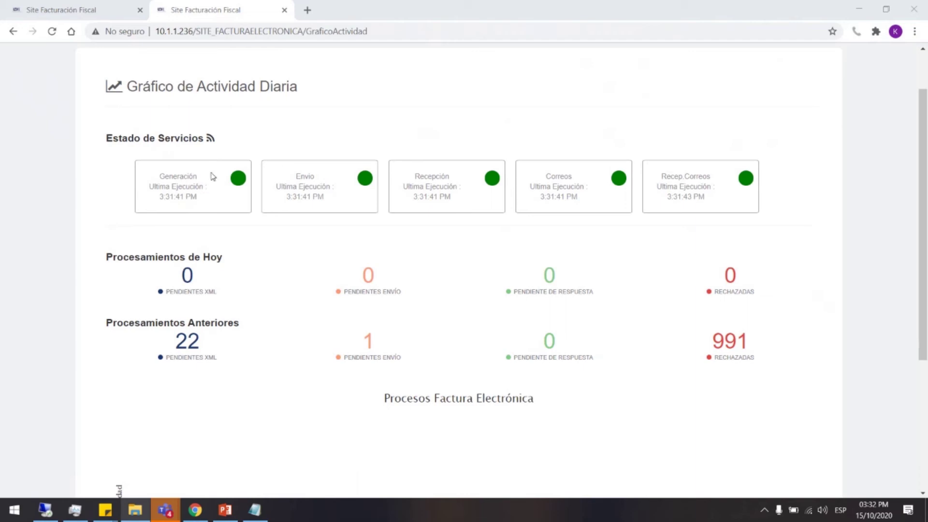
{"action": "left_click_drag", "start_coordinate": [146, 188], "coordinate": [207, 197]}
{"action": "left_click", "coordinate": [311, 176]}
{"action": "left_click_drag", "start_coordinate": [294, 177], "coordinate": [333, 187]}
{"action": "left_click", "coordinate": [334, 192]}
{"action": "left_click_drag", "start_coordinate": [420, 176], "coordinate": [454, 179]}
{"action": "left_click_drag", "start_coordinate": [547, 176], "coordinate": [578, 180]}
{"action": "left_click", "coordinate": [668, 182]}
{"action": "left_click_drag", "start_coordinate": [663, 180], "coordinate": [714, 182]}
{"action": "left_click", "coordinate": [719, 202]}
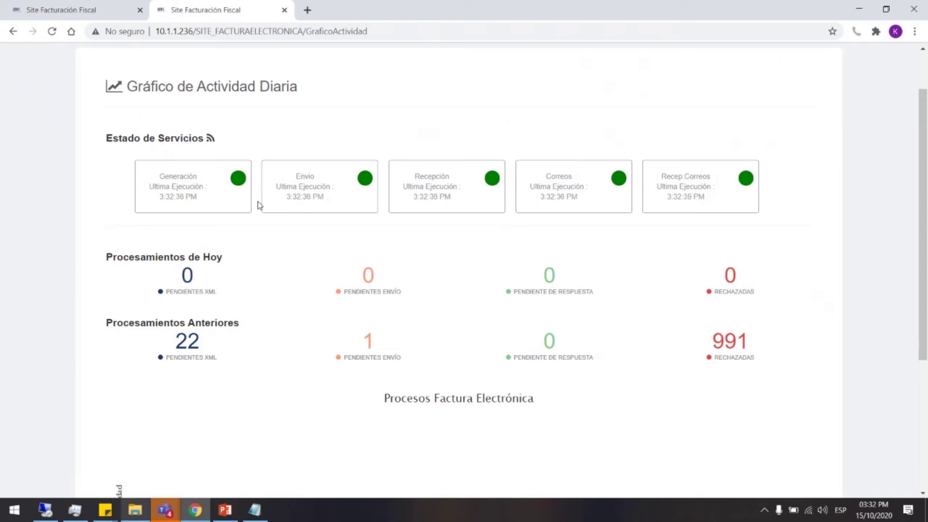
Step: Review the Procesamientos de Hoy counts for pending XML, pending sending, pending response and rejected documents
{"action": "scroll", "coordinate": [252, 212], "scroll_direction": "down", "scroll_amount": 1}
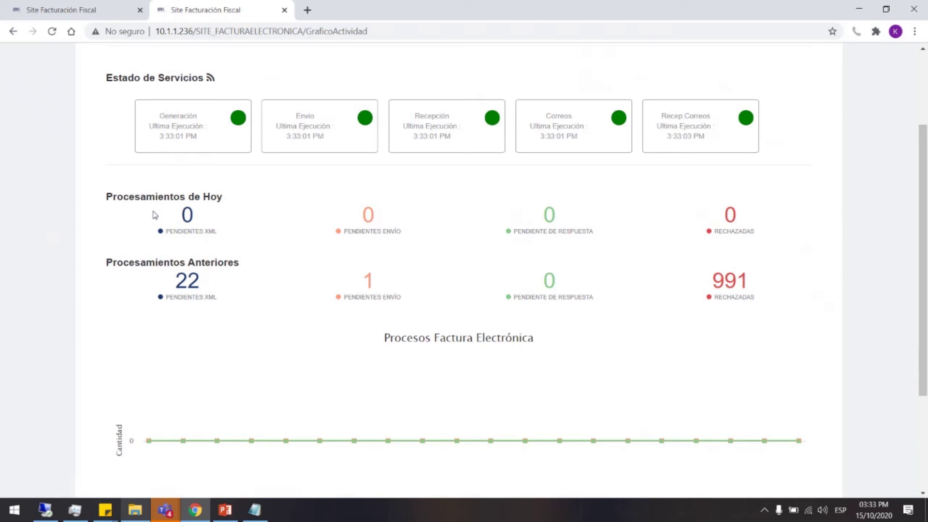
{"action": "left_click_drag", "start_coordinate": [361, 217], "coordinate": [382, 219]}
{"action": "left_click", "coordinate": [389, 227]}
{"action": "double_click", "coordinate": [552, 213]}
{"action": "double_click", "coordinate": [729, 215]}
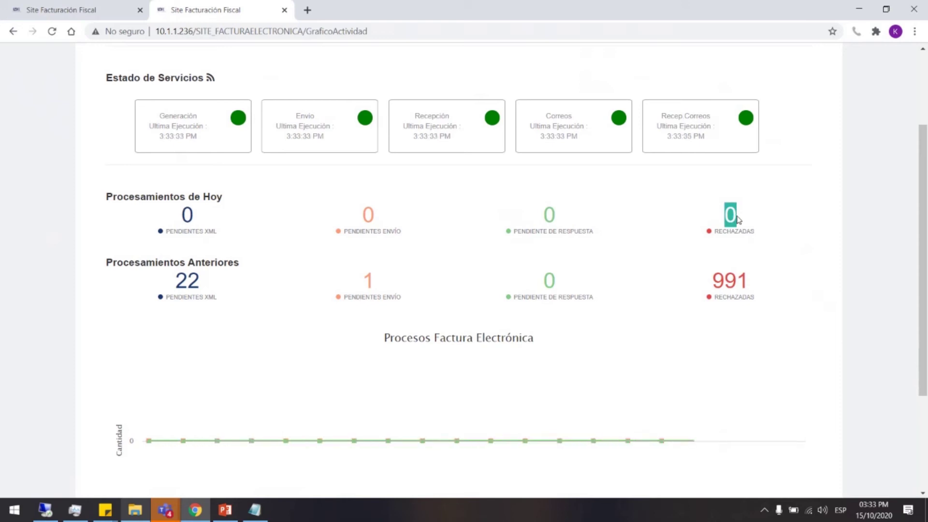
Step: Review the Procesamientos Anteriores counts and the Procesos Factura Electrónica chart
{"action": "left_click", "coordinate": [141, 256]}
{"action": "left_click_drag", "start_coordinate": [106, 263], "coordinate": [235, 262]}
{"action": "left_click", "coordinate": [191, 295]}
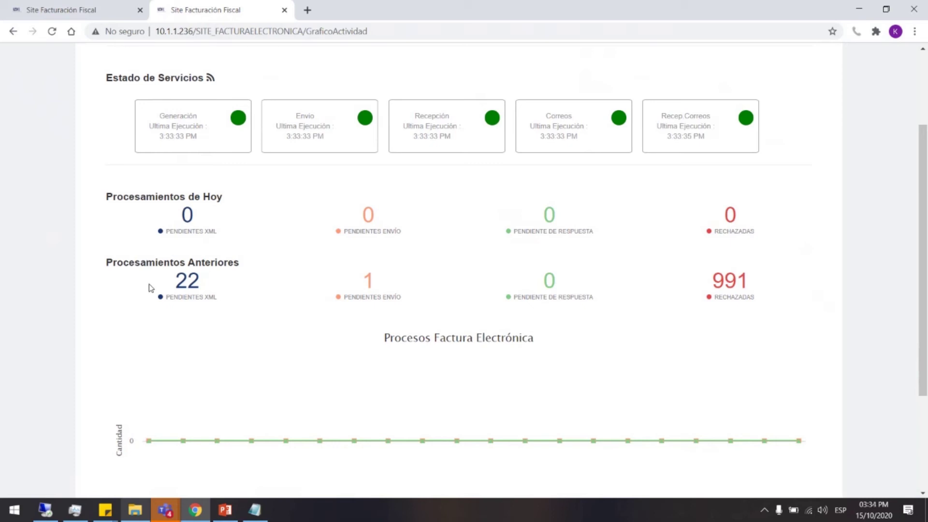
{"action": "left_click_drag", "start_coordinate": [354, 282], "coordinate": [376, 281]}
{"action": "left_click", "coordinate": [568, 282]}
{"action": "left_click_drag", "start_coordinate": [713, 285], "coordinate": [748, 284]}
{"action": "left_click", "coordinate": [751, 286]}
{"action": "scroll", "coordinate": [352, 338], "scroll_direction": "down", "scroll_amount": 3}
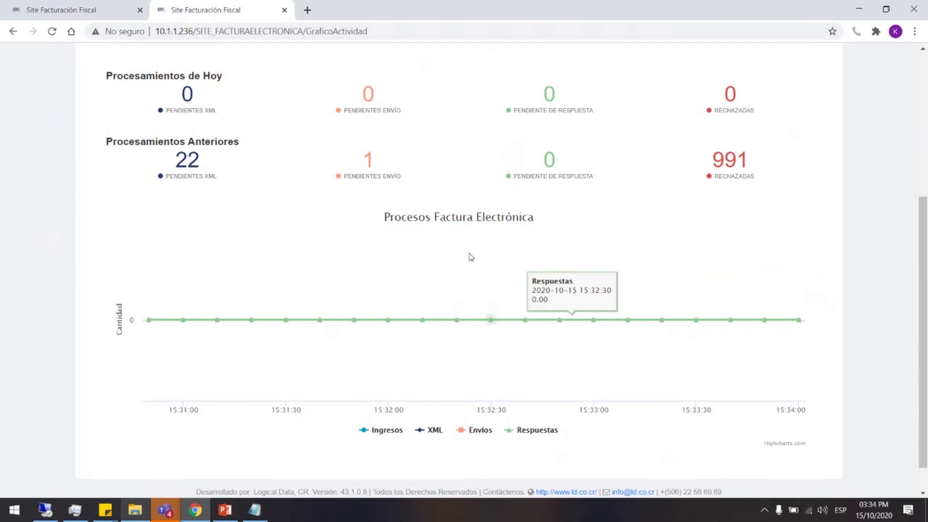
{"action": "scroll", "coordinate": [262, 210], "scroll_direction": "up", "scroll_amount": 1}
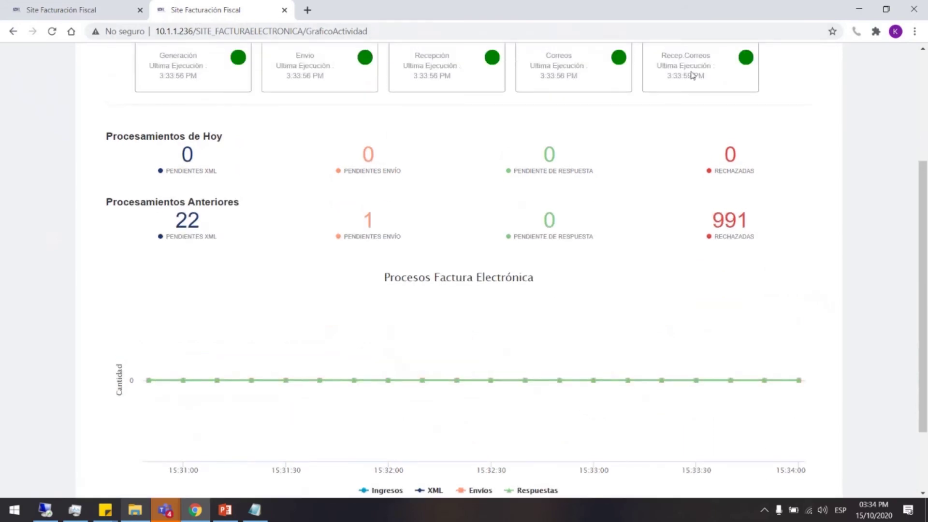
Step: Examine the Procesos Factura Electrónica chart and resume its stopped query process
{"action": "scroll", "coordinate": [120, 265], "scroll_direction": "down", "scroll_amount": 1}
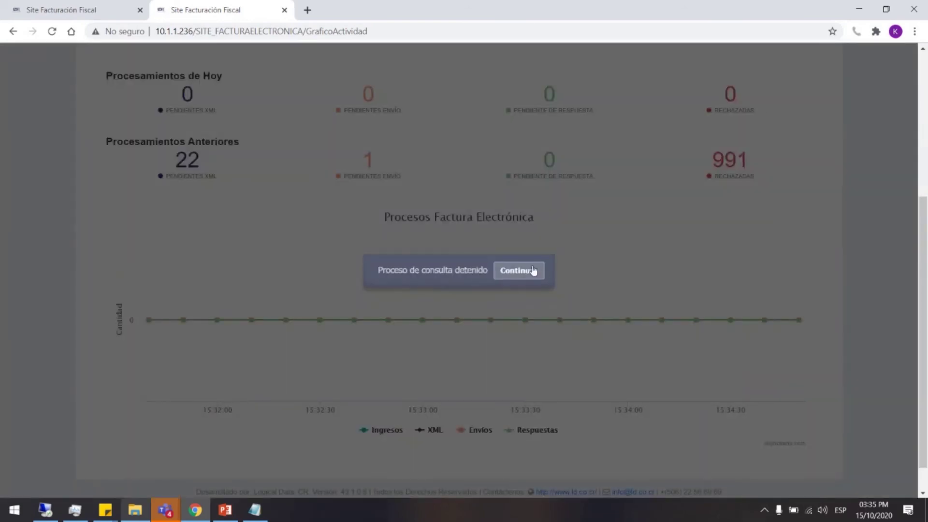
{"action": "left_click", "coordinate": [534, 270]}
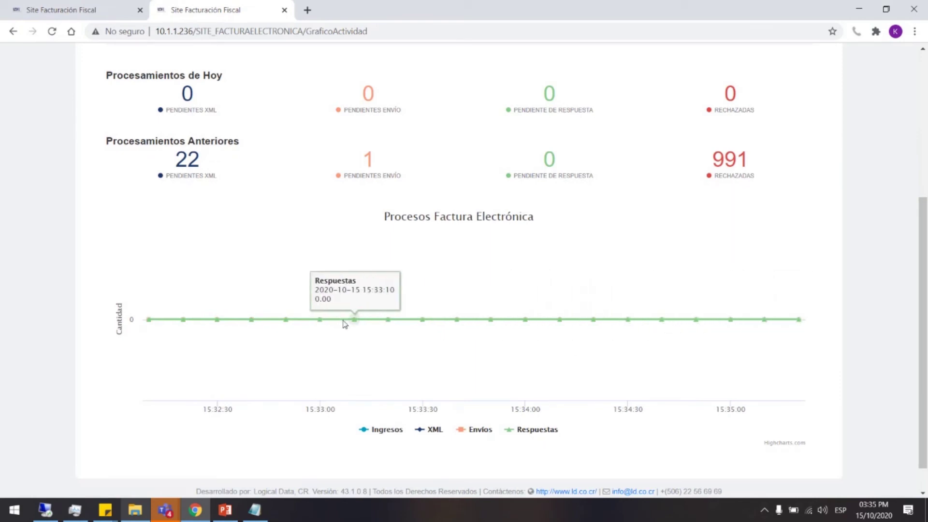
Step: Open the Códigos Impuestos page of the Catálogo section
{"action": "scroll", "coordinate": [351, 327], "scroll_direction": "up", "scroll_amount": 1}
{"action": "scroll", "coordinate": [352, 328], "scroll_direction": "up", "scroll_amount": 4}
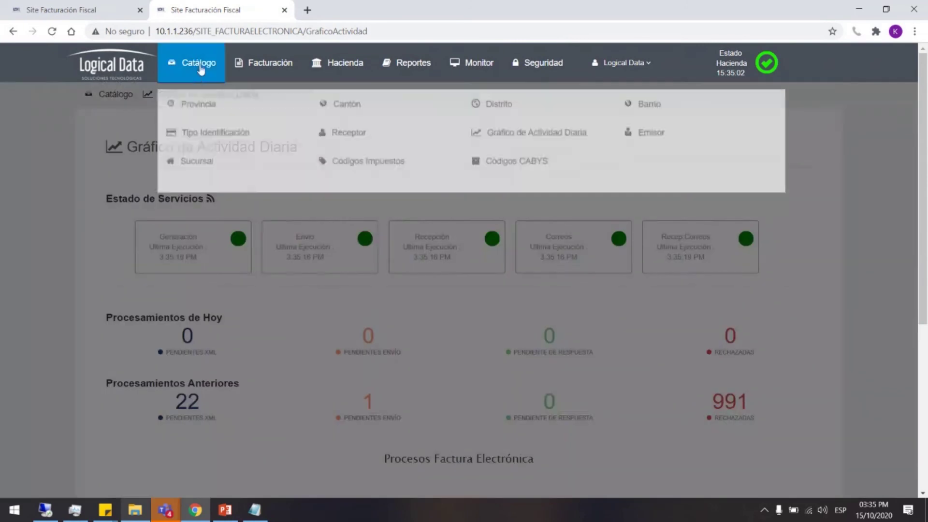
{"action": "left_click", "coordinate": [192, 63]}
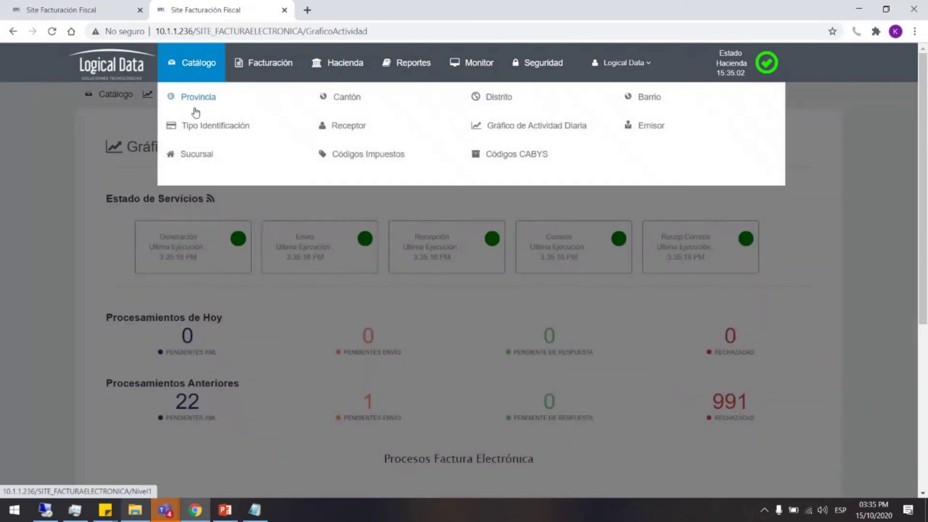
{"action": "left_click", "coordinate": [380, 156]}
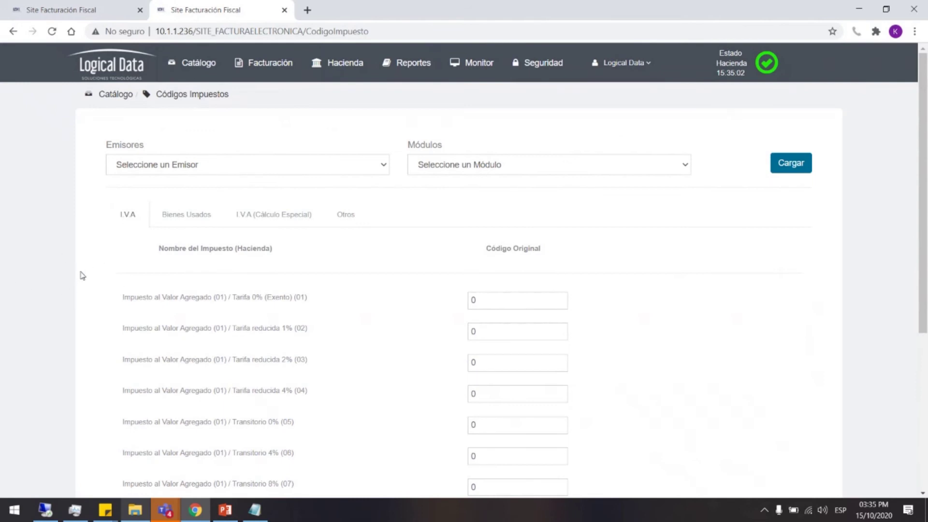
Step: Examine the I.V.A tax name Tarifa 0% (Exento) (01) and its Código Original field
{"action": "scroll", "coordinate": [82, 275], "scroll_direction": "down", "scroll_amount": 1}
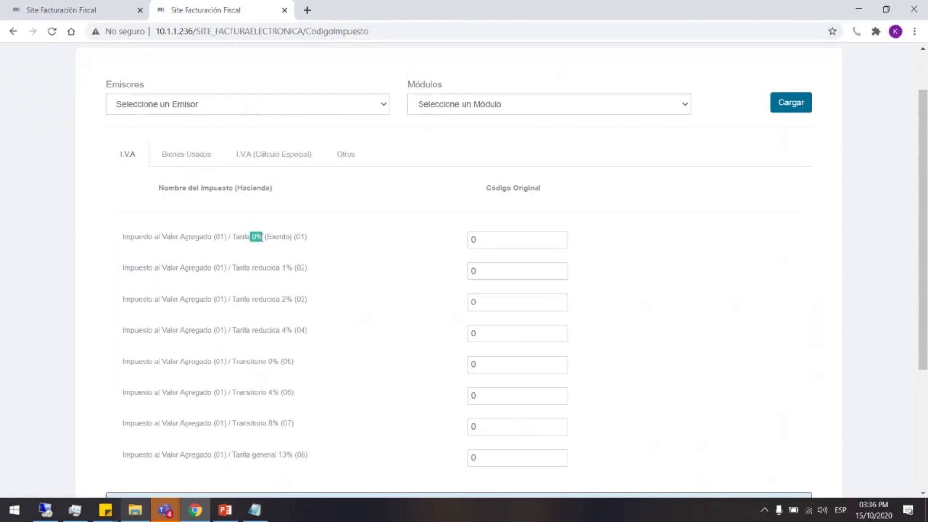
{"action": "left_click", "coordinate": [303, 237]}
{"action": "left_click_drag", "start_coordinate": [296, 237], "coordinate": [305, 238]}
{"action": "left_click", "coordinate": [323, 240]}
{"action": "left_click_drag", "start_coordinate": [123, 235], "coordinate": [267, 239]}
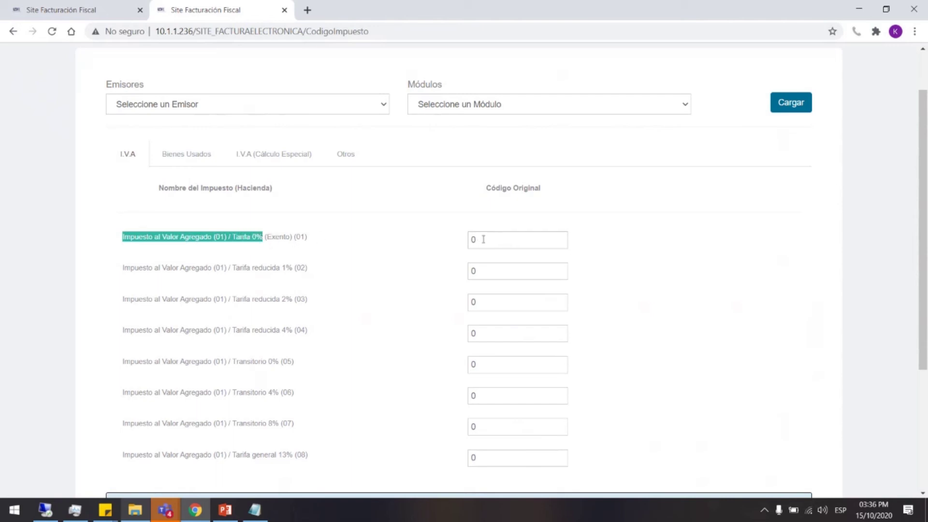
{"action": "left_click_drag", "start_coordinate": [482, 239], "coordinate": [464, 242]}
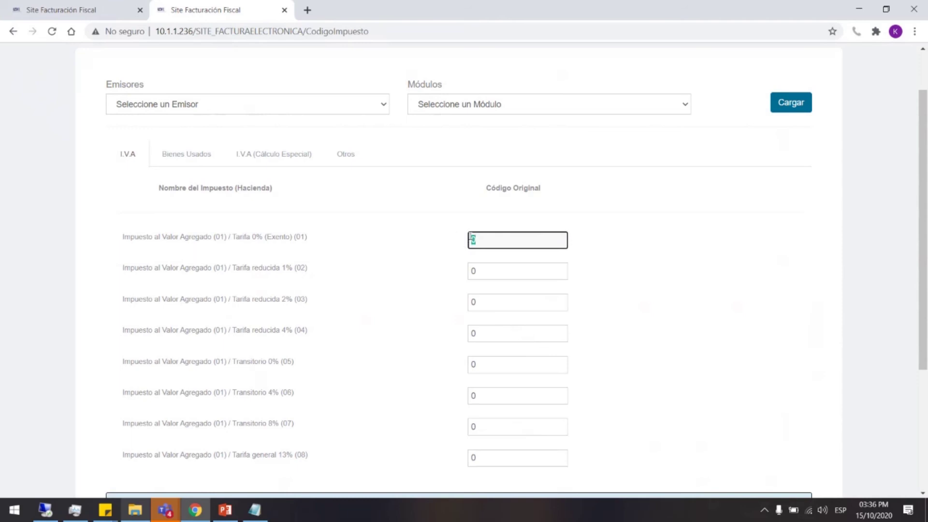
{"action": "left_click", "coordinate": [483, 222]}
{"action": "left_click_drag", "start_coordinate": [485, 241], "coordinate": [458, 243]}
{"action": "left_click", "coordinate": [473, 228]}
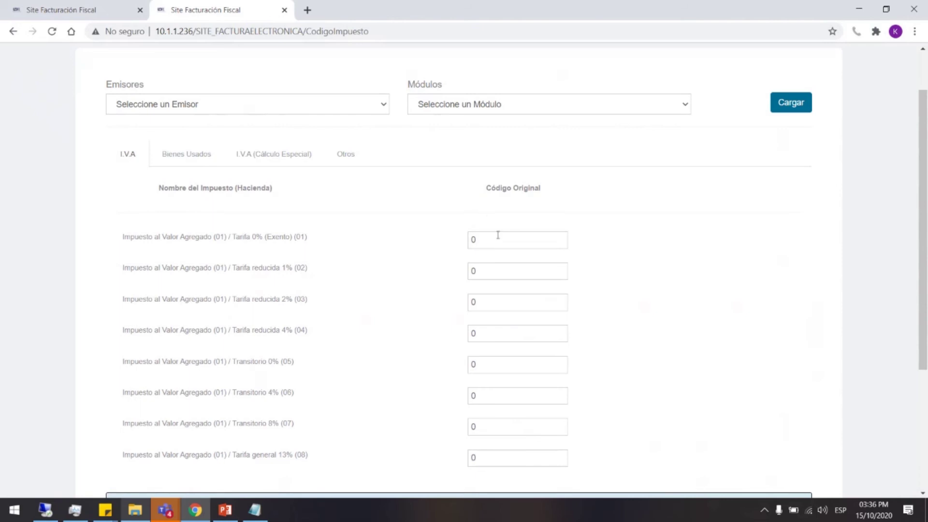
Step: Select the issuer Empresa Demo 1 and the module LDCOM for the tax code mapping
{"action": "left_click", "coordinate": [166, 107]}
{"action": "left_click", "coordinate": [154, 139]}
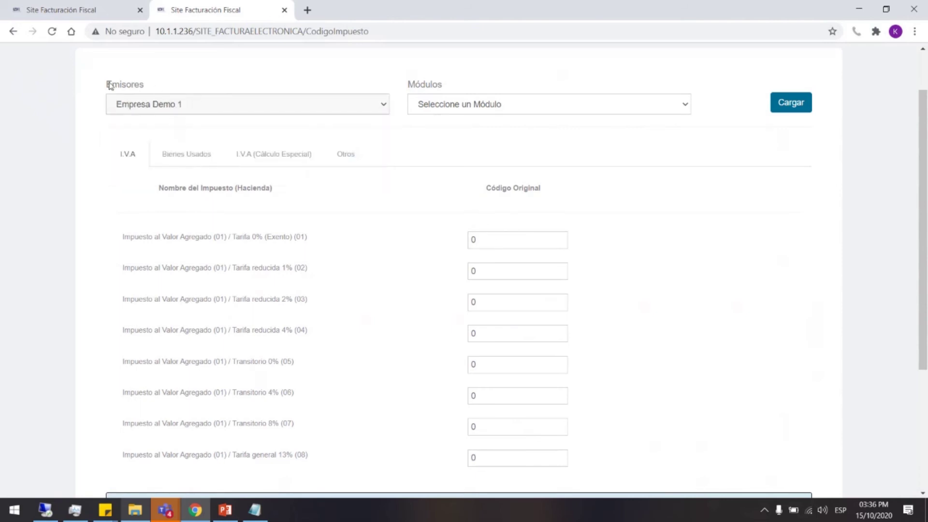
{"action": "left_click", "coordinate": [470, 101]}
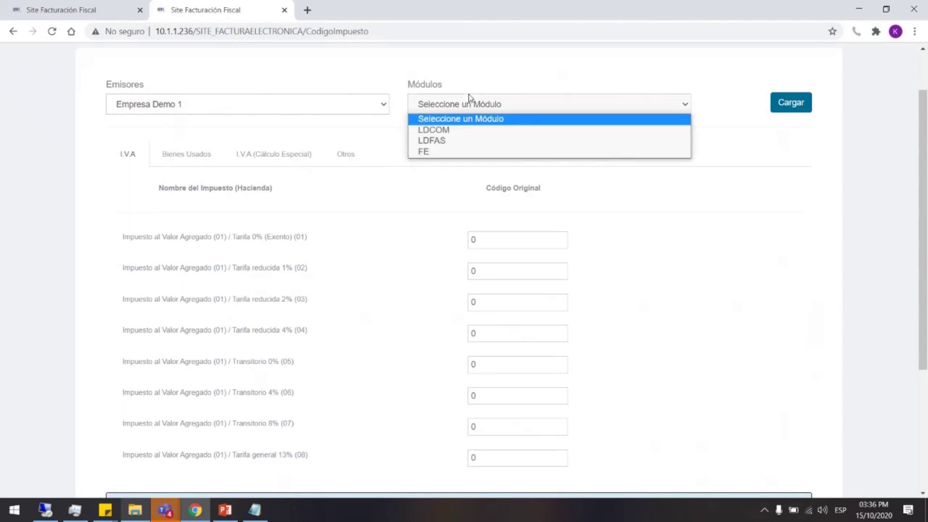
{"action": "left_click", "coordinate": [453, 129]}
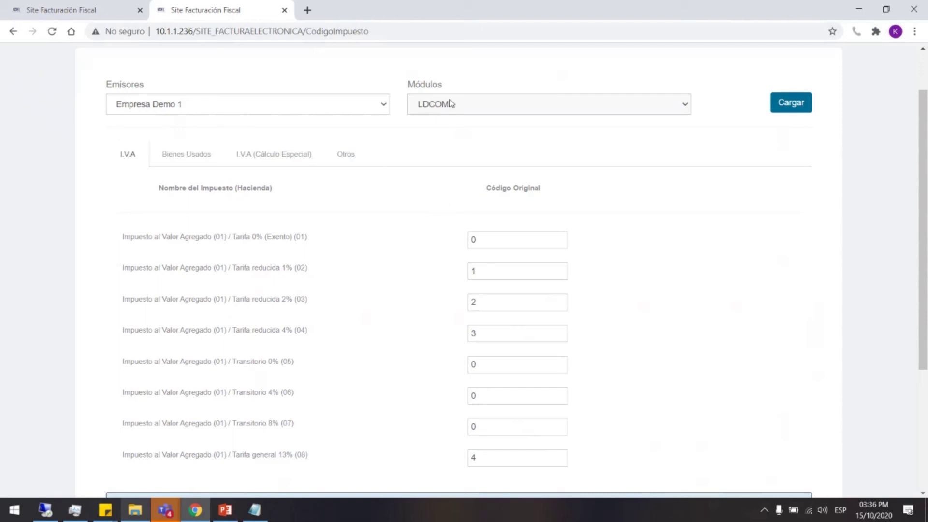
Step: Compare the 0%, 1% and 2% I.V.A rates with their original codes for the LDCOM module
{"action": "double_click", "coordinate": [484, 242]}
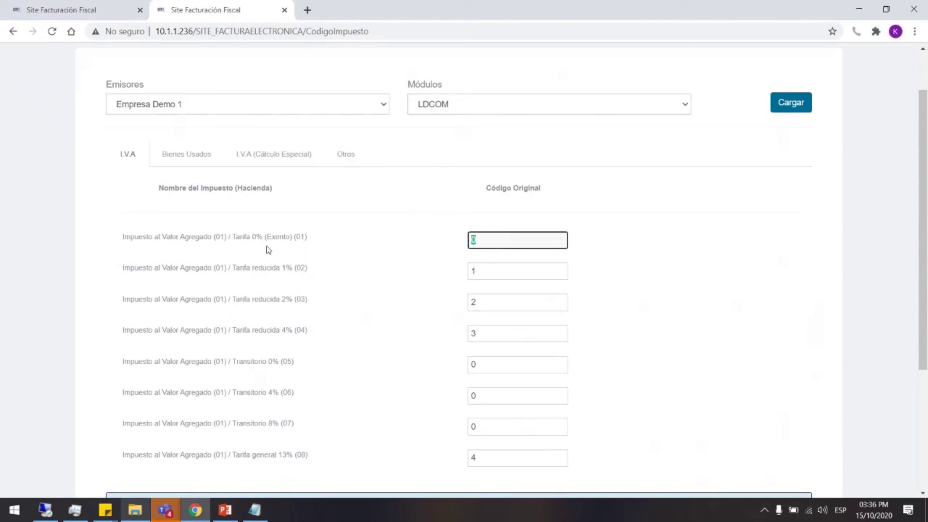
{"action": "double_click", "coordinate": [254, 237]}
{"action": "left_click", "coordinate": [493, 238]}
{"action": "left_click_drag", "start_coordinate": [276, 269], "coordinate": [311, 272]}
{"action": "left_click", "coordinate": [502, 272]}
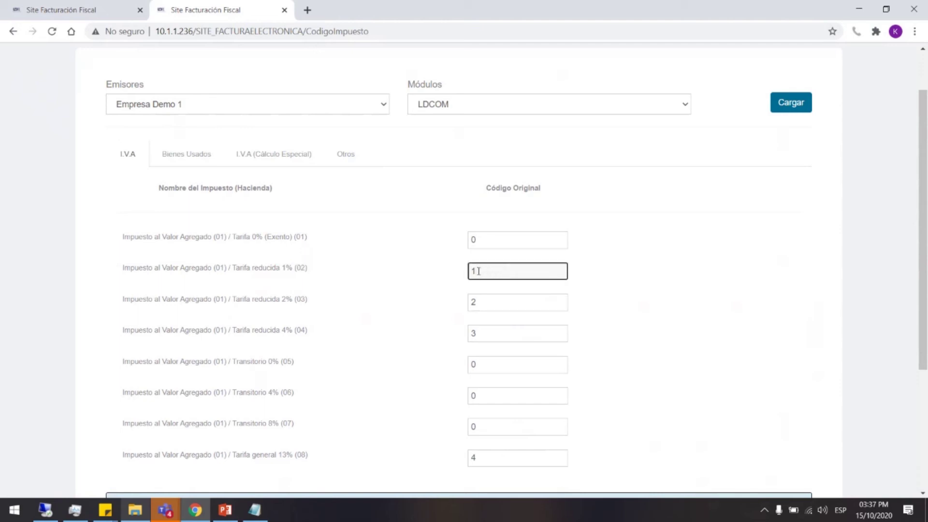
{"action": "left_click", "coordinate": [391, 256]}
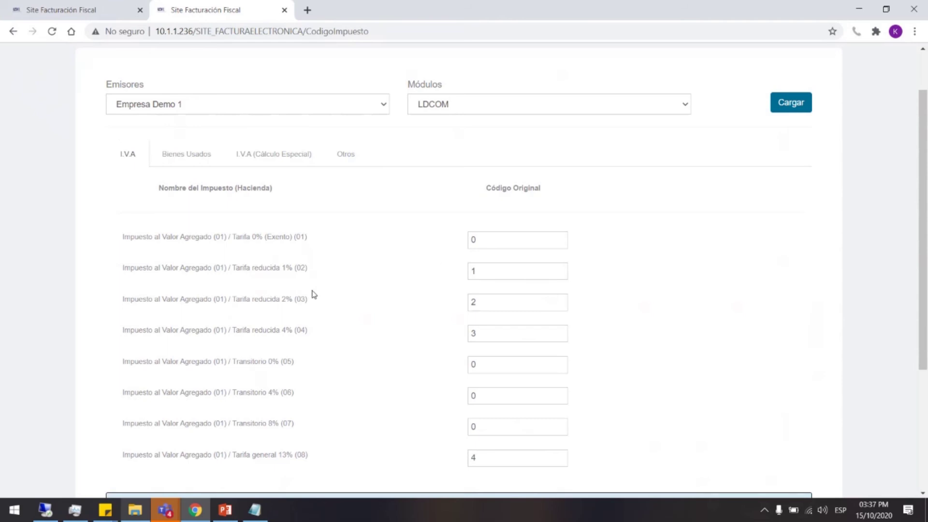
{"action": "double_click", "coordinate": [284, 297]}
{"action": "left_click_drag", "start_coordinate": [295, 299], "coordinate": [307, 300]}
{"action": "left_click_drag", "start_coordinate": [494, 306], "coordinate": [467, 306]}
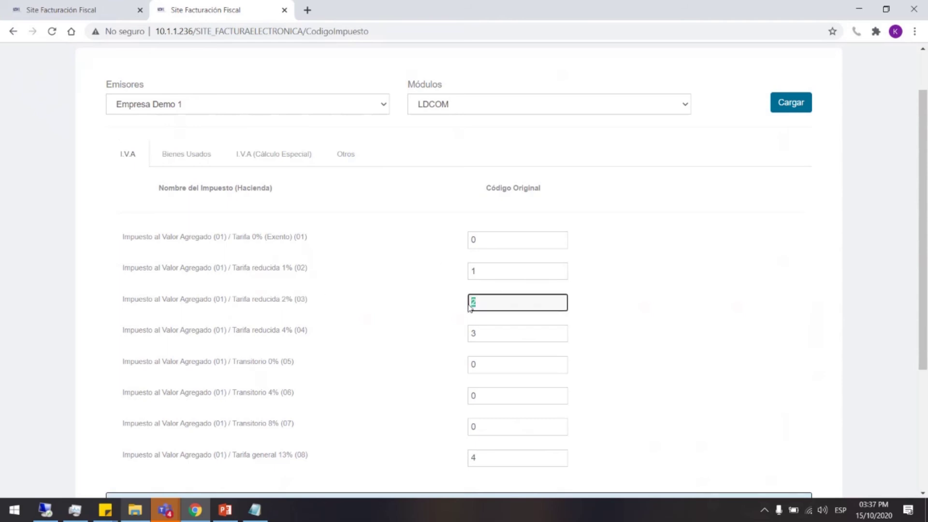
{"action": "left_click", "coordinate": [380, 315]}
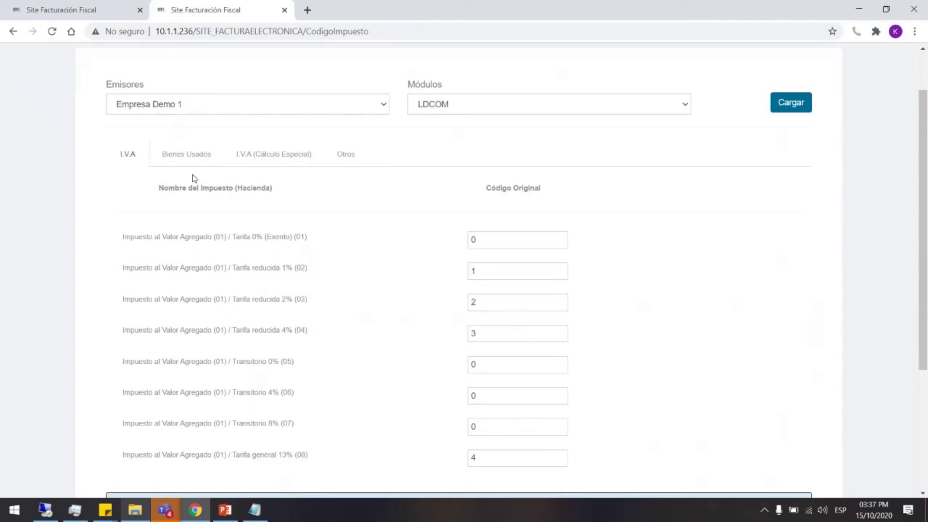
Step: Review the tax code mappings for Bienes Usados and I.V.A (Cálculo Especial)
{"action": "left_click", "coordinate": [187, 159]}
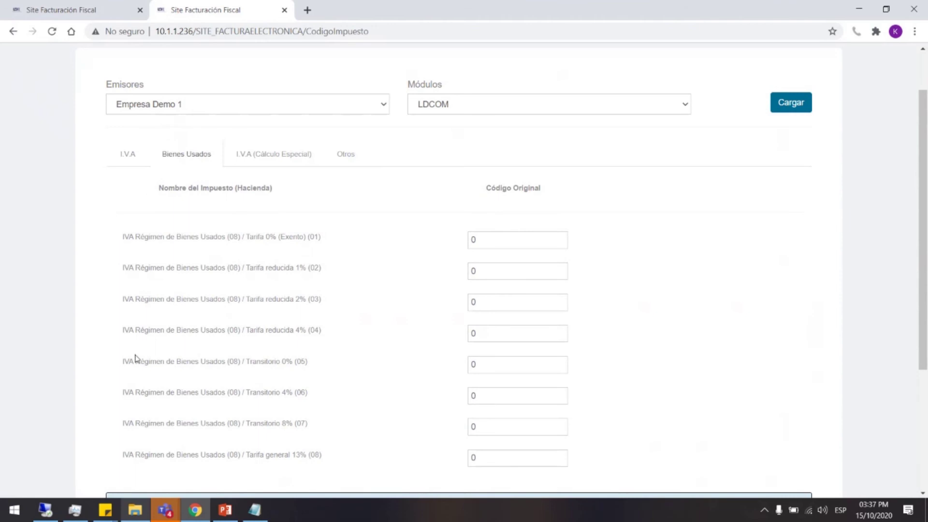
{"action": "scroll", "coordinate": [184, 342], "scroll_direction": "down", "scroll_amount": 1}
{"action": "scroll", "coordinate": [184, 342], "scroll_direction": "up", "scroll_amount": 3}
{"action": "left_click", "coordinate": [271, 214]}
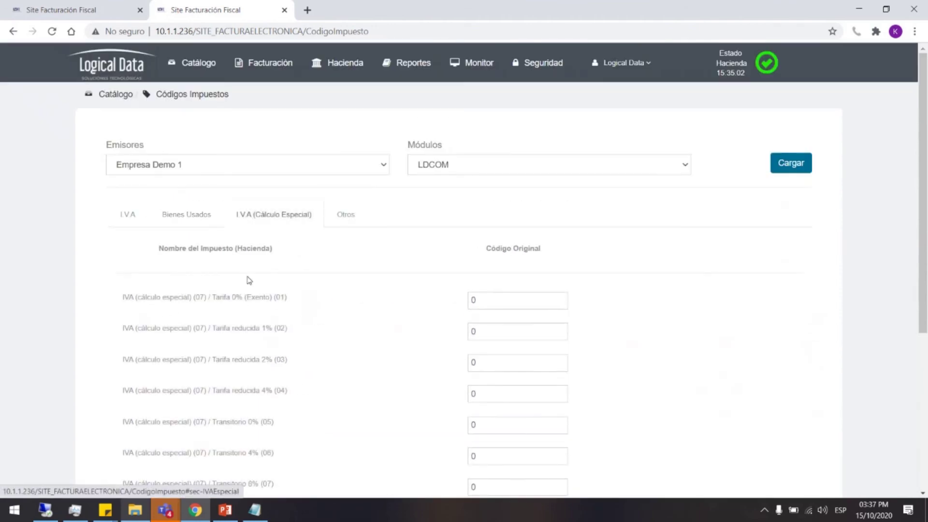
{"action": "scroll", "coordinate": [147, 268], "scroll_direction": "down", "scroll_amount": 3}
{"action": "scroll", "coordinate": [292, 244], "scroll_direction": "up", "scroll_amount": 1}
Step: Review the Otros taxes and their original code fields, including the Información de utilidad note
{"action": "left_click", "coordinate": [345, 94]}
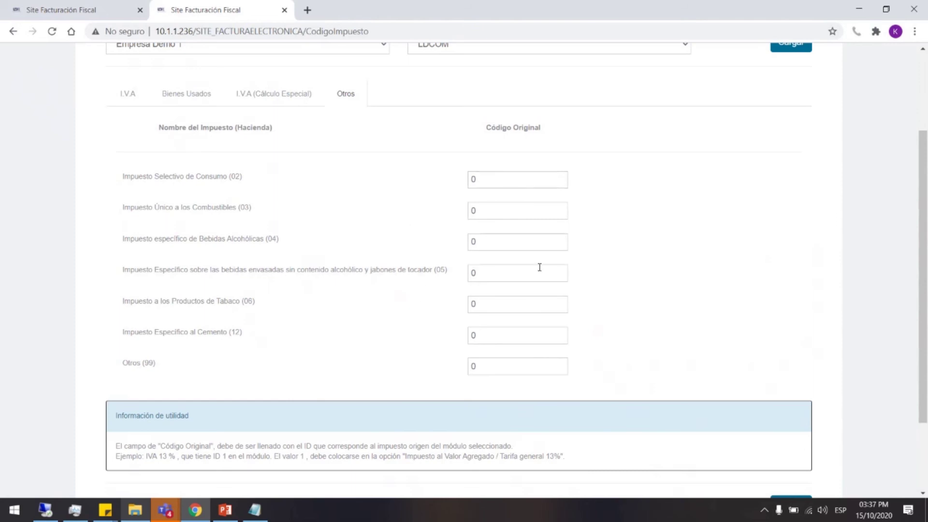
{"action": "scroll", "coordinate": [516, 253], "scroll_direction": "up", "scroll_amount": 2}
{"action": "scroll", "coordinate": [516, 256], "scroll_direction": "up", "scroll_amount": 1}
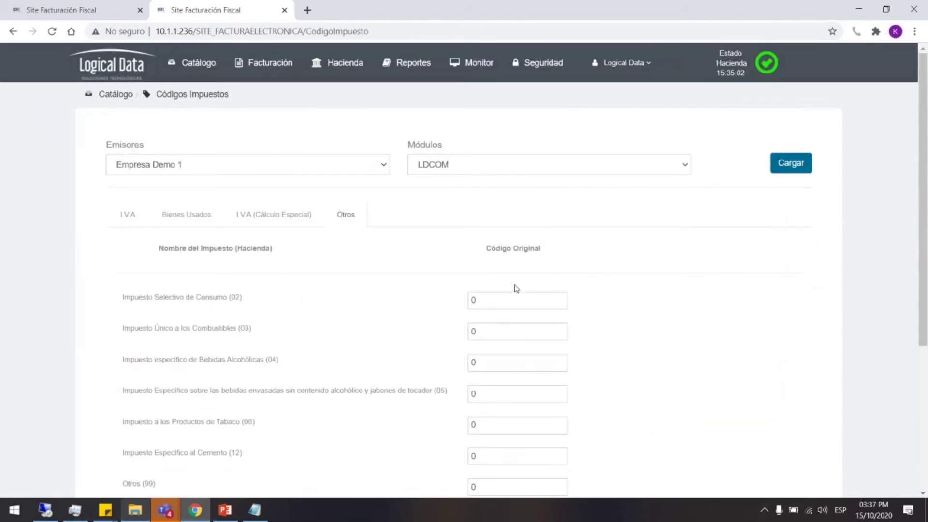
Step: Return to the site's home page and open the Usuario list of the Seguridad section
{"action": "left_click", "coordinate": [111, 70]}
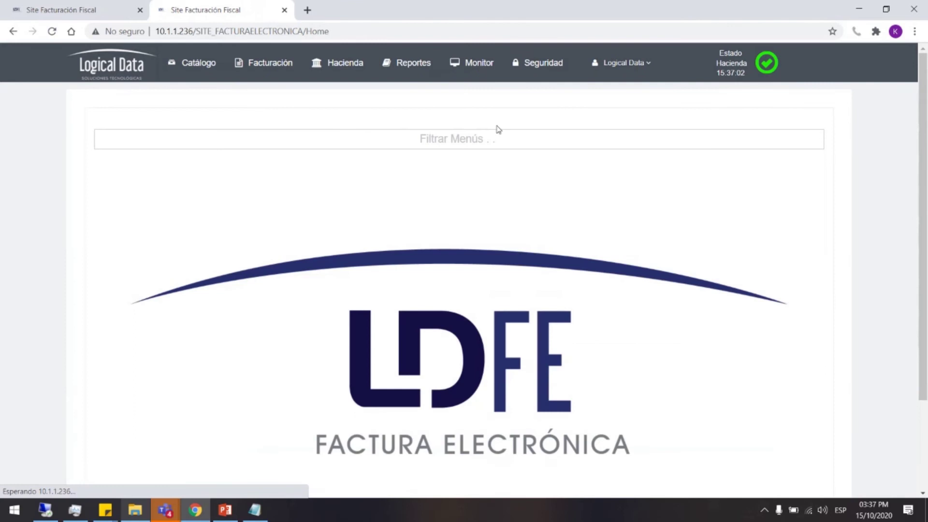
{"action": "left_click", "coordinate": [539, 63]}
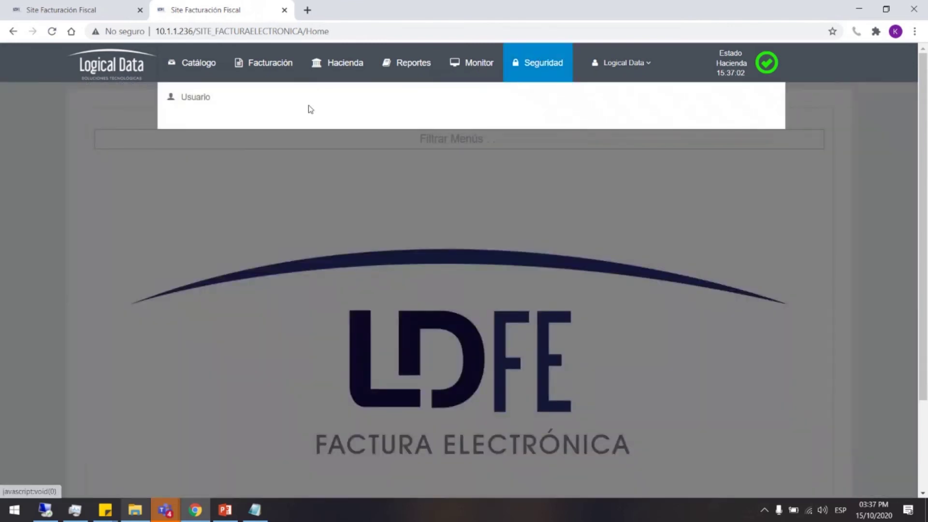
{"action": "left_click", "coordinate": [196, 99]}
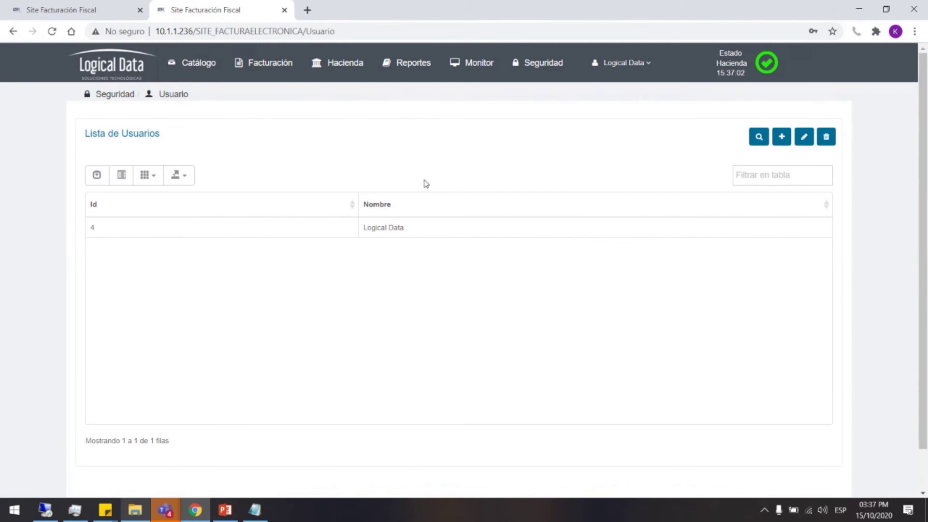
Step: Open the Logical Data user's record and review its login and available issuers
{"action": "left_click", "coordinate": [405, 230]}
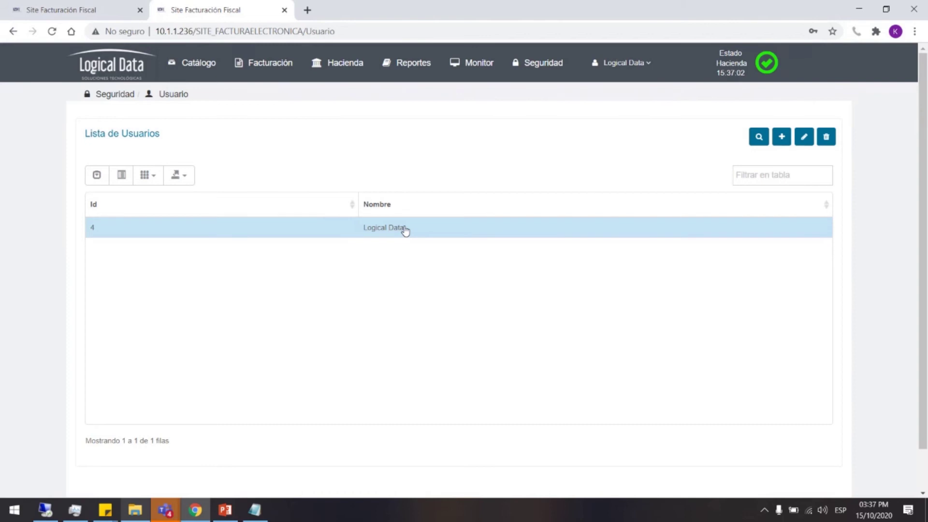
{"action": "double_click", "coordinate": [405, 230]}
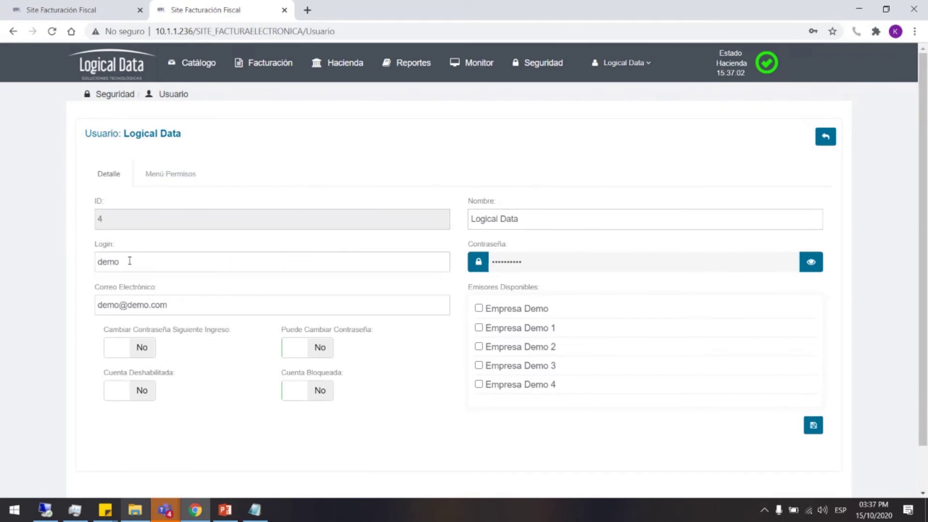
{"action": "left_click_drag", "start_coordinate": [120, 261], "coordinate": [102, 261]}
{"action": "left_click", "coordinate": [461, 322]}
Step: Review the user's Menú Permisos tree from Catálogo through Monitor, Seguridad, Reportes and Facturación
{"action": "left_click", "coordinate": [172, 175]}
{"action": "scroll", "coordinate": [91, 182], "scroll_direction": "down", "scroll_amount": 1}
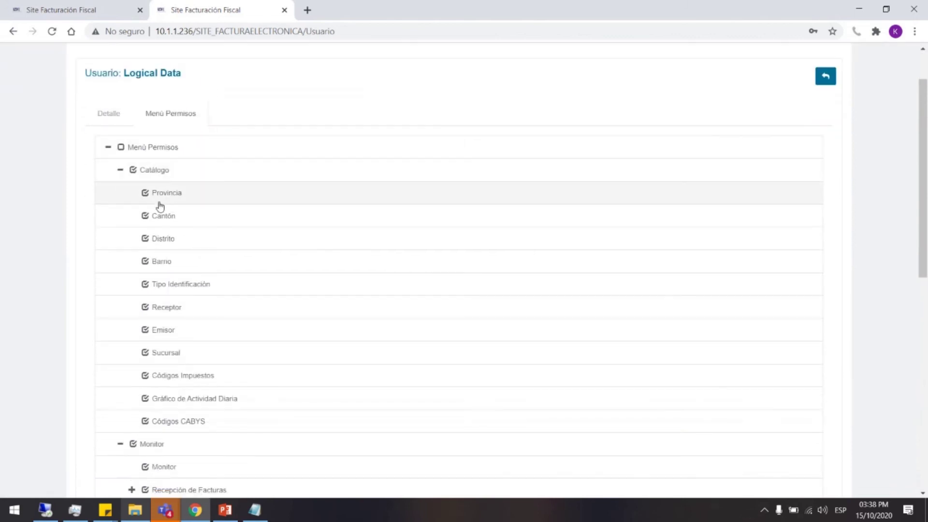
{"action": "scroll", "coordinate": [145, 223], "scroll_direction": "down", "scroll_amount": 6}
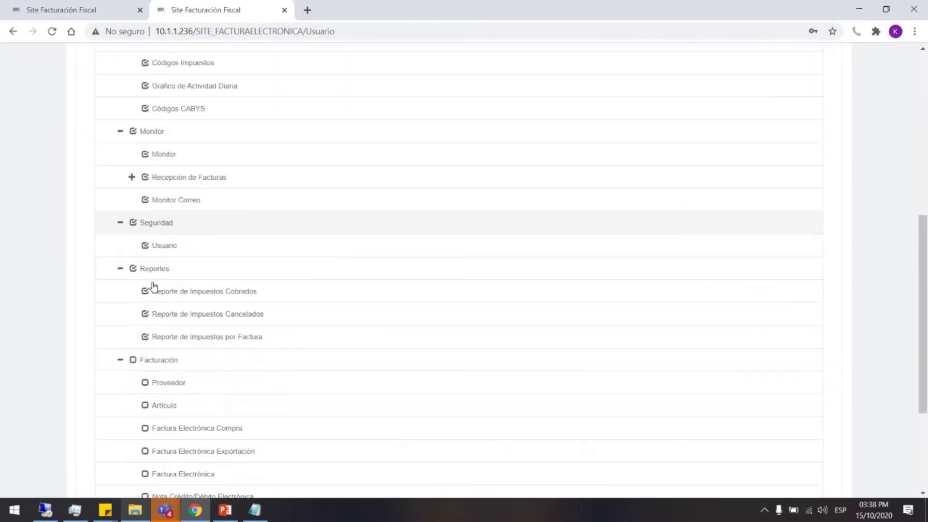
{"action": "scroll", "coordinate": [154, 286], "scroll_direction": "down", "scroll_amount": 1}
{"action": "scroll", "coordinate": [161, 358], "scroll_direction": "up", "scroll_amount": 8}
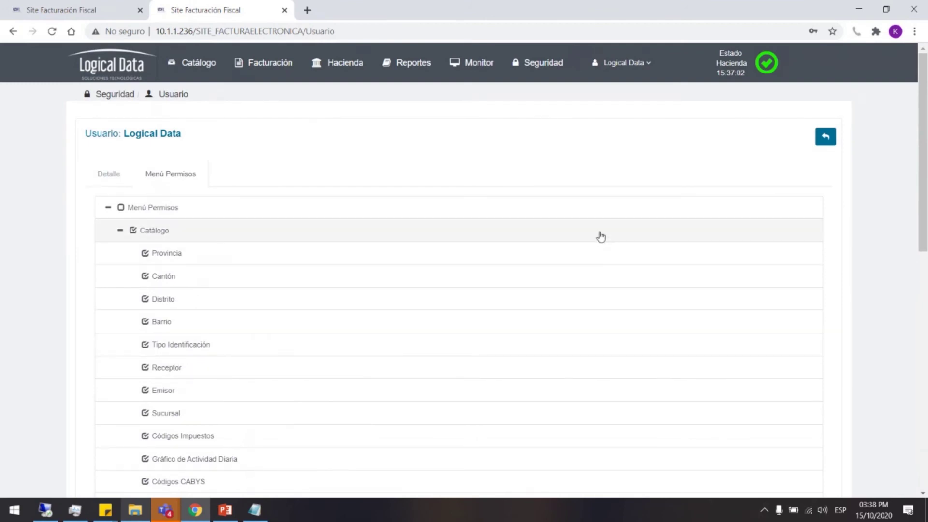
Step: Return to the site's home page and switch to the Capacitación CABYS y FE presentation in PowerPoint
{"action": "left_click", "coordinate": [106, 67]}
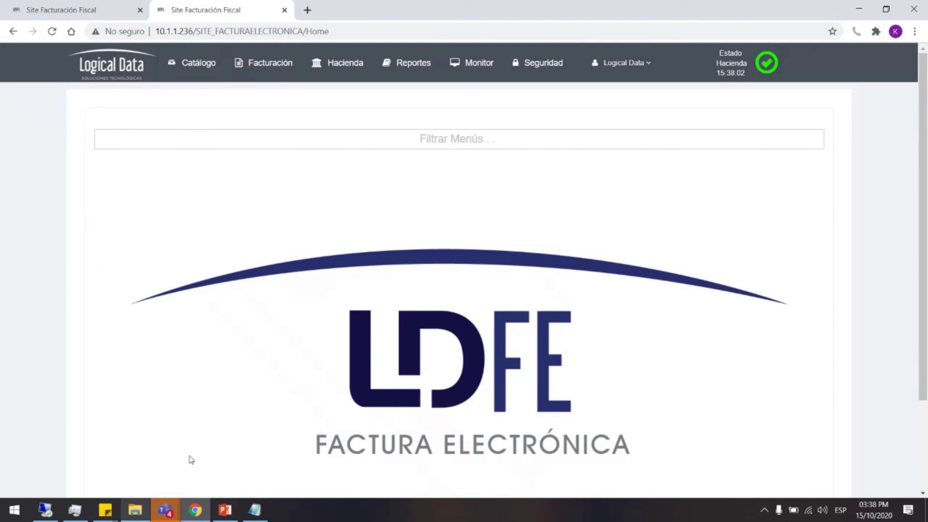
{"action": "left_click", "coordinate": [226, 513]}
{"action": "scroll", "coordinate": [457, 282], "scroll_direction": "down", "scroll_amount": 1}
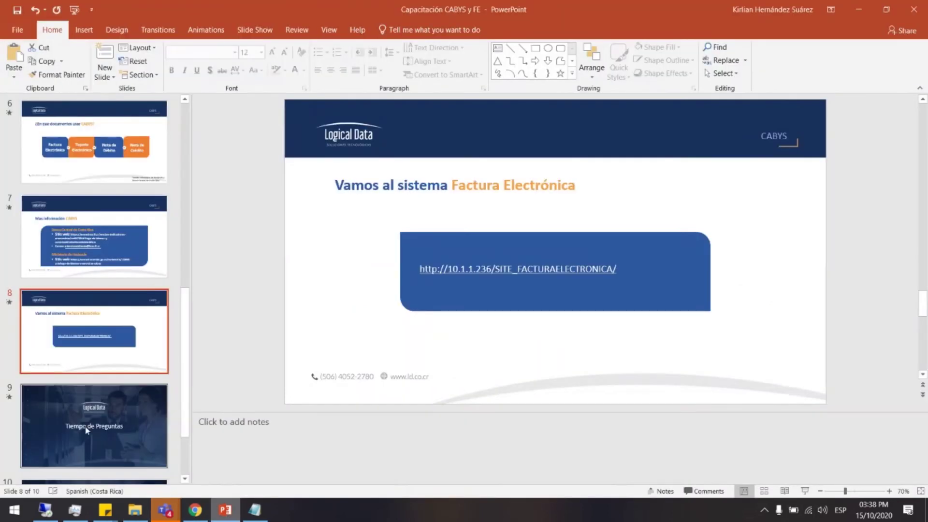